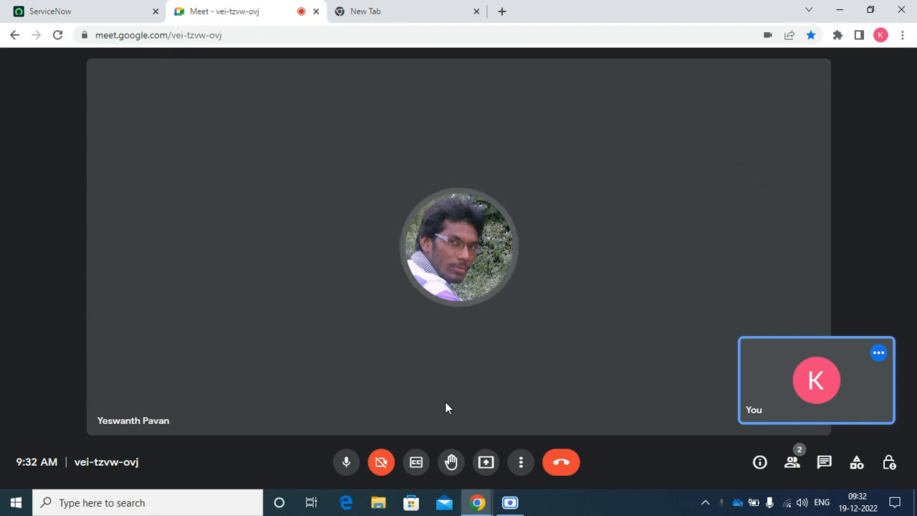
Share the entire screen to the Google Meet call, dismissing the sharing bar and mirror warning.
click(487, 465)
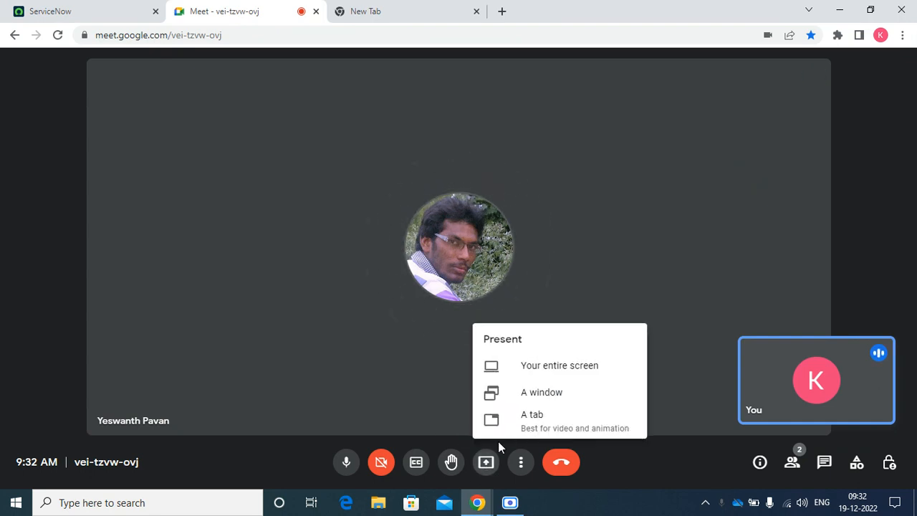
click(566, 369)
click(396, 188)
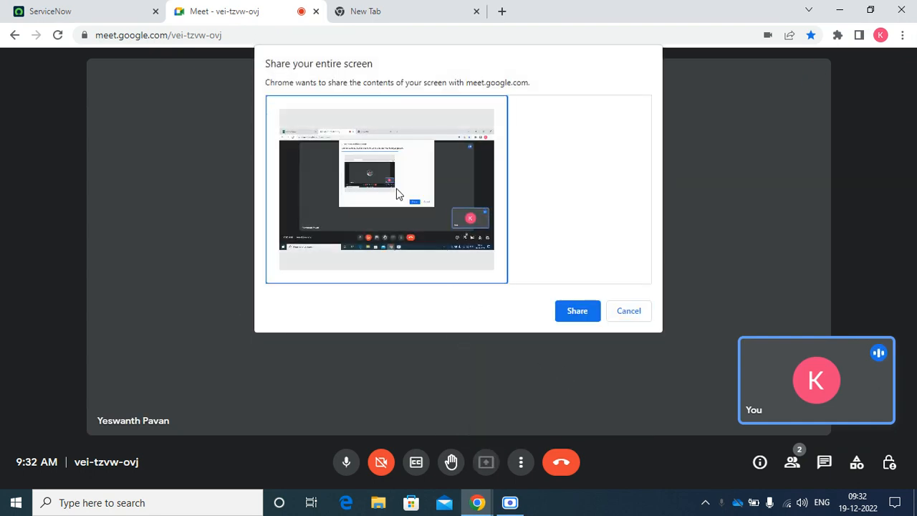
click(578, 315)
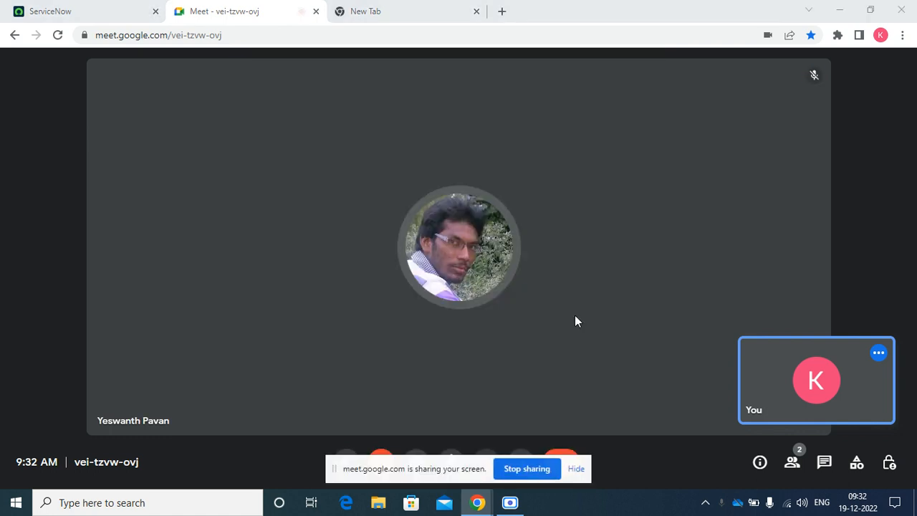
click(576, 469)
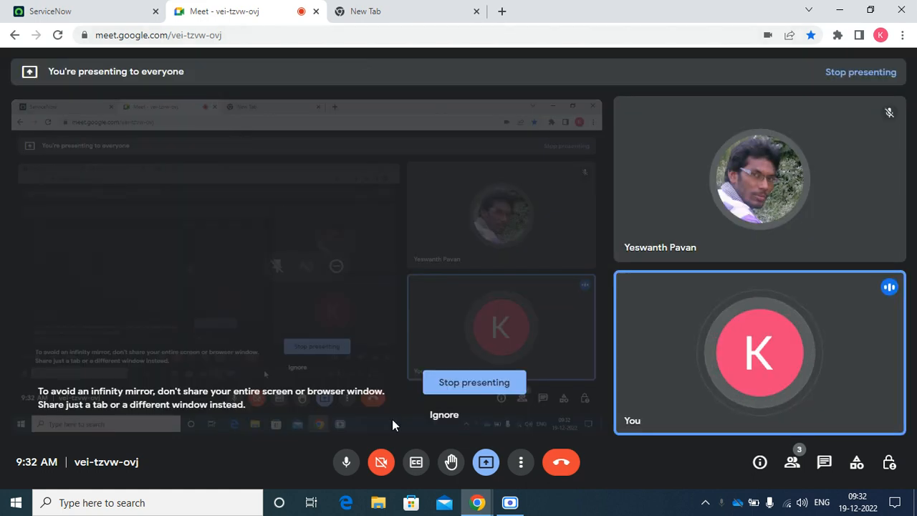
click(453, 415)
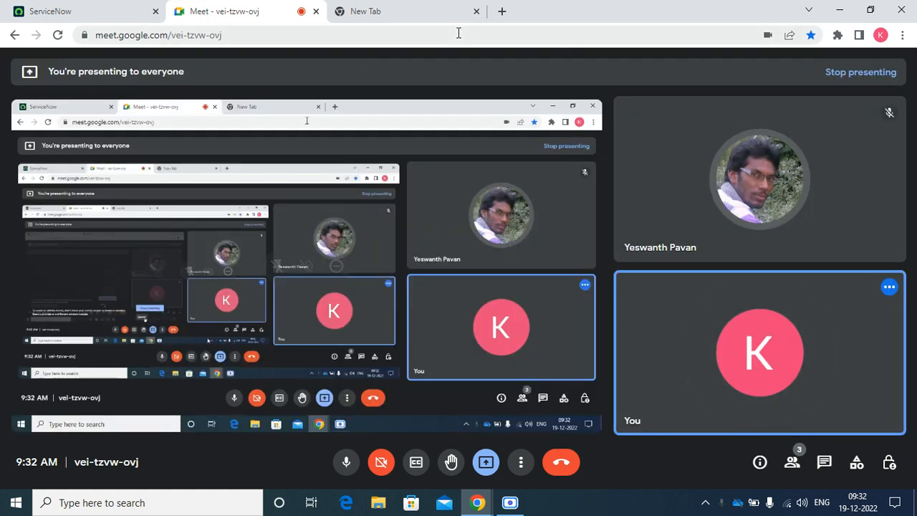
Close the unused new tab and return to the ServiceNow tab.
click(423, 8)
click(476, 12)
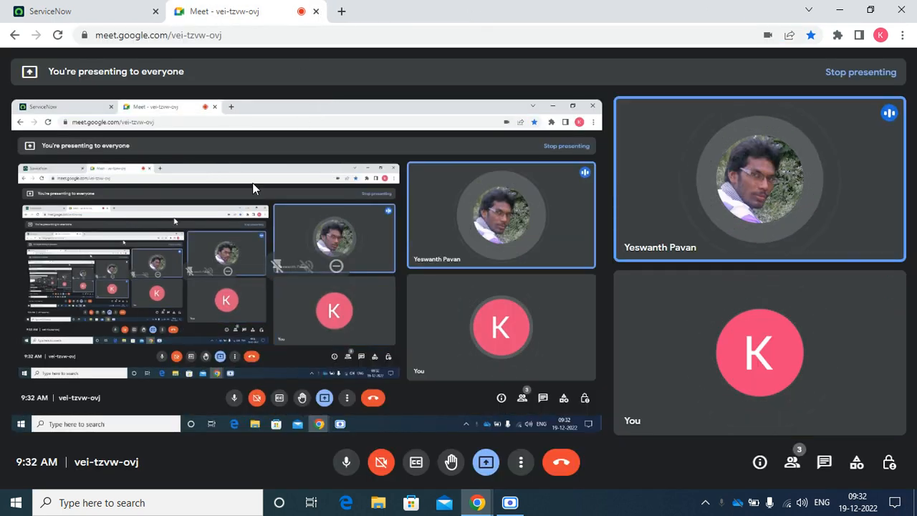
click(108, 7)
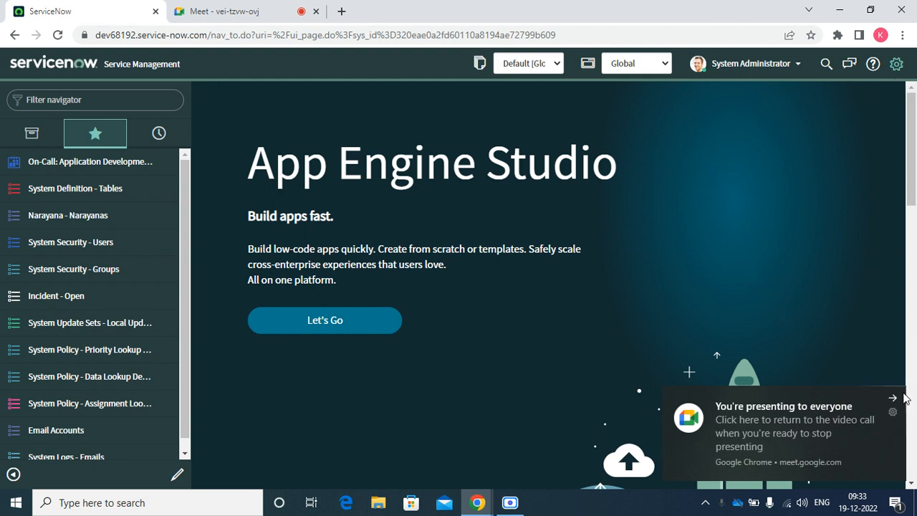
Dismiss the 'You're presenting to everyone' notification and focus the Filter navigator box.
click(893, 398)
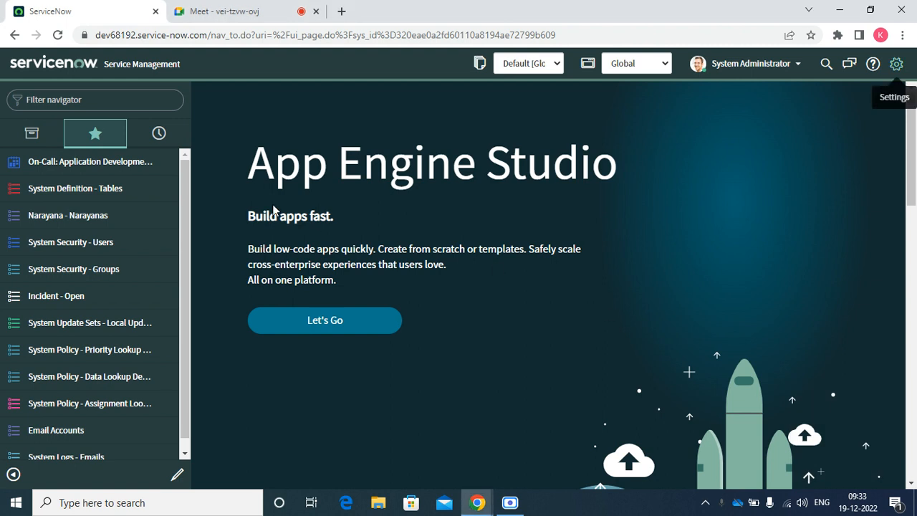
click(121, 98)
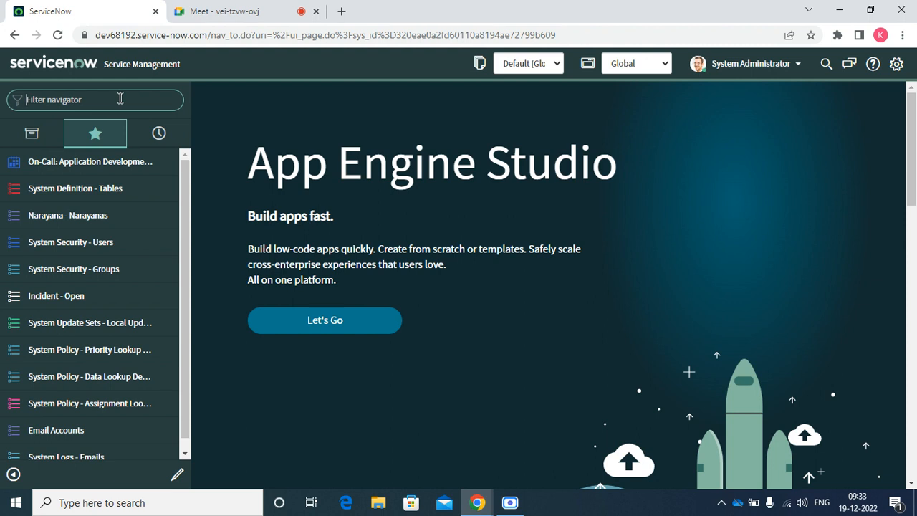
click(208, 11)
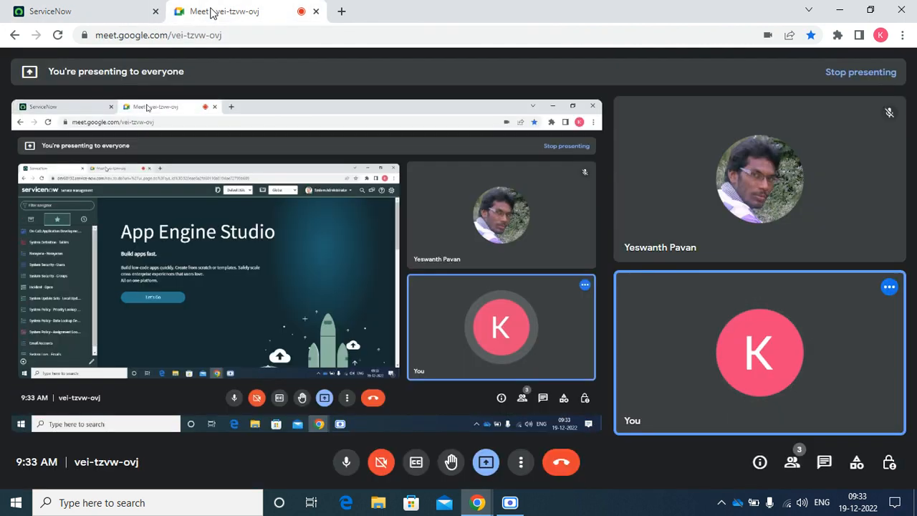
click(510, 502)
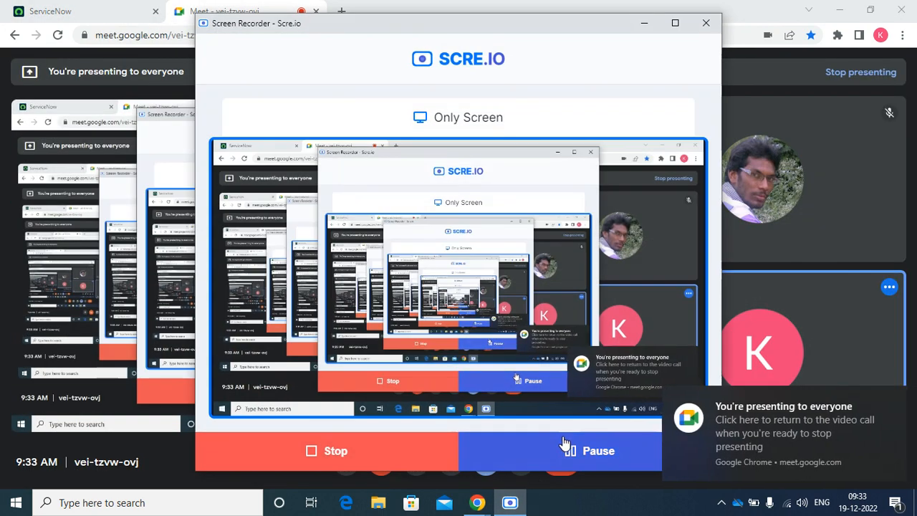
click(644, 29)
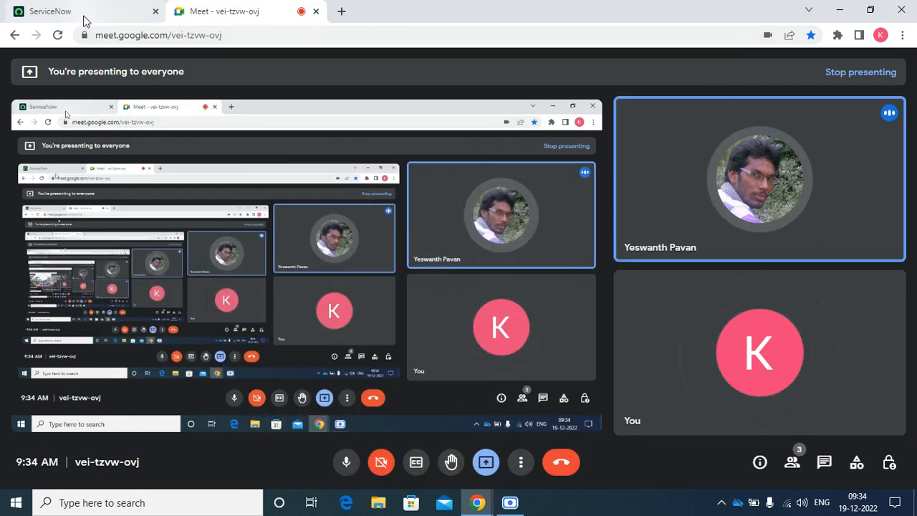
click(84, 20)
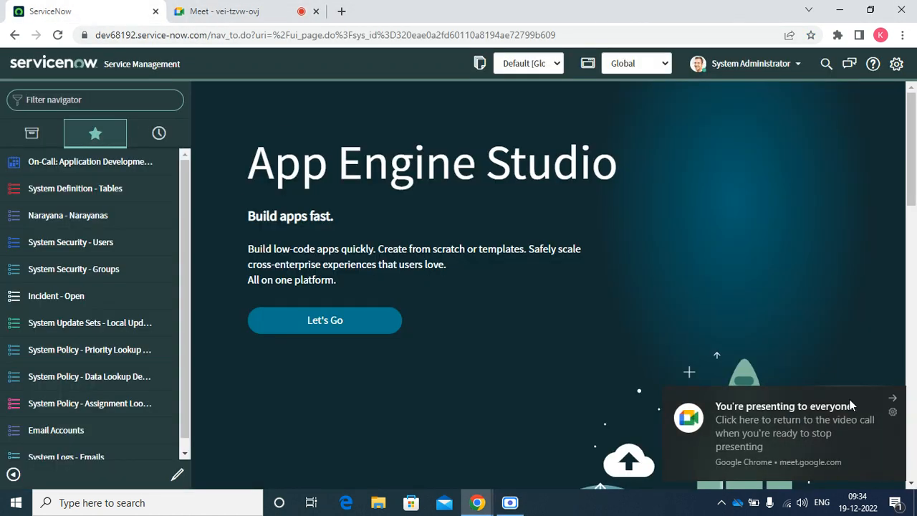
Dismiss the 'You're presenting to everyone' popup over App Engine Studio.
click(900, 404)
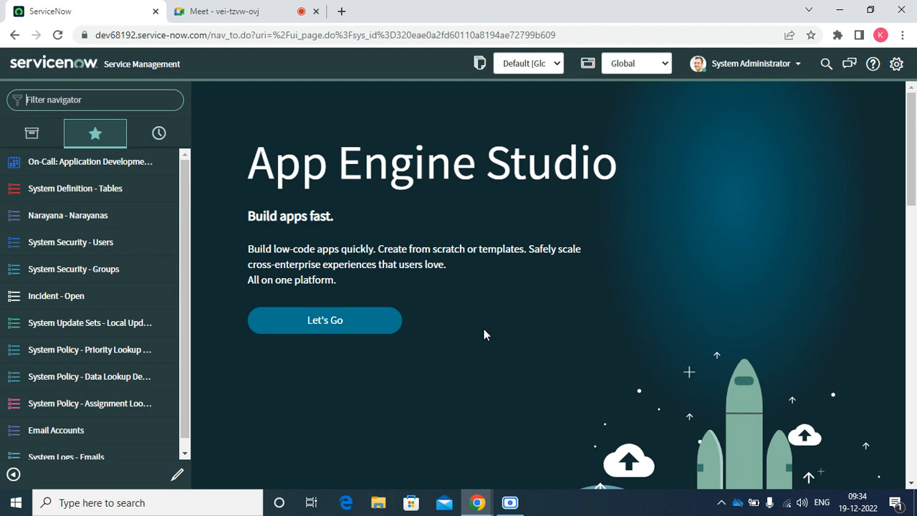
Filter the navigator for 'Reports' and go to Reports > View / Run.
text(Reports)
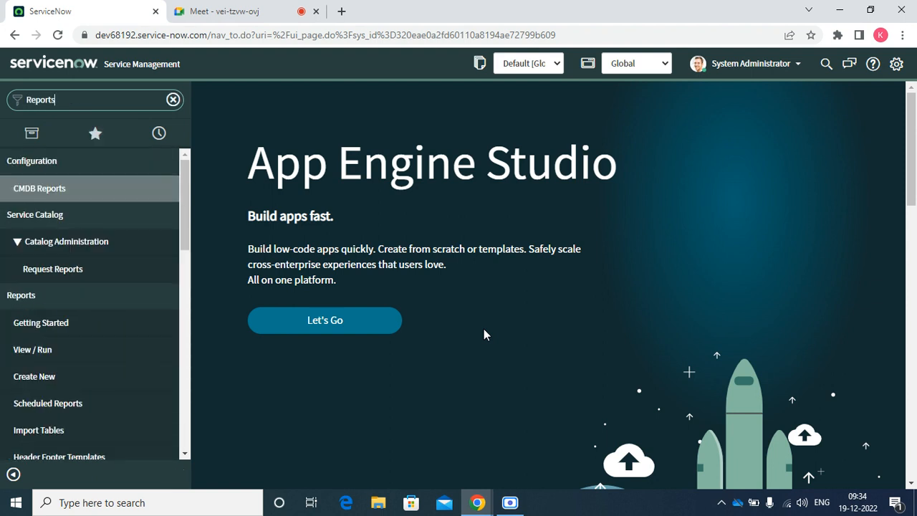
click(53, 350)
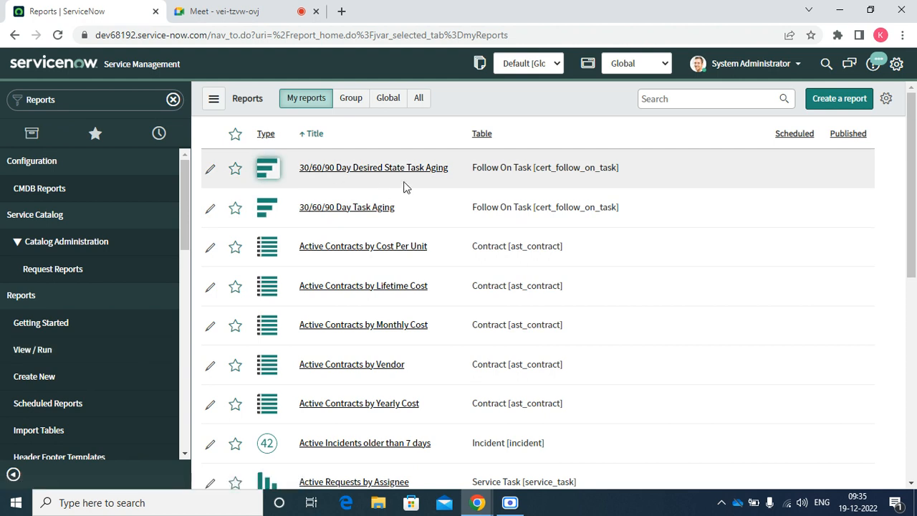
Connect to the Infinix NOTE 10 Wi-Fi network from the taskbar.
click(787, 509)
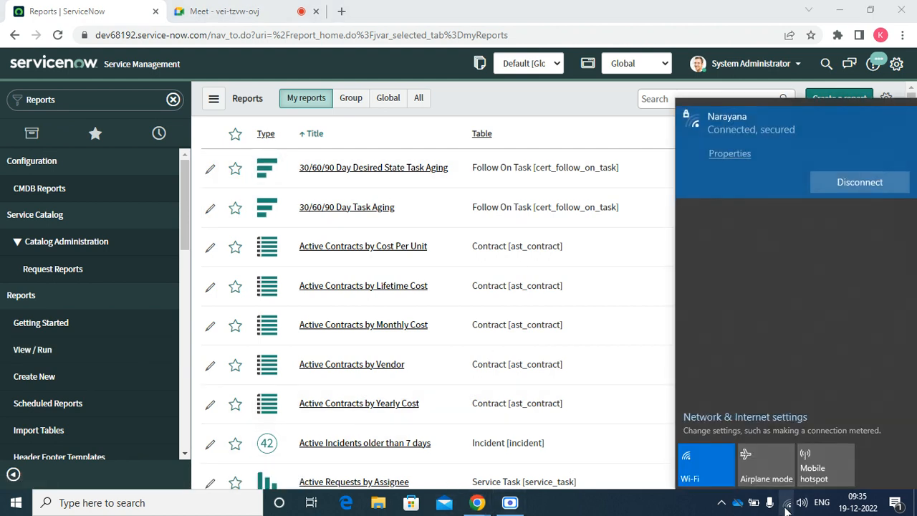
click(794, 208)
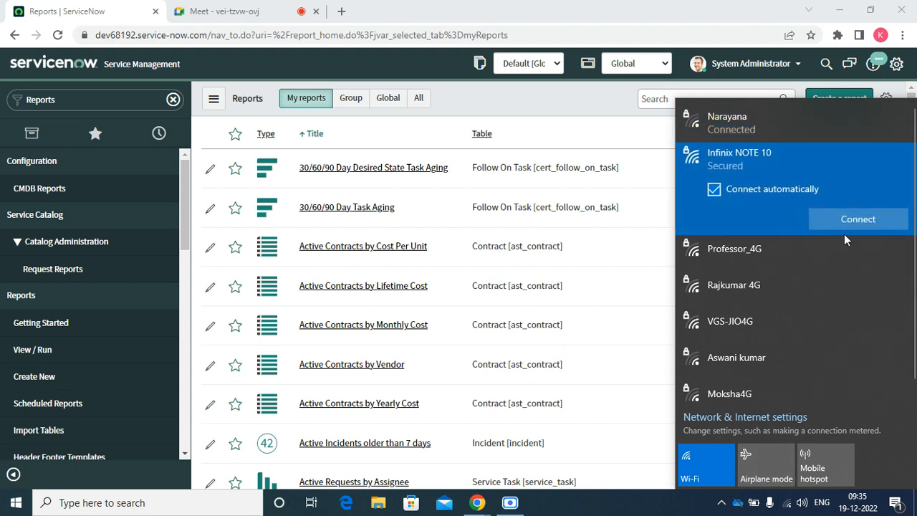
click(863, 218)
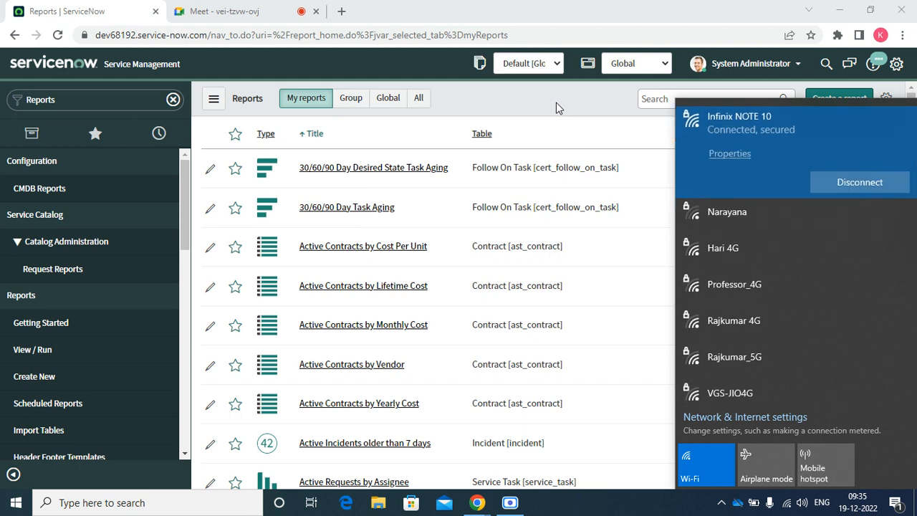
Close the network panel and start a new report with Create a report.
drag(552, 103, 674, 460)
click(534, 100)
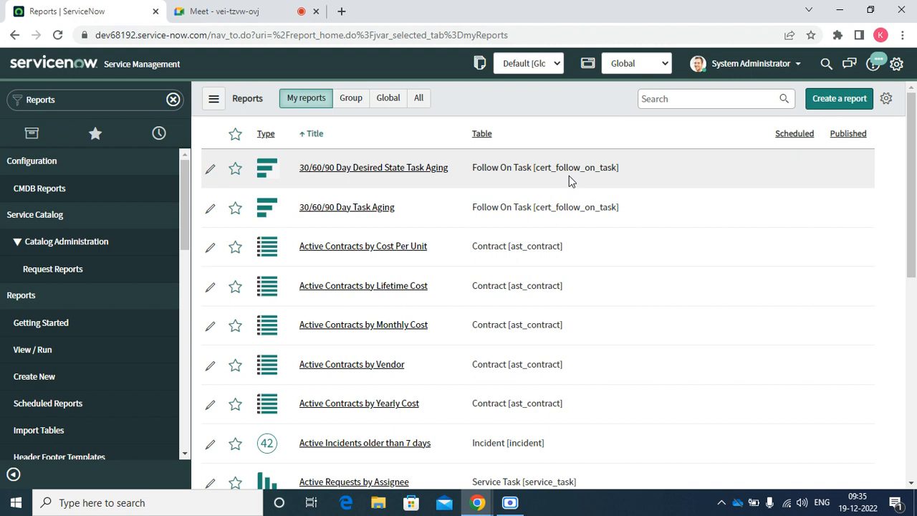
click(830, 104)
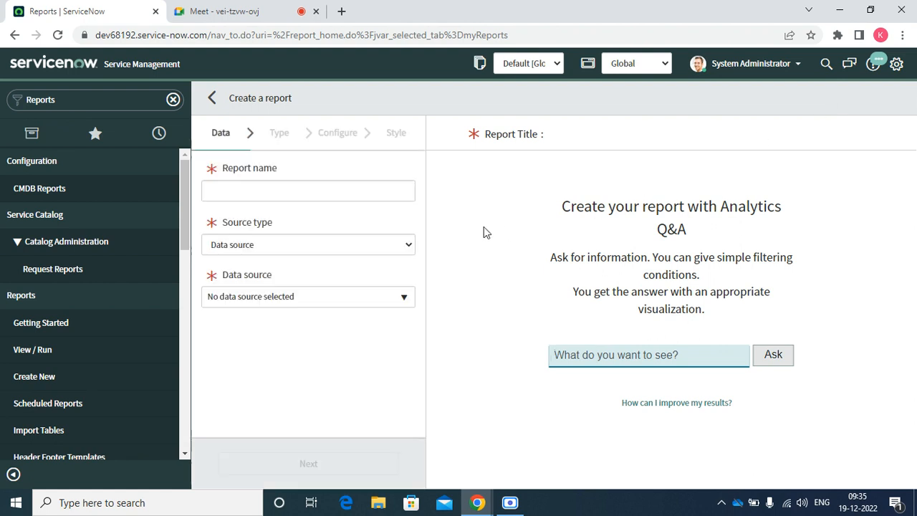
Name the report 'Pending Incidents' with source type Table and the Incident [incident] table.
click(309, 191)
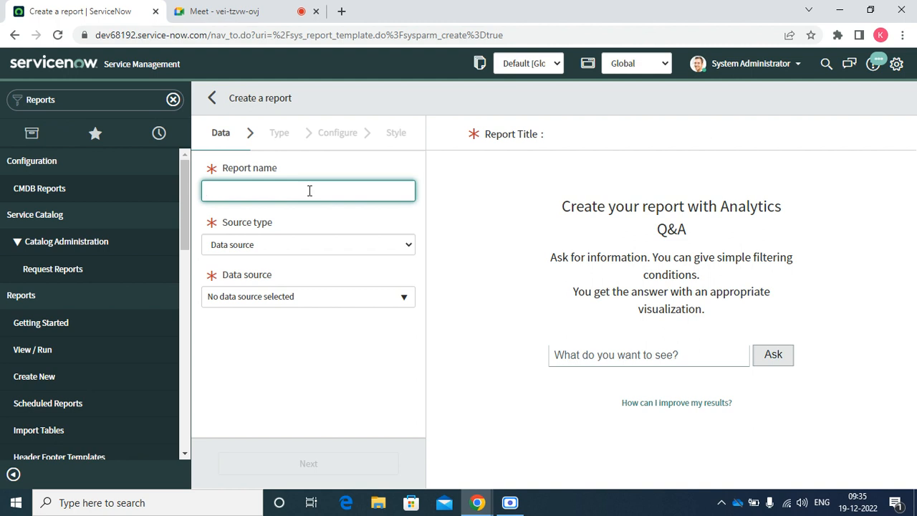
text(Pending Incidents)
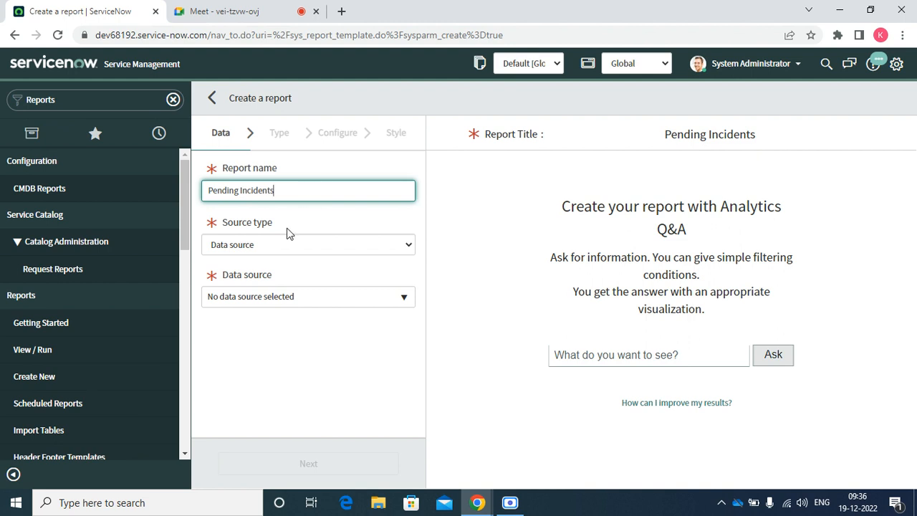
click(266, 246)
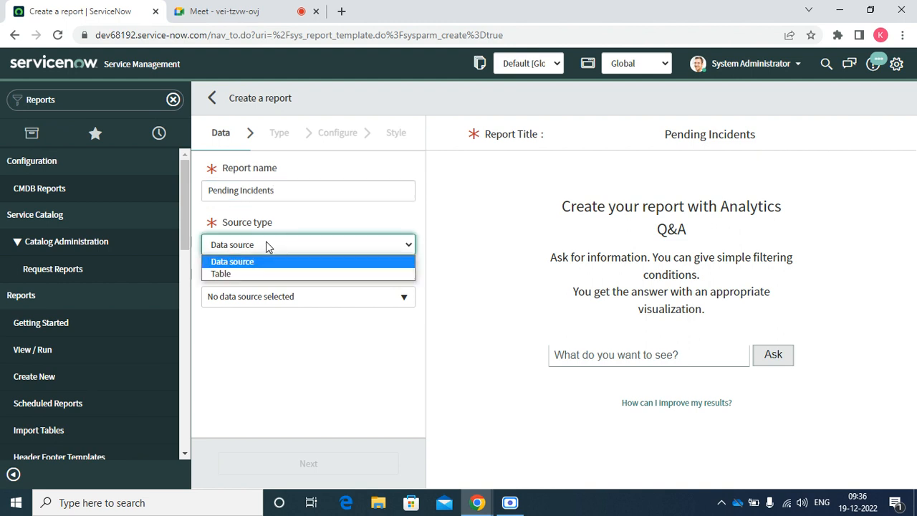
click(223, 274)
click(236, 298)
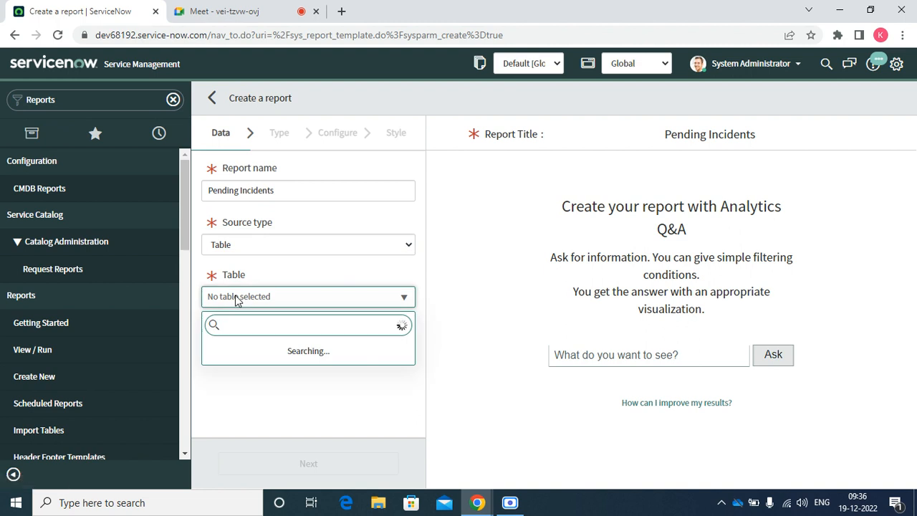
text(inc)
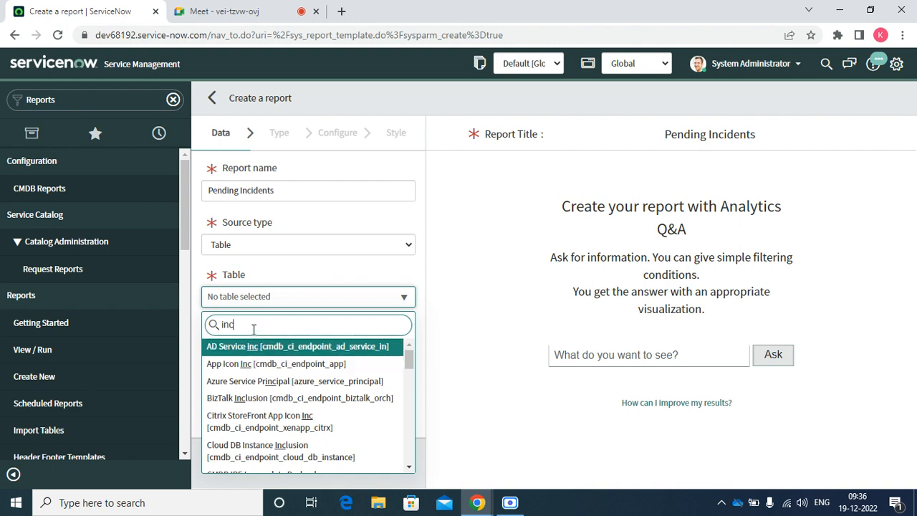
text(ide)
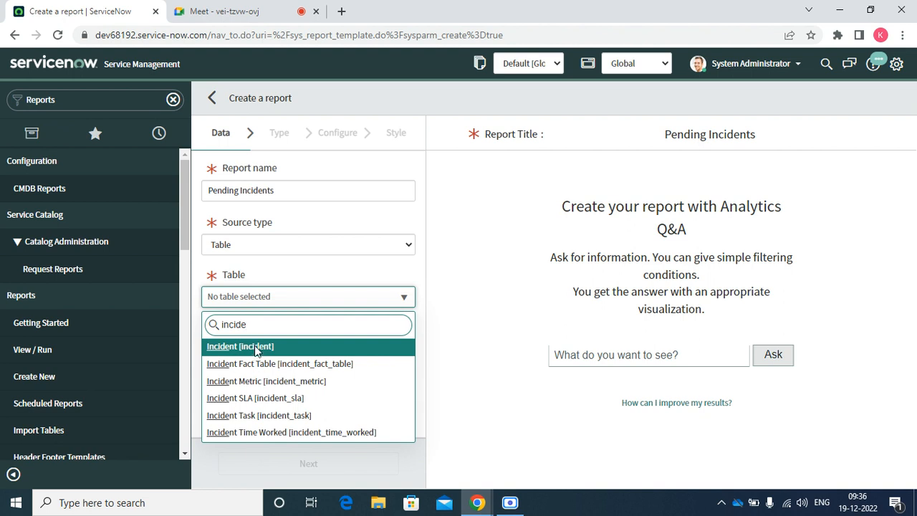
click(256, 348)
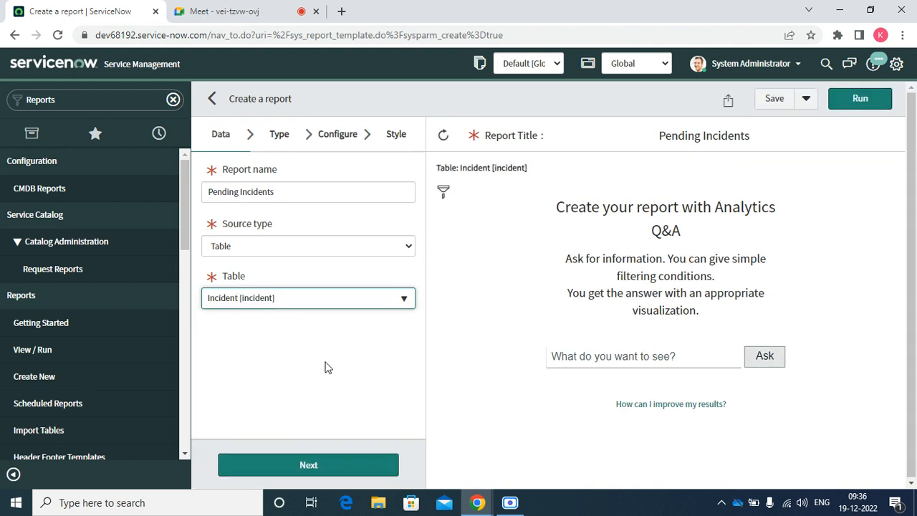
Move past the data step, scroll the incident preview to the top, and open the filter condition builder.
click(289, 466)
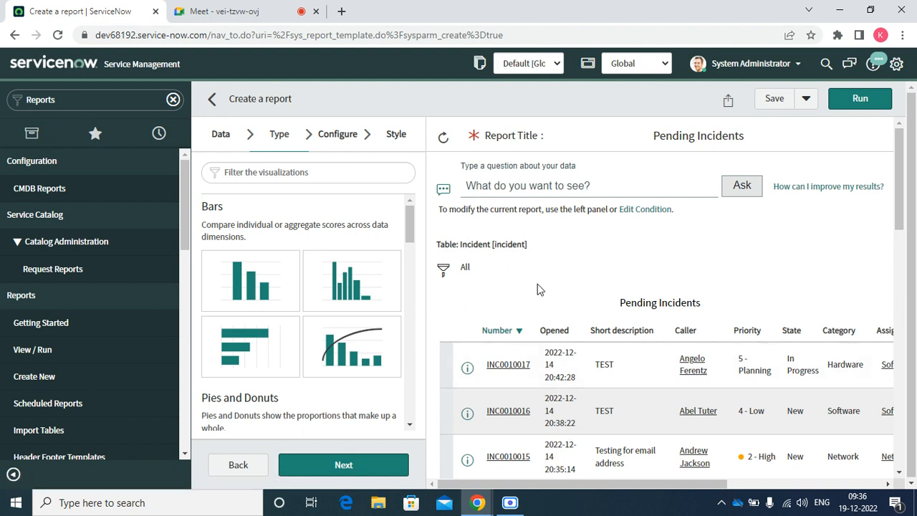
click(898, 474)
click(898, 475)
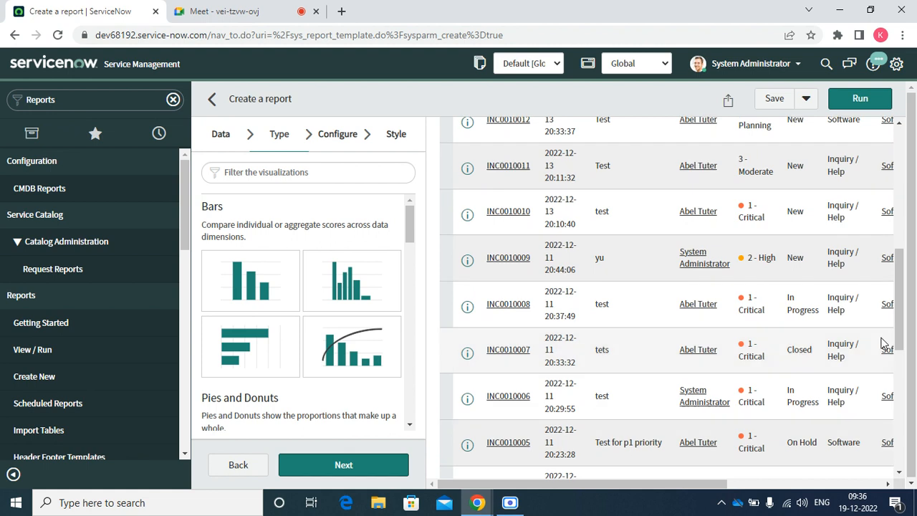
click(899, 123)
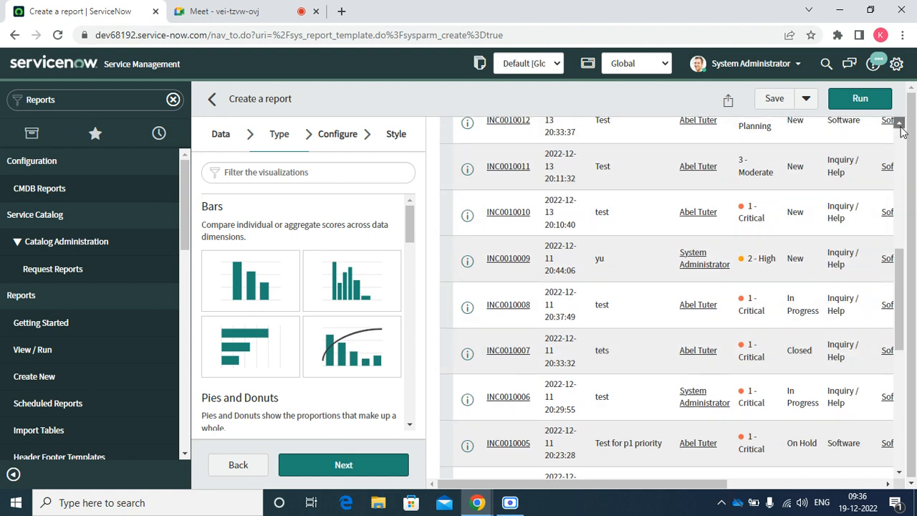
click(899, 123)
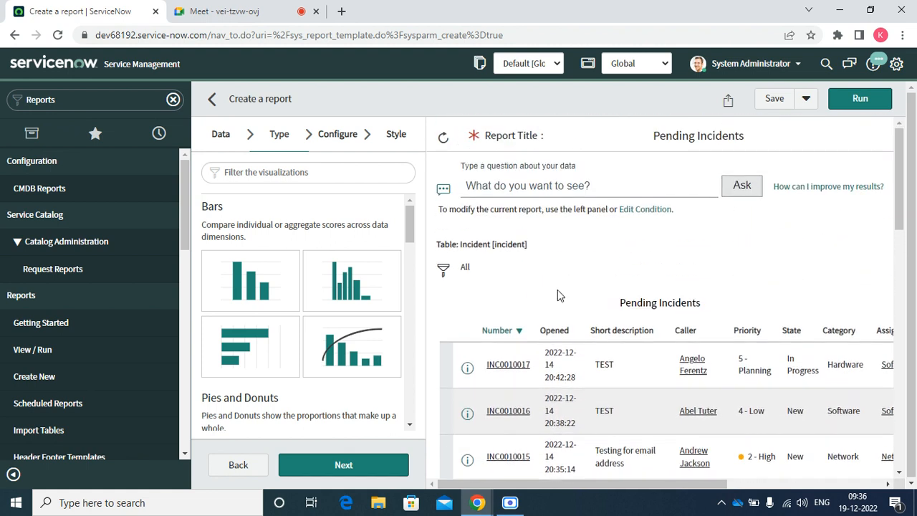
click(442, 270)
Filter on State is New OR State is In Progress.
click(513, 358)
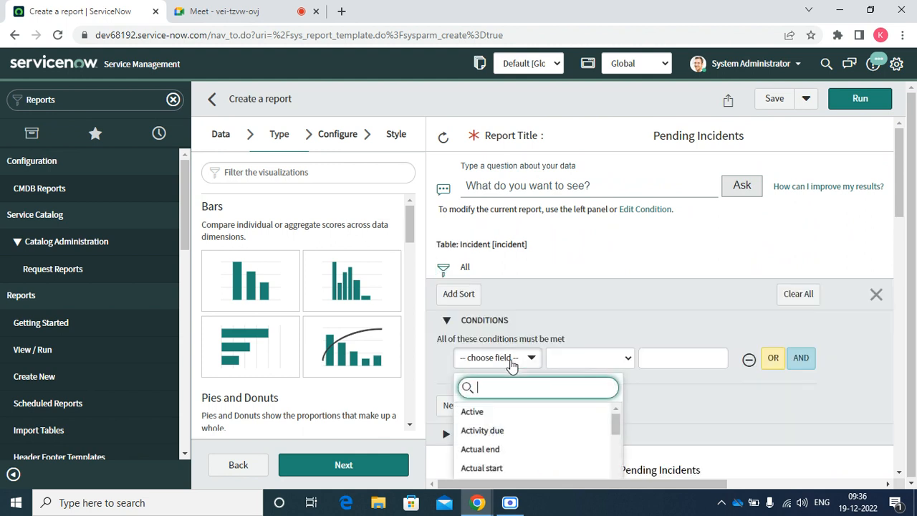
text(sta)
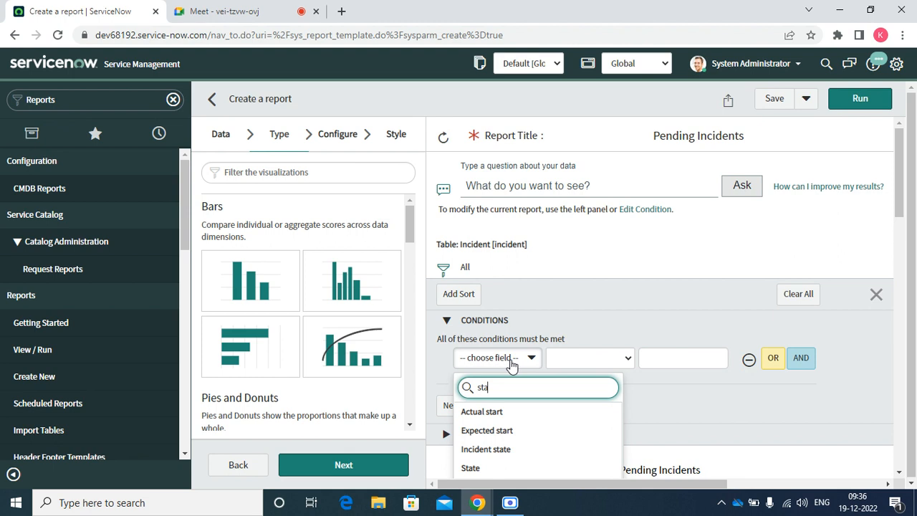
click(476, 468)
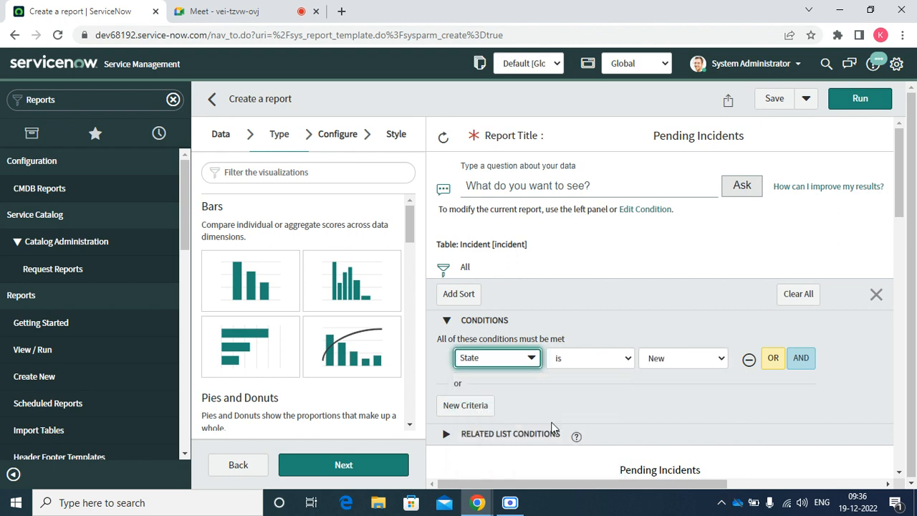
click(773, 359)
click(702, 391)
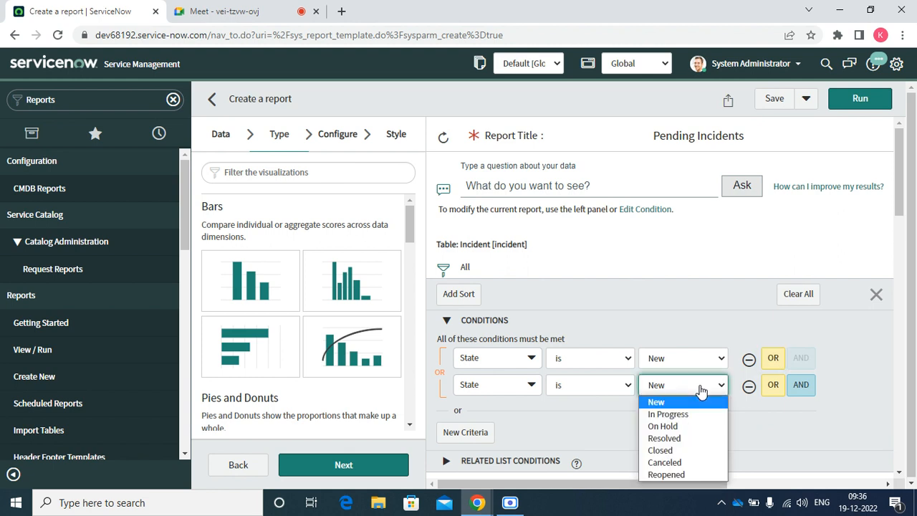
click(670, 414)
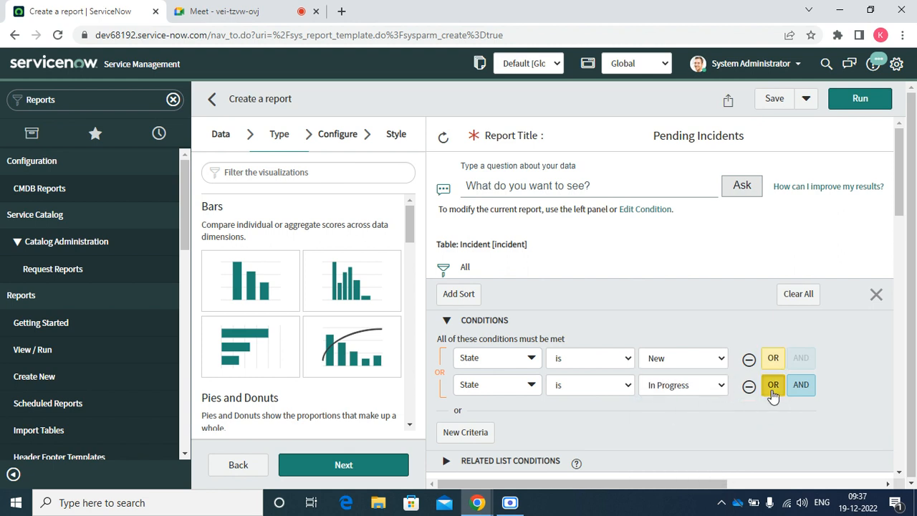
Add OR conditions for State is On Hold and State is Reopened.
click(773, 384)
click(678, 416)
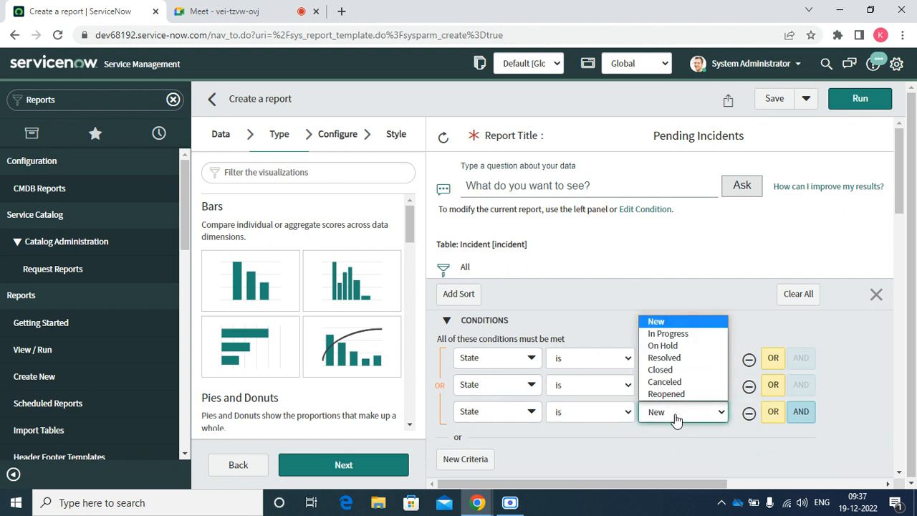
click(662, 348)
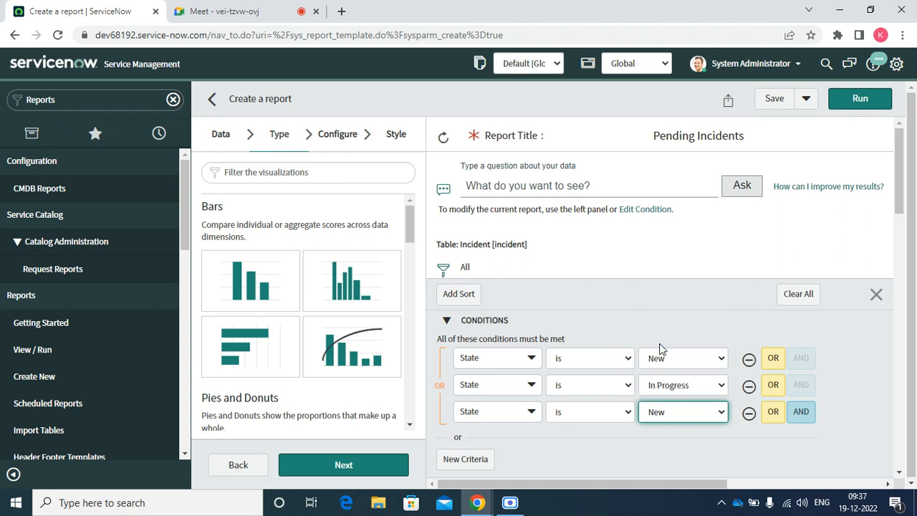
click(774, 414)
click(689, 442)
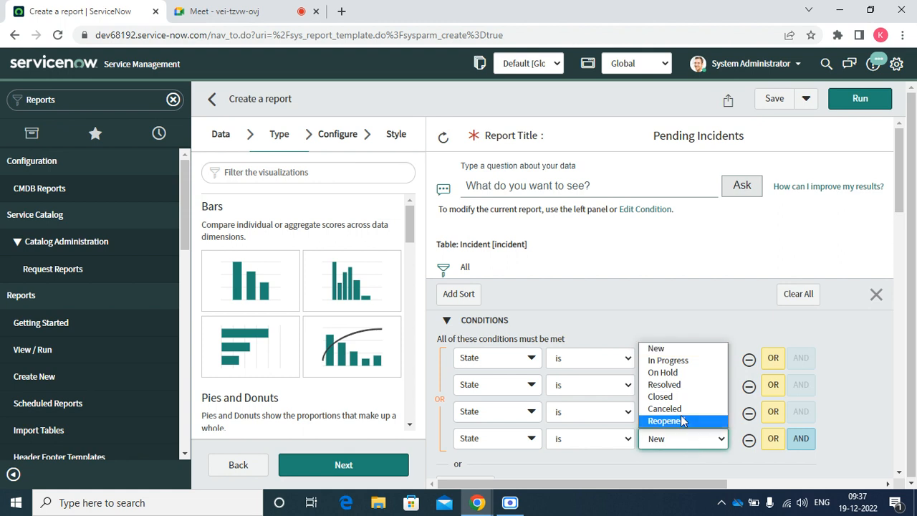
click(680, 421)
scroll(908, 255, down, 2)
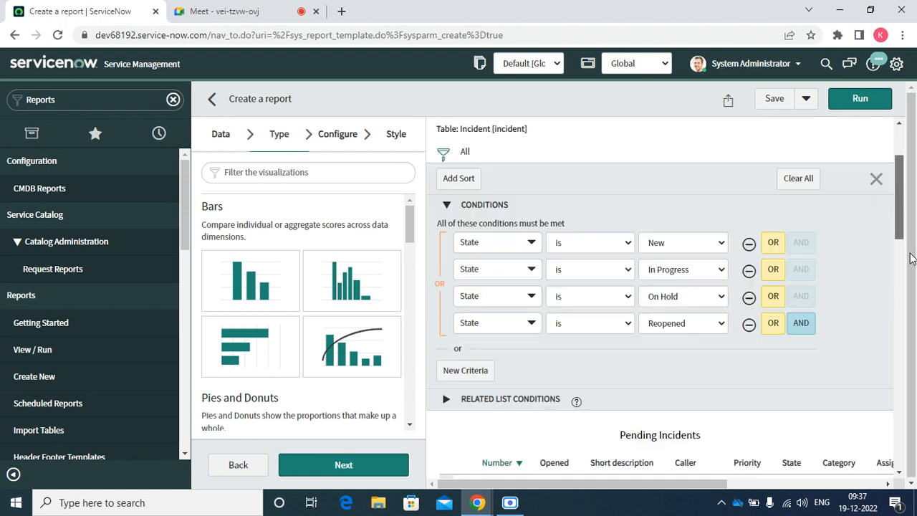
scroll(910, 258, down, 15)
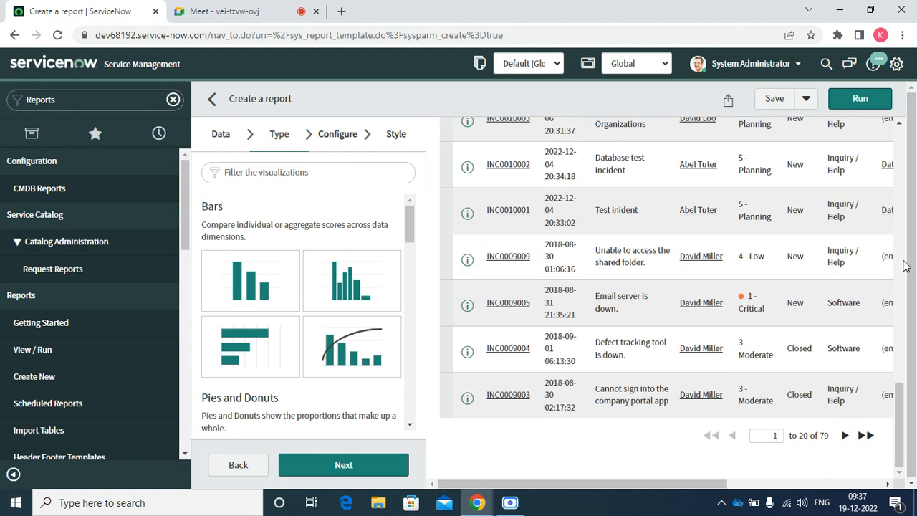
Run the four-state filter, review the filtered incident preview, and reopen the condition builder.
click(852, 104)
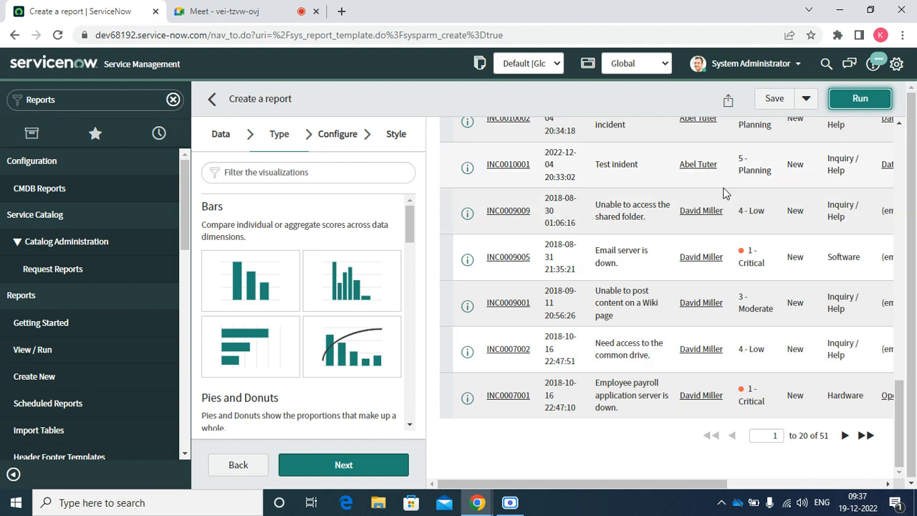
drag(899, 439, 860, 176)
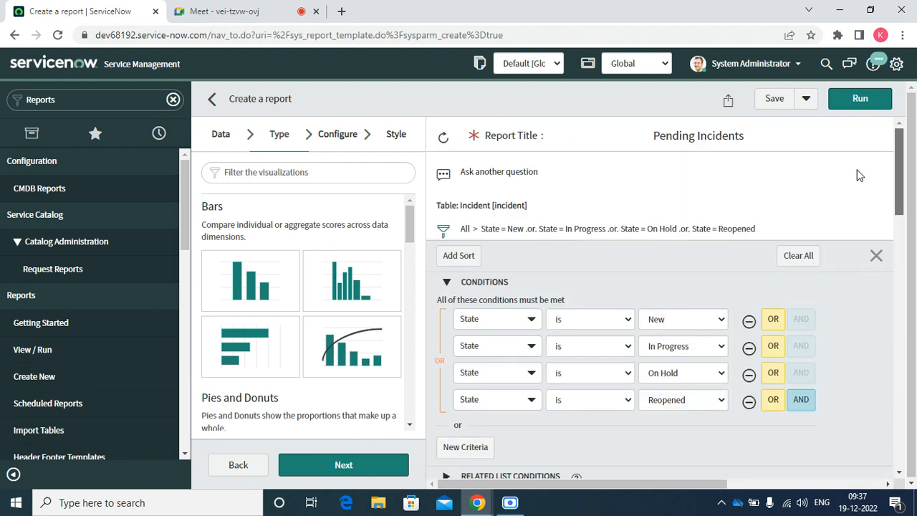
click(441, 230)
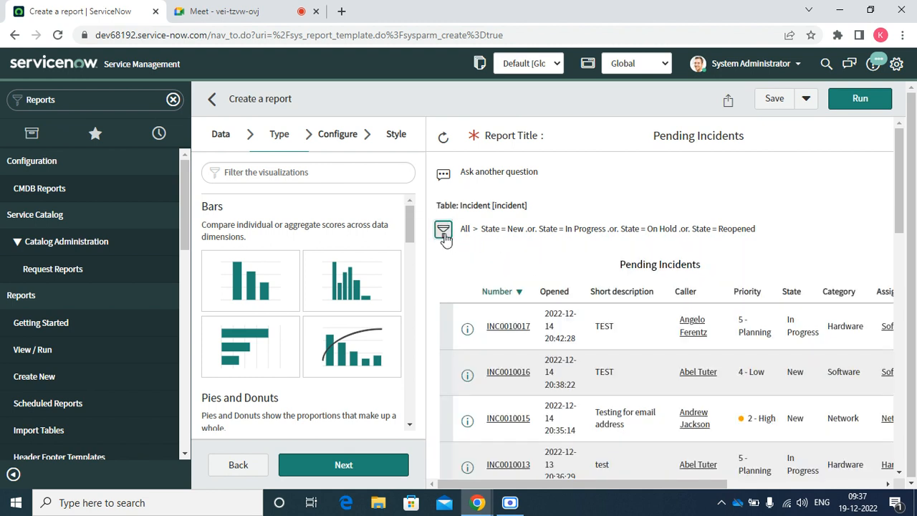
click(444, 234)
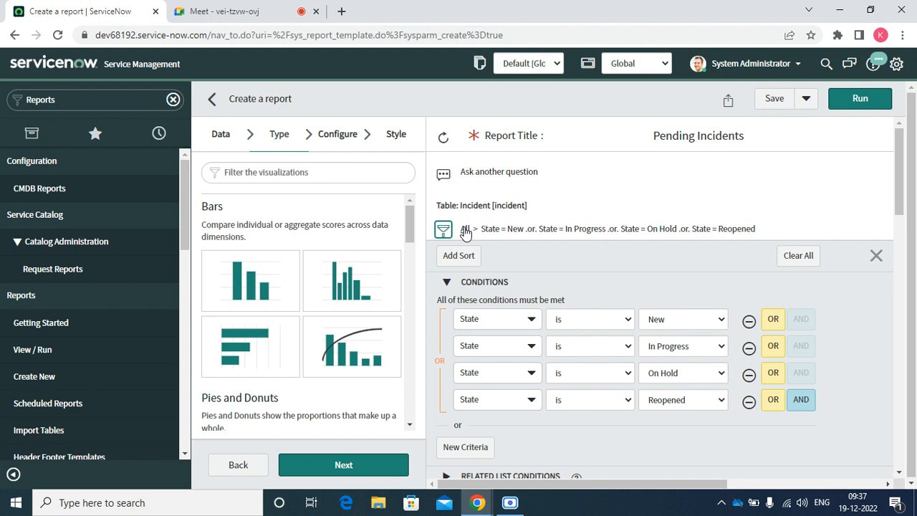
Add an AND condition Priority is 1 - Critical and run the report to preview critical incidents.
click(801, 400)
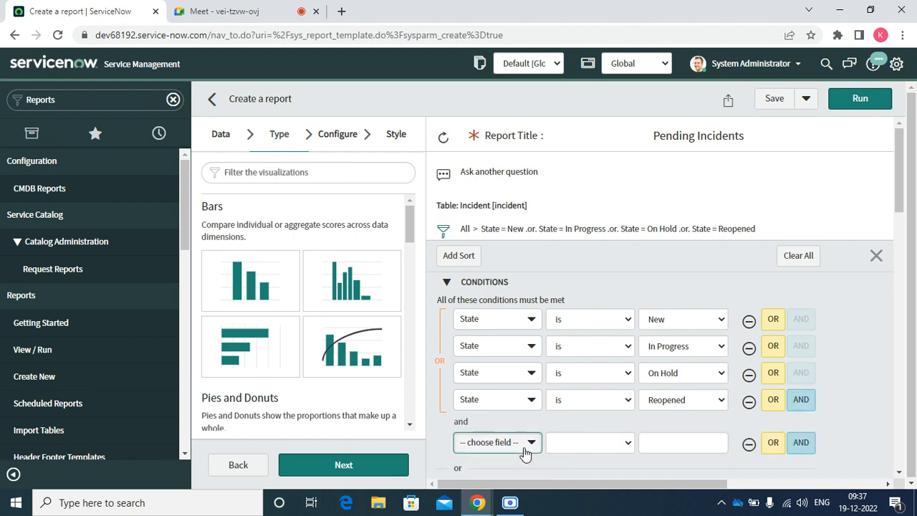
click(527, 447)
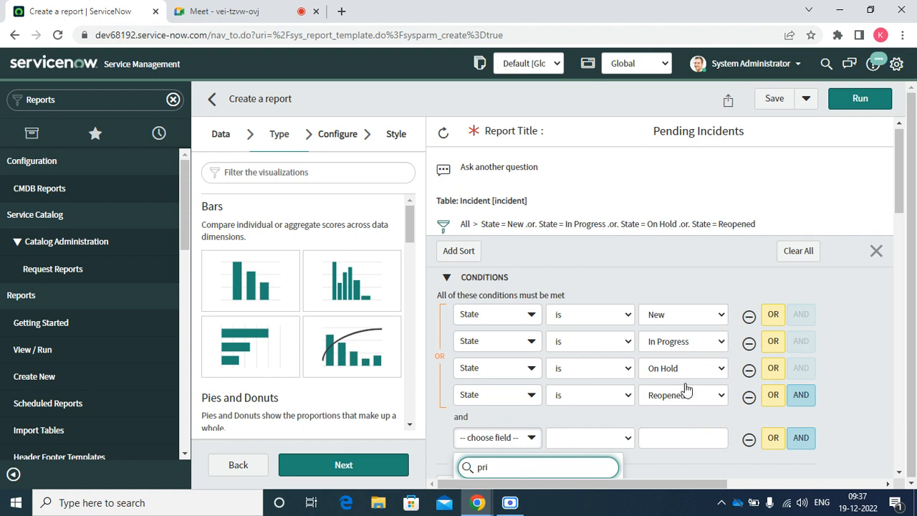
drag(899, 193, 899, 244)
click(501, 279)
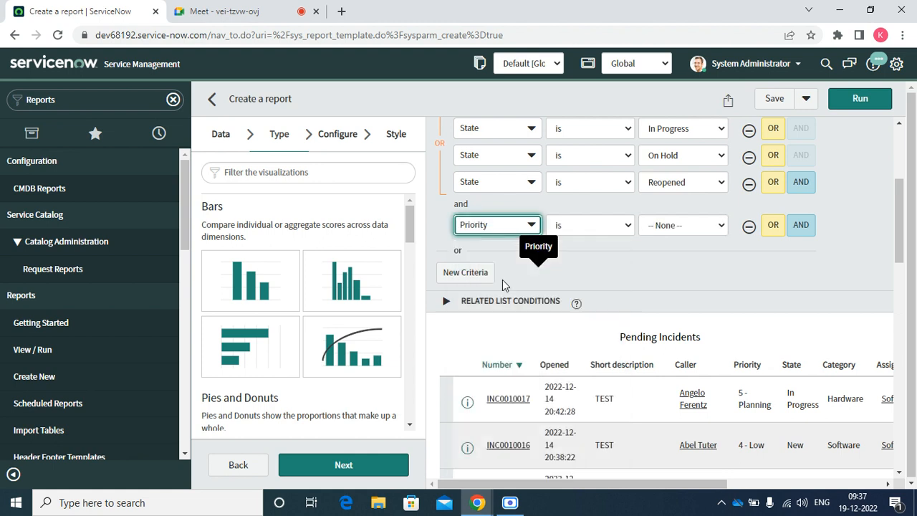
click(672, 234)
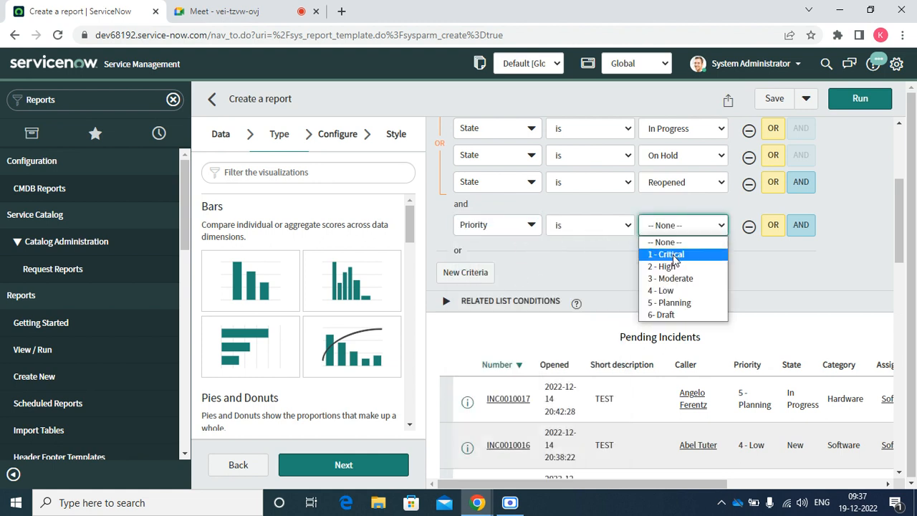
click(671, 255)
click(857, 99)
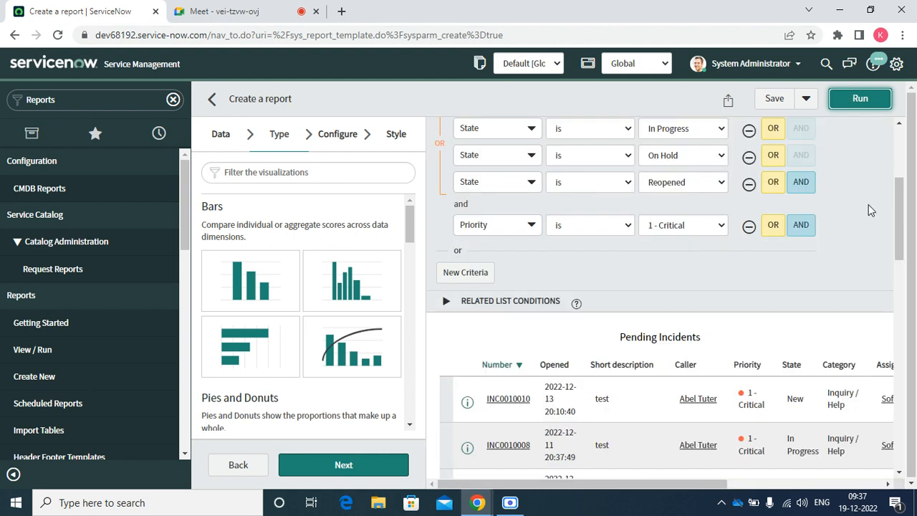
drag(900, 212, 865, 178)
scroll(716, 237, down, 1)
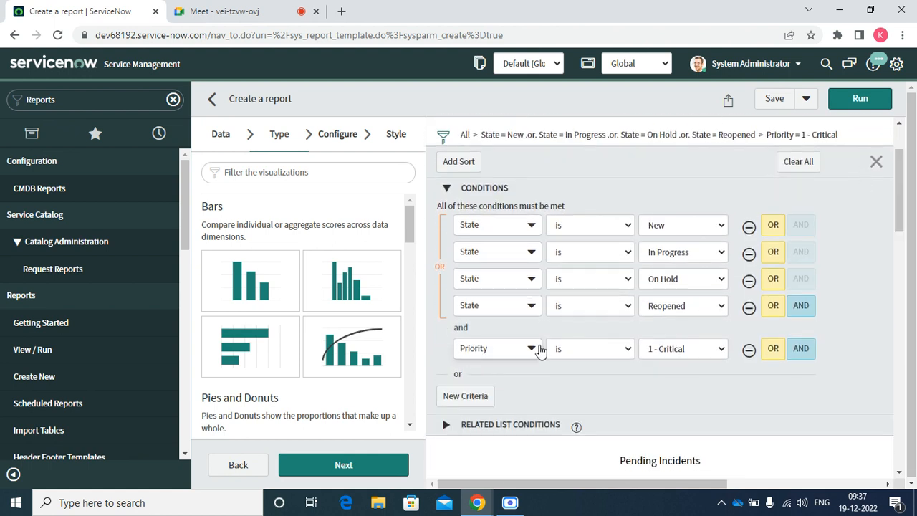
Add an AND condition limiting Created to This month.
click(799, 351)
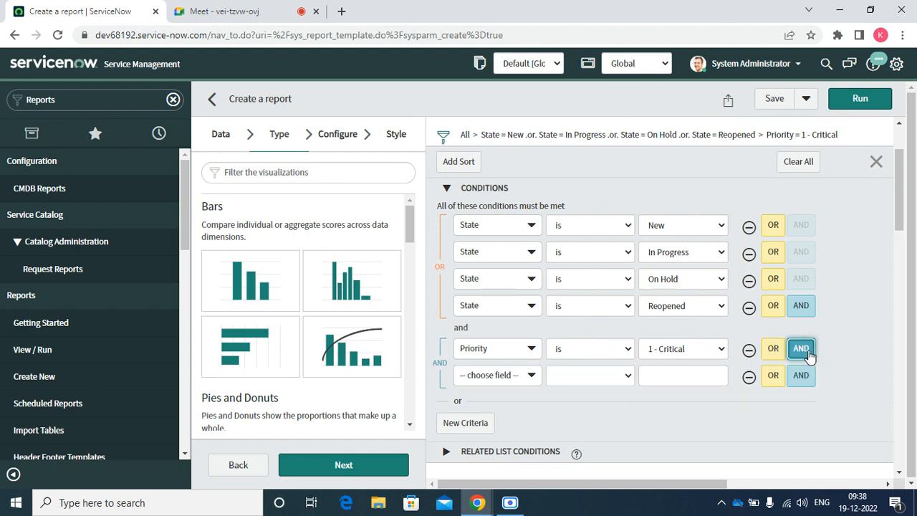
click(529, 375)
text(cre)
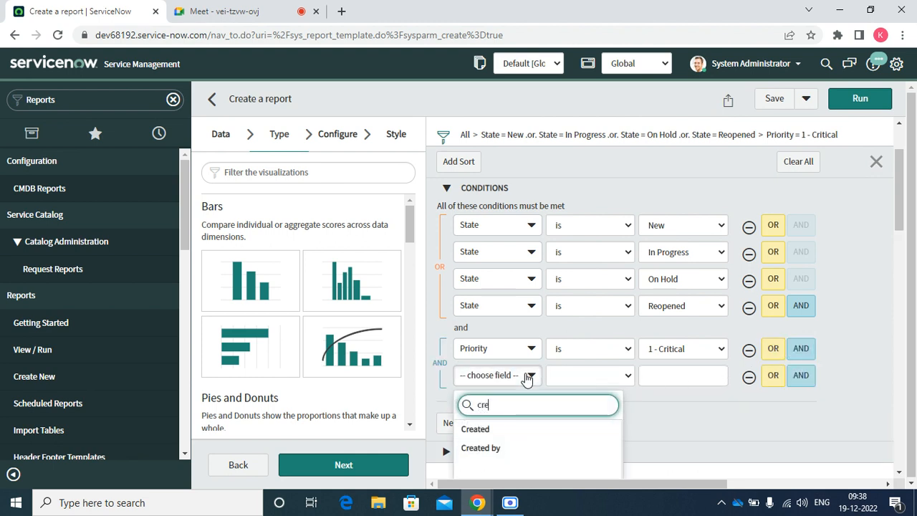
click(476, 430)
click(660, 381)
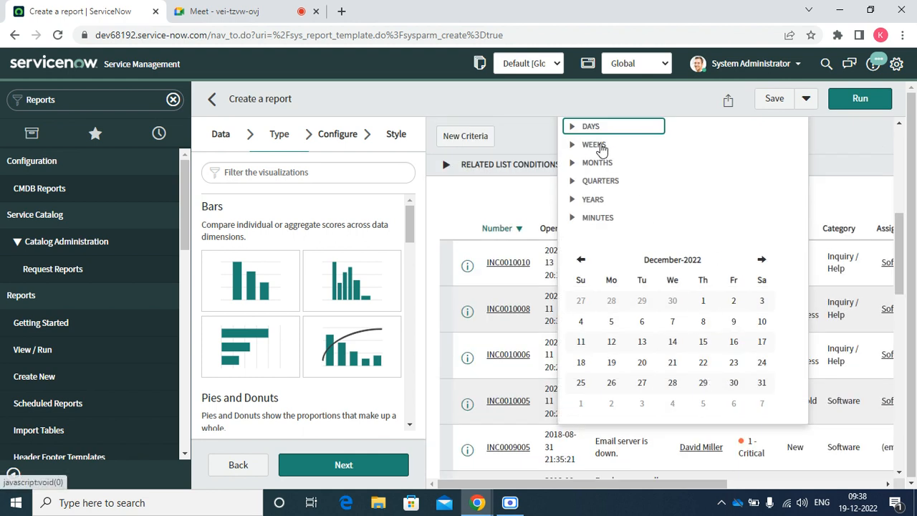
click(571, 163)
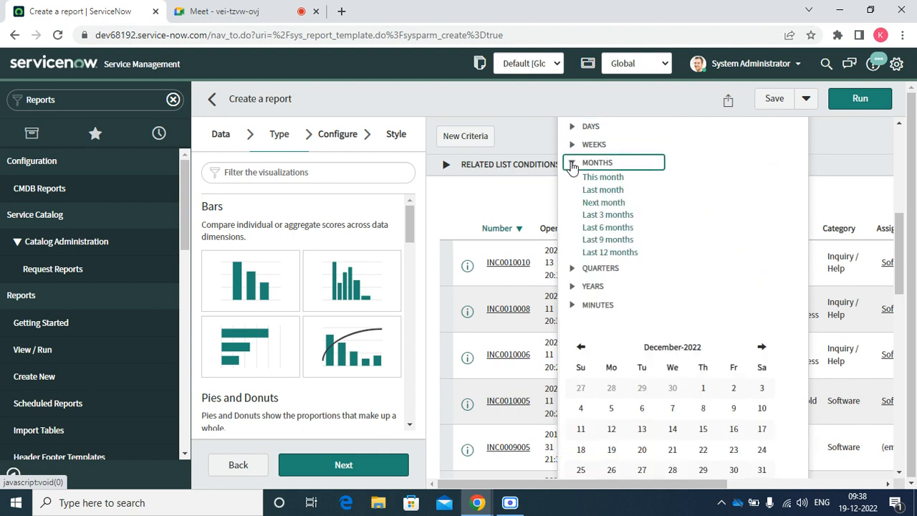
click(594, 179)
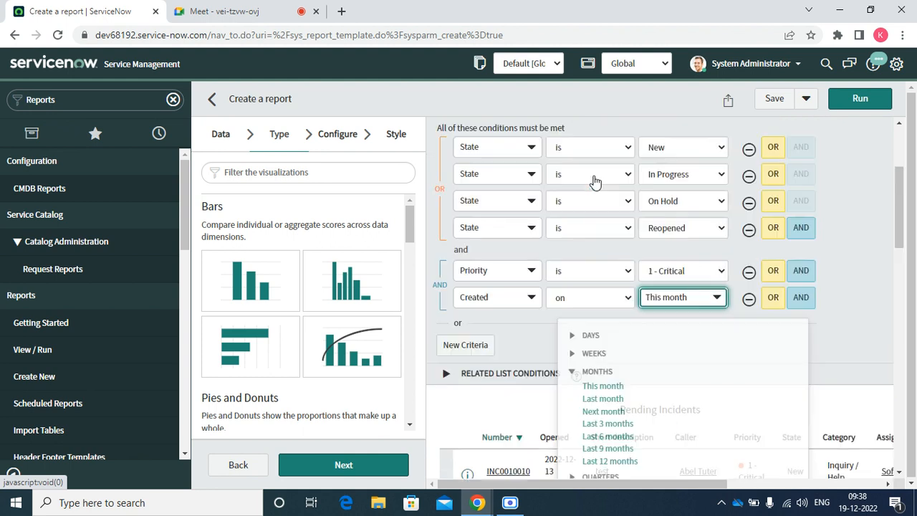
Run the report and review the four remaining 1 - Critical incidents.
click(850, 100)
scroll(902, 227, down, 1)
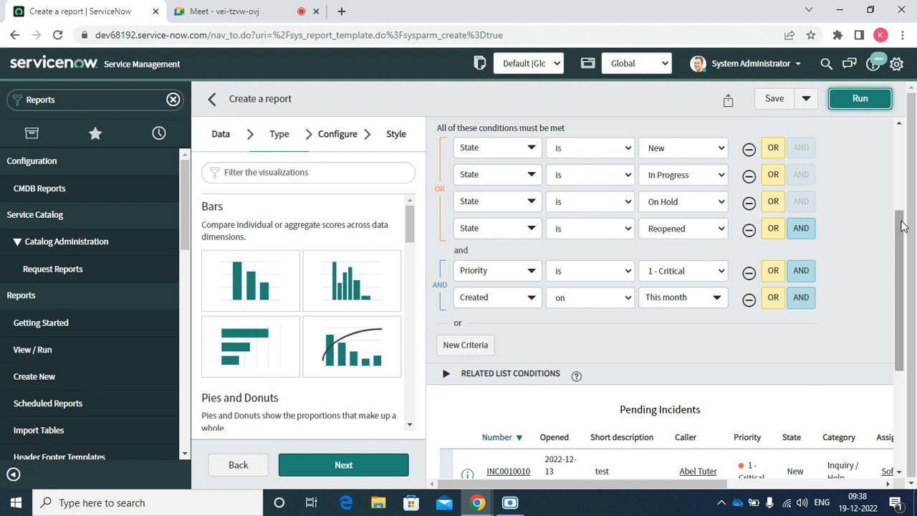
drag(901, 224, 909, 329)
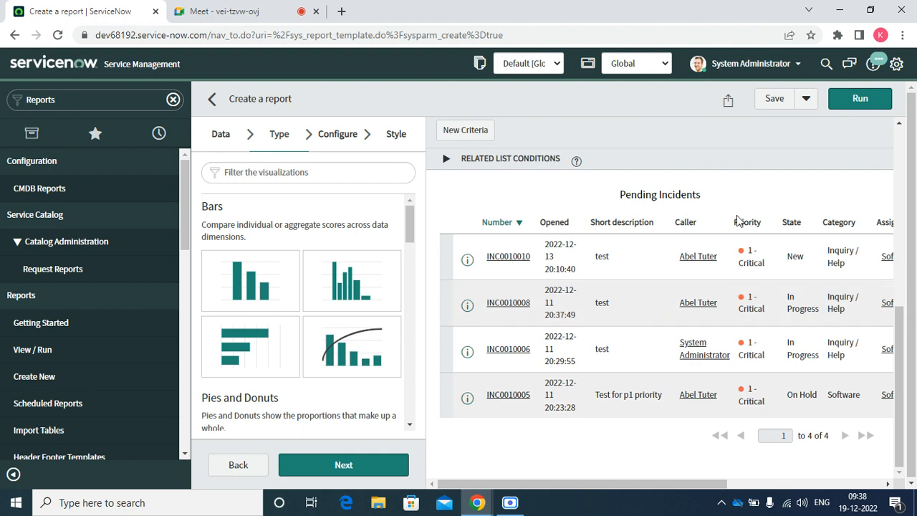
click(898, 126)
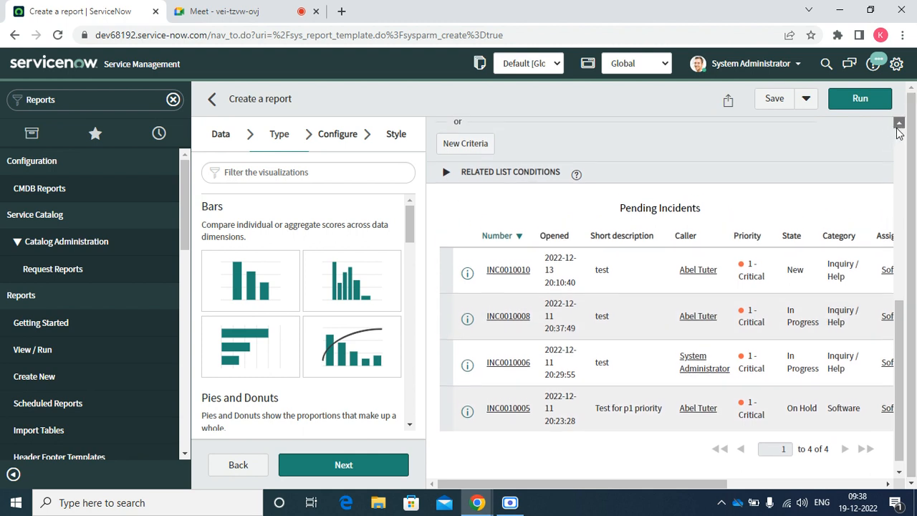
scroll(899, 132, up, 6)
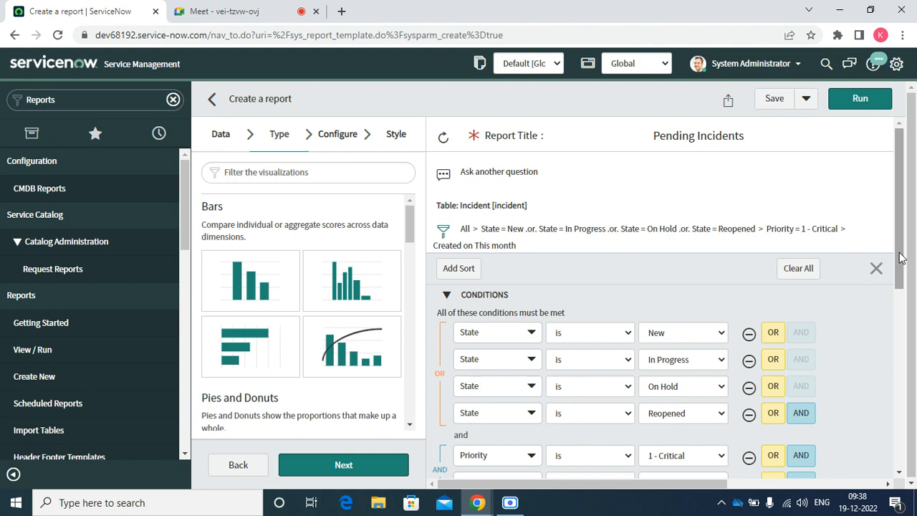
Add a Caller is (dynamic) Me condition and run, leaving only INC0010006.
drag(901, 258, 895, 324)
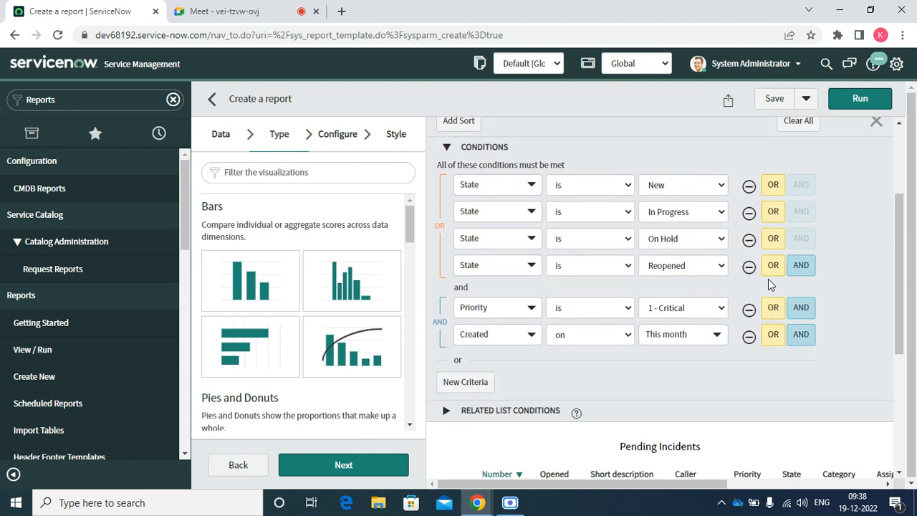
click(802, 269)
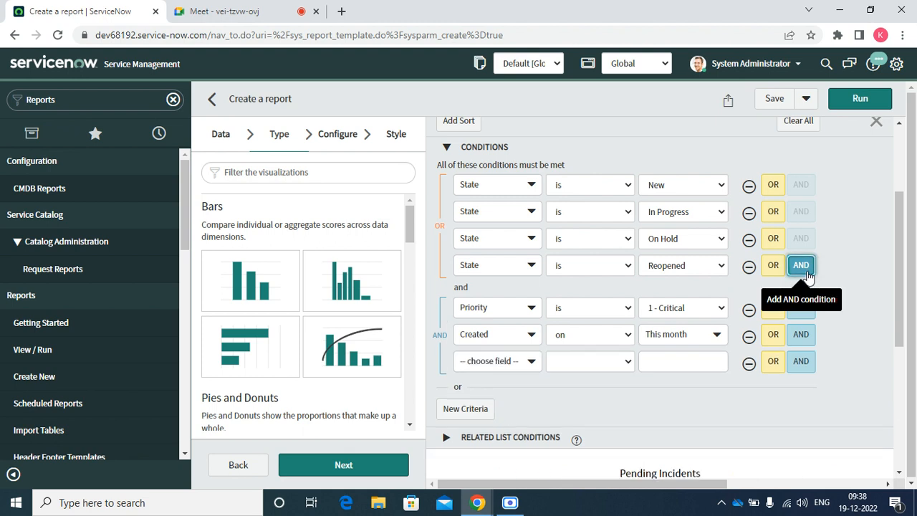
click(477, 366)
text(c)
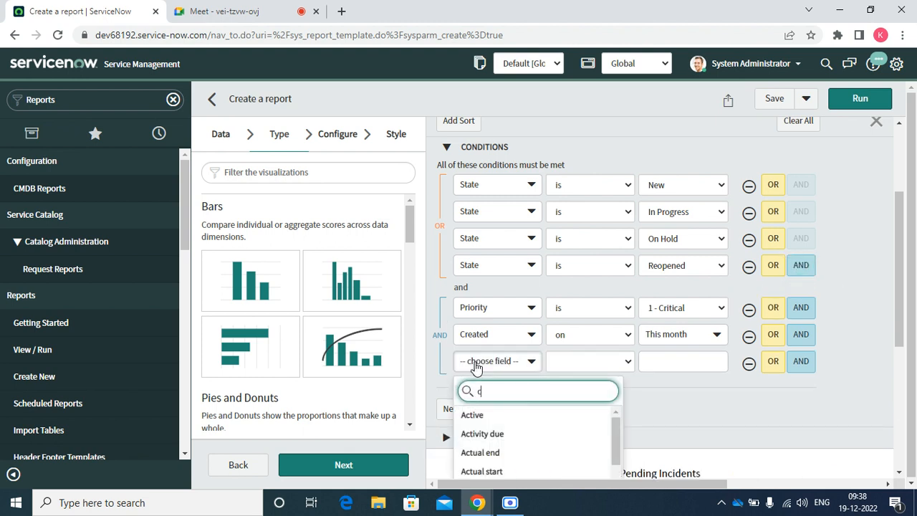
text(al)
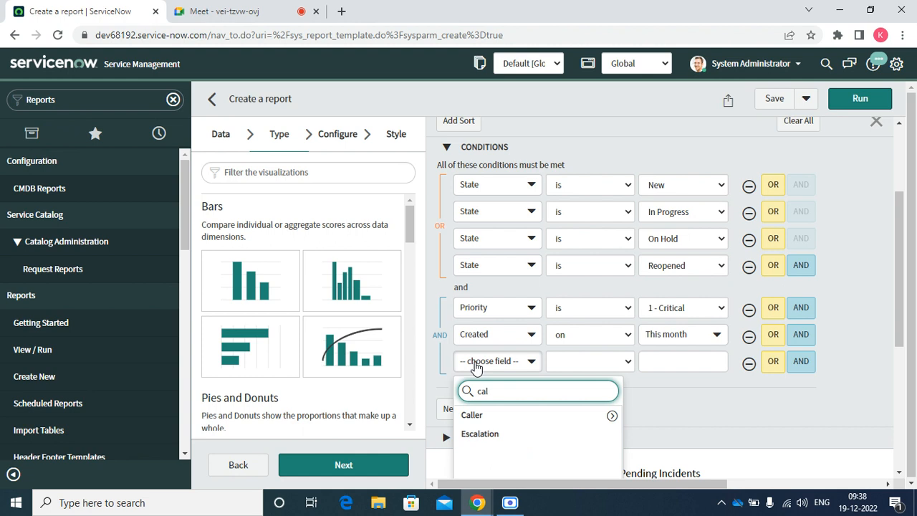
click(488, 415)
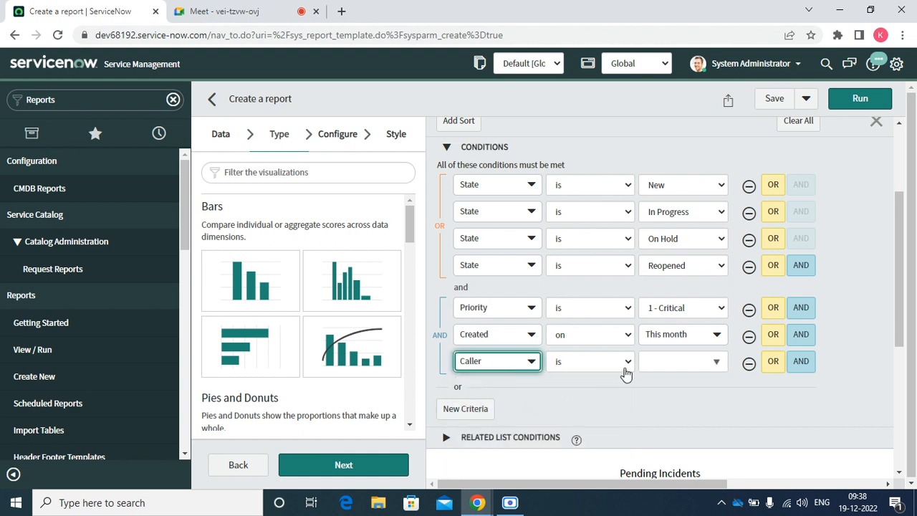
click(620, 362)
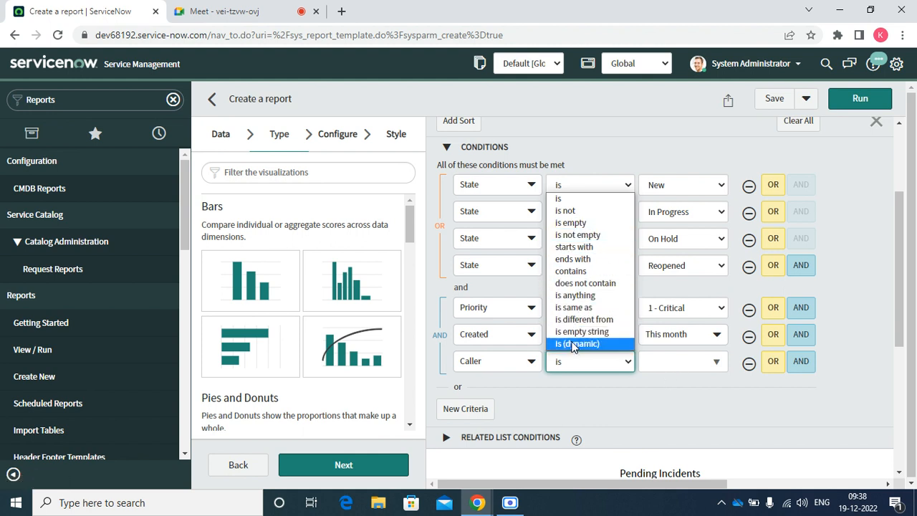
click(573, 345)
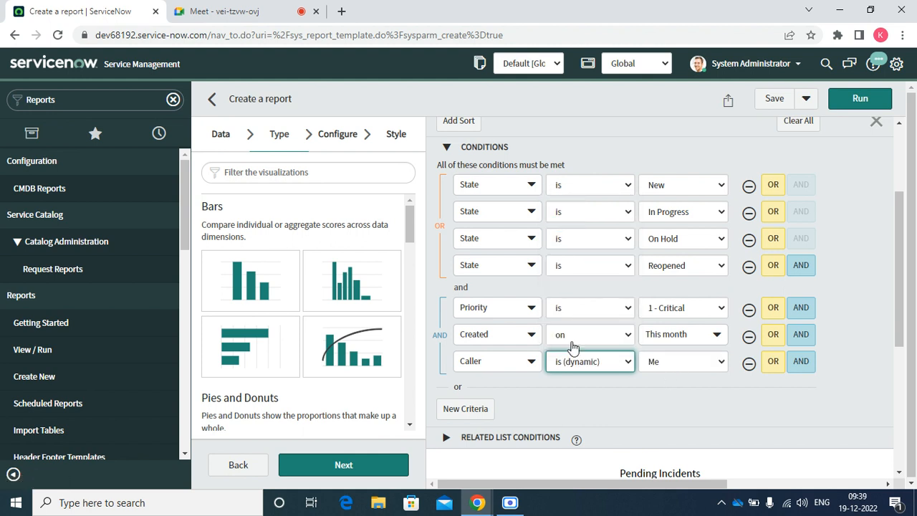
click(844, 103)
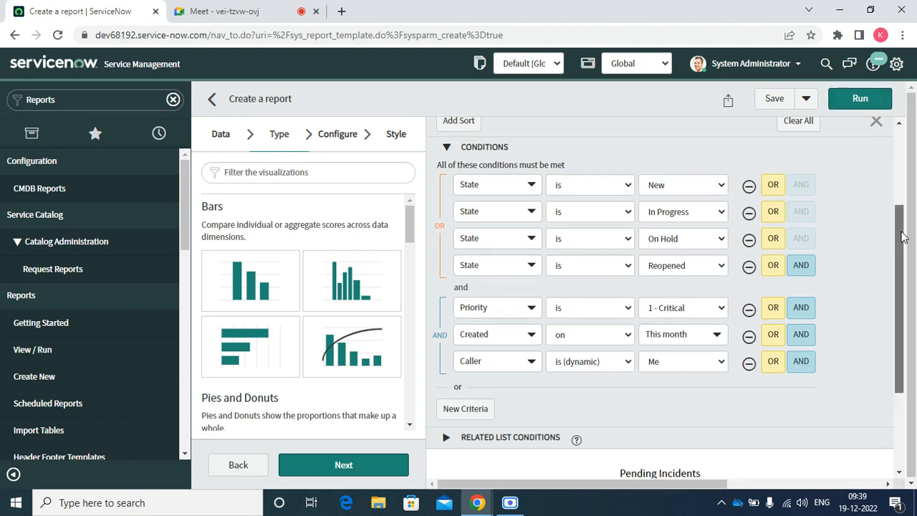
scroll(900, 260, down, 2)
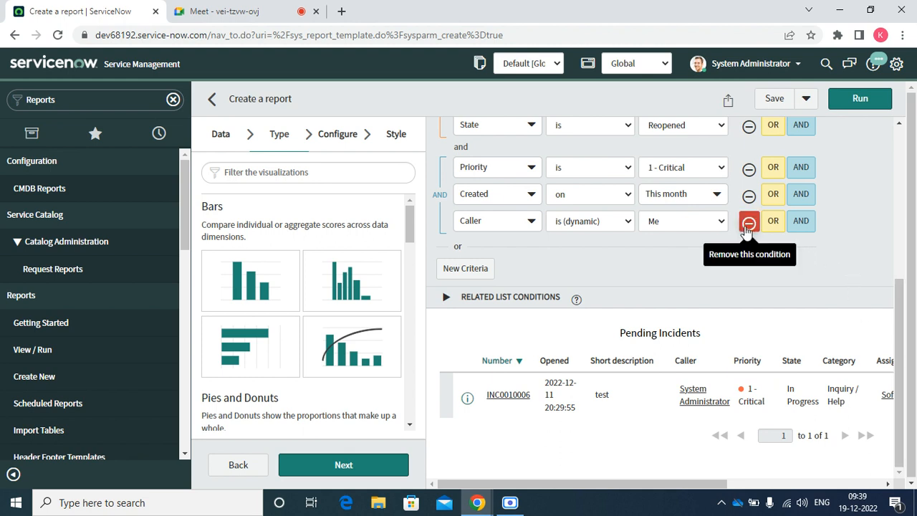
Change the Caller condition to 'is not' a selected caller and rerun the report.
click(618, 231)
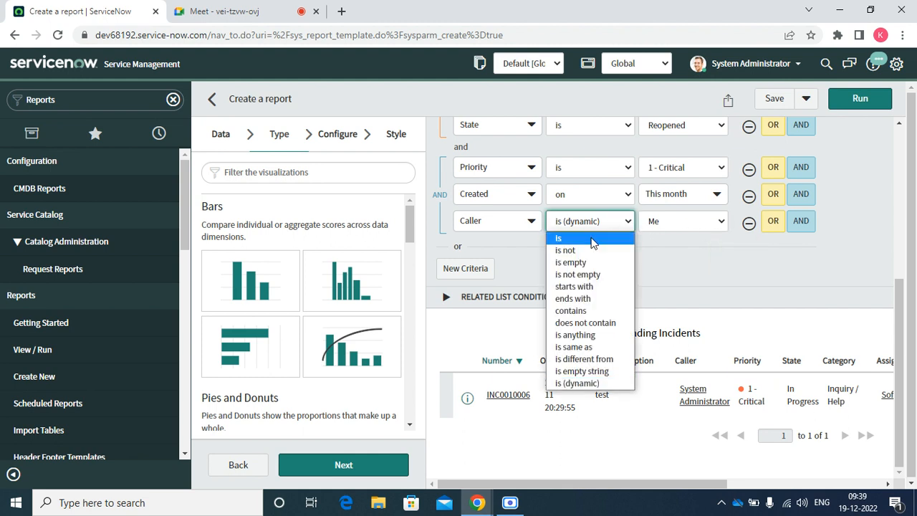
click(577, 252)
click(658, 228)
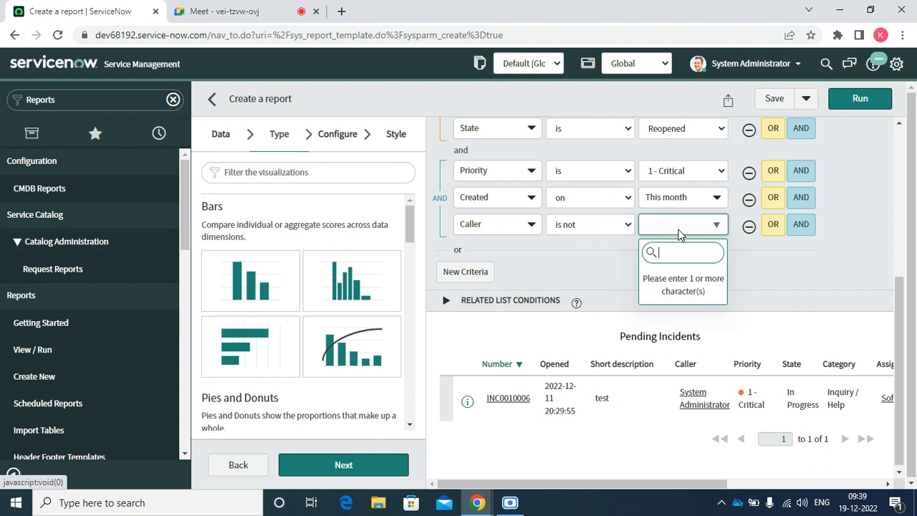
text(ab)
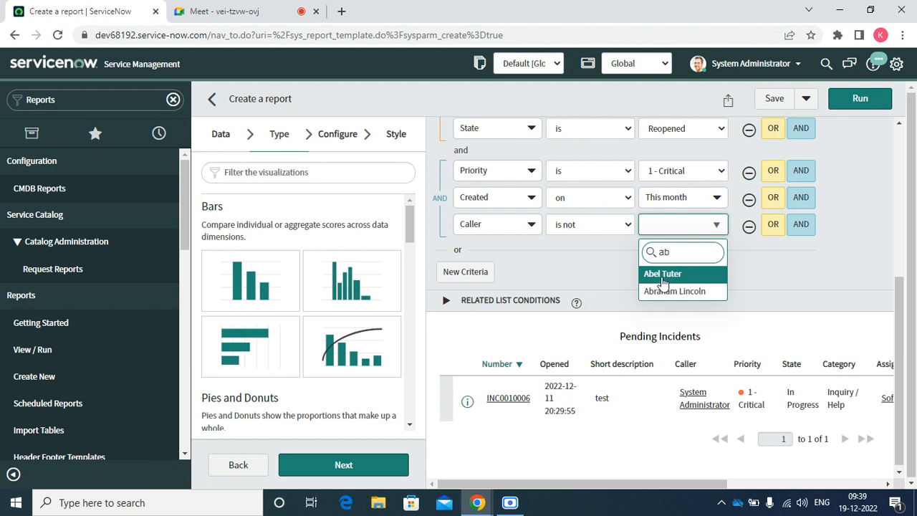
click(662, 276)
click(860, 101)
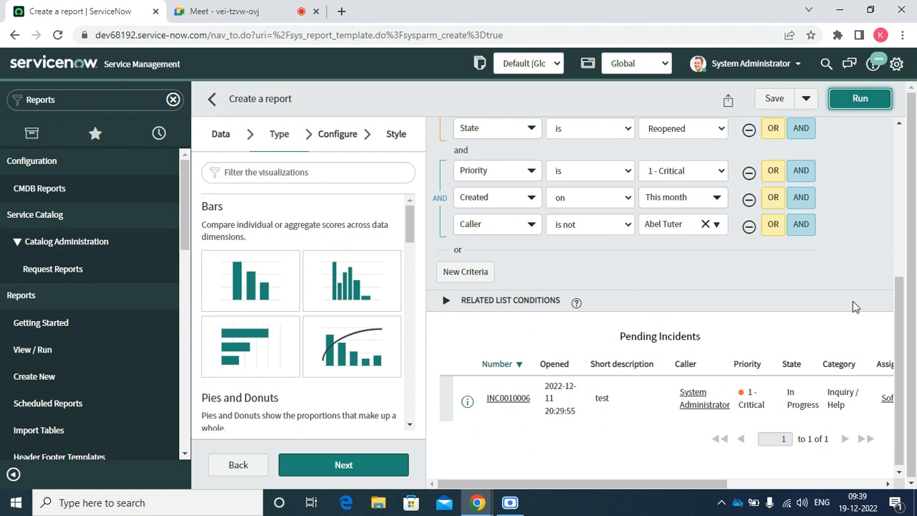
Remove the Created this month condition and rerun the report.
drag(898, 339, 888, 321)
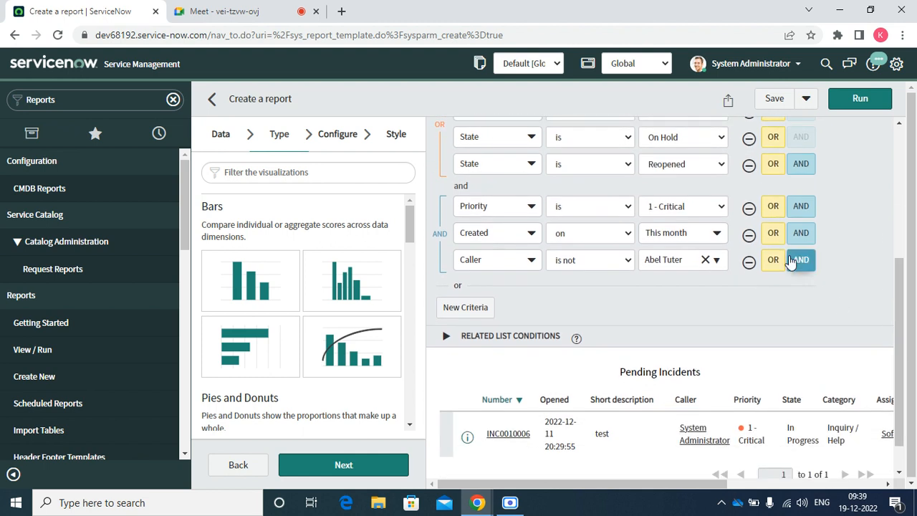
click(749, 235)
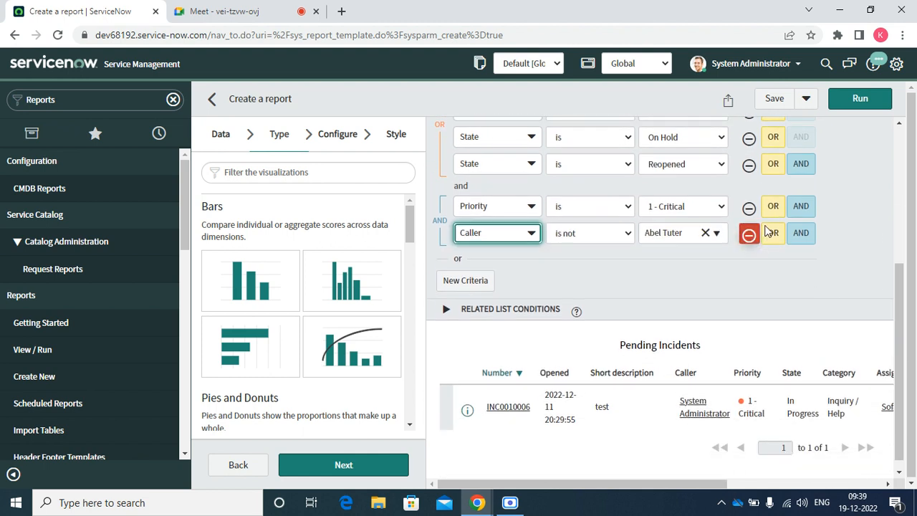
click(848, 103)
Let the critical-incident list load, glance at the Meet call, and dismiss the presenting notification.
drag(901, 215, 892, 282)
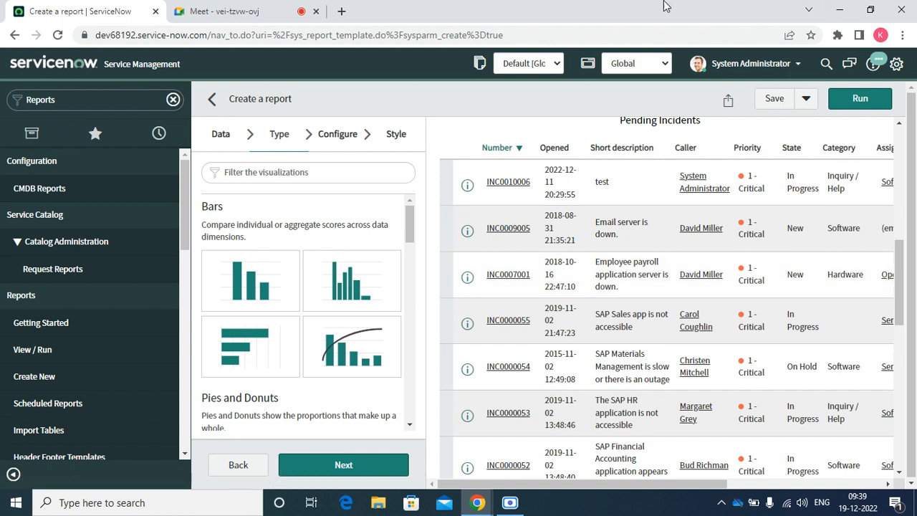
click(256, 12)
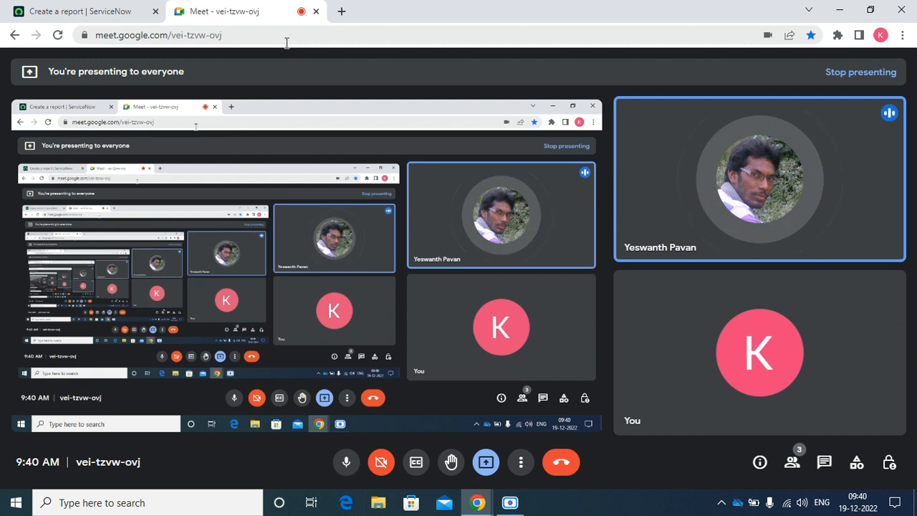
click(82, 14)
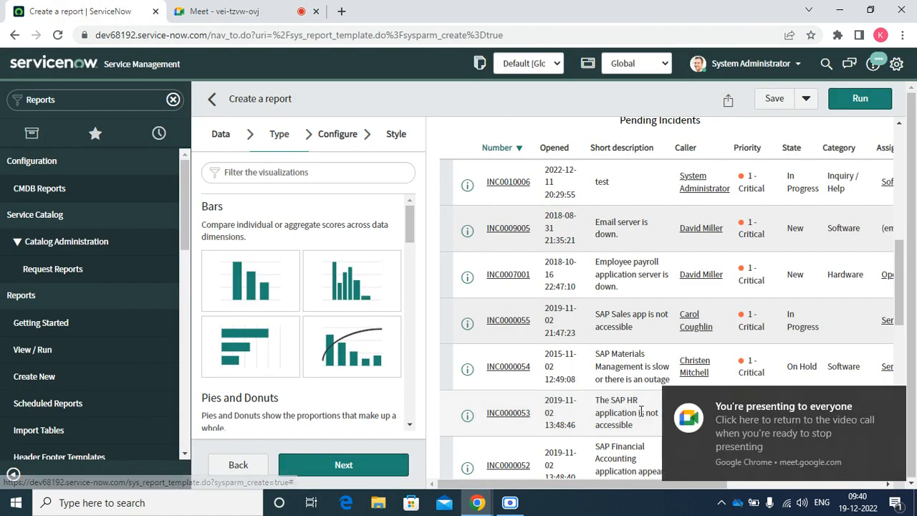
click(892, 402)
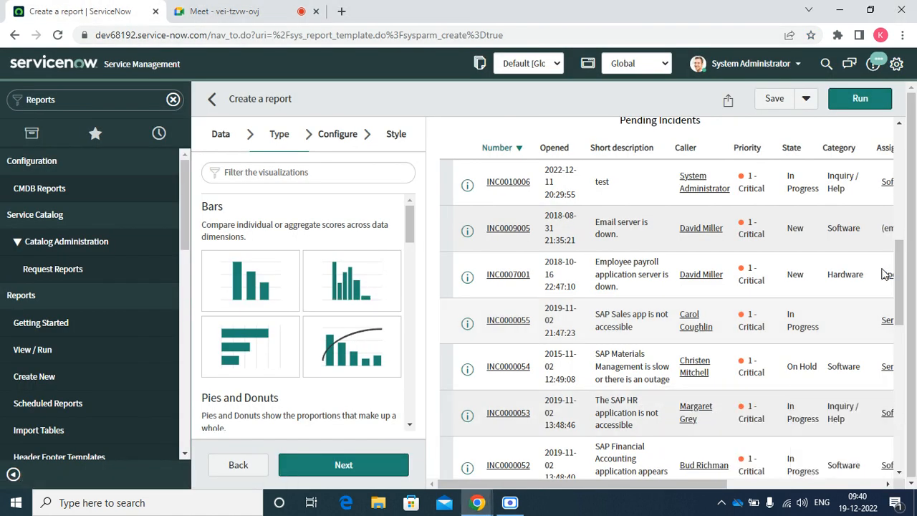
Switch the report to the vertical Bar type and preview the Incident Count chart.
click(900, 124)
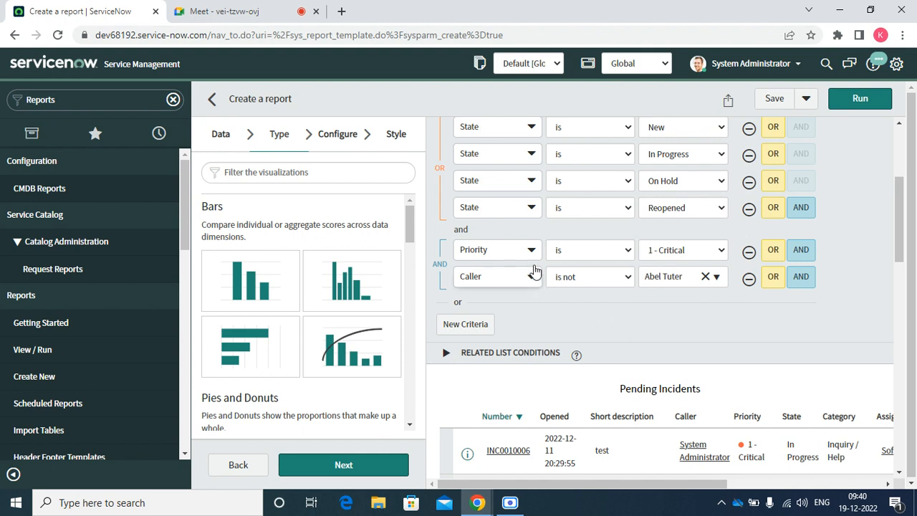
click(260, 283)
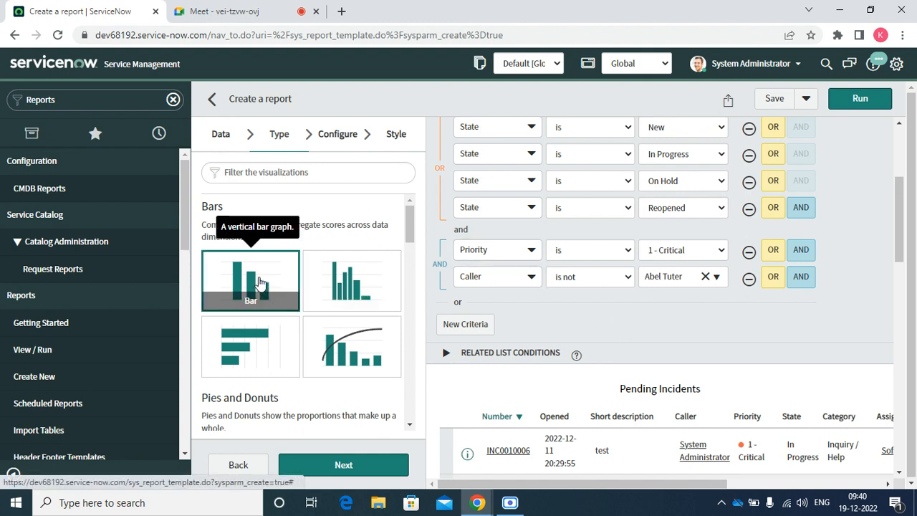
click(847, 99)
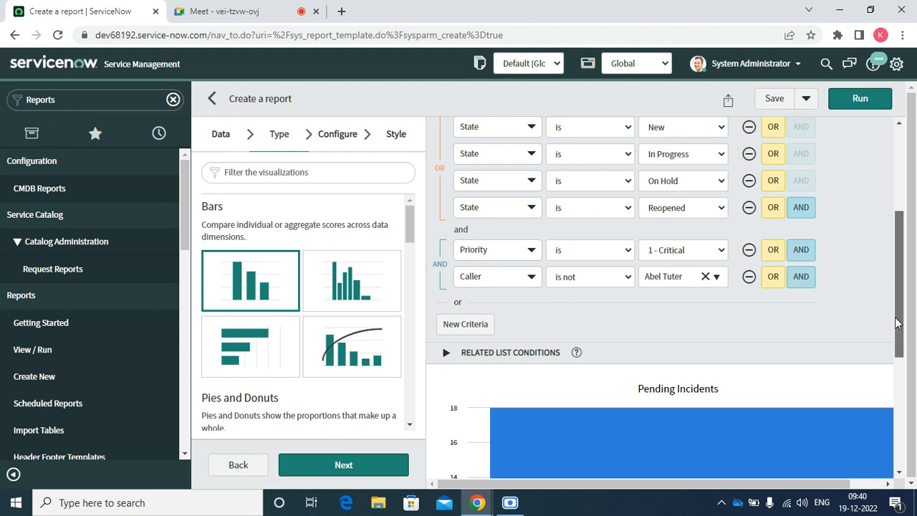
drag(897, 332, 904, 437)
scroll(909, 446, up, 3)
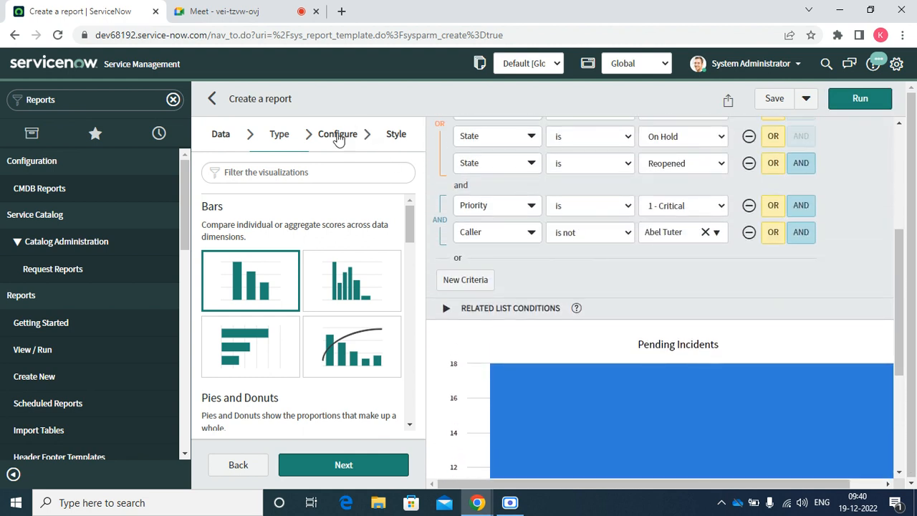
Group the bar chart by State, rerun it, and enable Display data table.
click(339, 139)
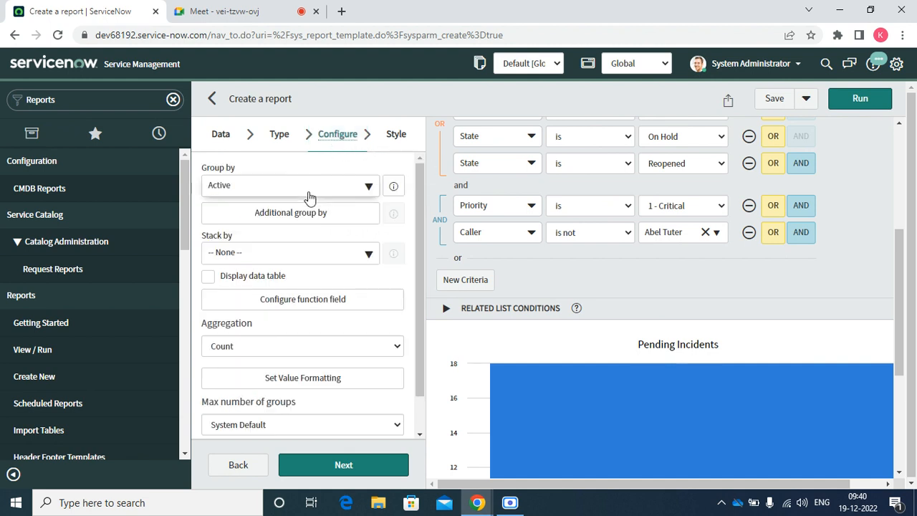
click(234, 189)
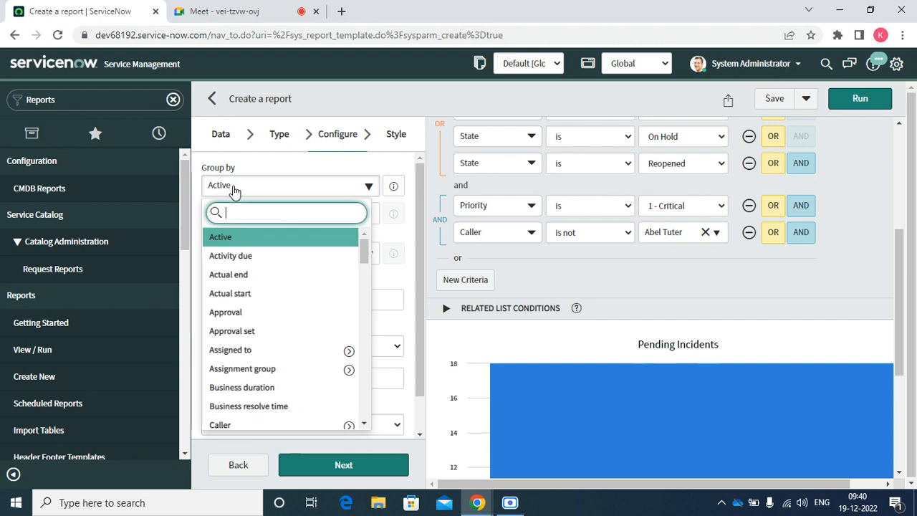
text(sta)
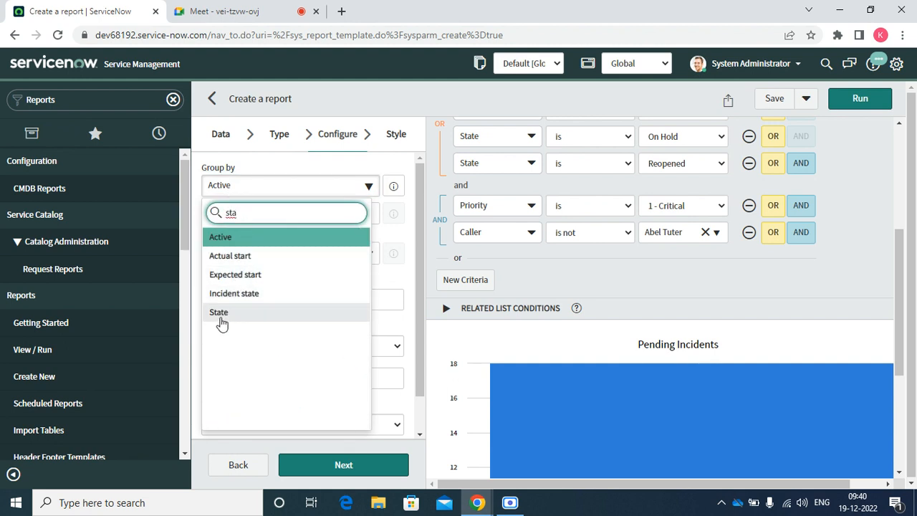
click(219, 313)
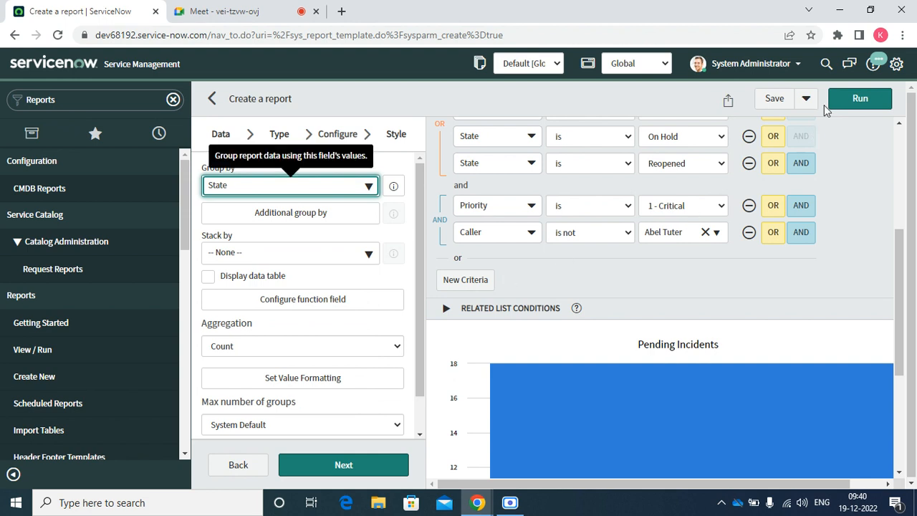
click(860, 101)
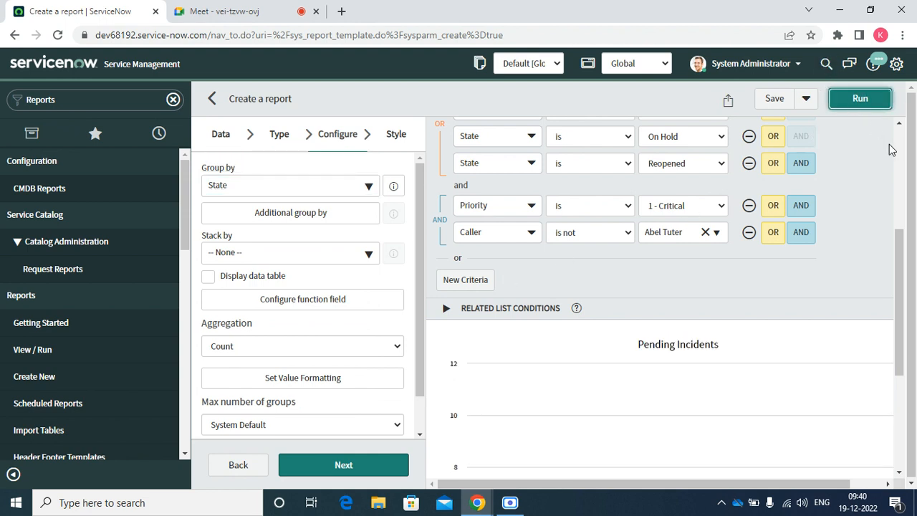
scroll(901, 245, down, 3)
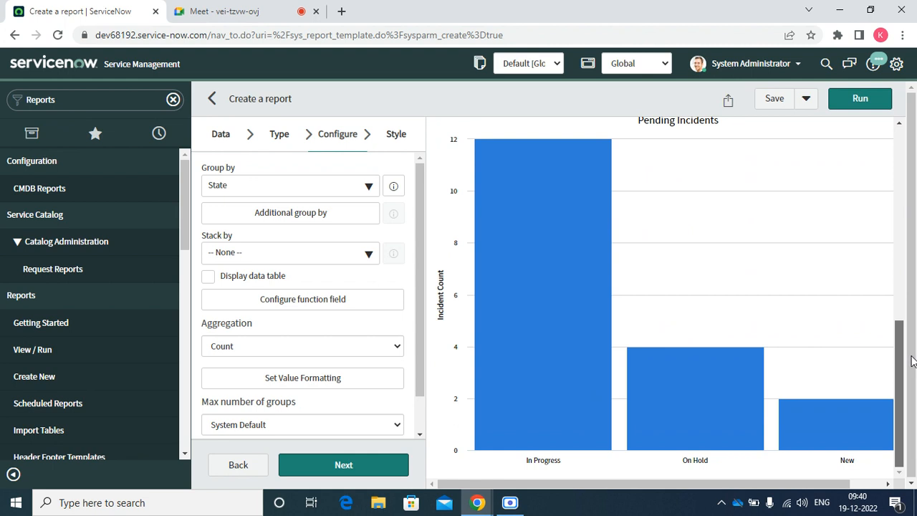
scroll(901, 245, up, 3)
scroll(901, 245, up, 3)
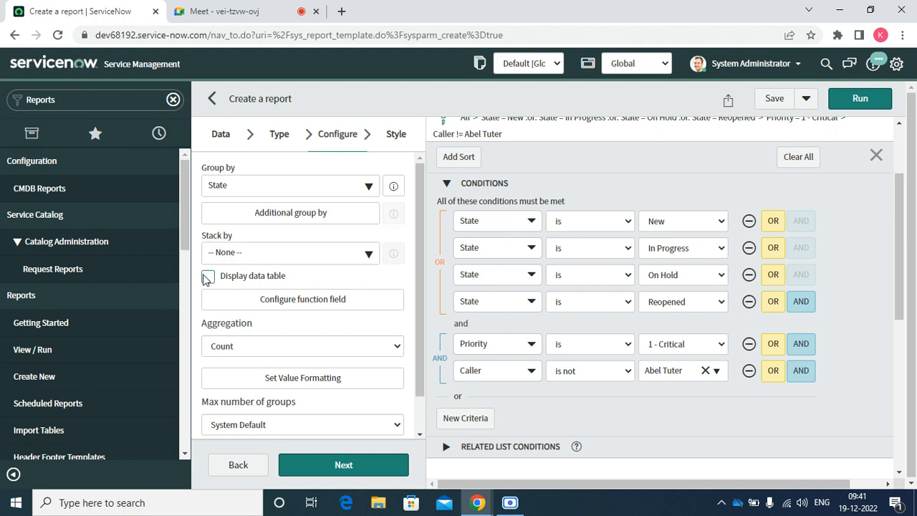
click(207, 278)
Run the report with the data table and select the table's rows.
click(852, 104)
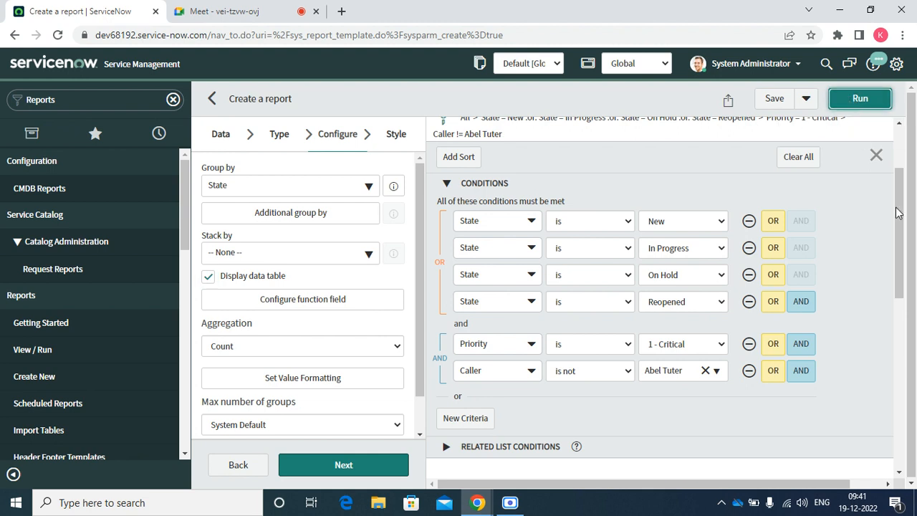
drag(904, 265, 914, 452)
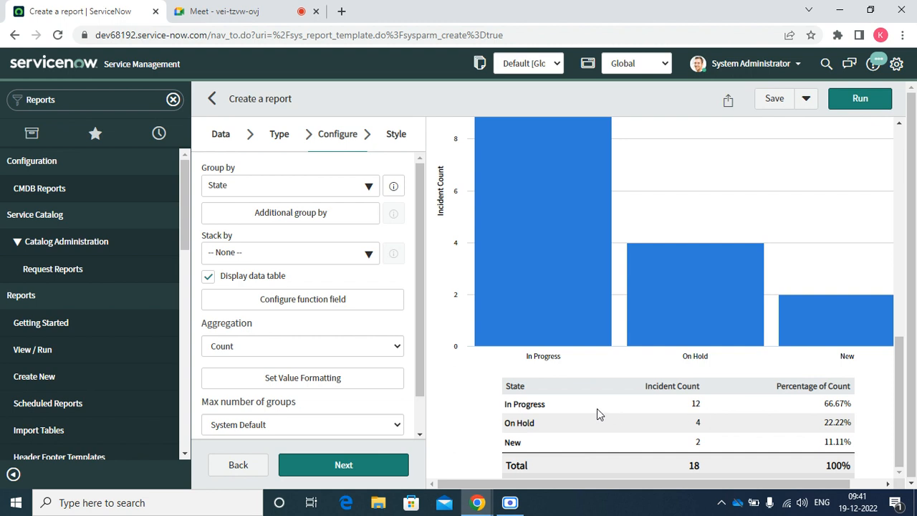
drag(504, 391, 613, 452)
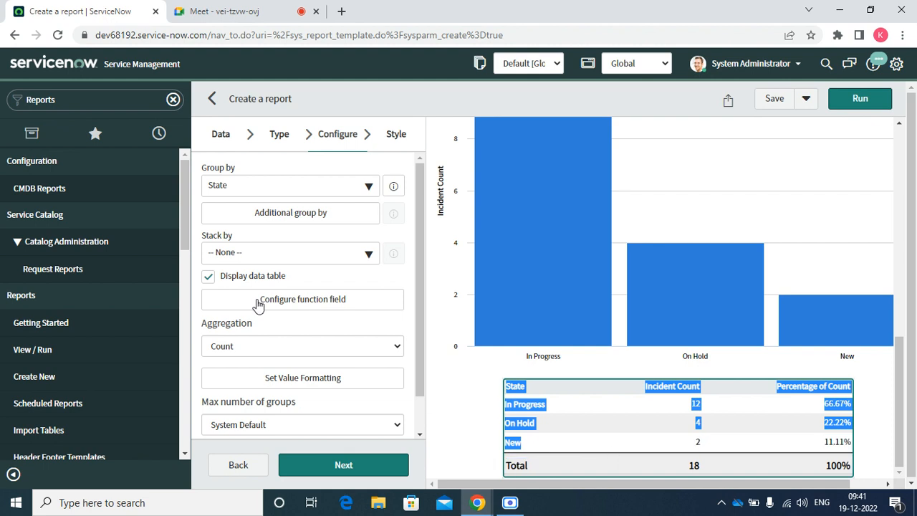
Turn off the data table and rerun, showing In Progress 12, On Hold 4, New 2.
click(207, 279)
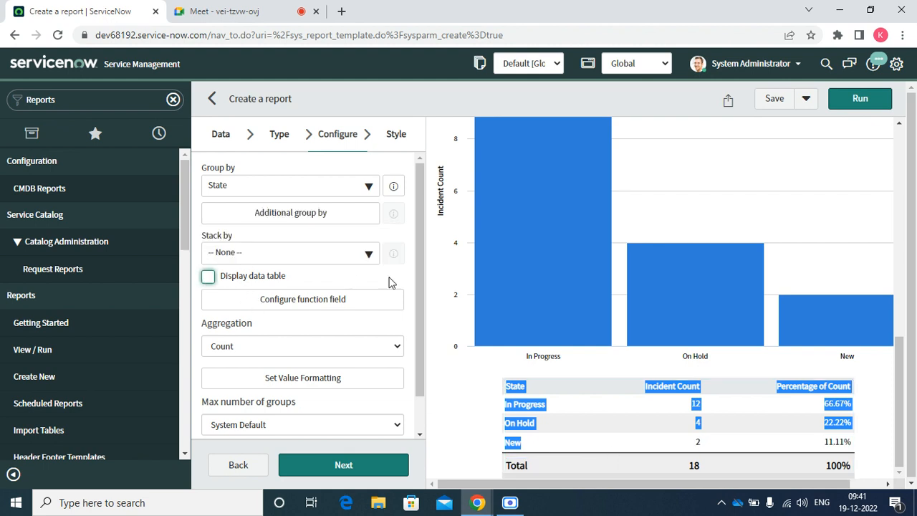
click(843, 108)
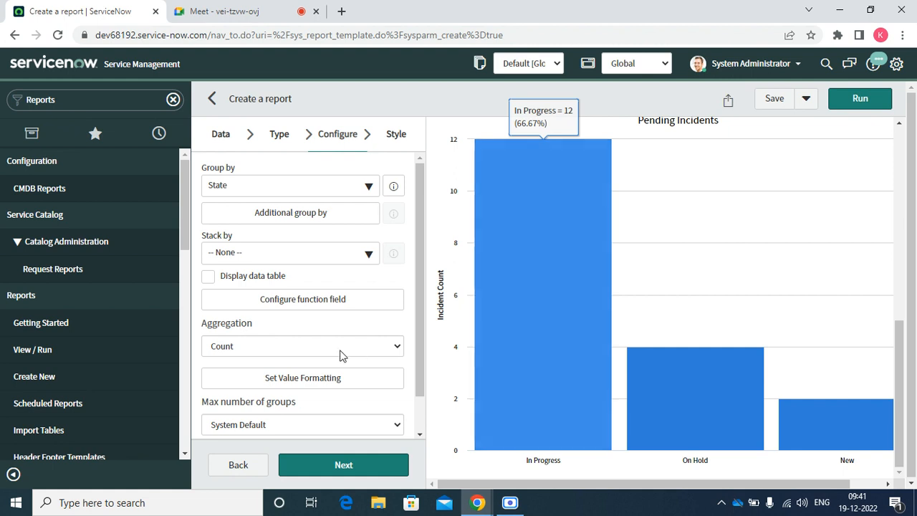
click(314, 349)
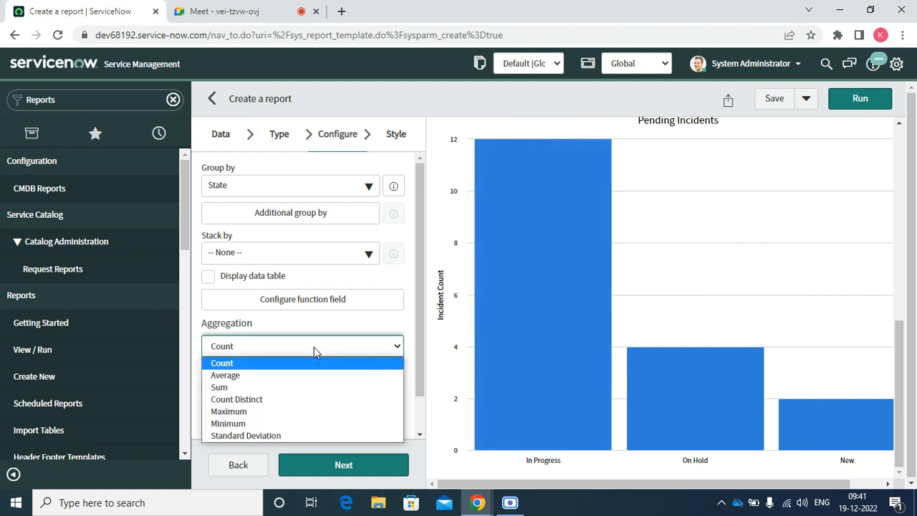
click(240, 377)
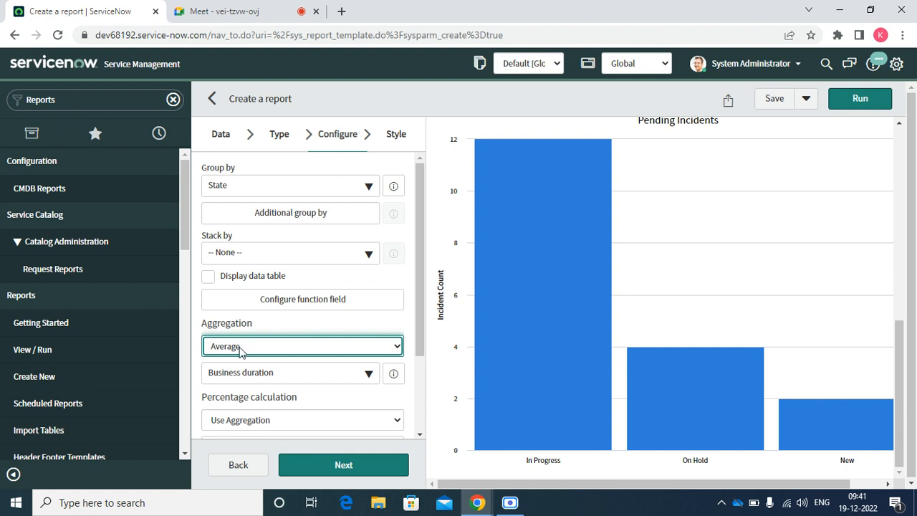
click(241, 351)
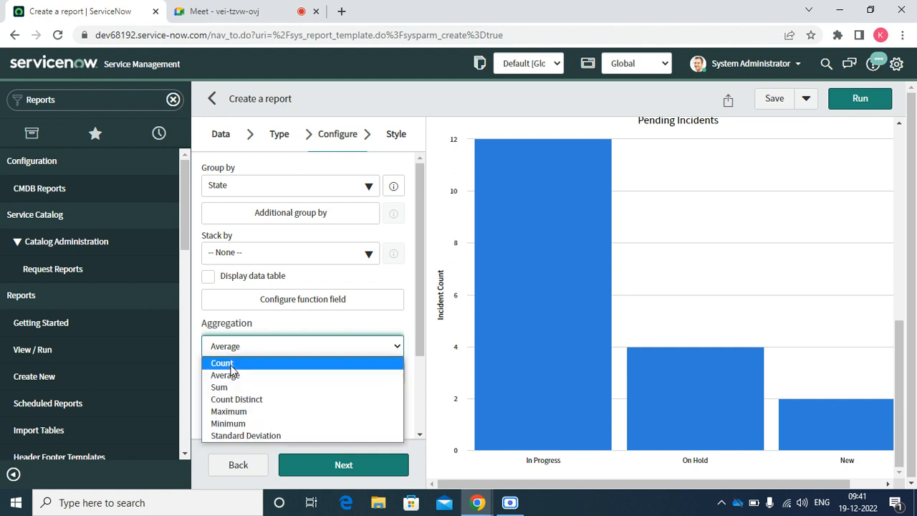
click(222, 363)
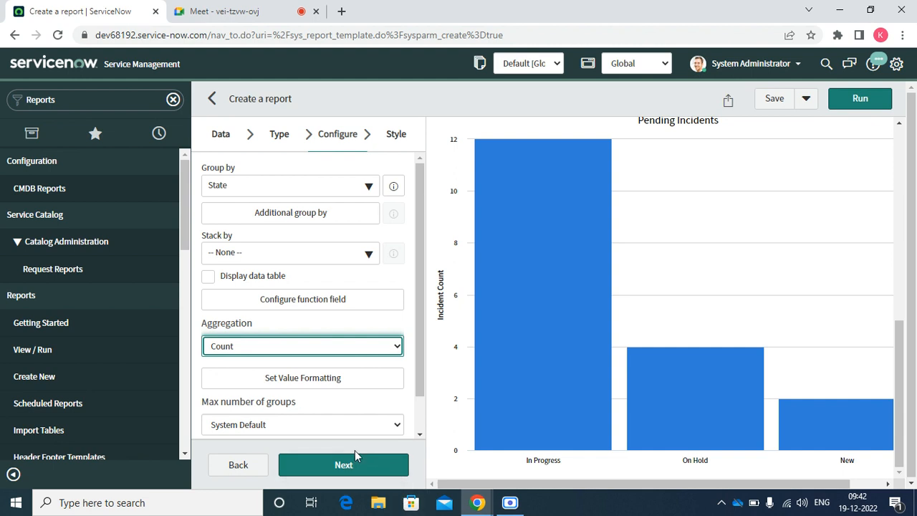
Switch the report type to Histogram and run it.
click(279, 144)
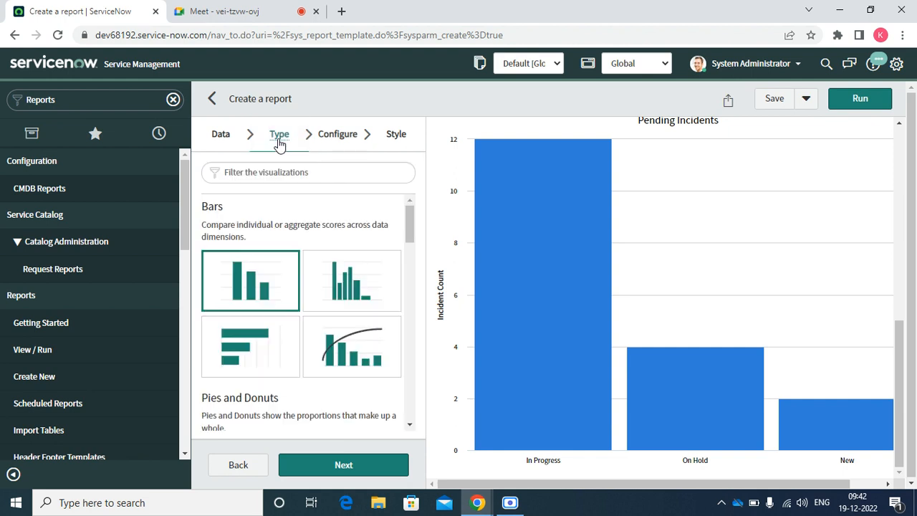
click(342, 278)
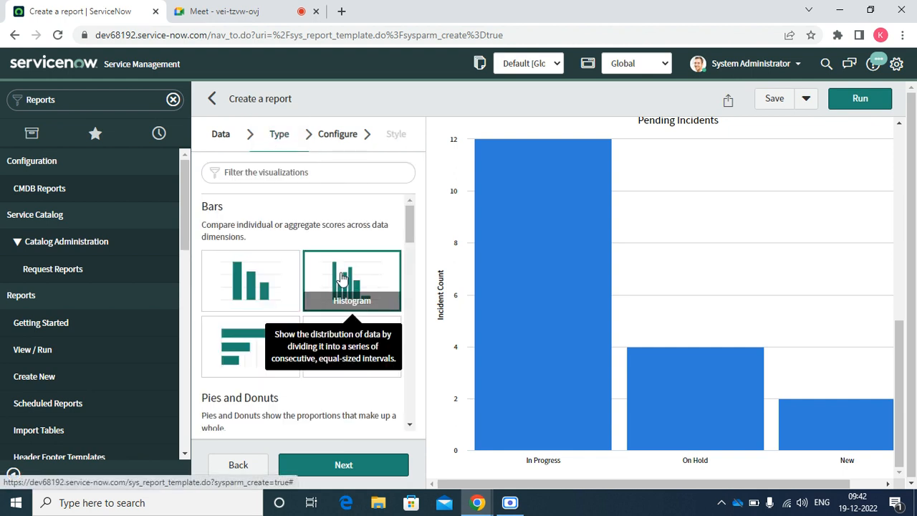
click(844, 106)
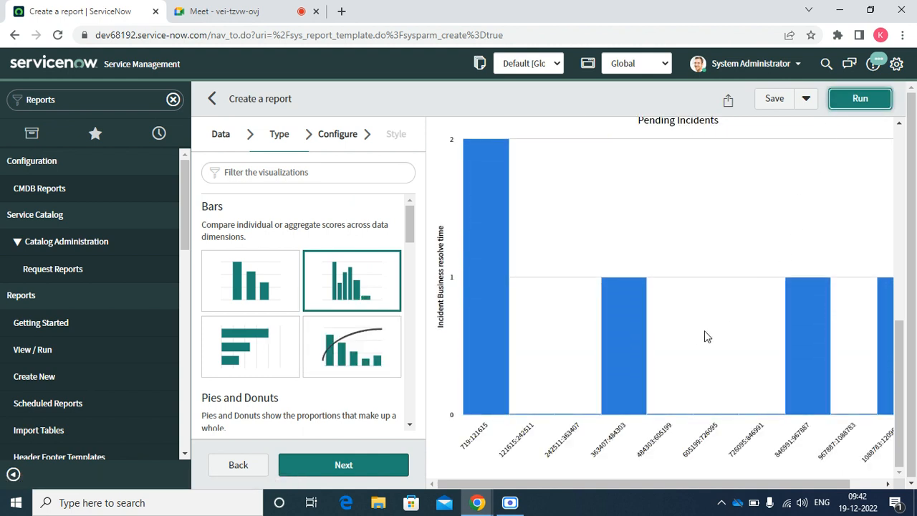
Set the histogram's Measured by field to State and rerun it.
click(341, 143)
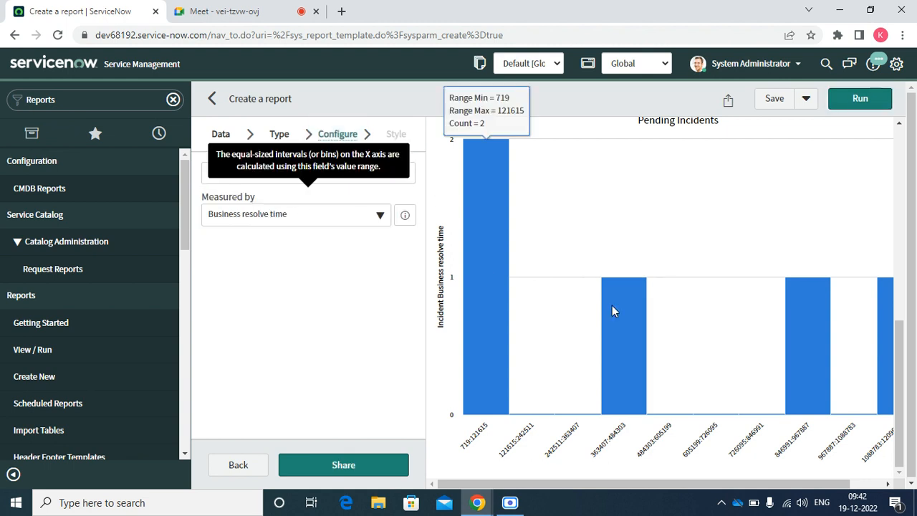
scroll(882, 290, up, 3)
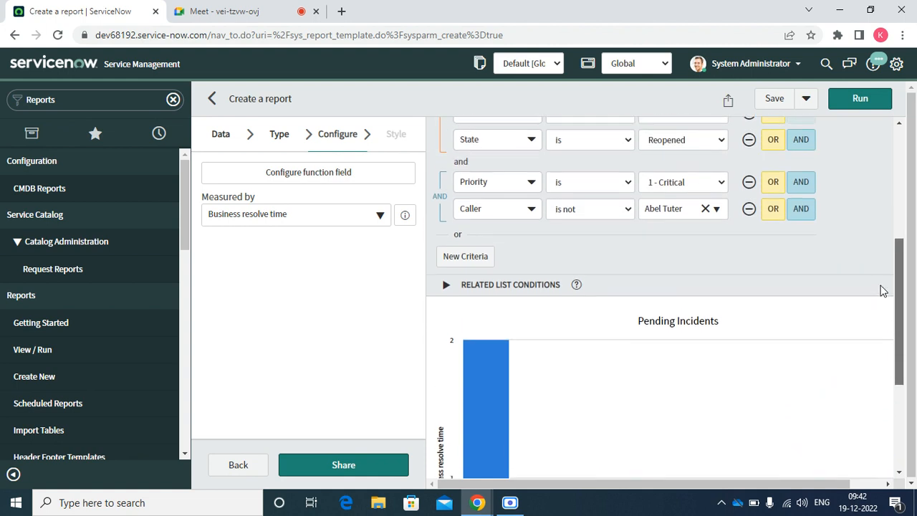
scroll(867, 265, up, 2)
scroll(859, 243, down, 3)
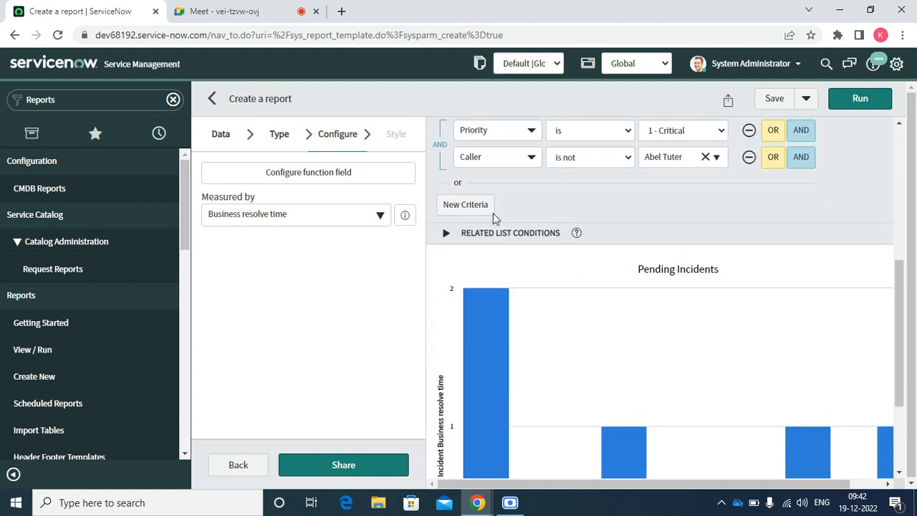
click(365, 222)
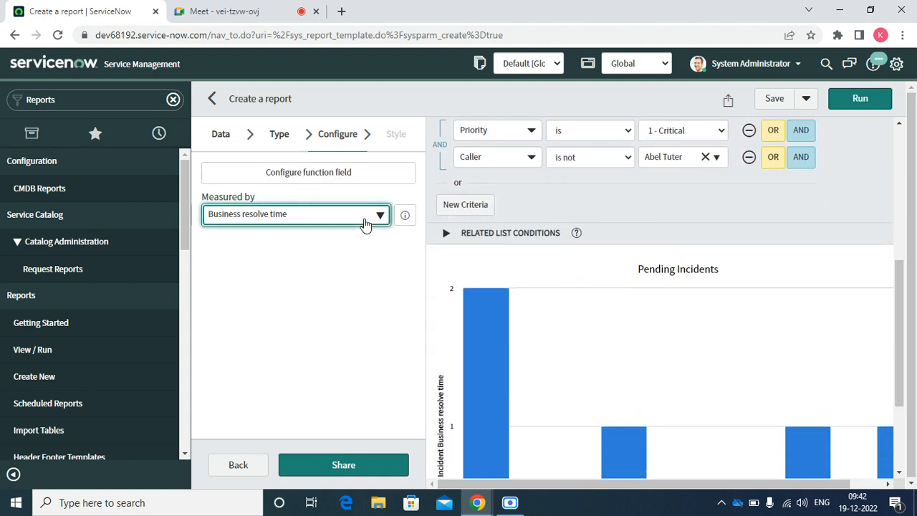
click(365, 222)
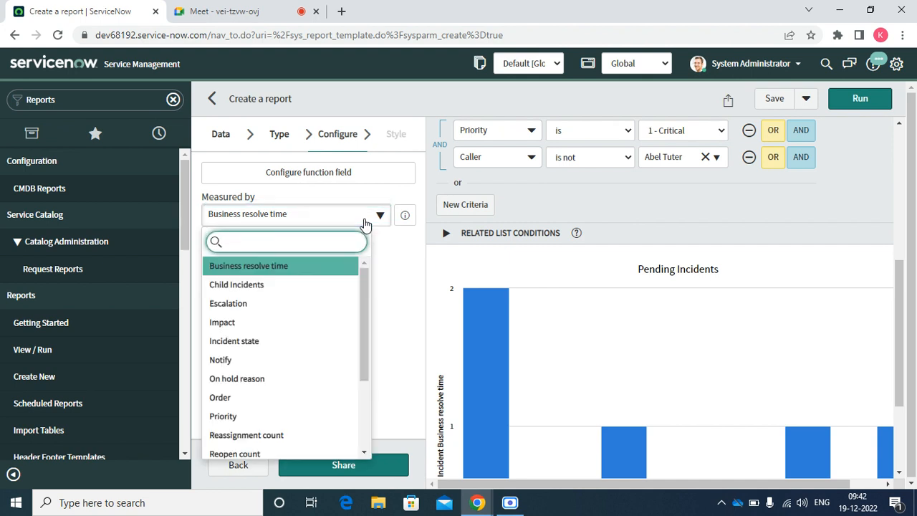
text(st)
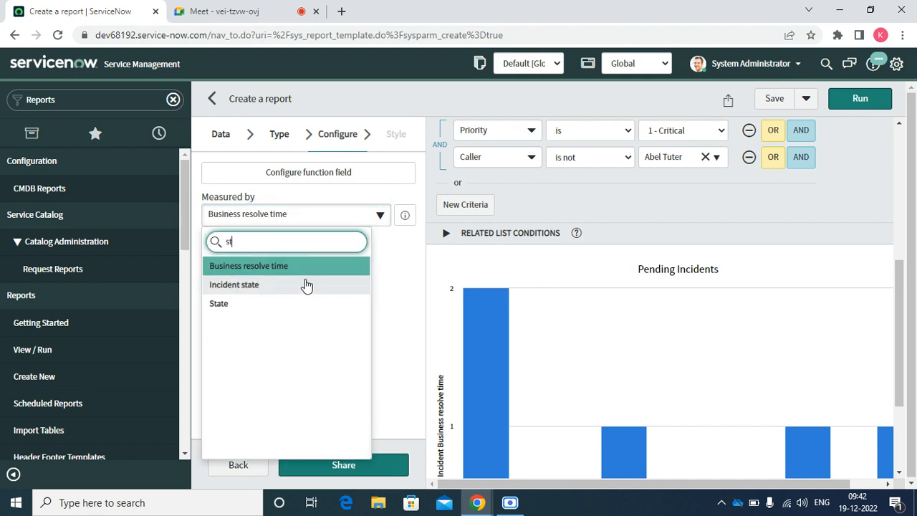
click(246, 304)
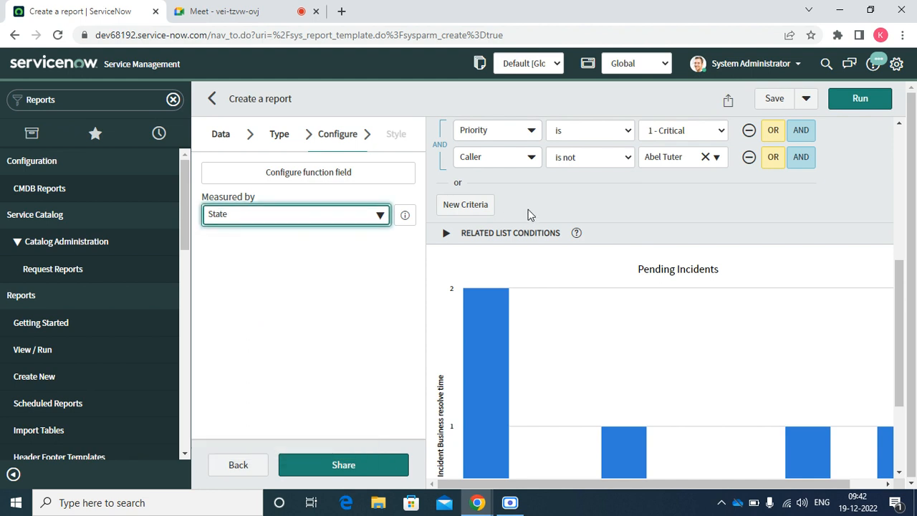
click(860, 99)
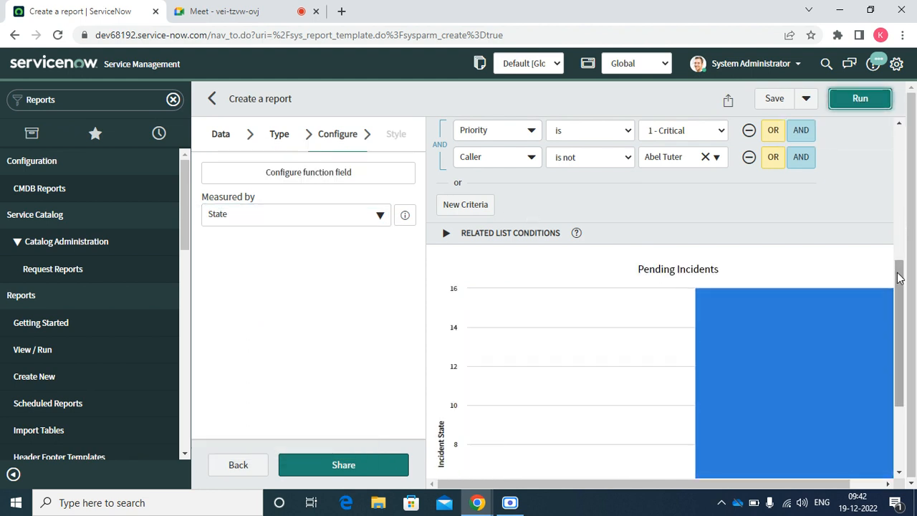
scroll(896, 266, down, 2)
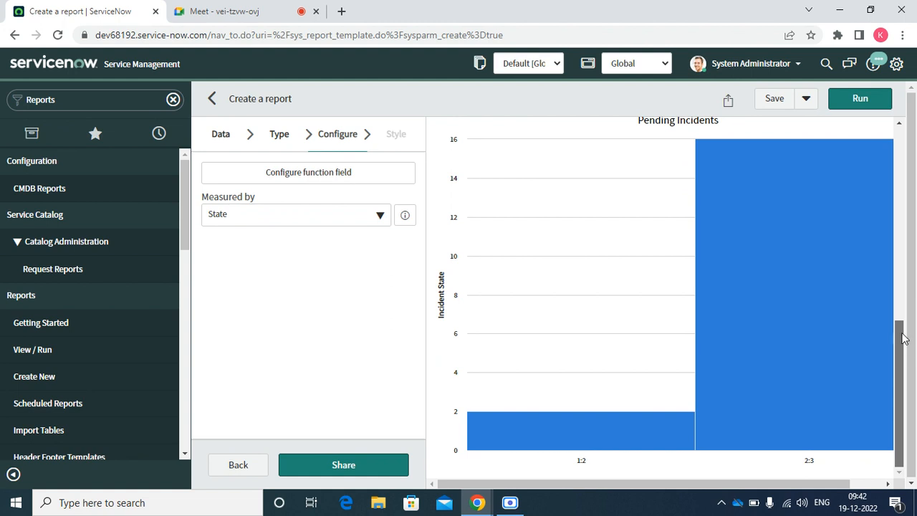
scroll(904, 336, up, 2)
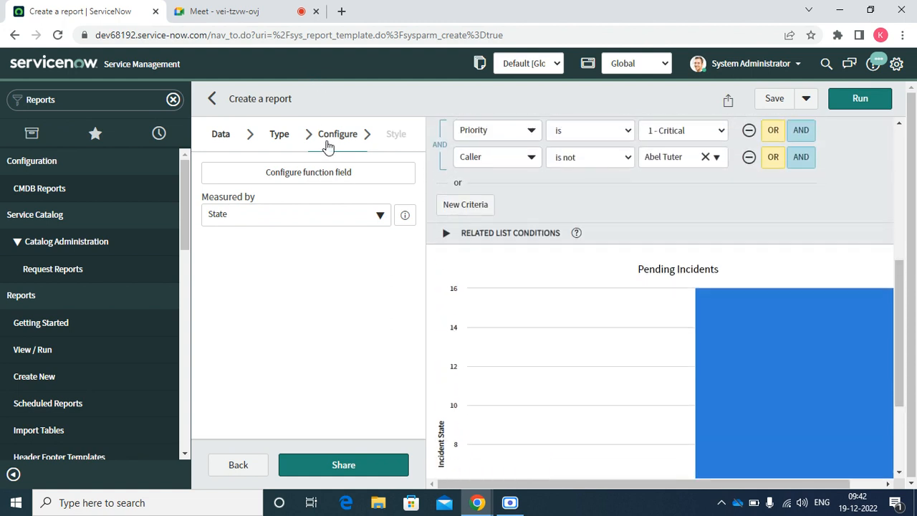
Preview the report as a Horizontal bar chart.
click(279, 135)
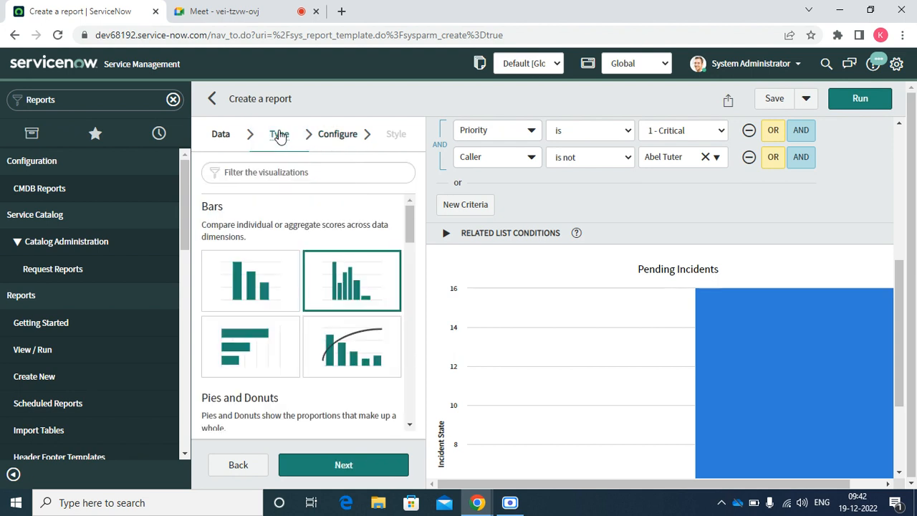
click(234, 331)
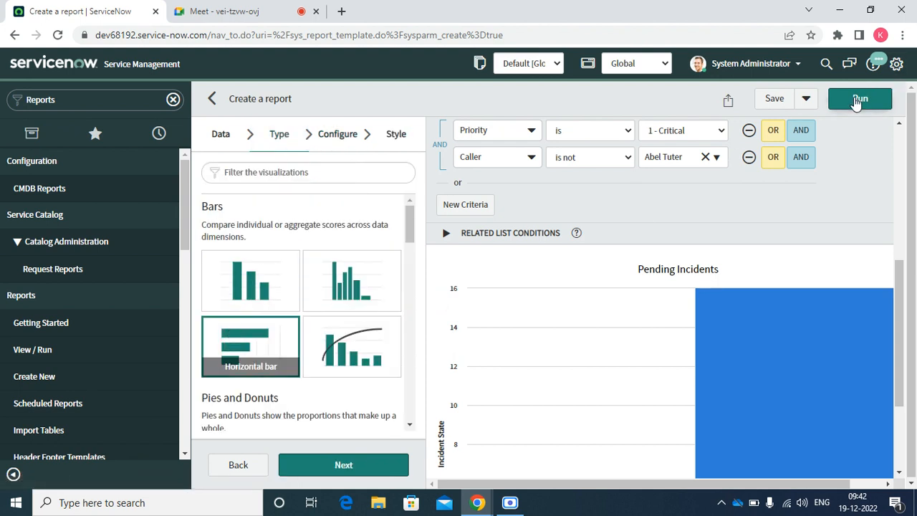
click(857, 99)
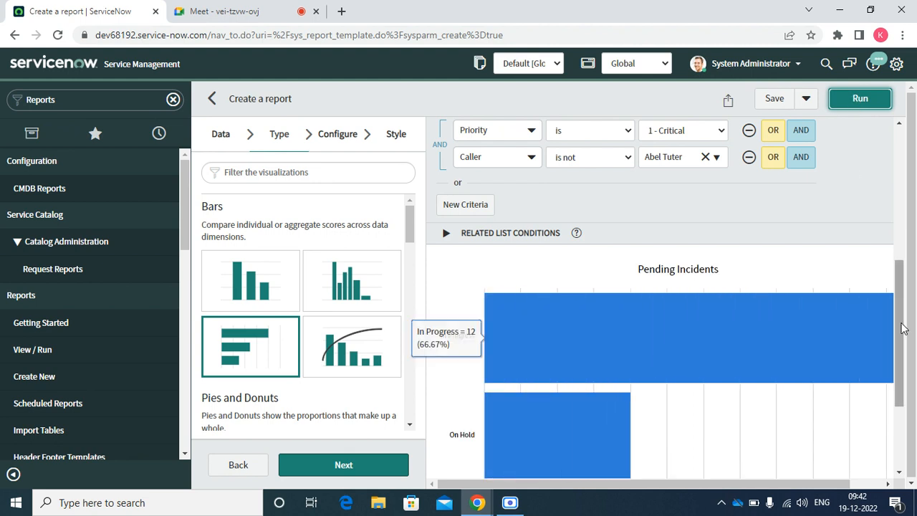
drag(900, 370, 866, 327)
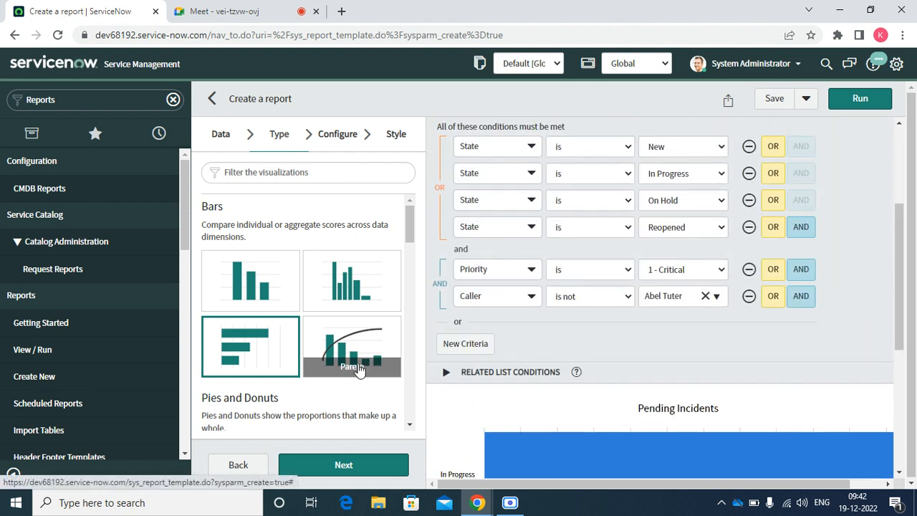
Switch to a Pareto chart: In Progress 12, On Hold 4, New 2 with cumulative line.
click(359, 369)
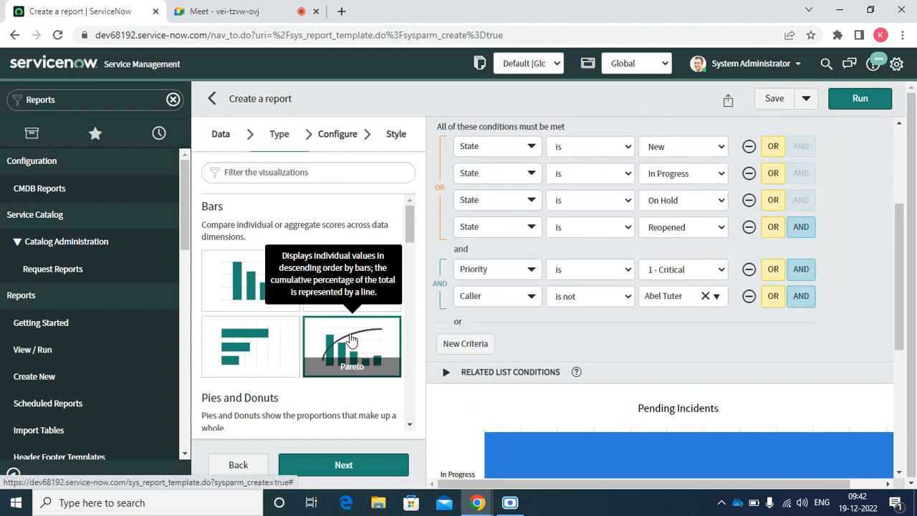
click(863, 101)
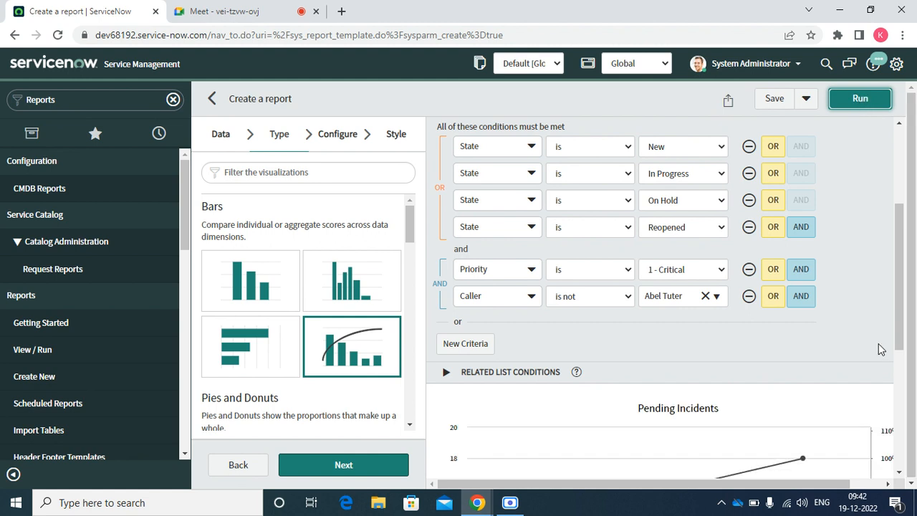
drag(898, 324, 887, 421)
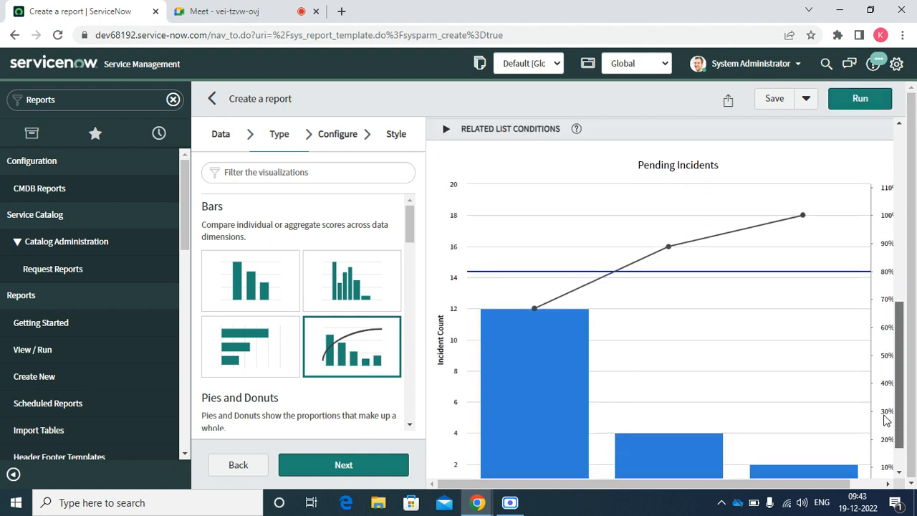
scroll(887, 421, down, 1)
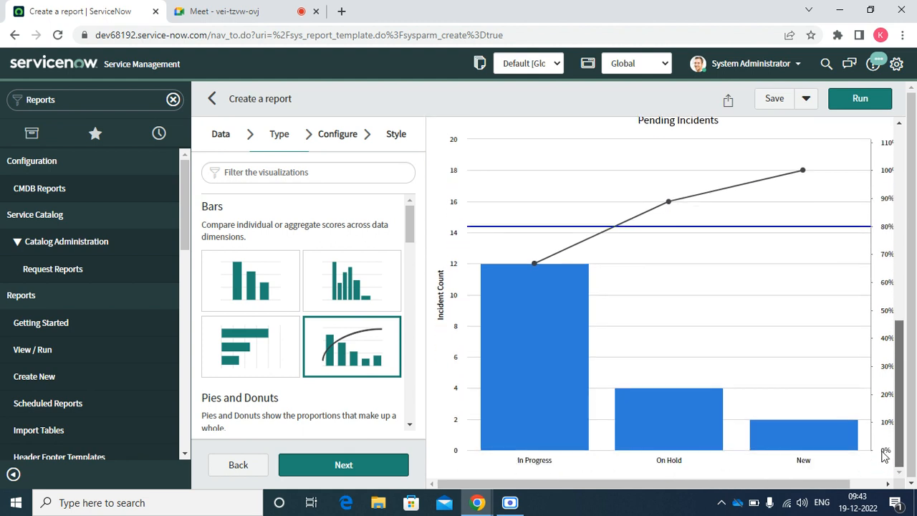
scroll(878, 437, up, 3)
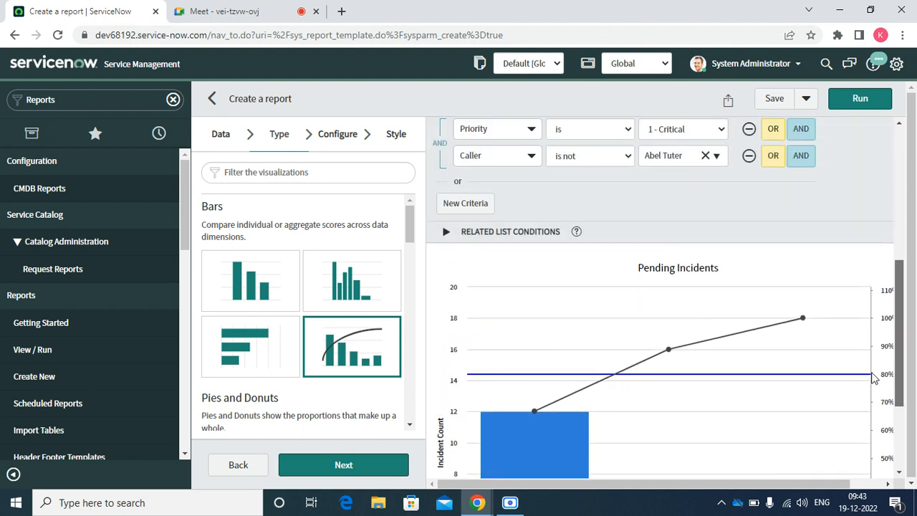
scroll(882, 398, down, 3)
scroll(855, 339, up, 5)
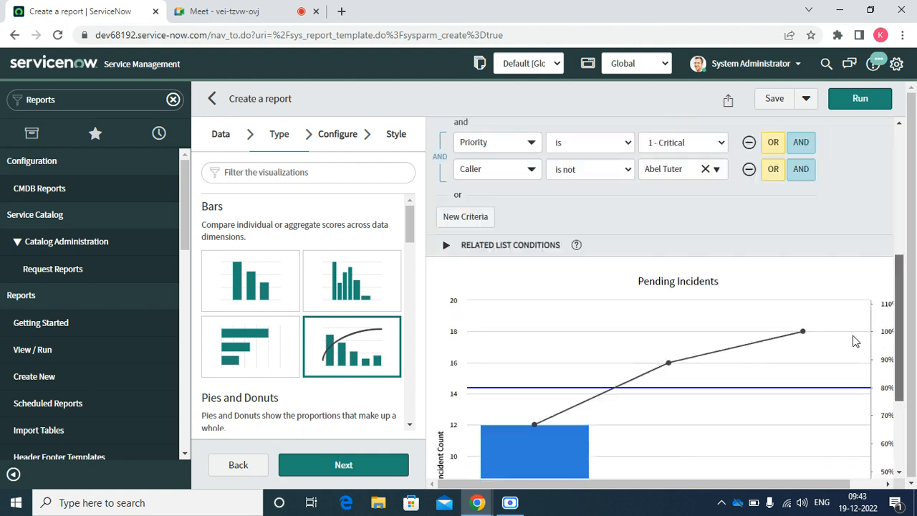
Choose the Donut type under Pies and Donuts and move on to configuration.
click(411, 427)
click(411, 427)
click(410, 427)
click(410, 427)
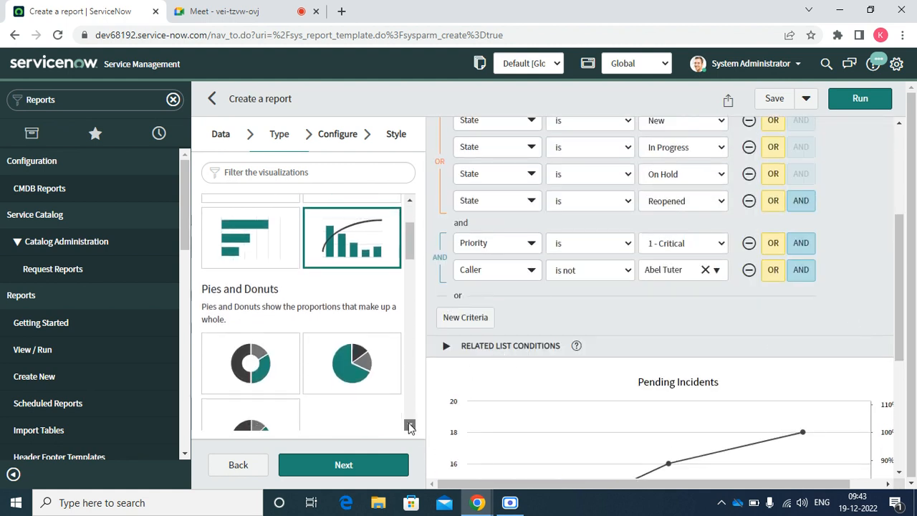
click(410, 427)
click(410, 427)
click(410, 427)
click(243, 264)
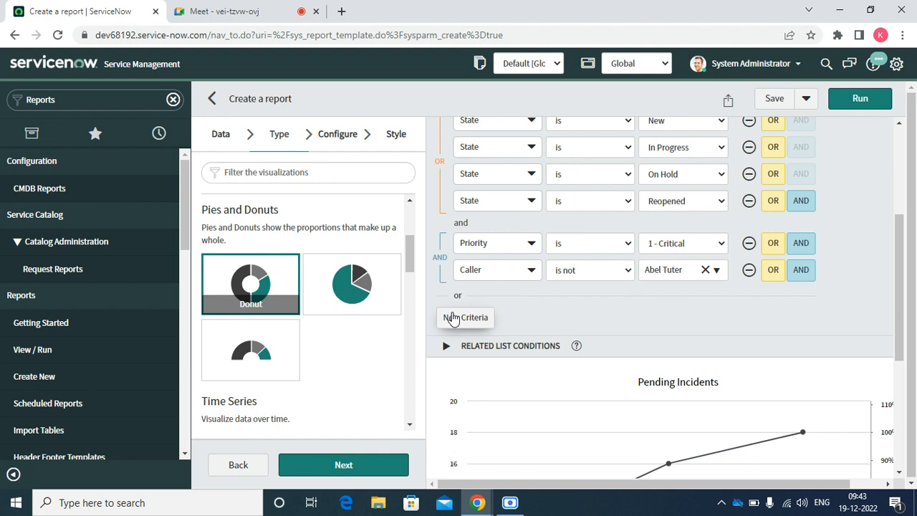
click(312, 473)
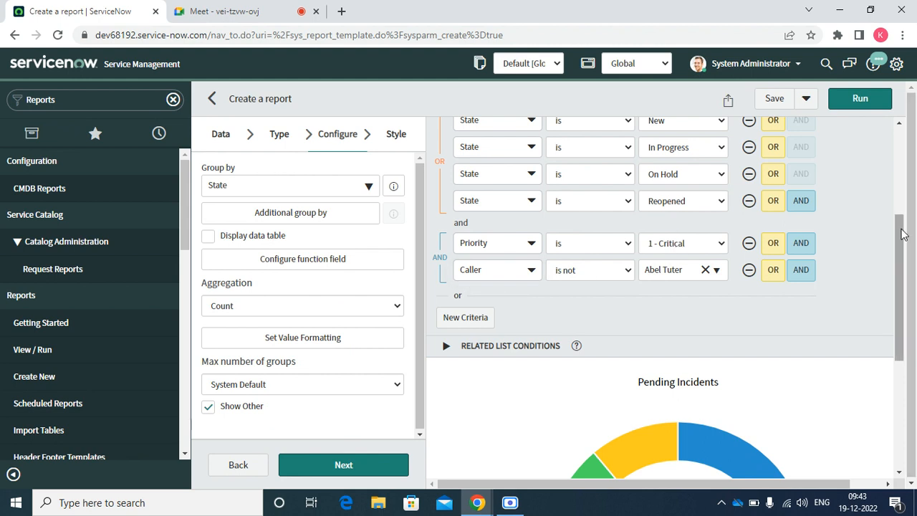
Enable Display data table and rerun, showing In Progress 12, On Hold 4, New 2, total 18.
drag(903, 234, 874, 256)
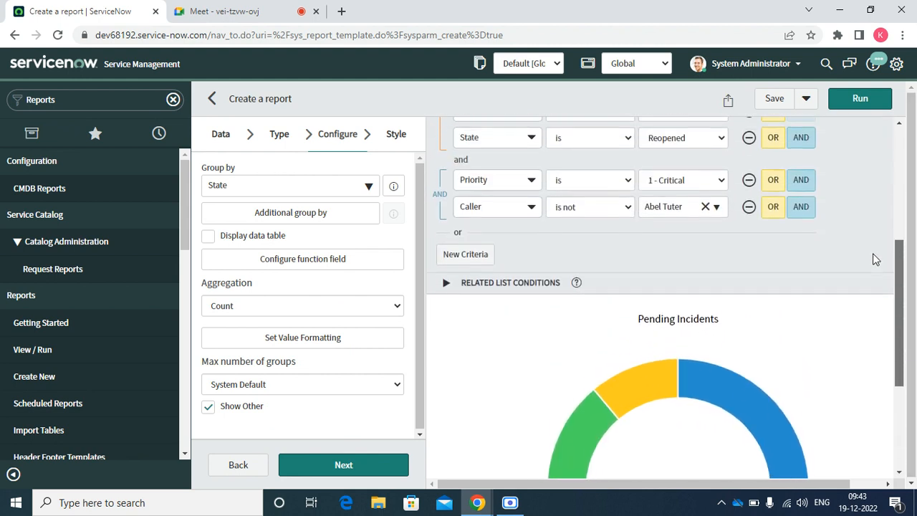
click(208, 237)
click(850, 104)
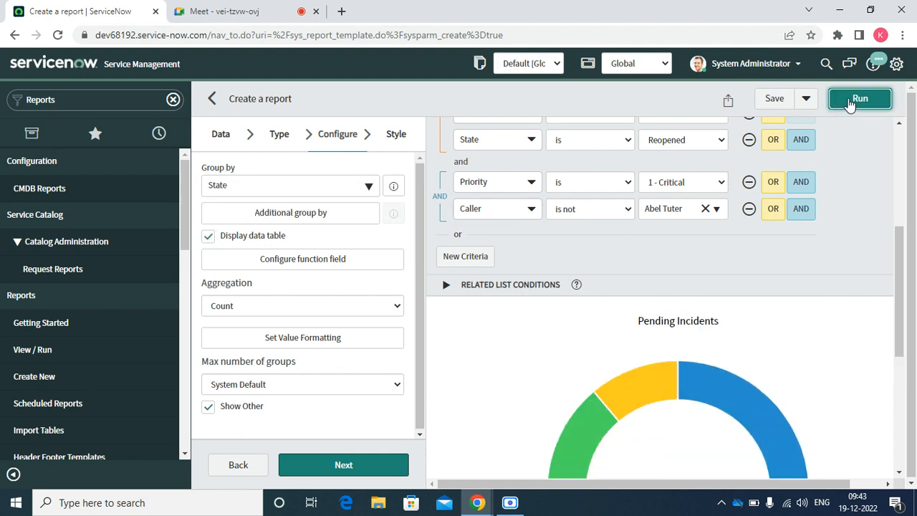
drag(894, 287, 877, 416)
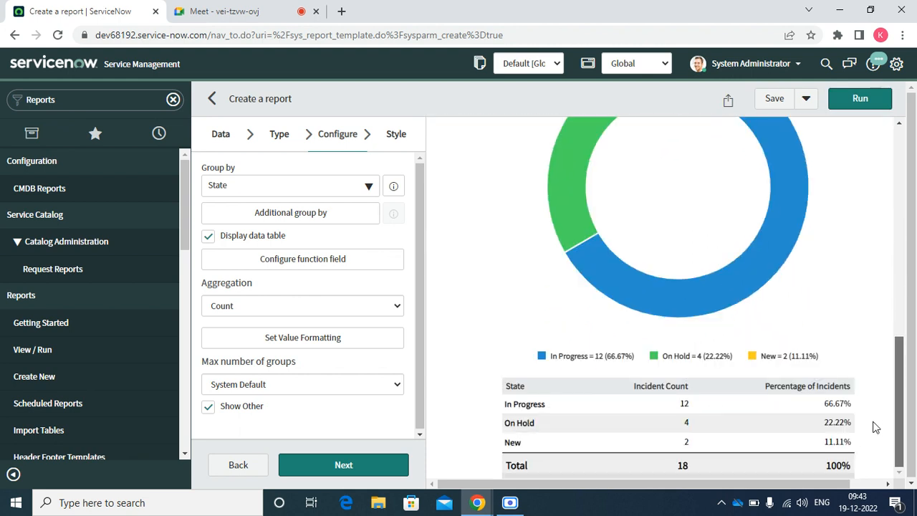
drag(862, 374, 839, 143)
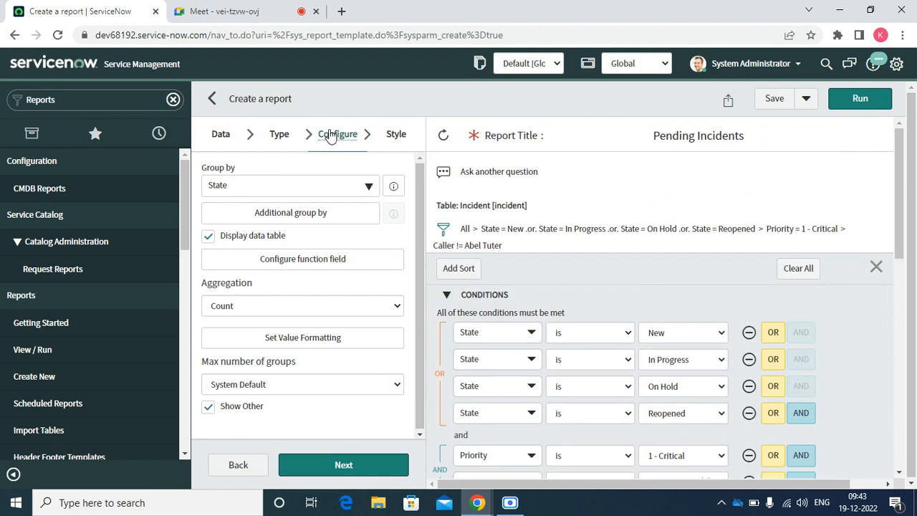
Switch the Pending Incidents report from a donut to a pie chart and run it.
click(279, 137)
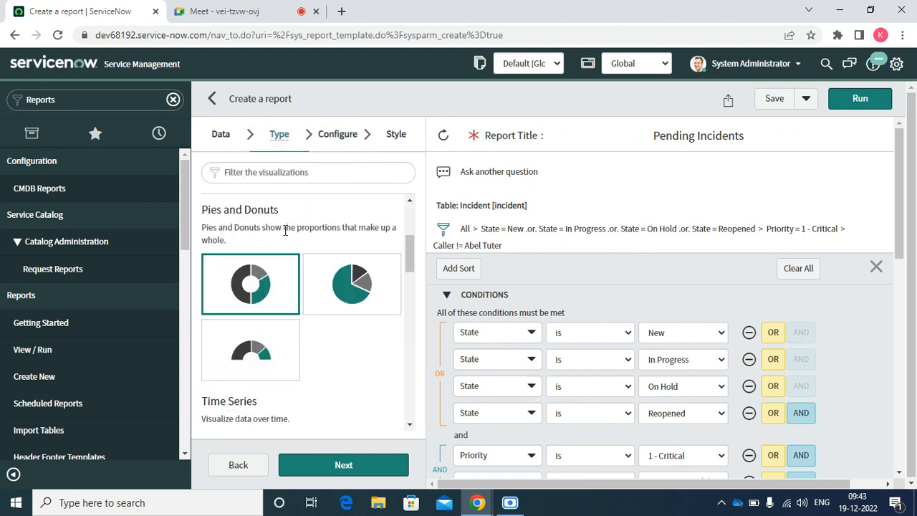
click(337, 284)
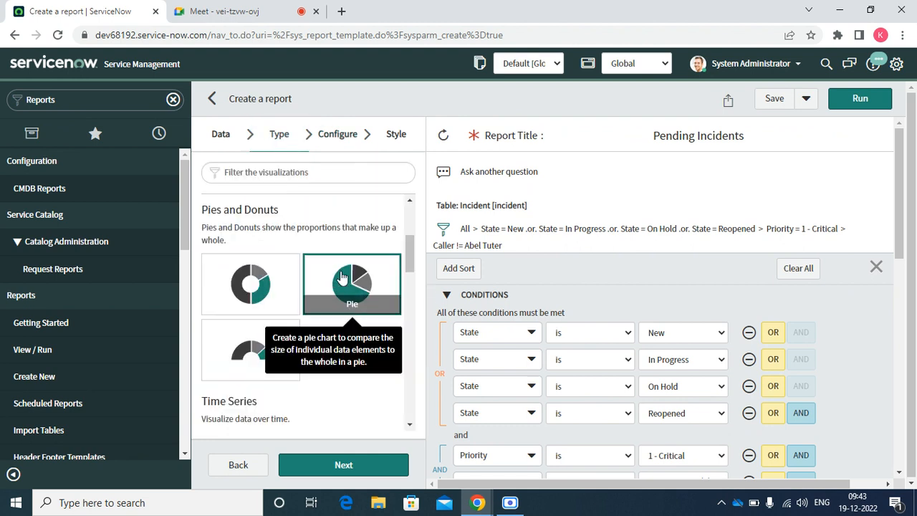
click(860, 99)
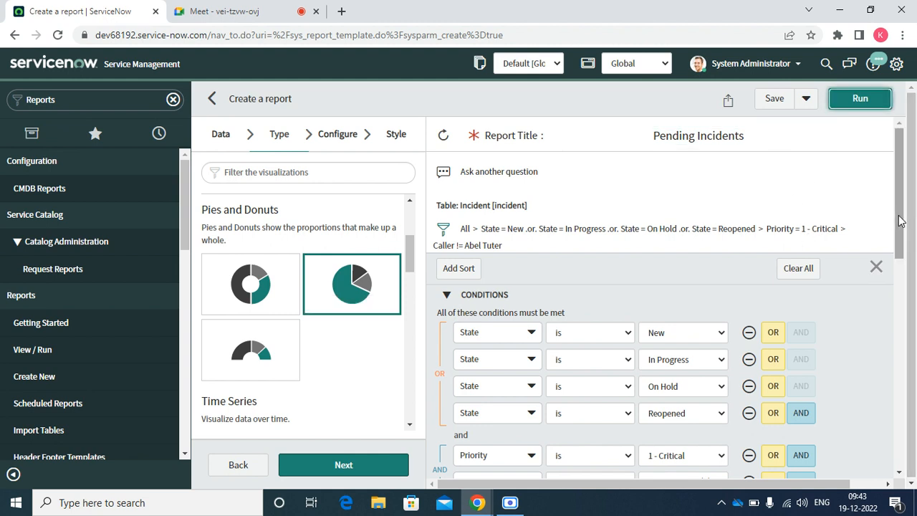
drag(900, 222, 896, 465)
drag(889, 414, 839, 359)
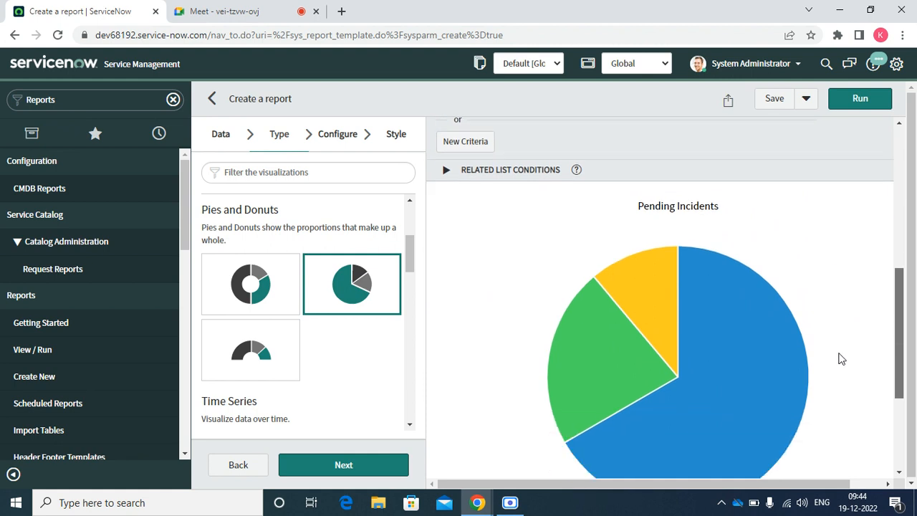
Bring up the Group by field list in the report's Configure settings.
click(321, 138)
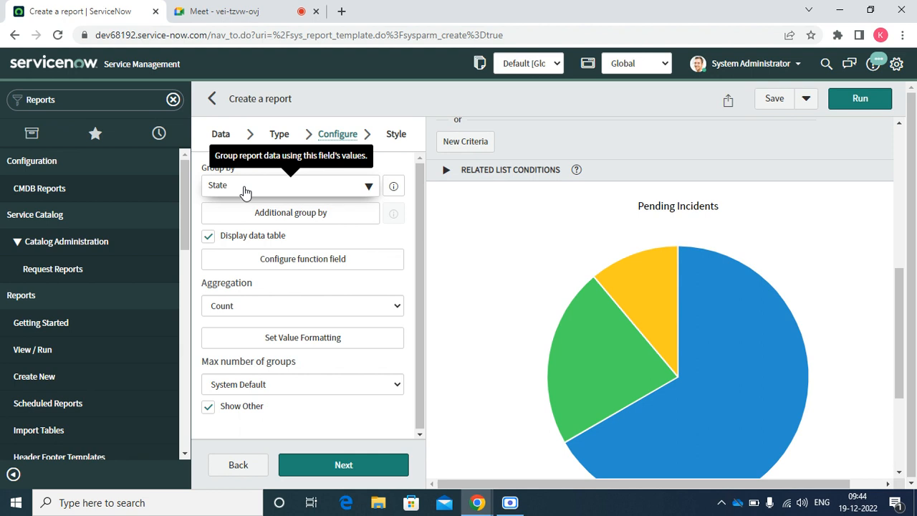
click(278, 196)
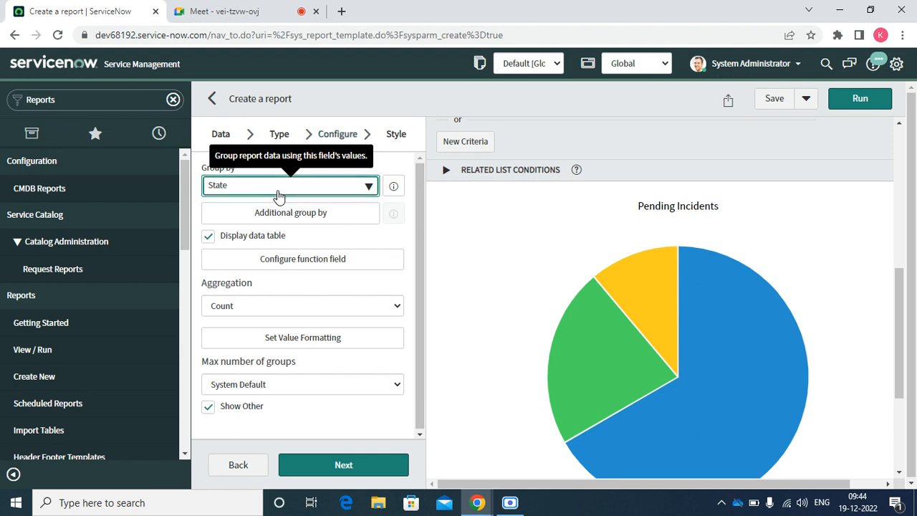
click(279, 195)
click(279, 197)
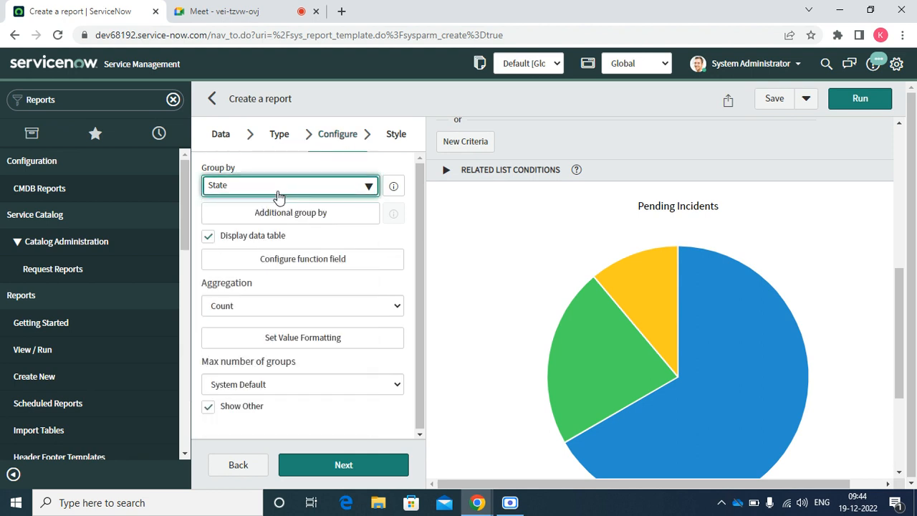
click(265, 192)
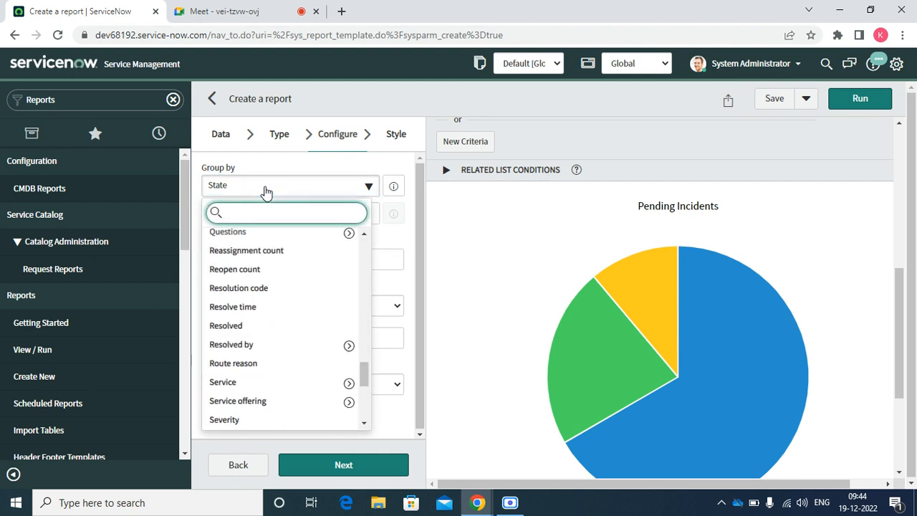
Group the pie chart by Priority and rerun it.
text(pri)
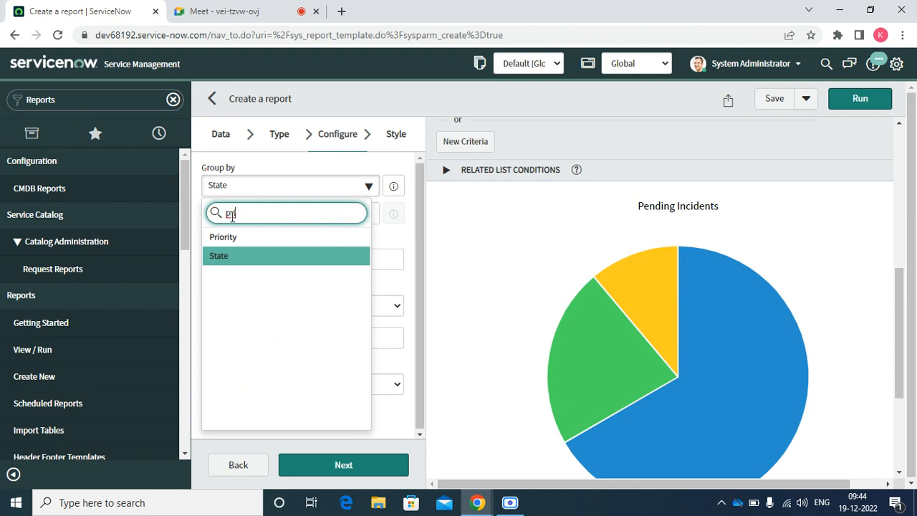
click(217, 237)
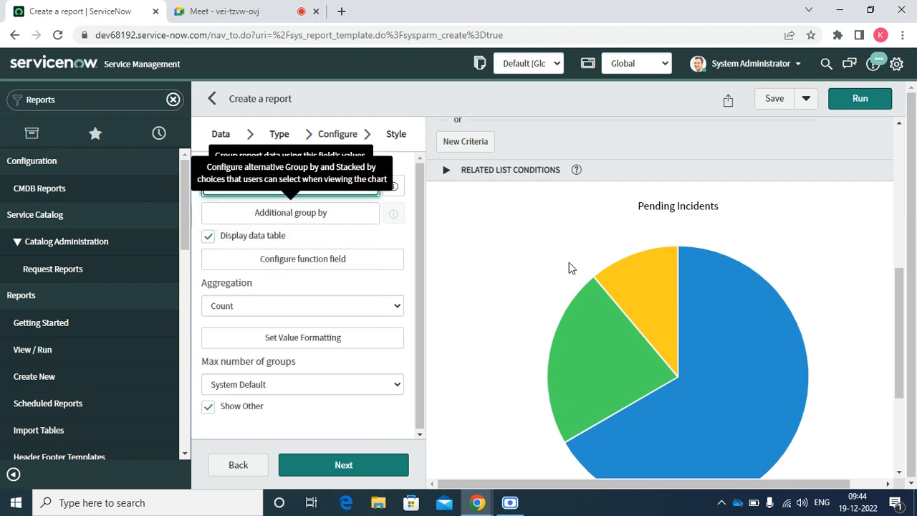
click(856, 100)
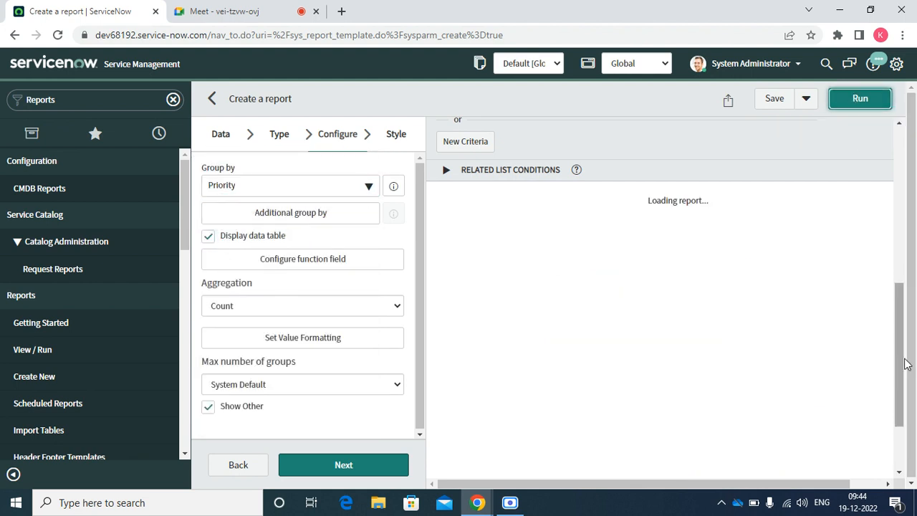
scroll(910, 387, down, 2)
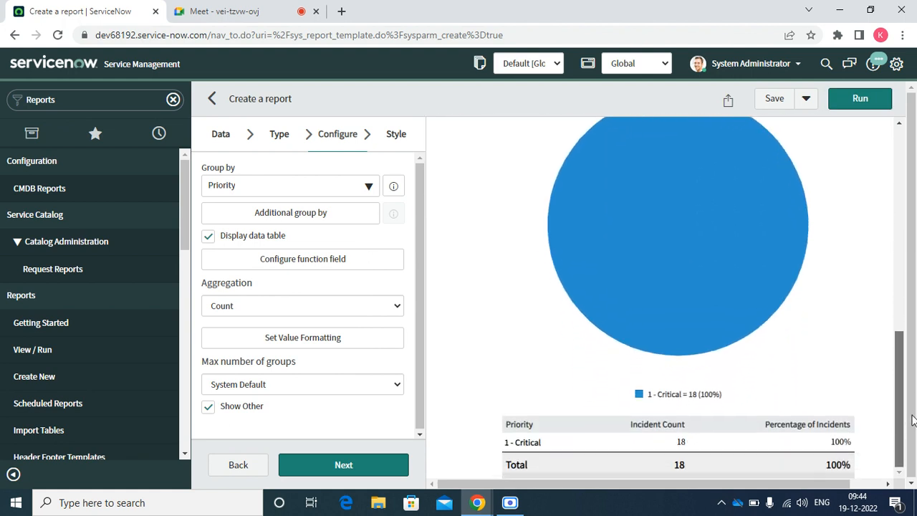
scroll(913, 456, up, 5)
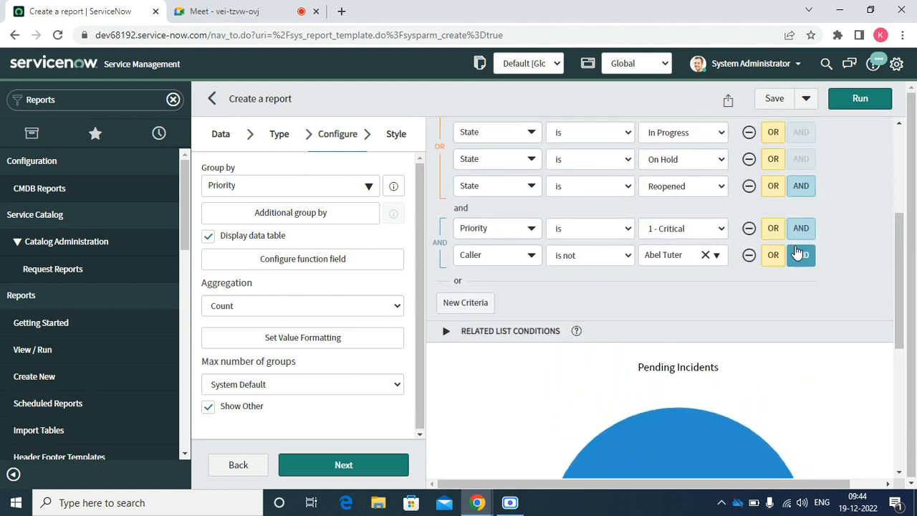
Remove the Priority 1 - Critical and four State conditions, keeping only the caller filter.
click(748, 228)
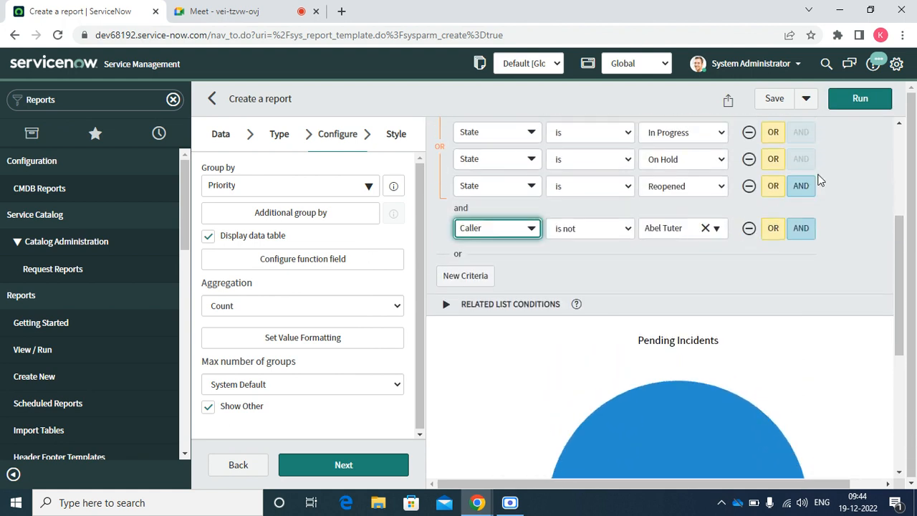
click(852, 104)
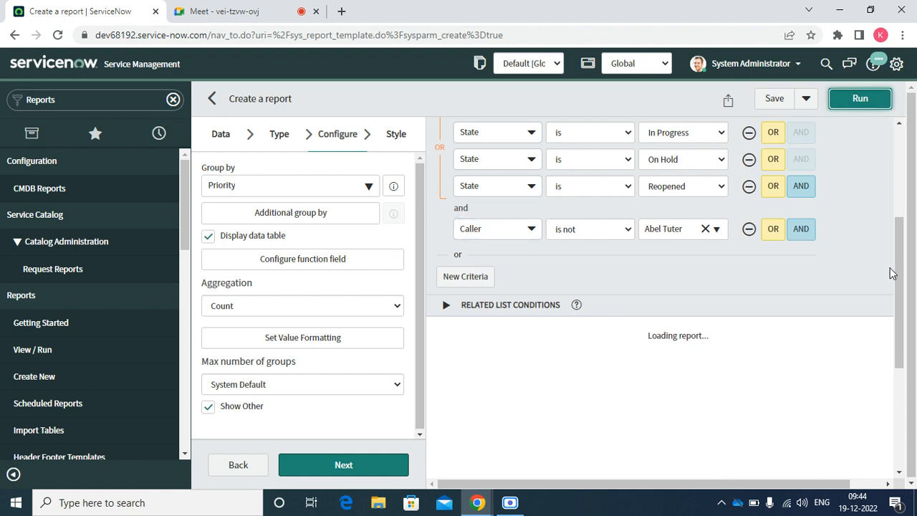
drag(901, 273, 855, 209)
click(716, 198)
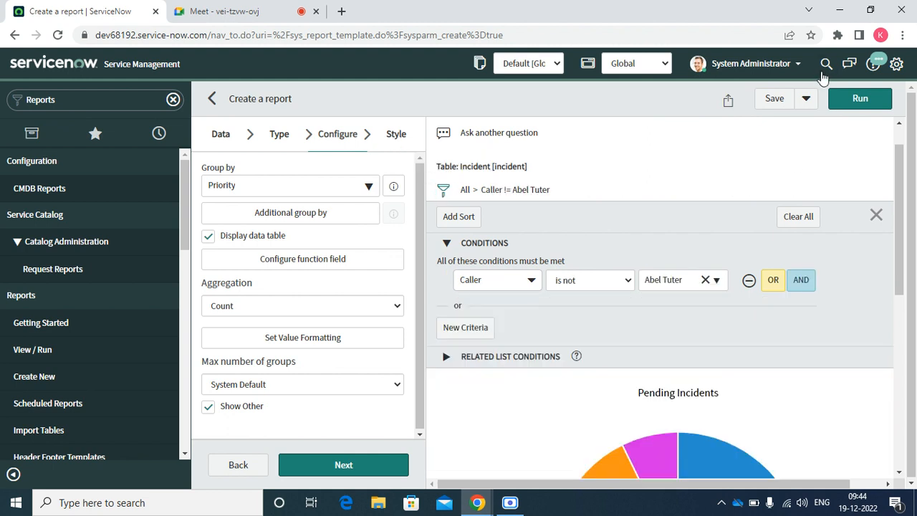
click(860, 99)
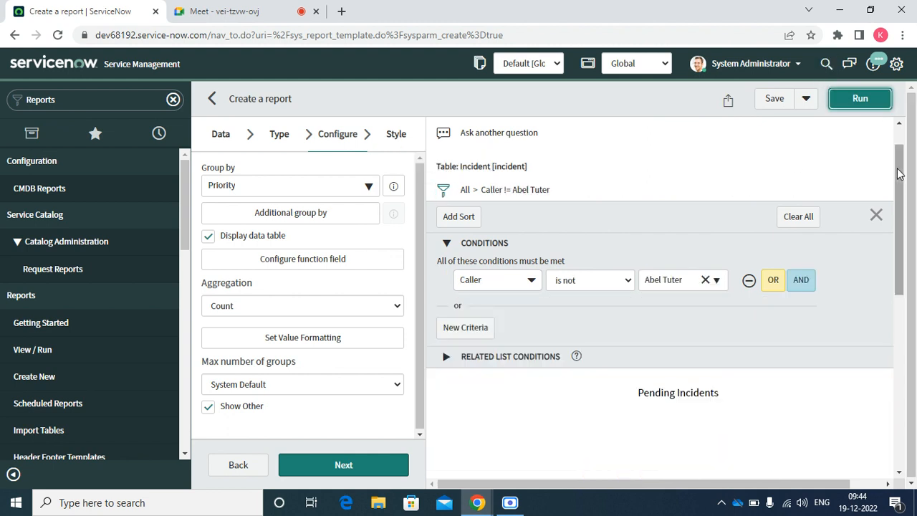
drag(916, 159, 914, 378)
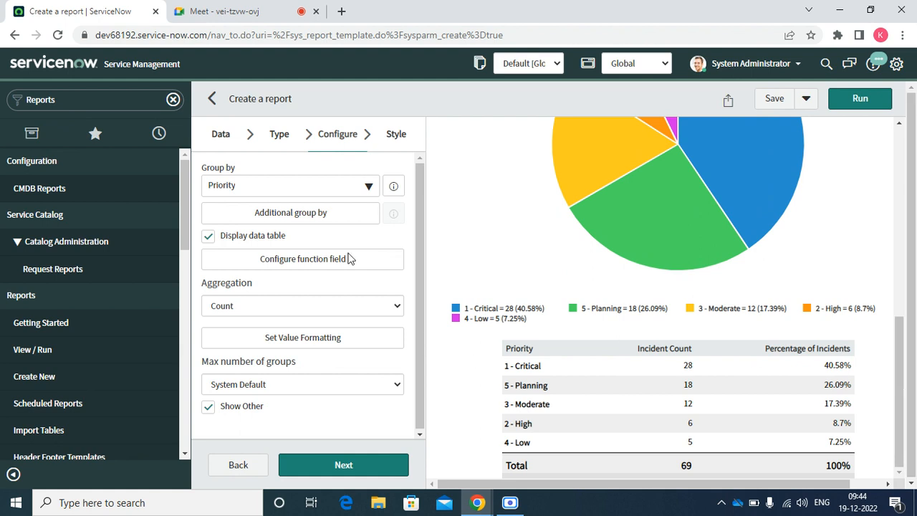
Render the priority breakdown as a semi-donut chart, from 1 - Critical 28 to 4 - Low 5.
click(291, 139)
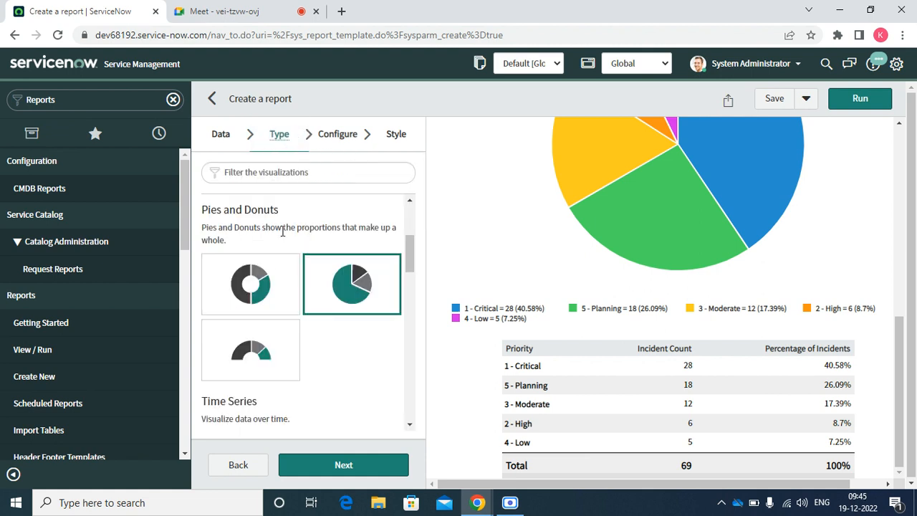
click(232, 358)
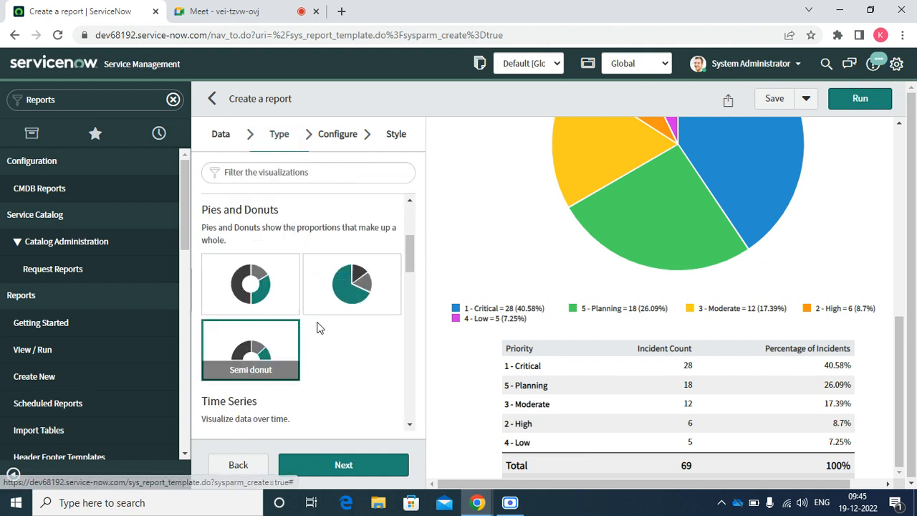
click(862, 100)
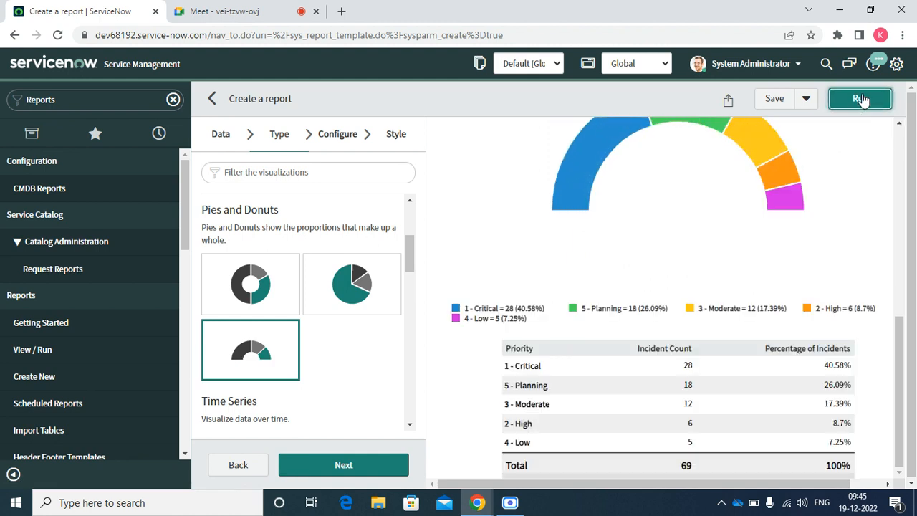
drag(901, 361, 905, 324)
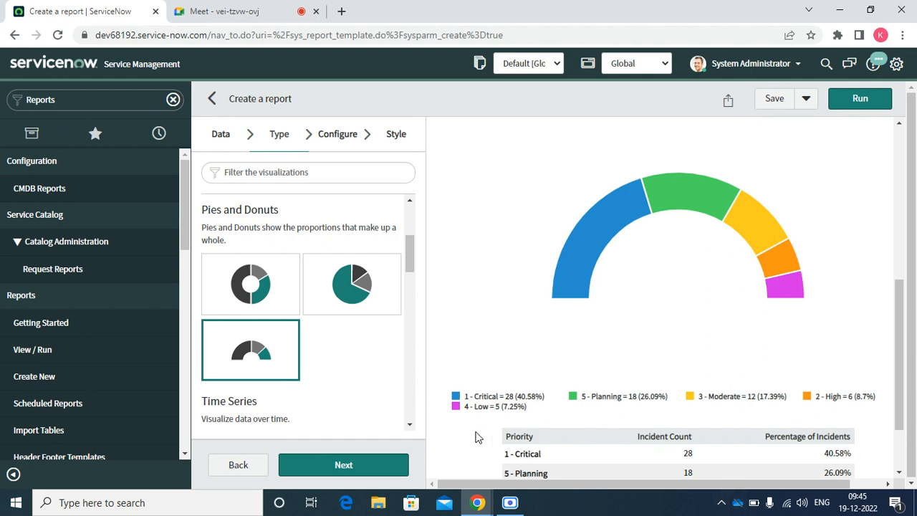
scroll(414, 428, down, 3)
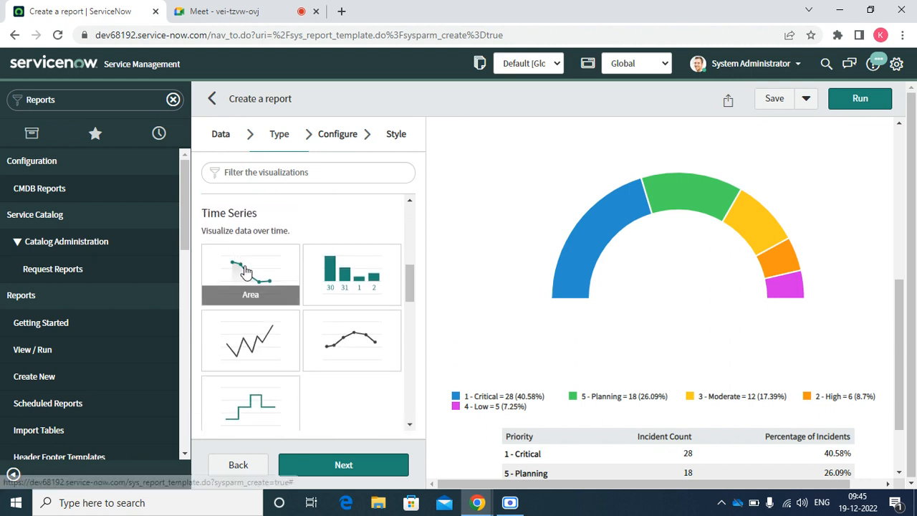
Run the report as an area time series over Activity due, split by priority.
click(246, 270)
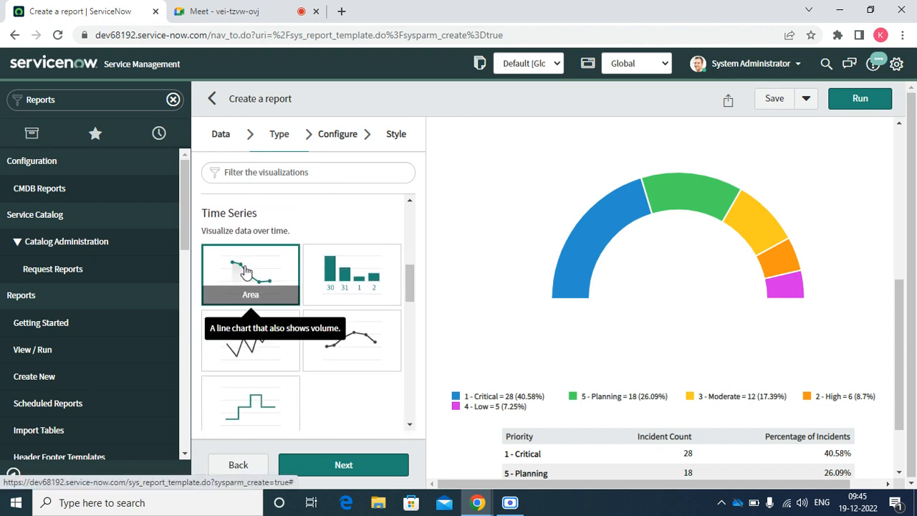
click(858, 100)
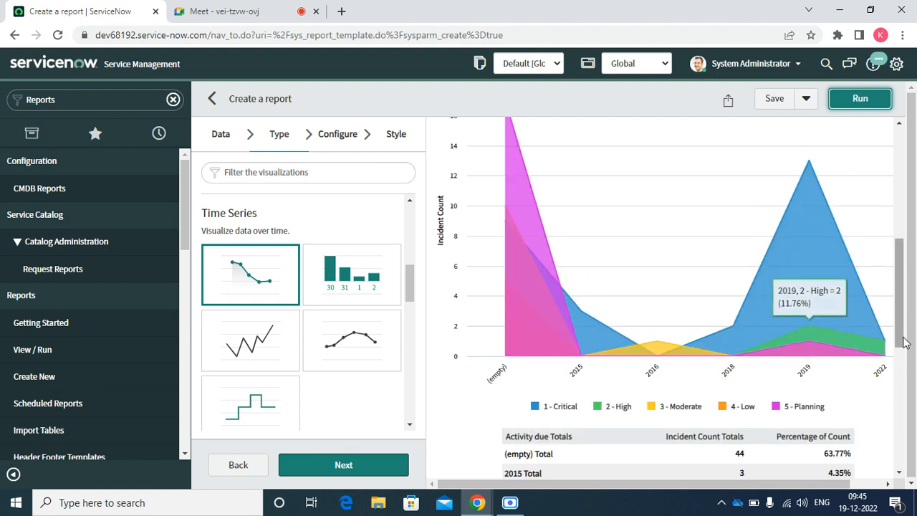
scroll(903, 384, down, 3)
drag(909, 394, 888, 376)
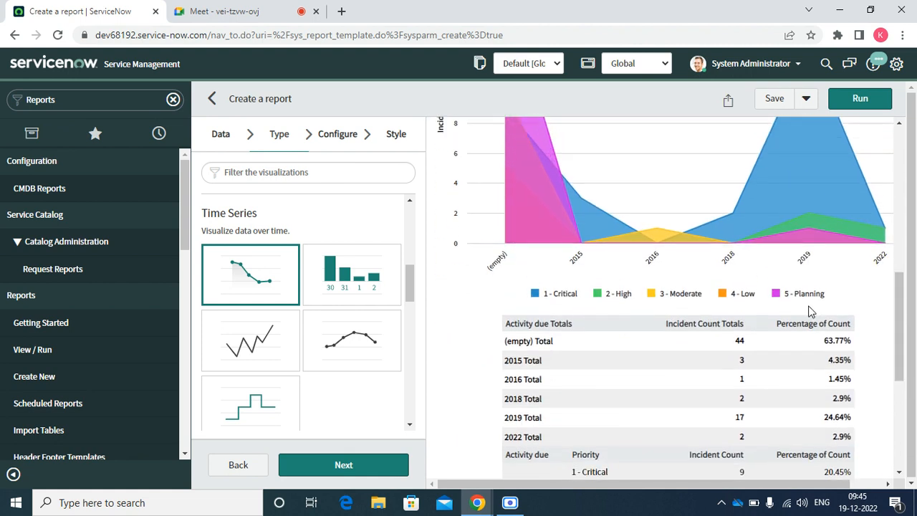
Choose the Column chart visualization instead of the area chart.
mouse_move(581, 210)
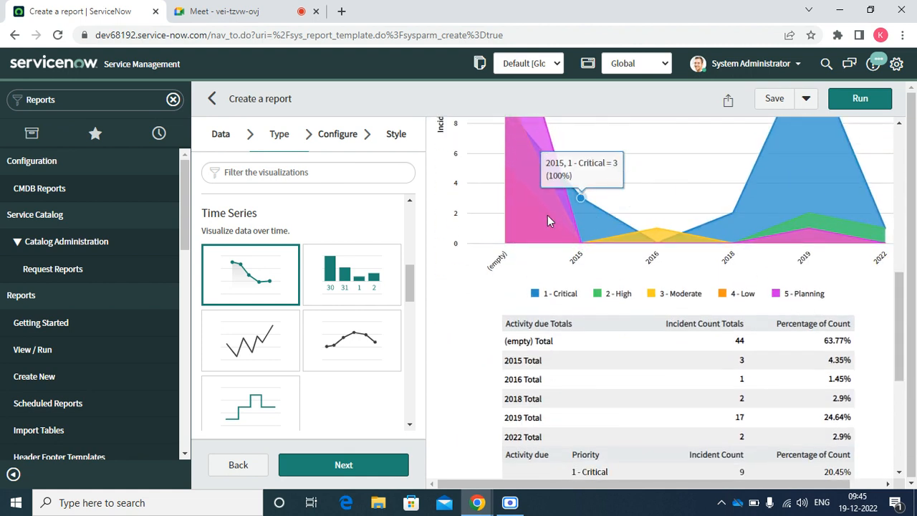
mouse_move(530, 213)
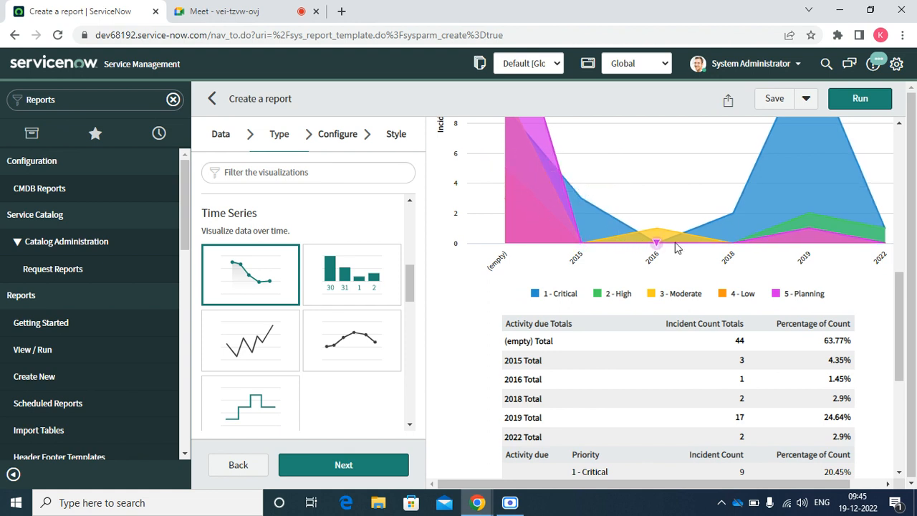
drag(901, 311, 904, 356)
scroll(904, 356, up, 2)
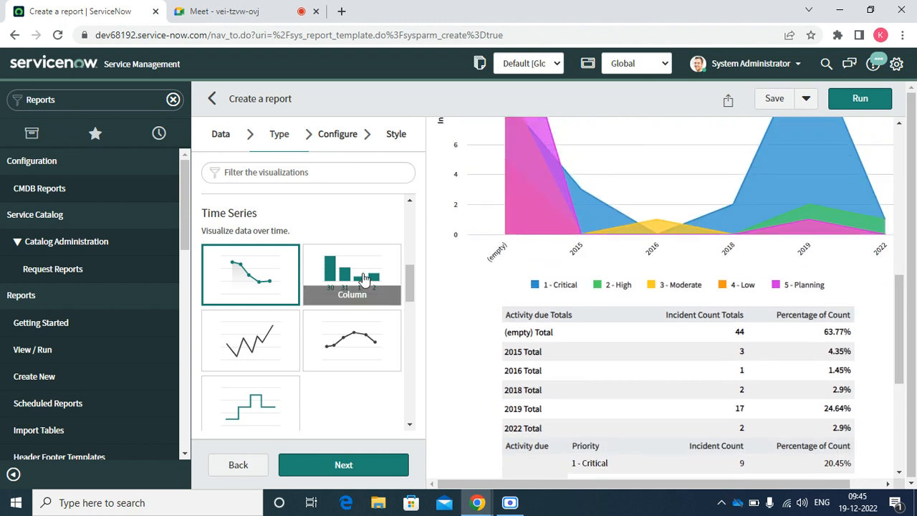
click(364, 278)
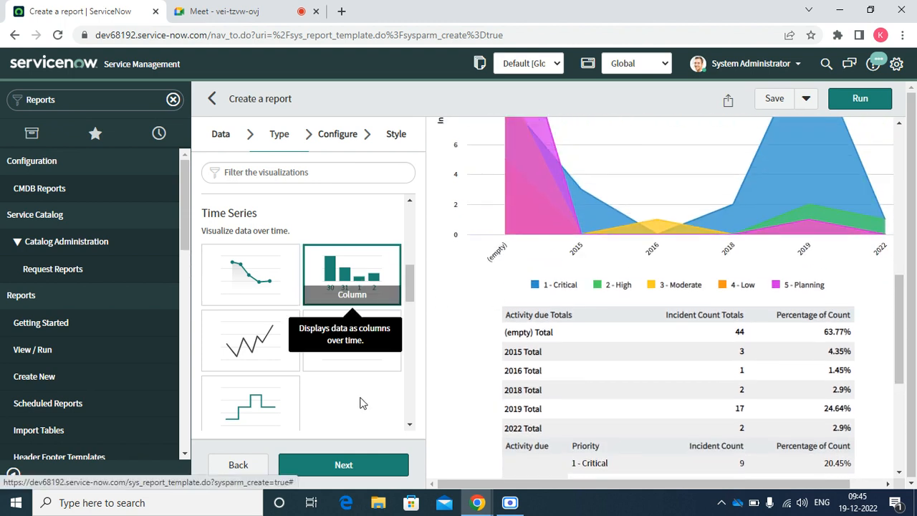
Trend the stacked column chart by Created date and rerun it.
click(335, 465)
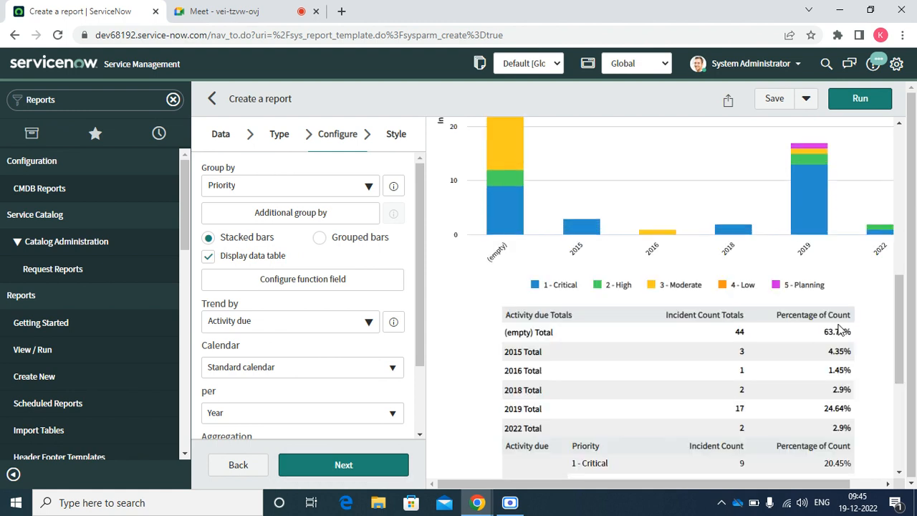
drag(902, 332, 897, 310)
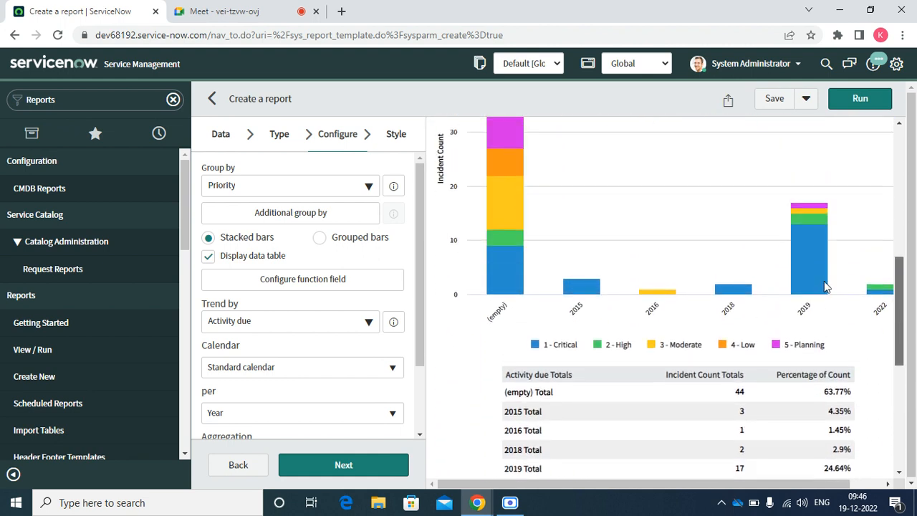
click(297, 328)
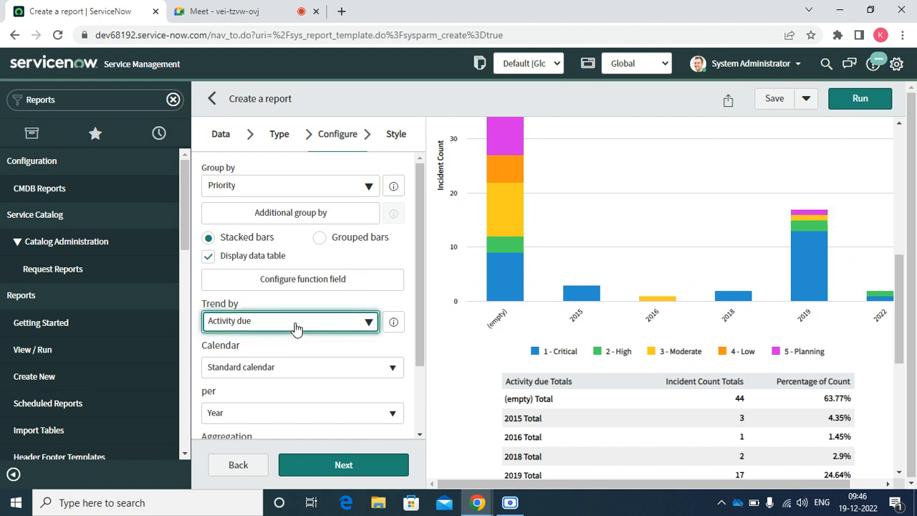
click(282, 328)
text(cre)
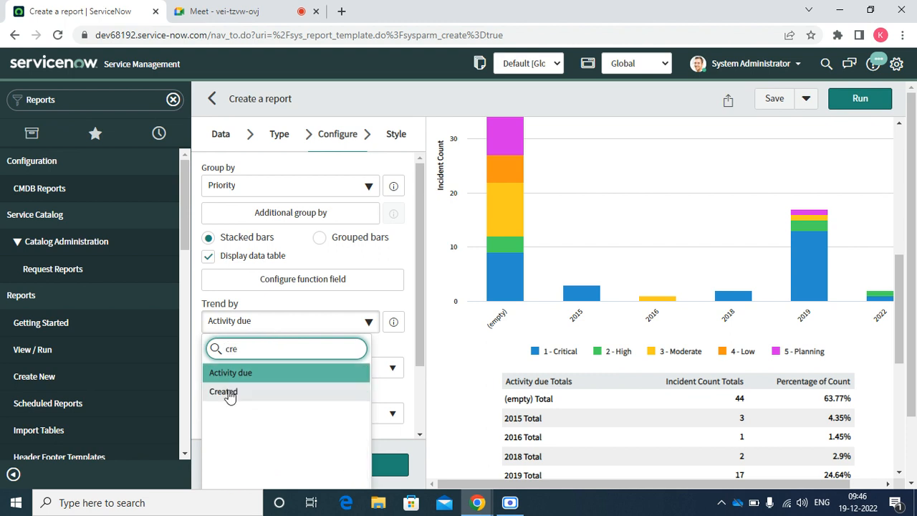
click(230, 394)
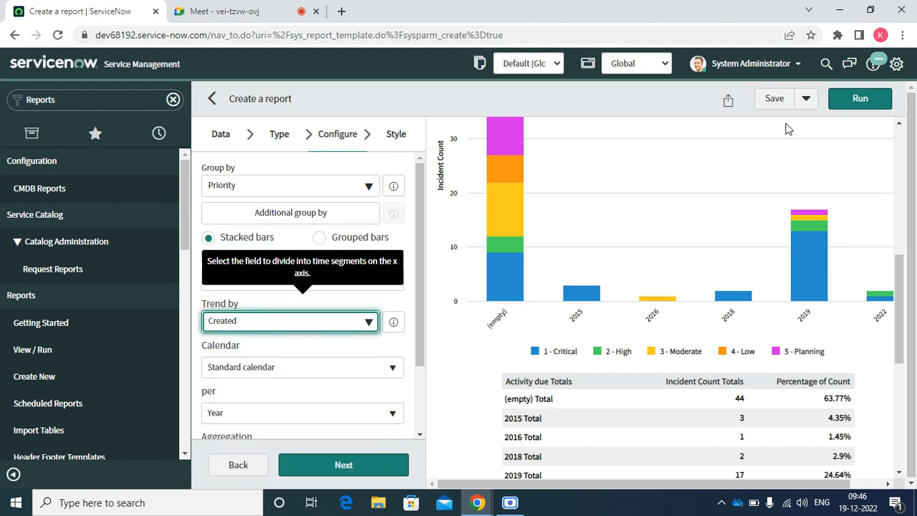
click(849, 100)
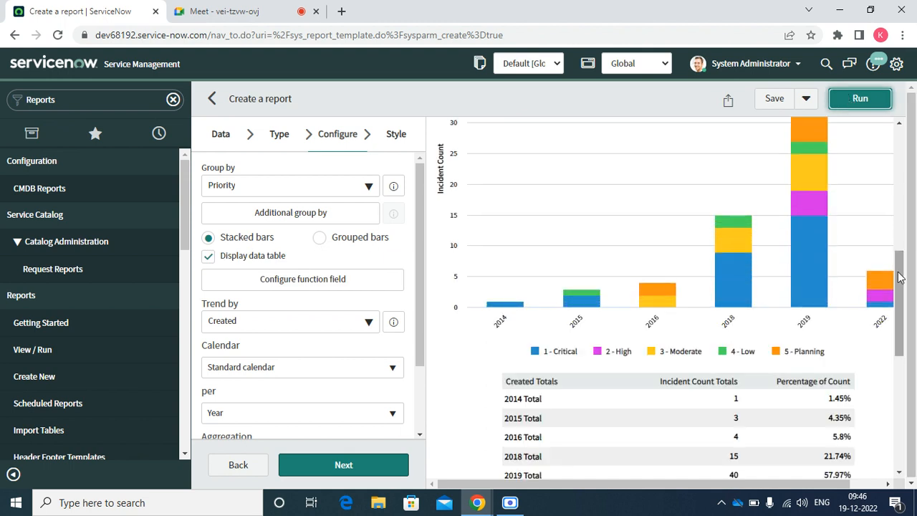
drag(904, 285, 904, 334)
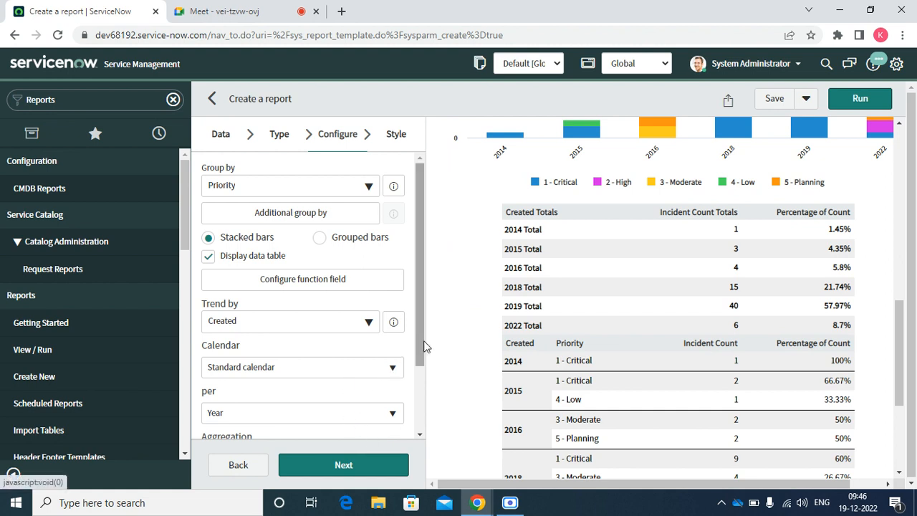
scroll(419, 352, down, 2)
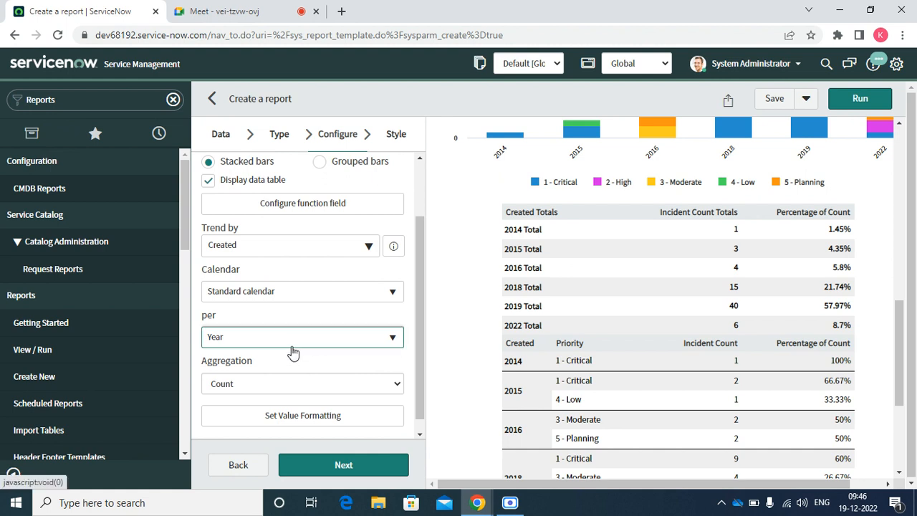
Set the trend interval to Quarter and review the quarterly totals in the data table.
click(393, 340)
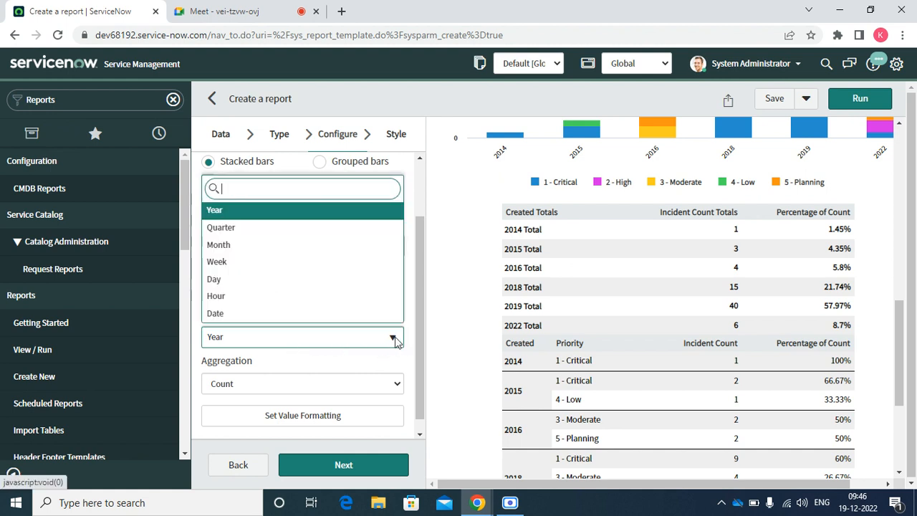
click(277, 228)
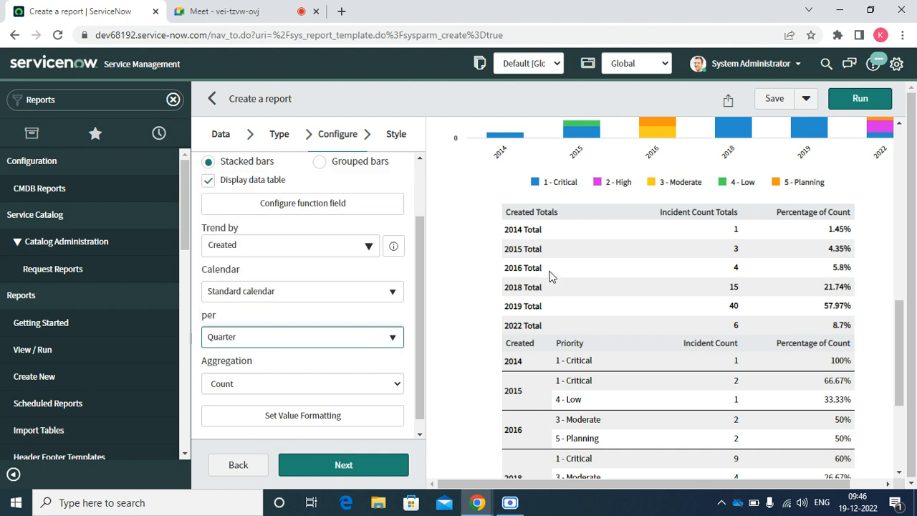
click(848, 101)
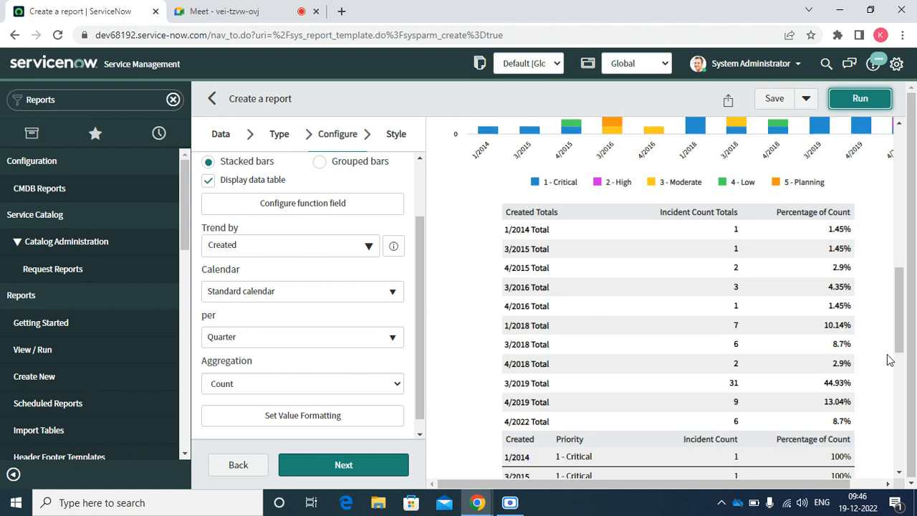
mouse_move(902, 323)
mouse_down()
mouse_move(902, 275)
mouse_move(903, 322)
mouse_up()
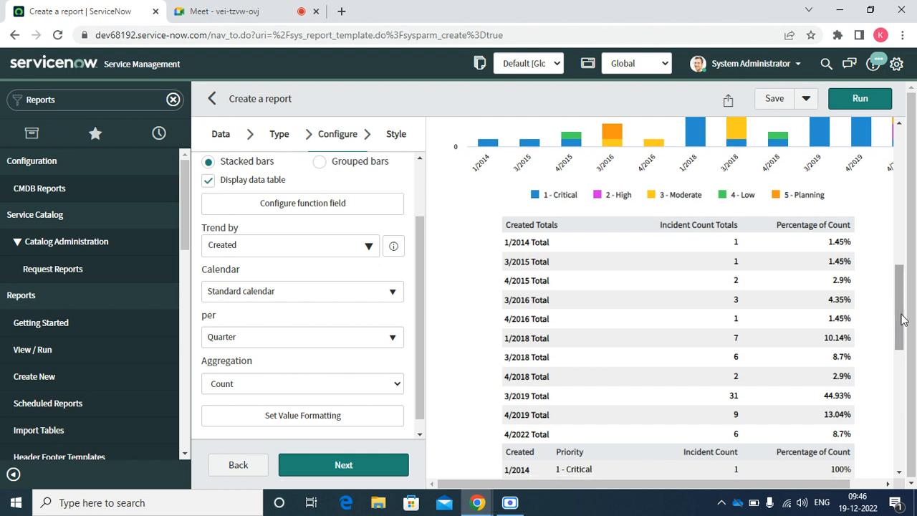
drag(506, 241, 626, 256)
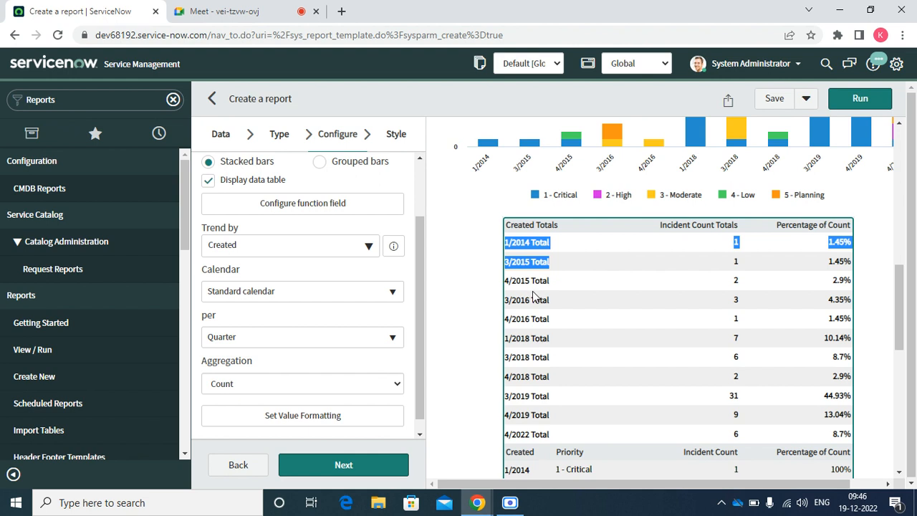
drag(521, 302, 536, 317)
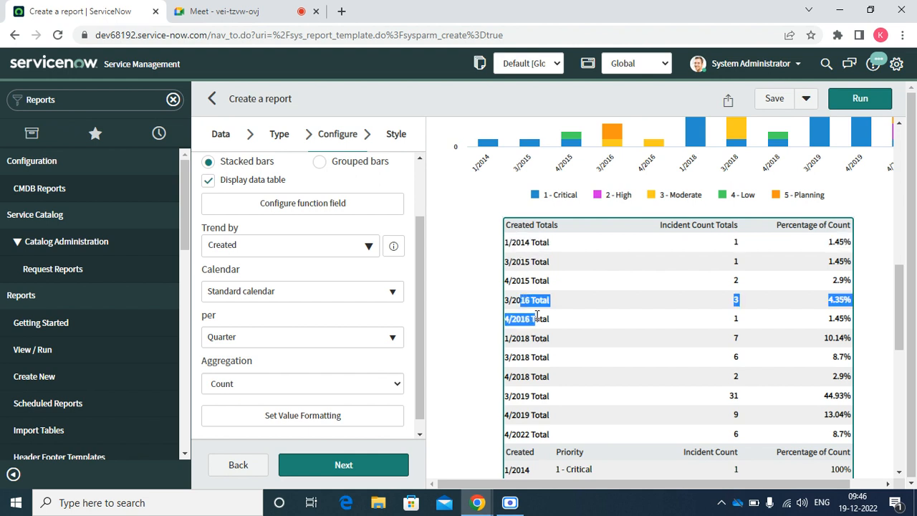
click(532, 414)
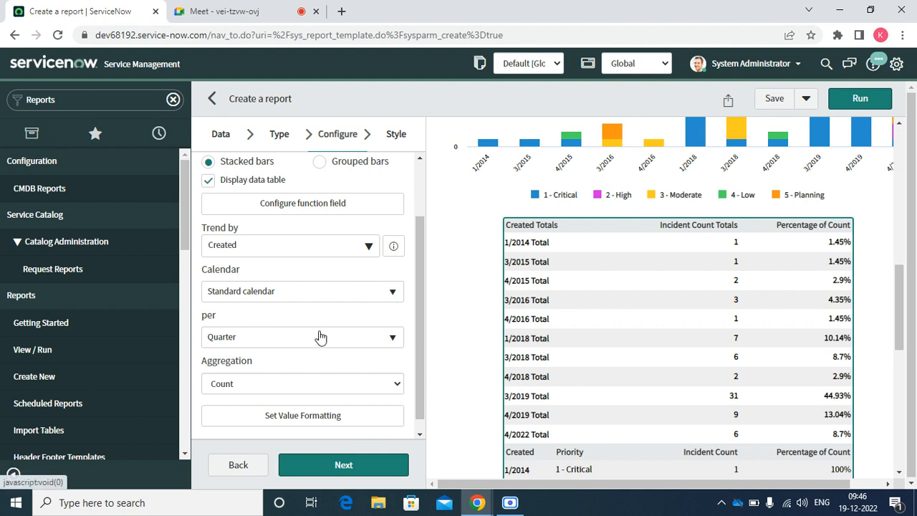
Show the report as a Line chart with one line per priority across Created quarters.
click(283, 143)
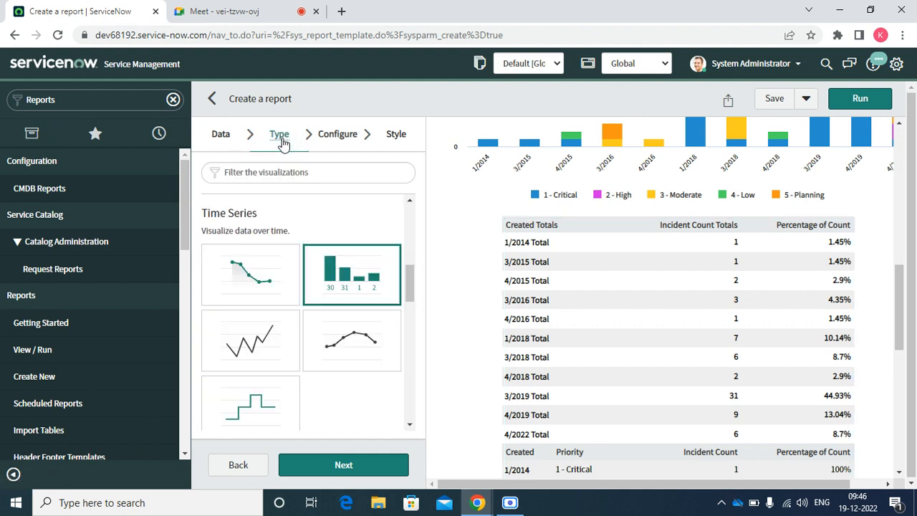
click(244, 328)
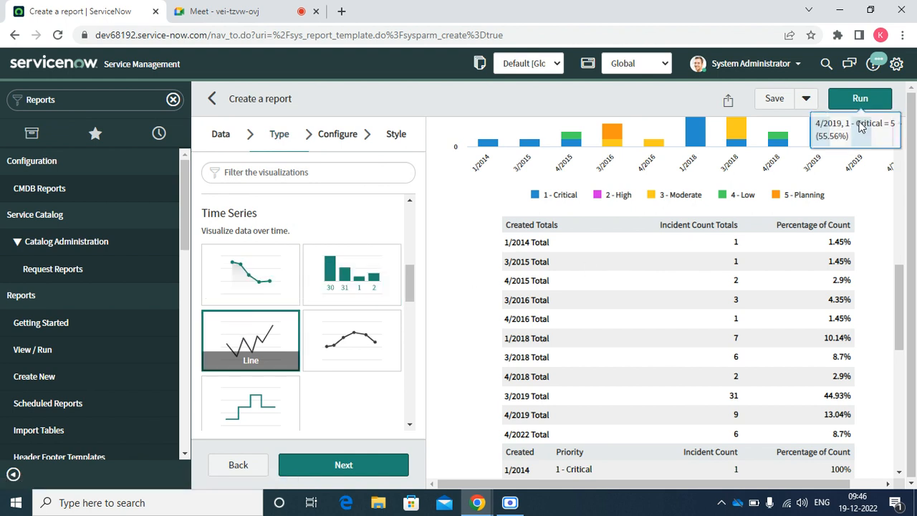
click(863, 98)
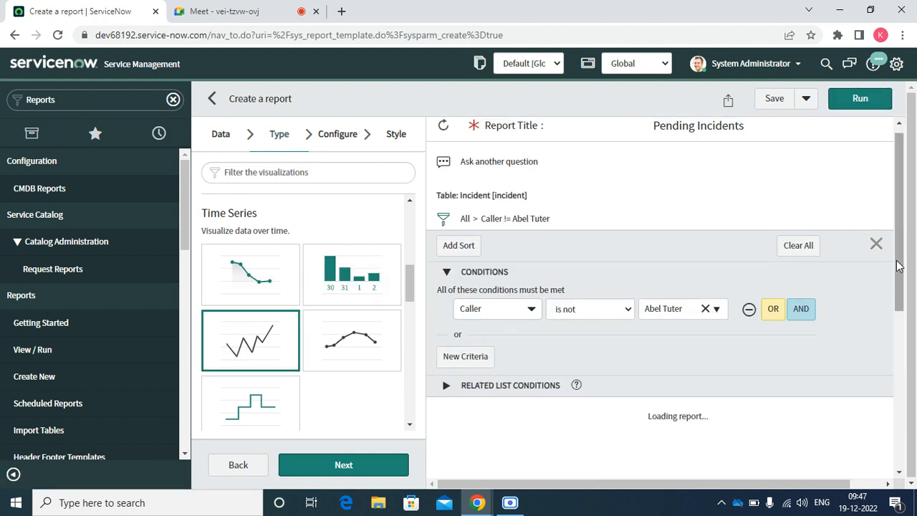
click(899, 266)
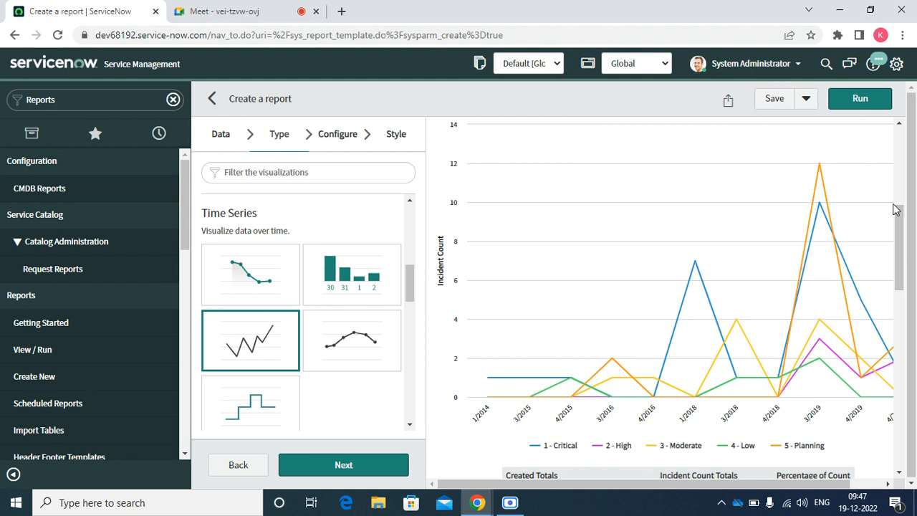
mouse_move(904, 220)
mouse_down()
mouse_move(904, 157)
mouse_move(904, 205)
mouse_up()
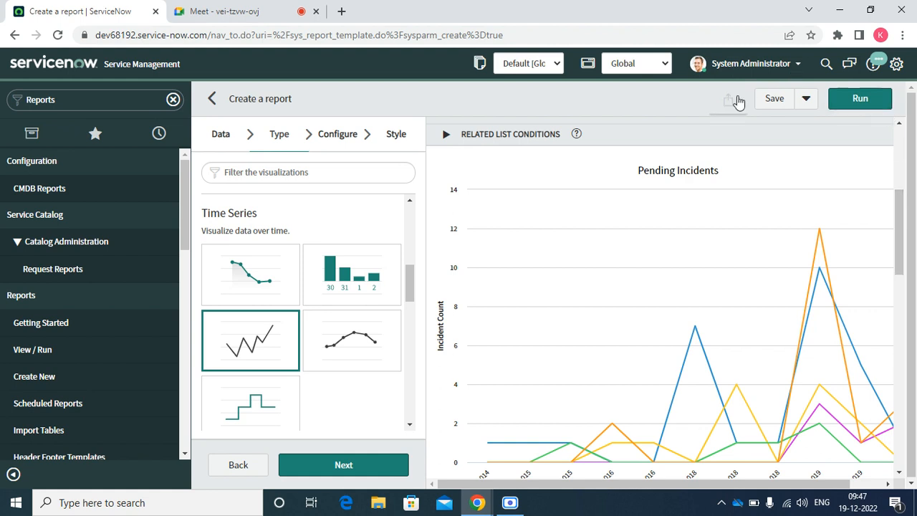
Run the report as a spline chart and view its legend and totals table.
click(354, 339)
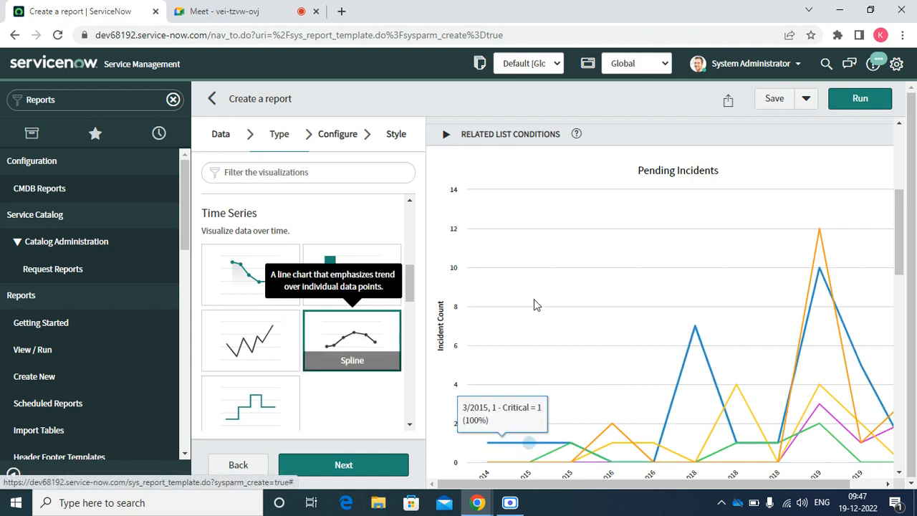
click(859, 98)
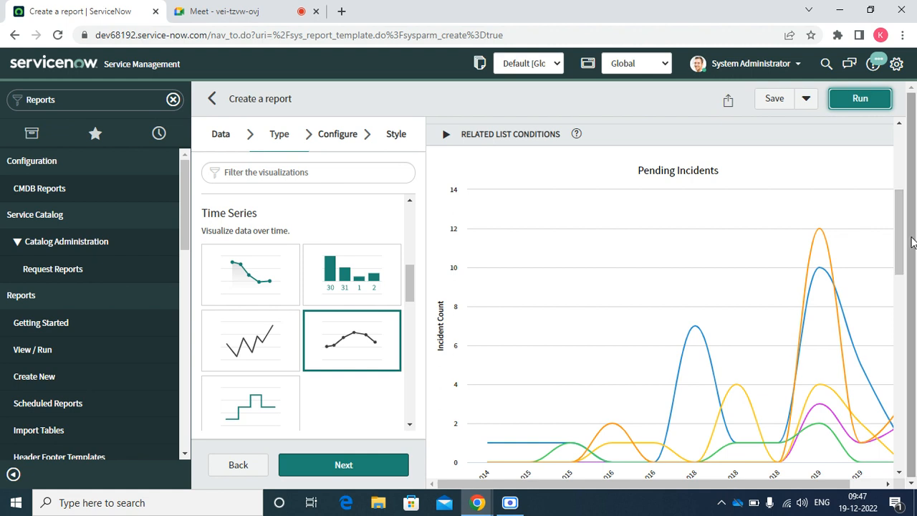
click(900, 474)
click(900, 474)
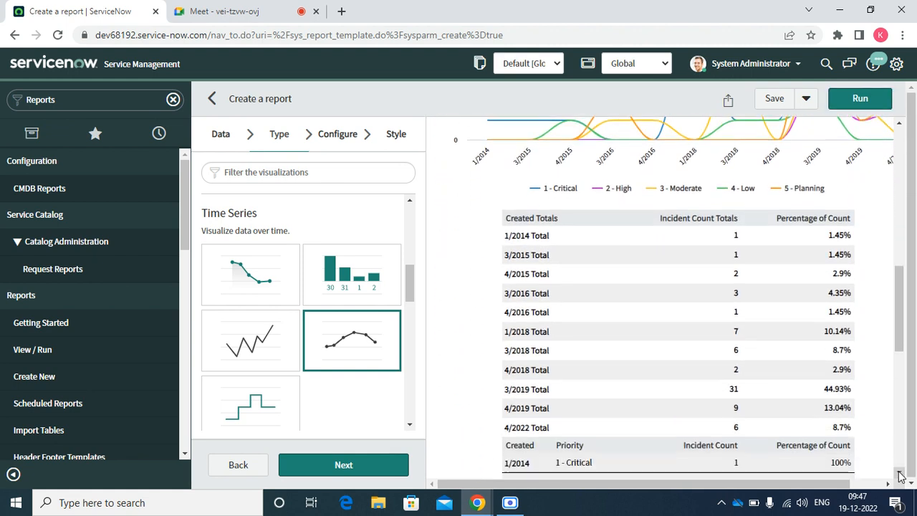
Switch to a step line chart and review its per-quarter priority breakdown table.
click(252, 403)
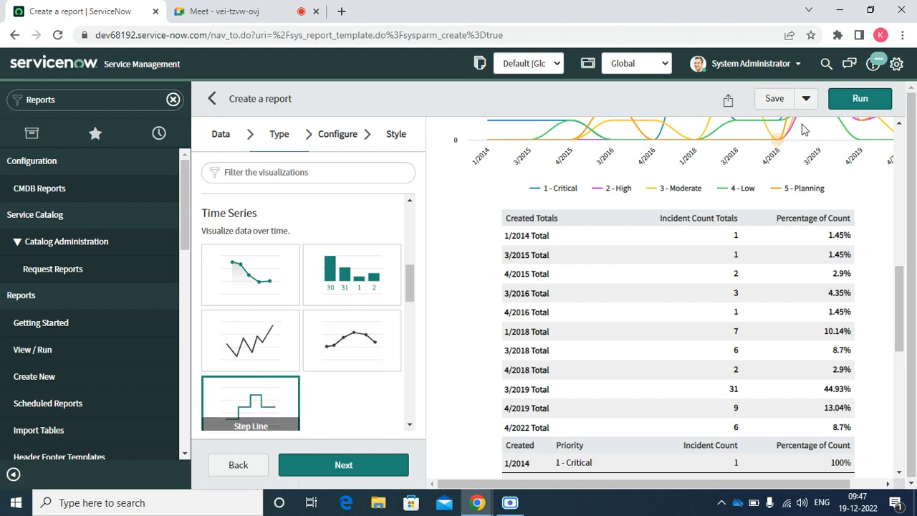
click(848, 106)
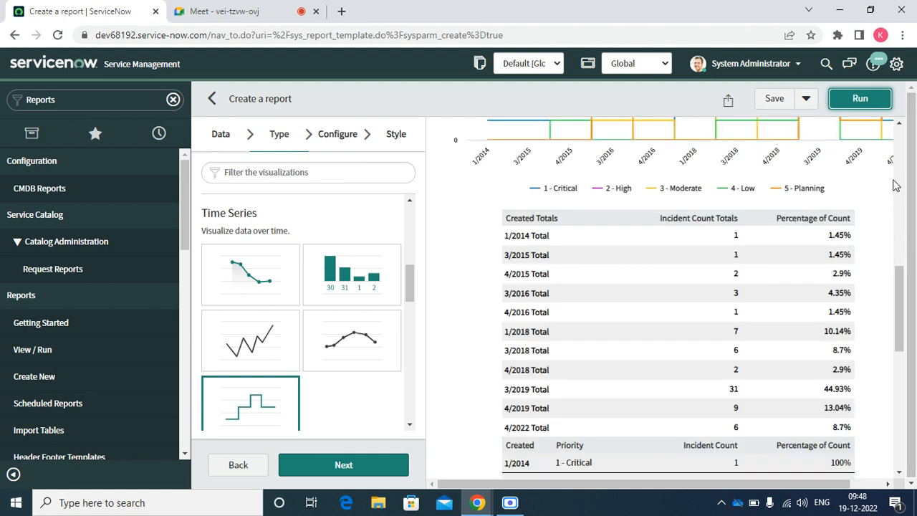
click(898, 123)
click(898, 124)
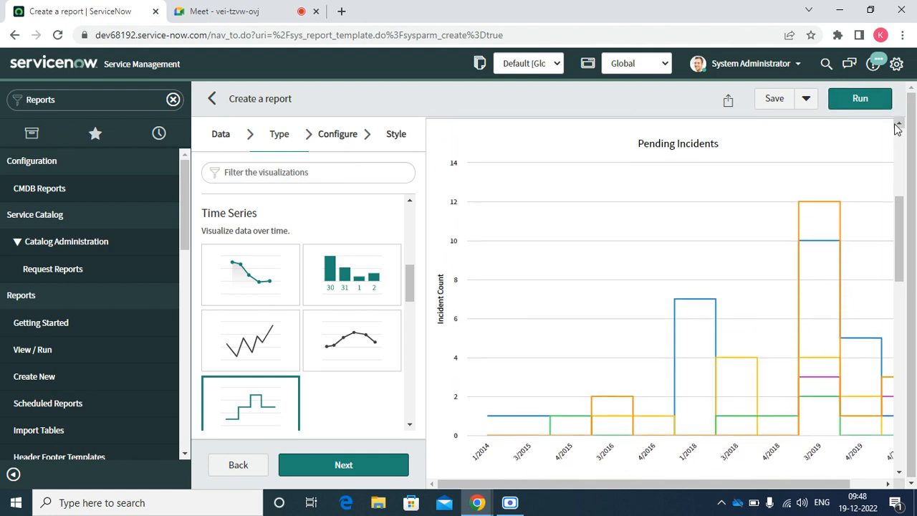
mouse_move(821, 243)
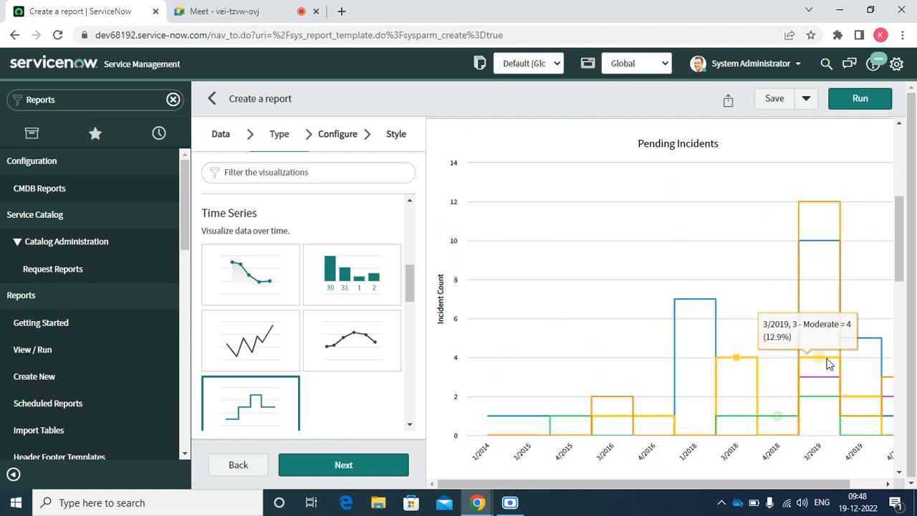
click(901, 474)
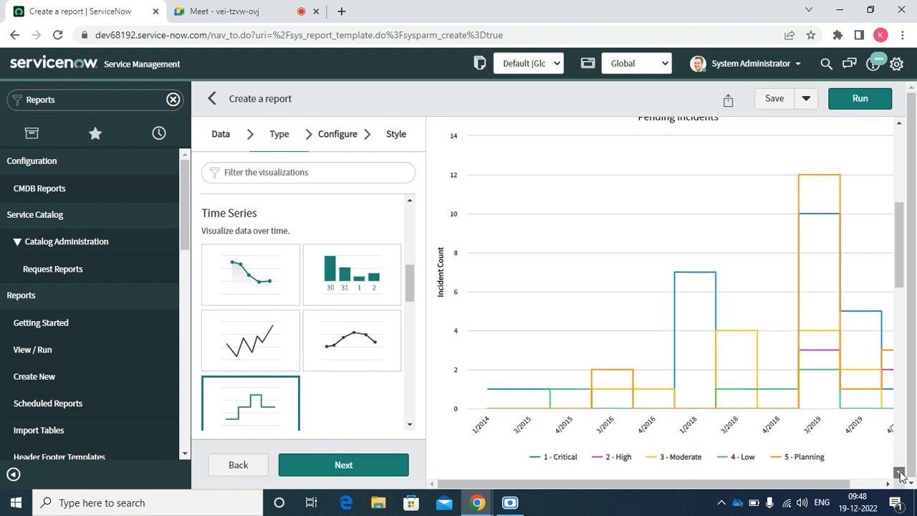
drag(901, 474, 901, 474)
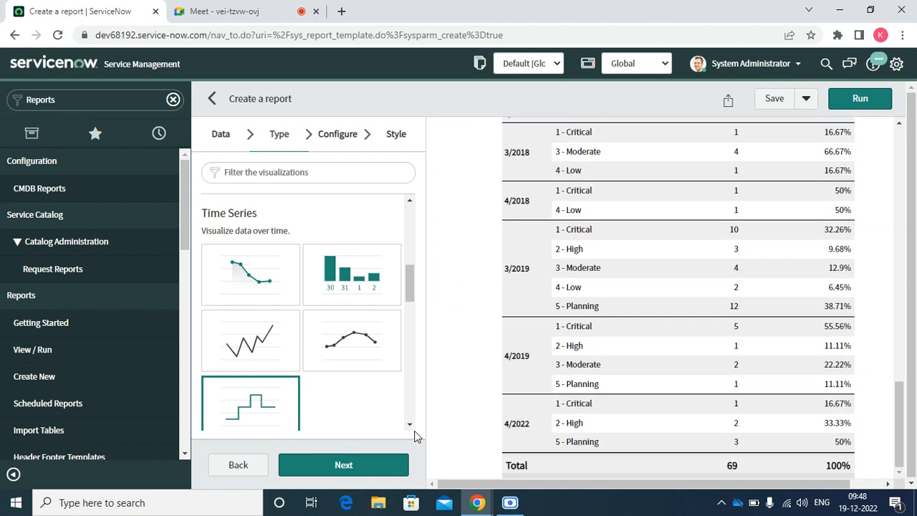
drag(414, 428, 414, 428)
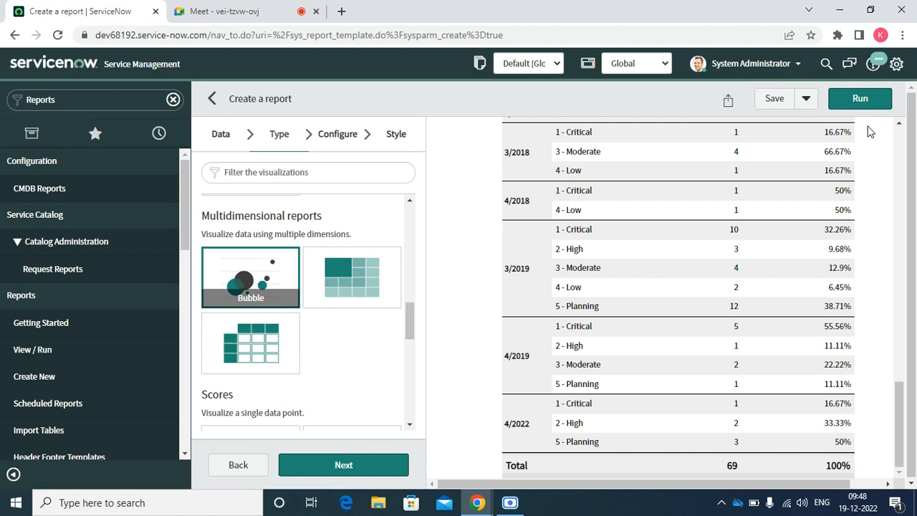
Run the report as a bubble chart and glance through its configure and style settings.
click(859, 101)
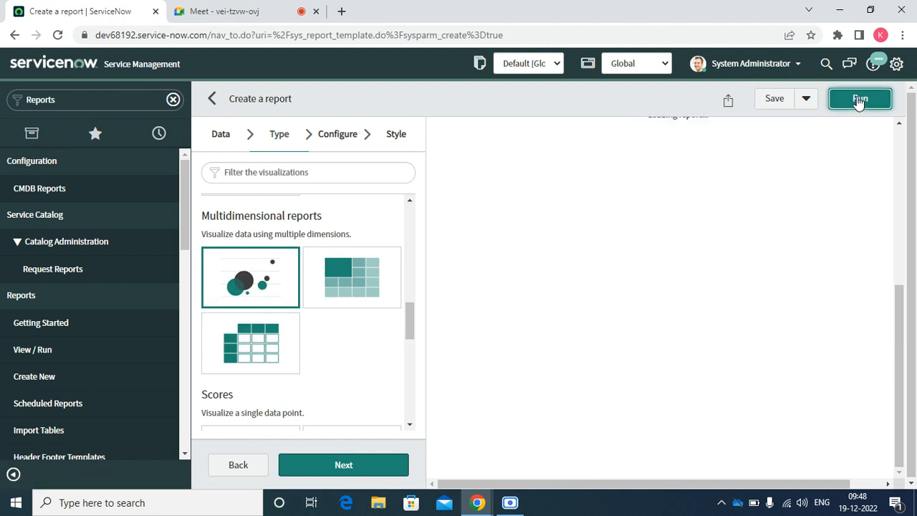
click(899, 124)
click(900, 125)
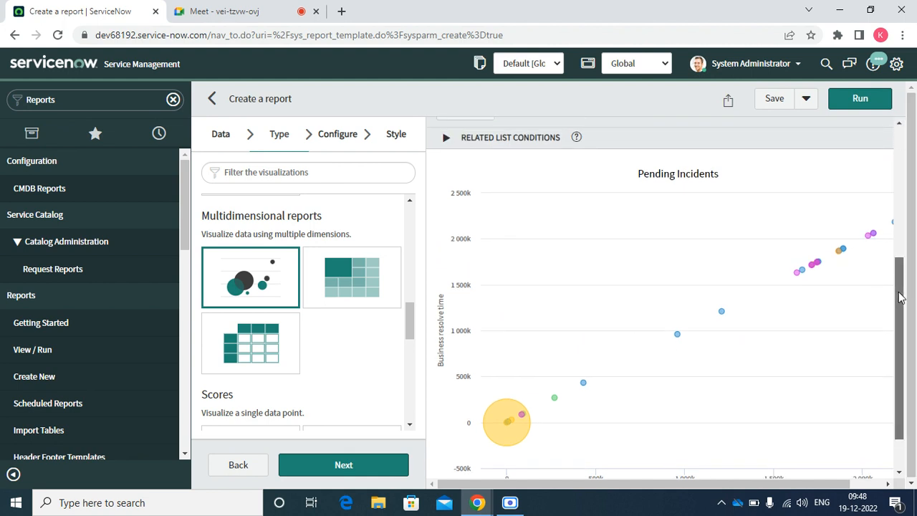
drag(900, 298, 890, 344)
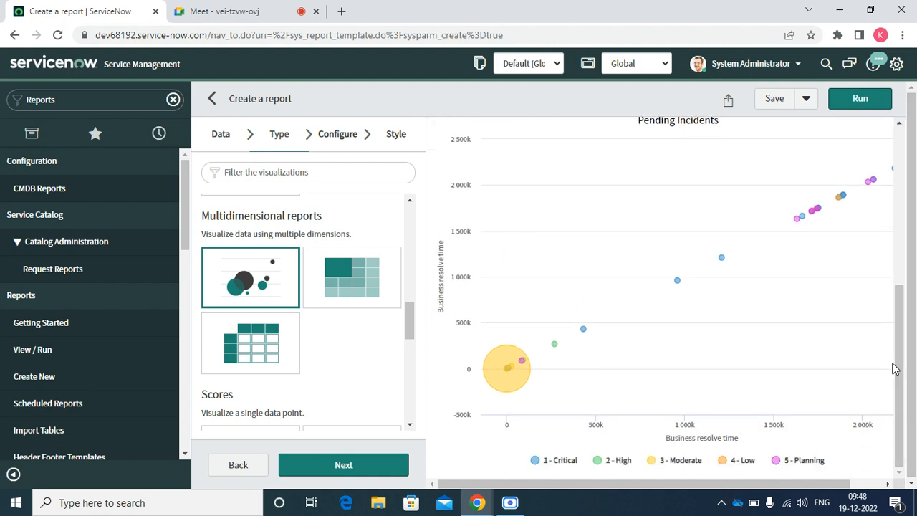
click(326, 140)
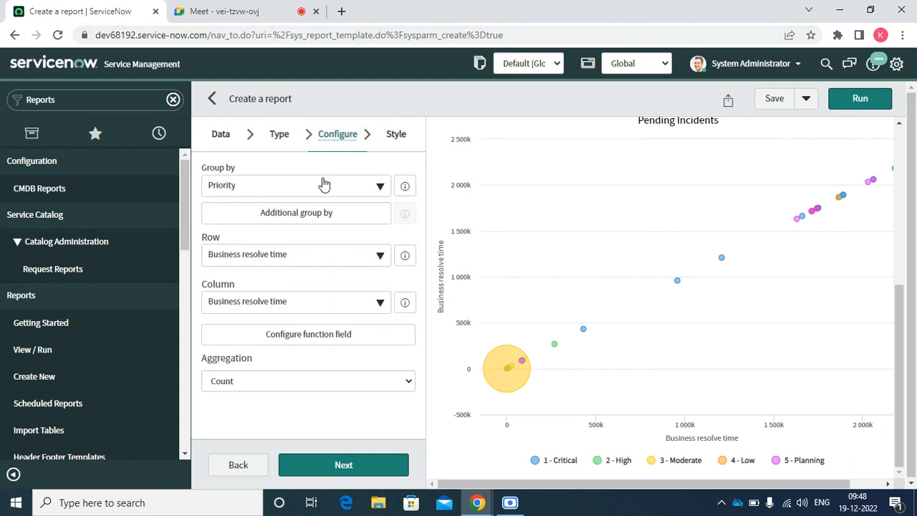
click(397, 140)
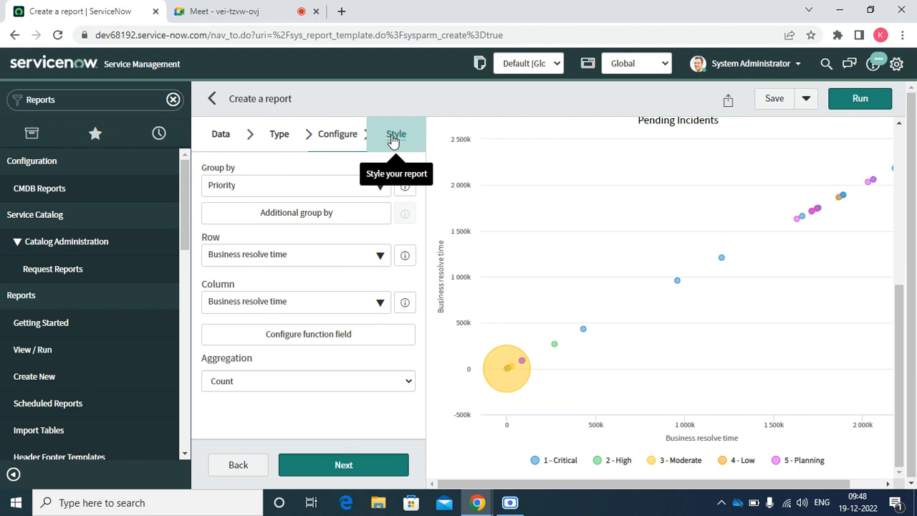
click(332, 135)
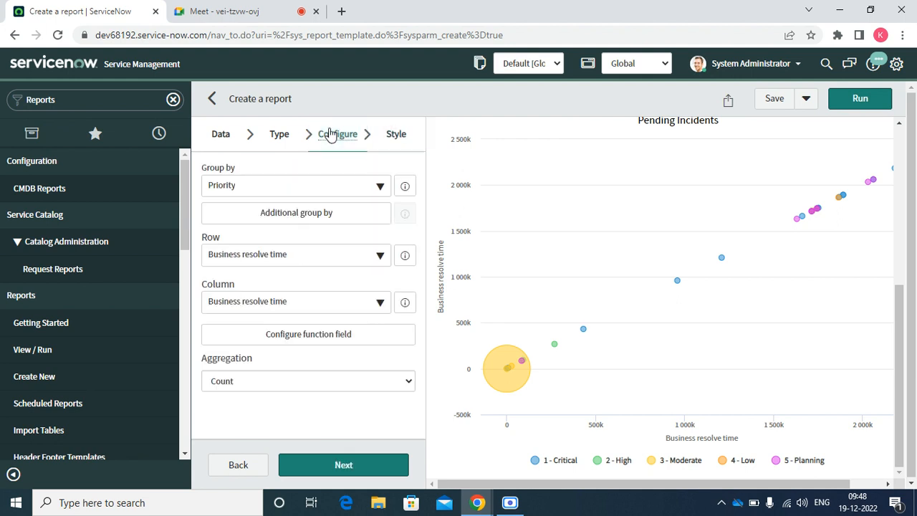
Render a heatmap by Active (27 false, 42 true), then select Multi-level pivot table.
click(279, 138)
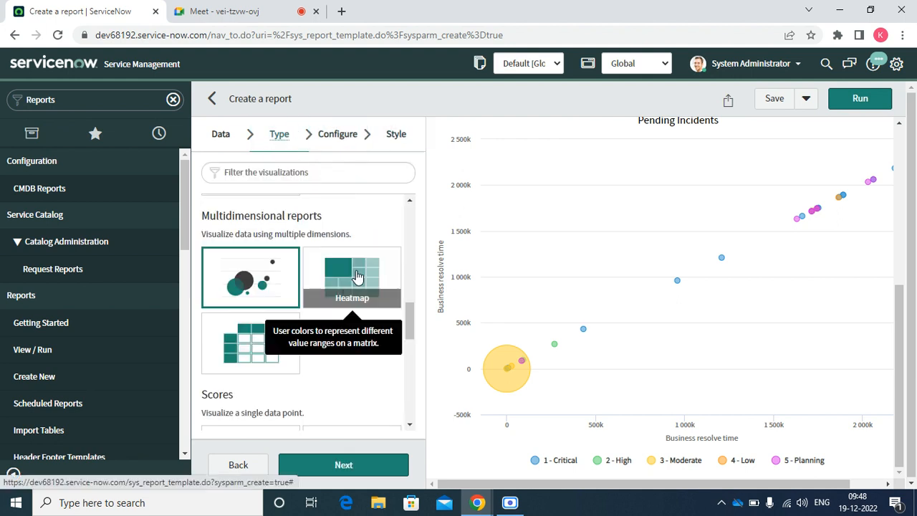
click(353, 283)
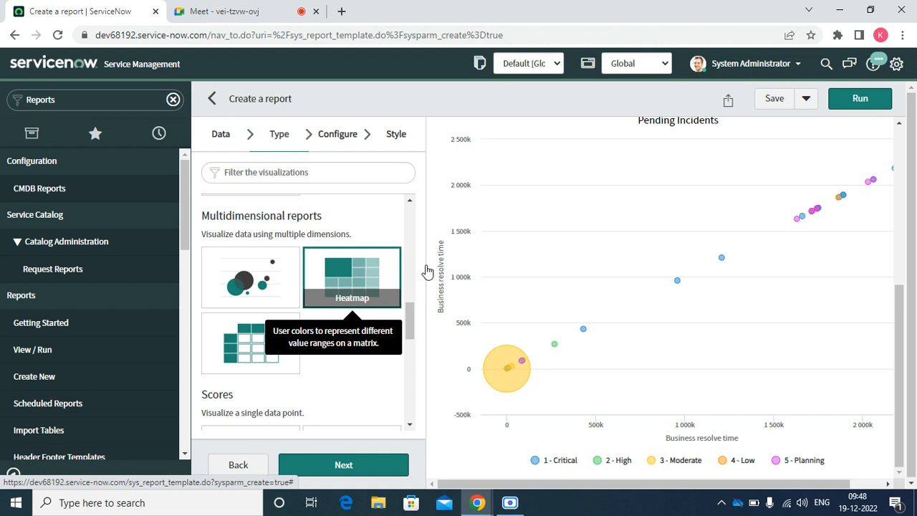
click(859, 100)
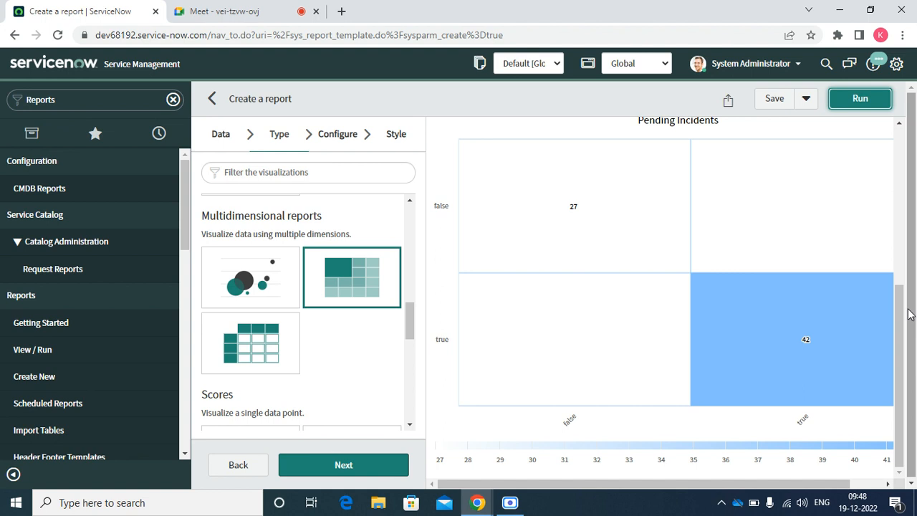
drag(899, 292, 910, 361)
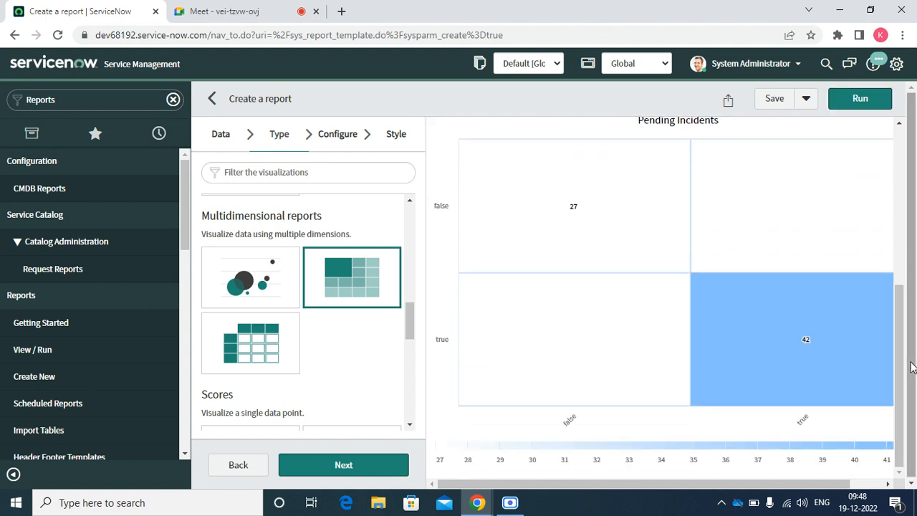
click(249, 338)
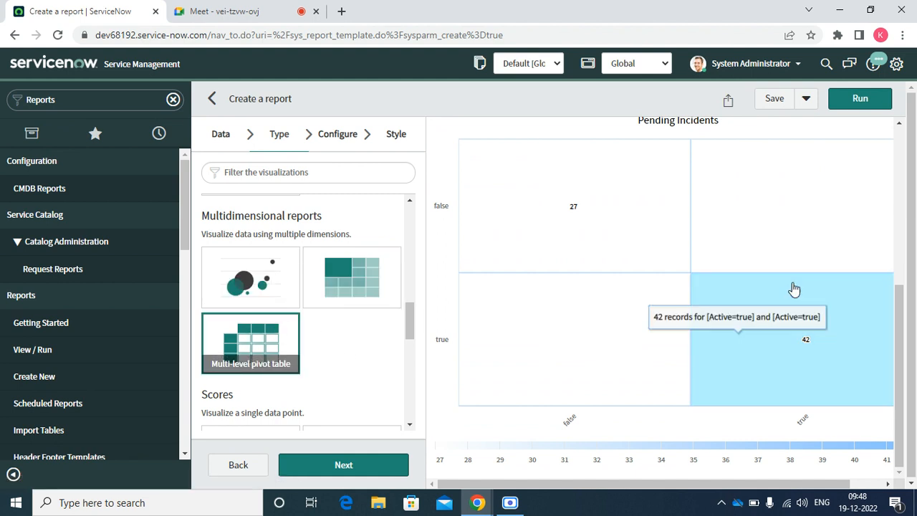
Run the multi-level pivot table and set its columns to Priority.
click(862, 106)
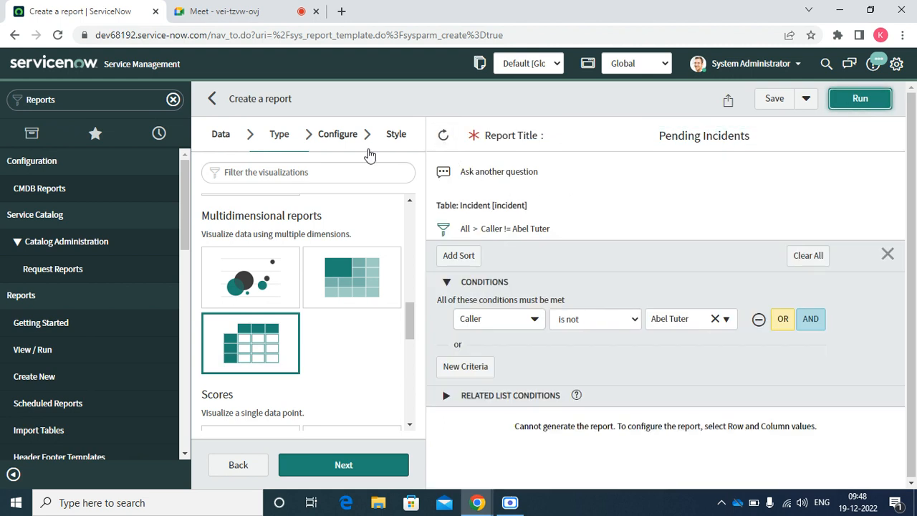
click(345, 142)
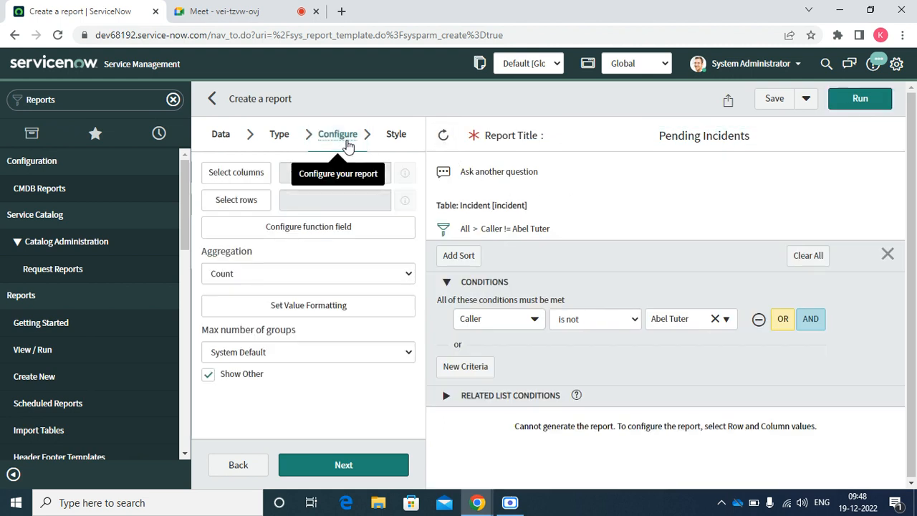
click(248, 176)
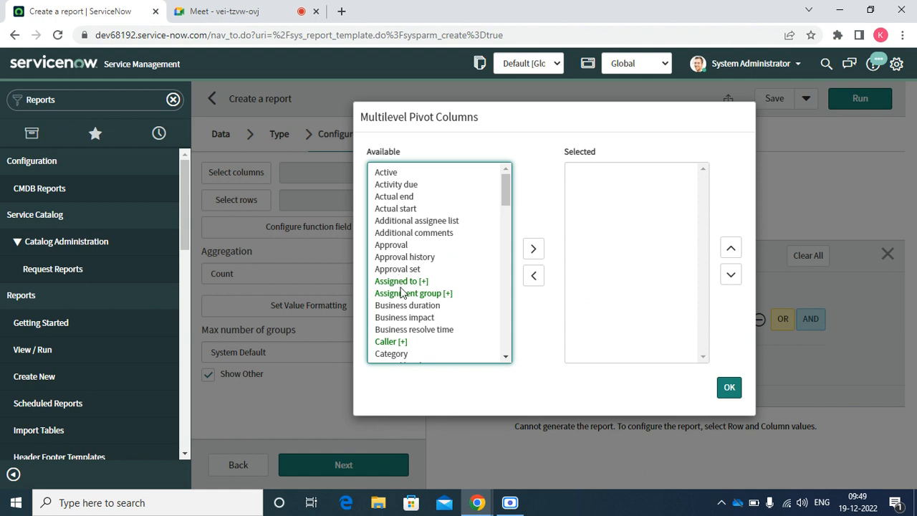
click(399, 330)
key(p)
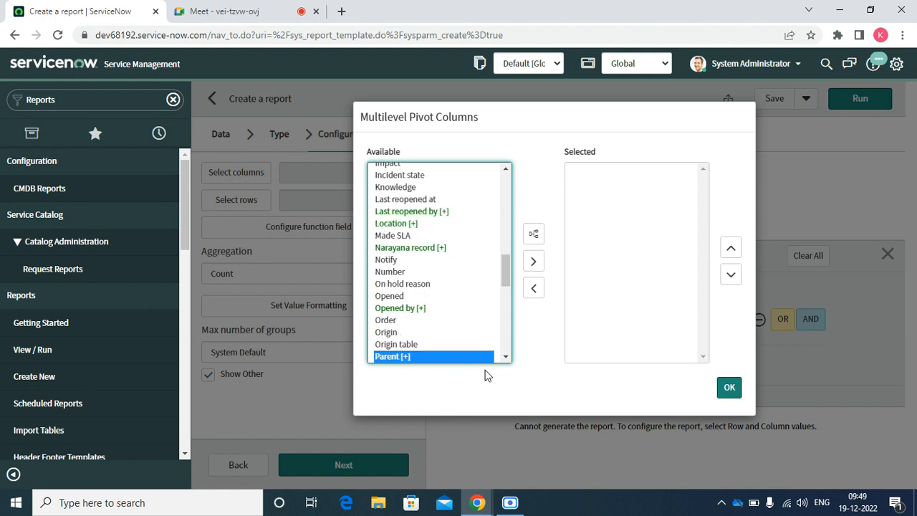
scroll(503, 357, down, 2)
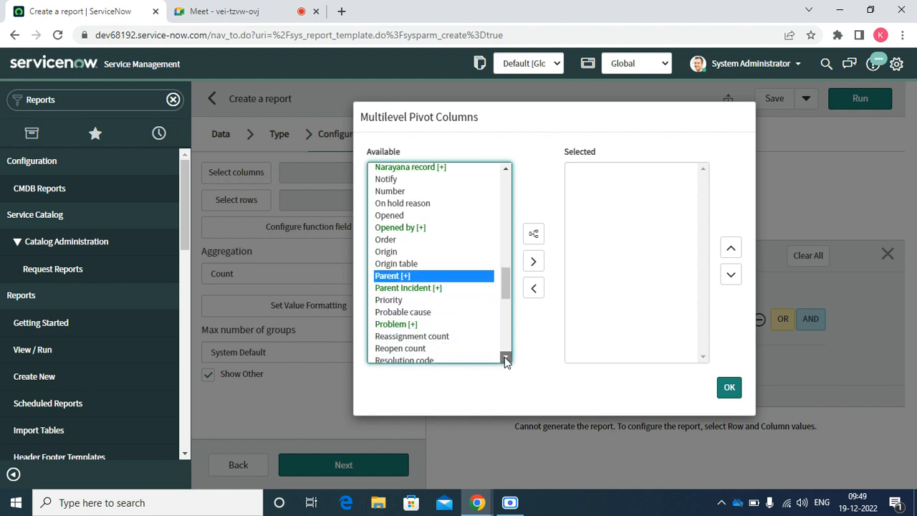
double_click(401, 299)
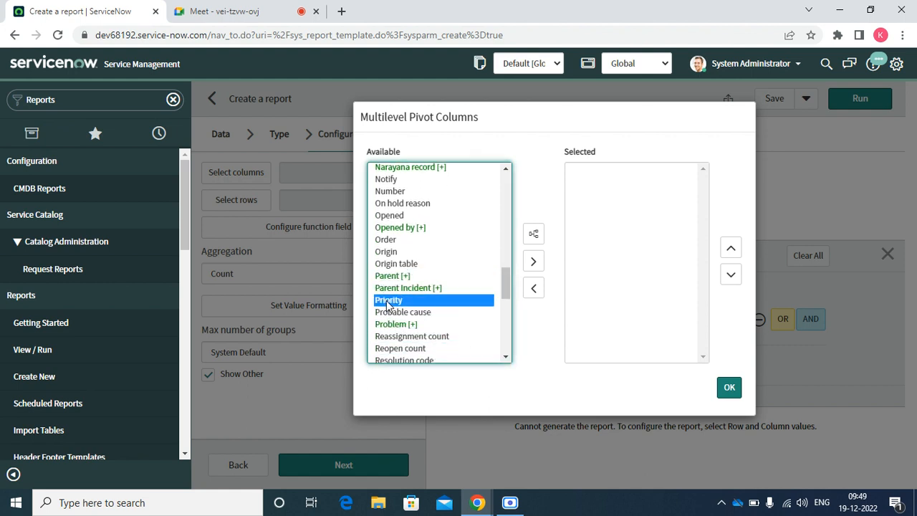
click(729, 387)
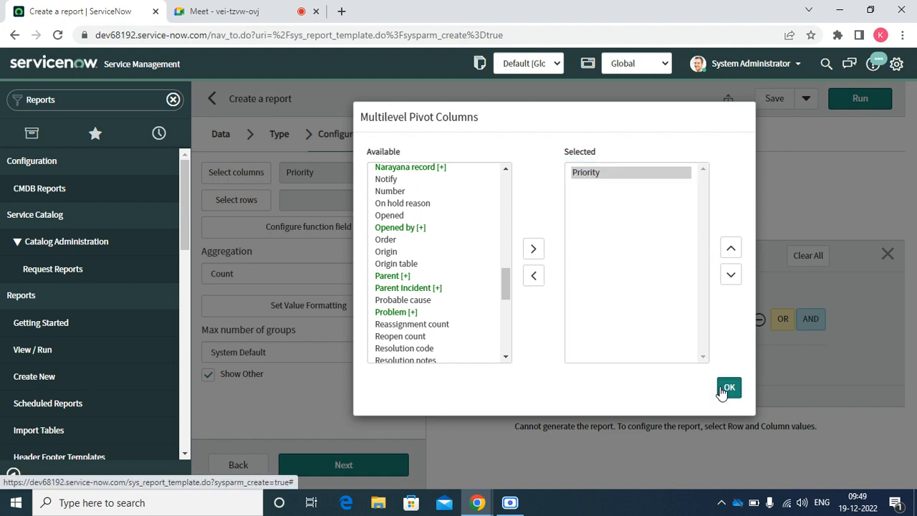
Set the pivot rows to State and rerun it: In Progress 22, Closed 27, total 69.
click(237, 200)
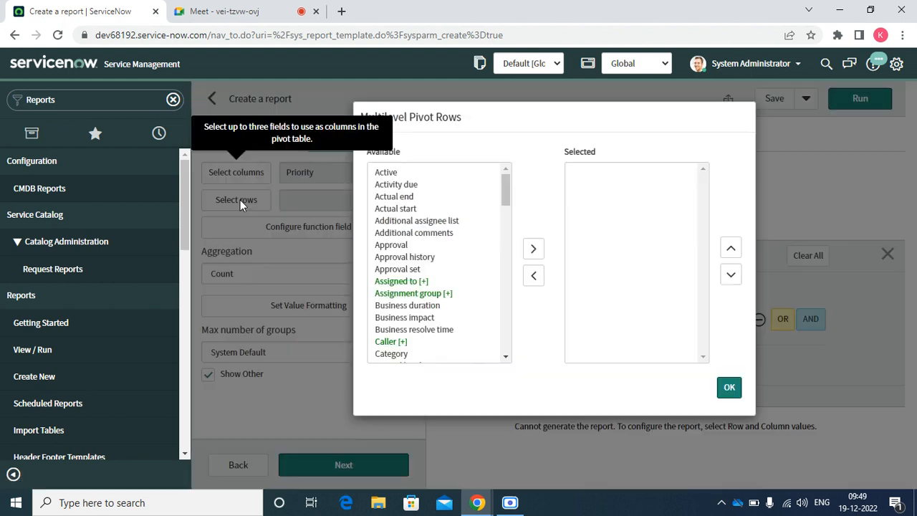
click(393, 237)
key(s)
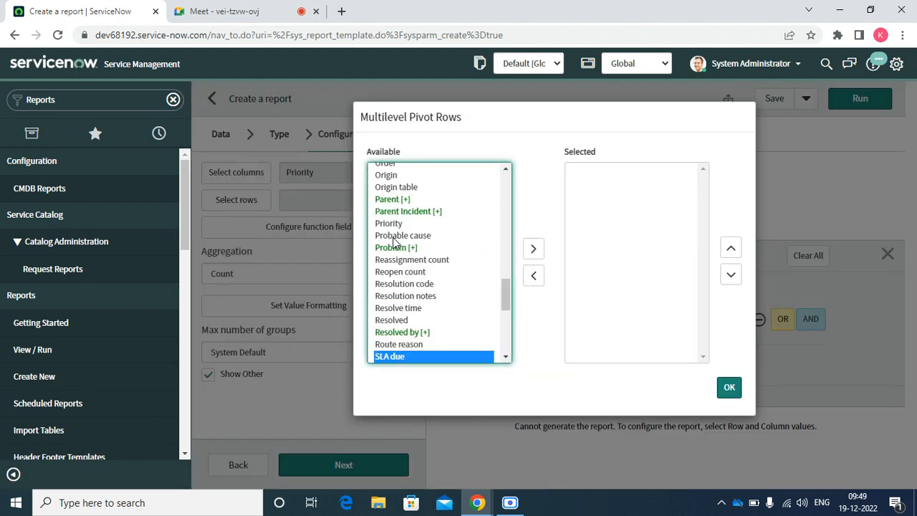
key(t)
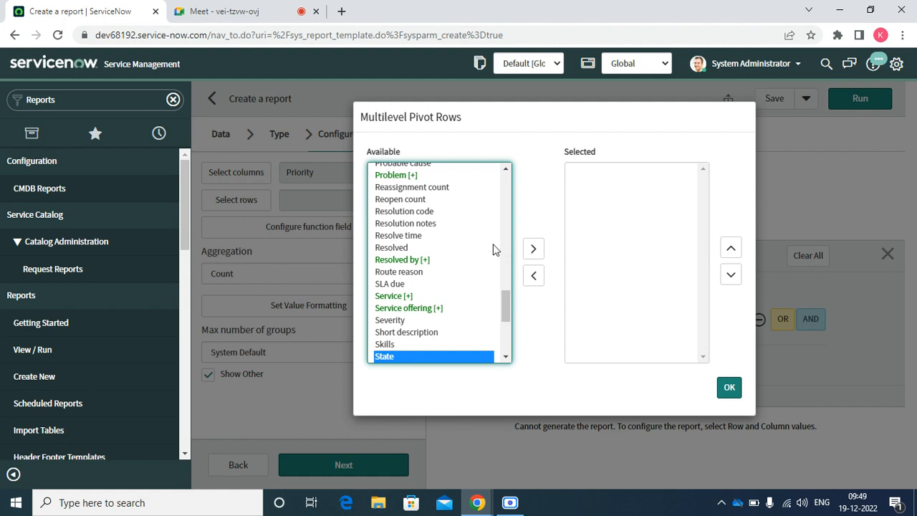
click(533, 249)
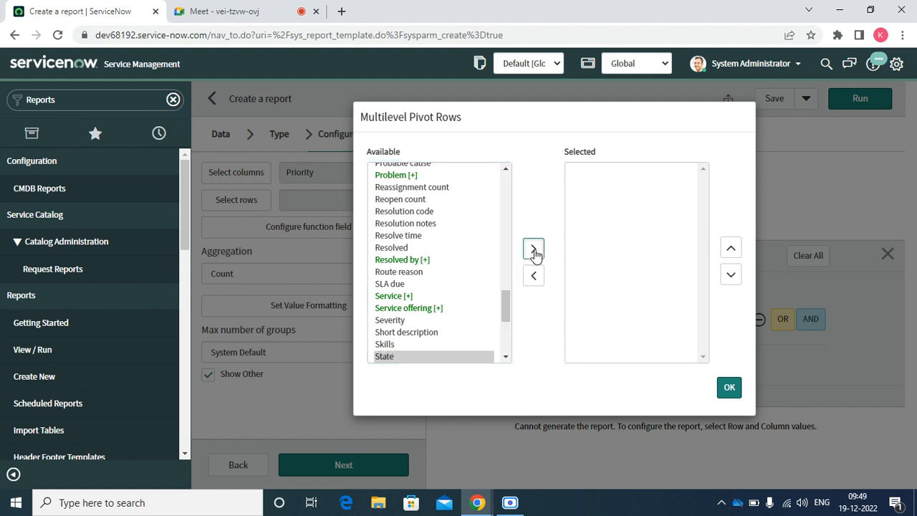
click(729, 388)
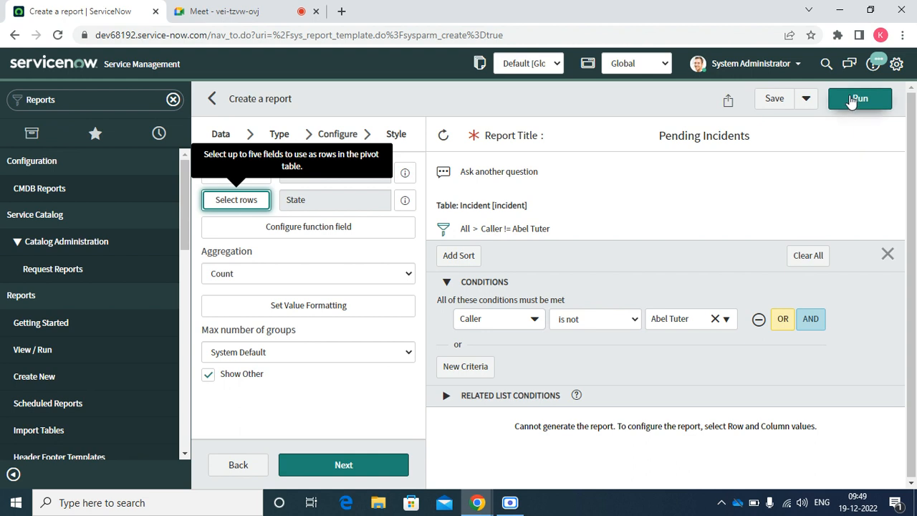
click(852, 100)
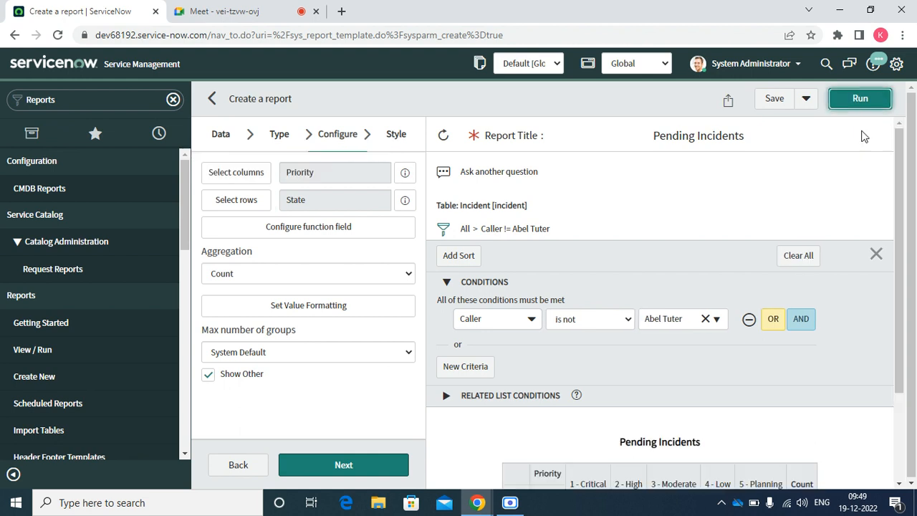
click(898, 485)
click(899, 484)
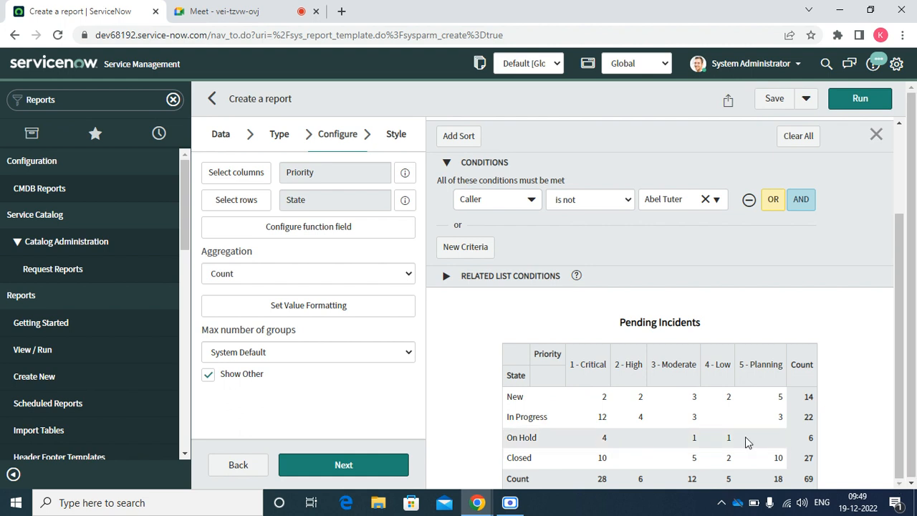
Preview the Pending Incidents report as a dial gauge.
click(276, 138)
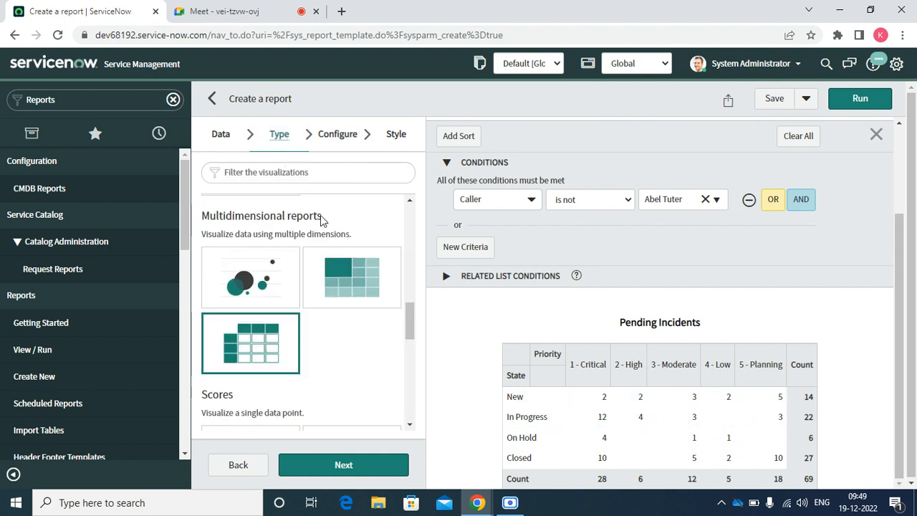
click(410, 426)
click(410, 426)
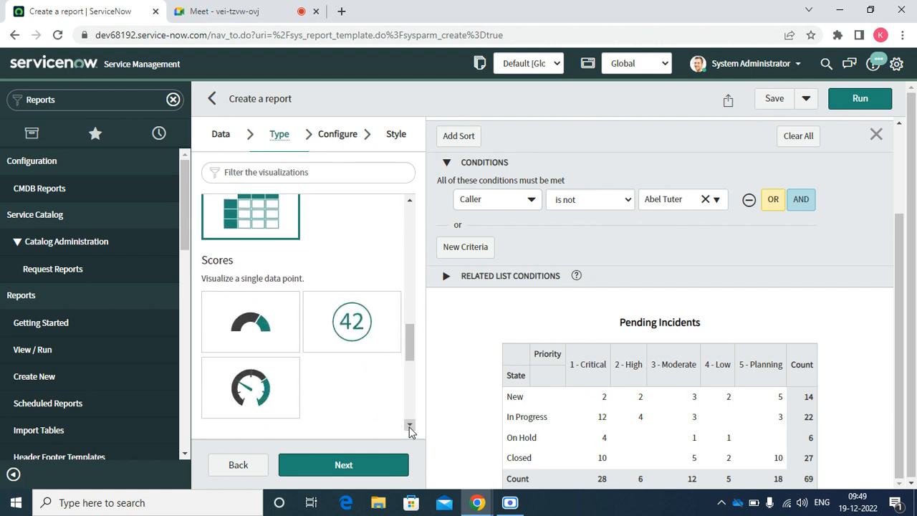
click(259, 331)
click(326, 464)
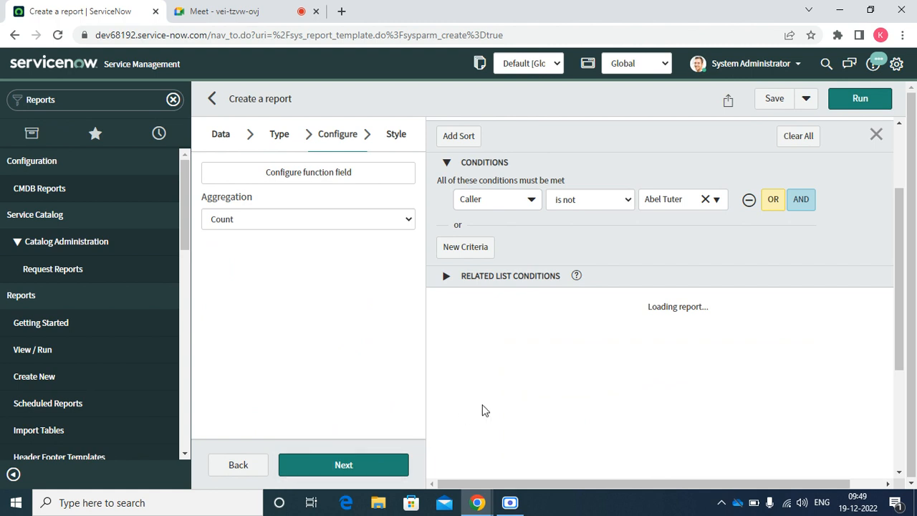
click(901, 475)
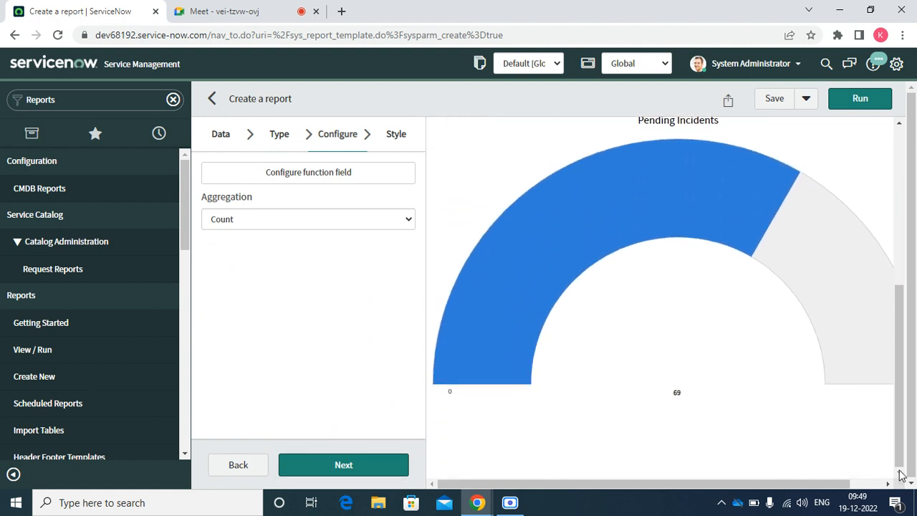
Switch the report to a single score and run it.
click(287, 146)
click(359, 324)
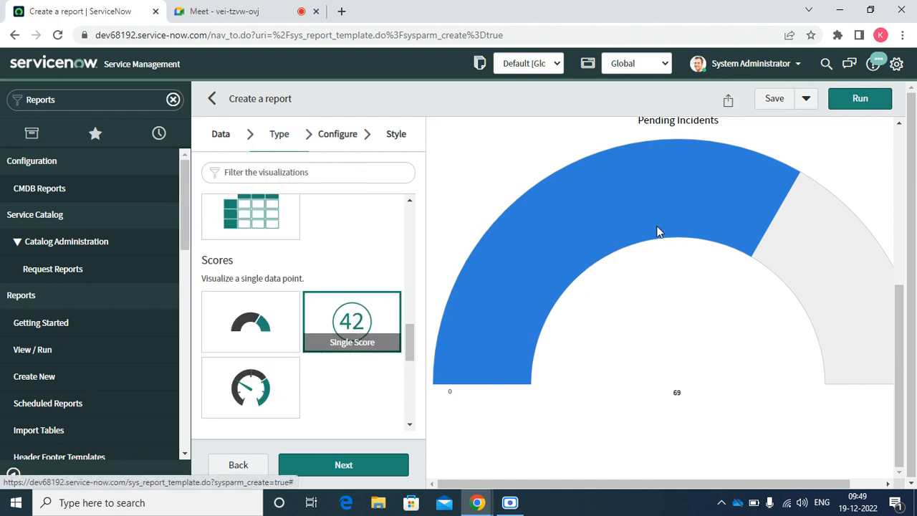
click(844, 106)
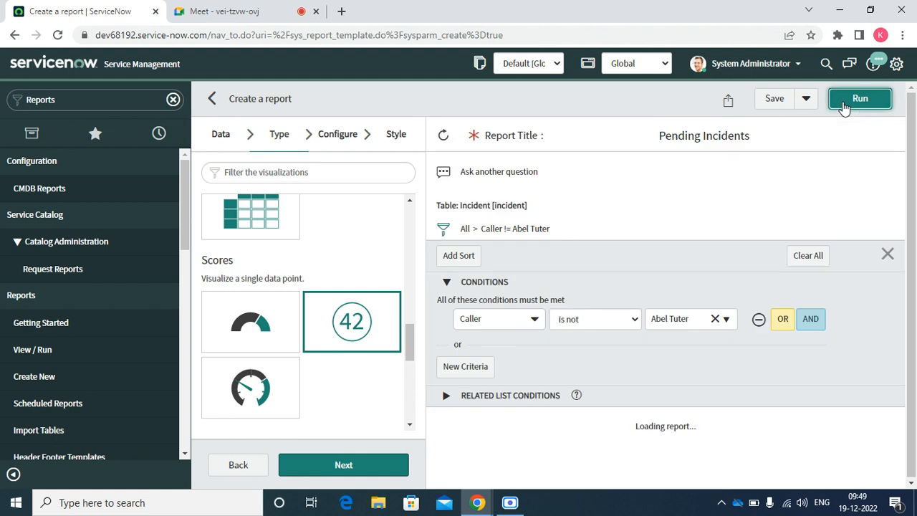
click(899, 485)
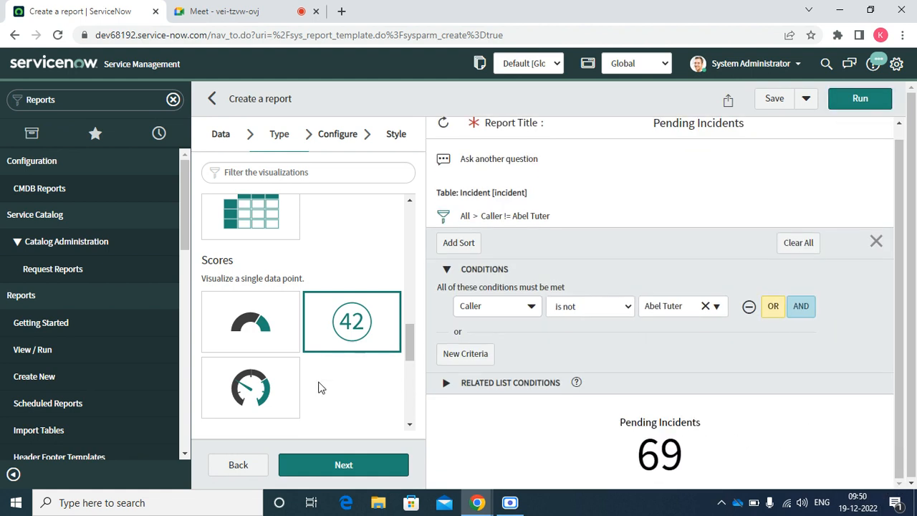
Switch to a speedometer gauge whose needle reads a total of 69.
click(251, 384)
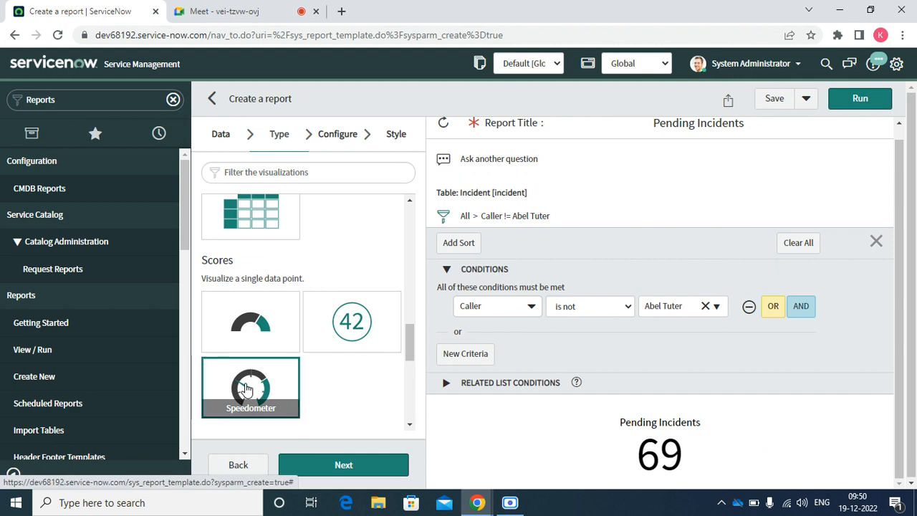
click(341, 466)
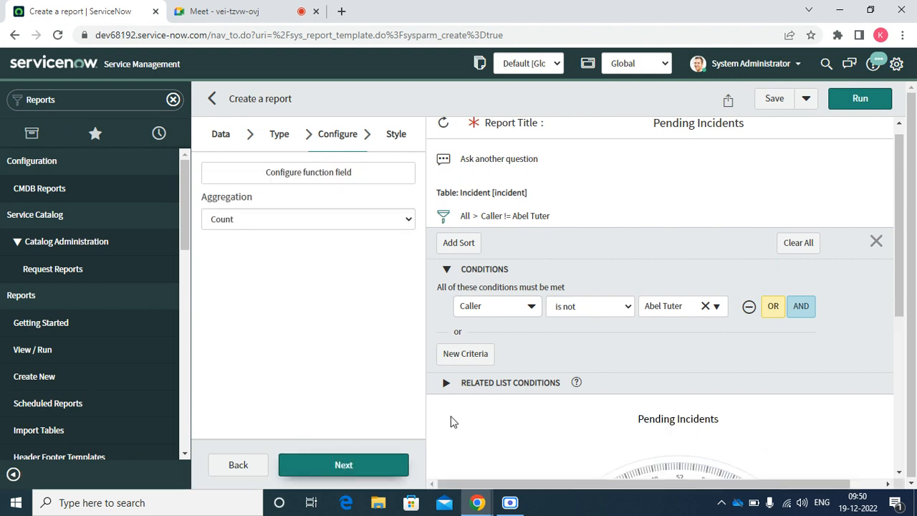
click(860, 100)
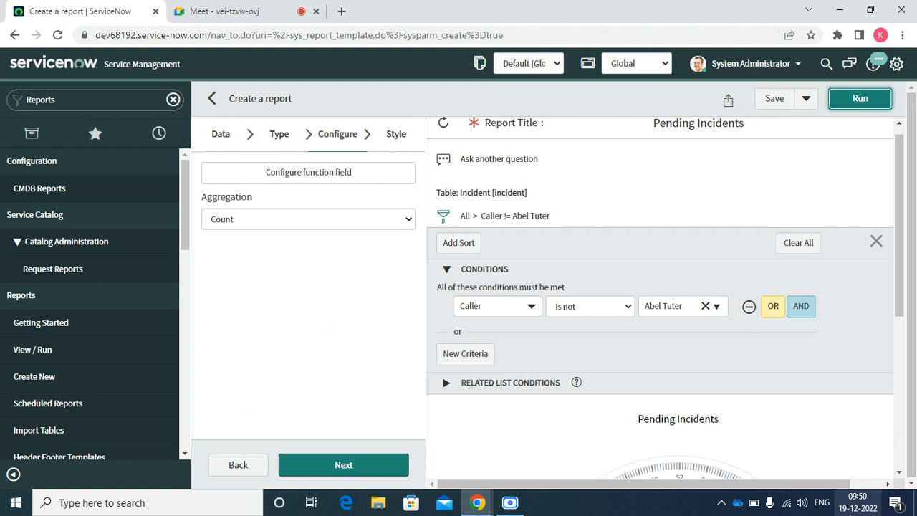
scroll(901, 474, down, 4)
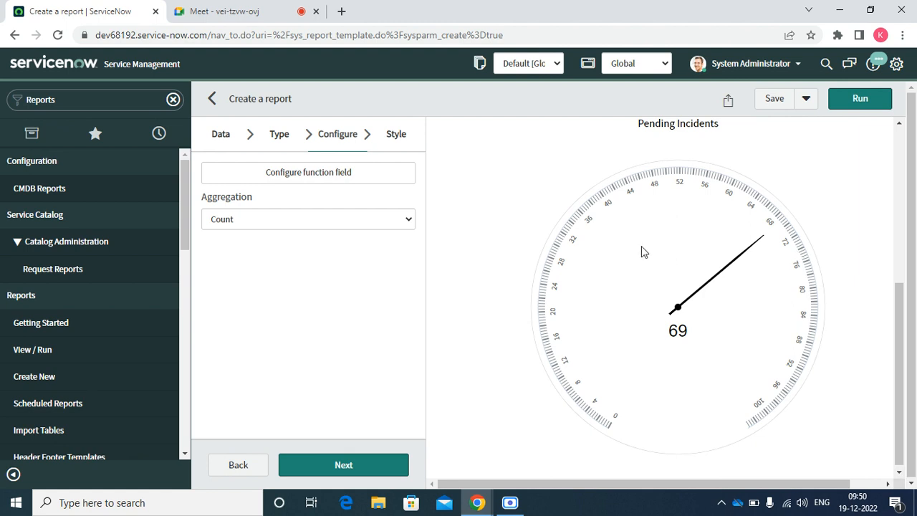
Select the Box plot visualization type.
click(278, 140)
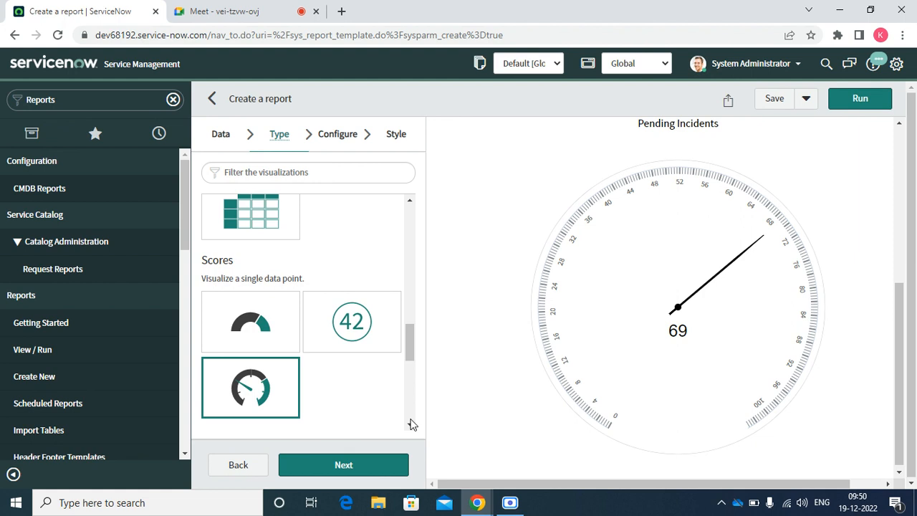
scroll(412, 424, down, 5)
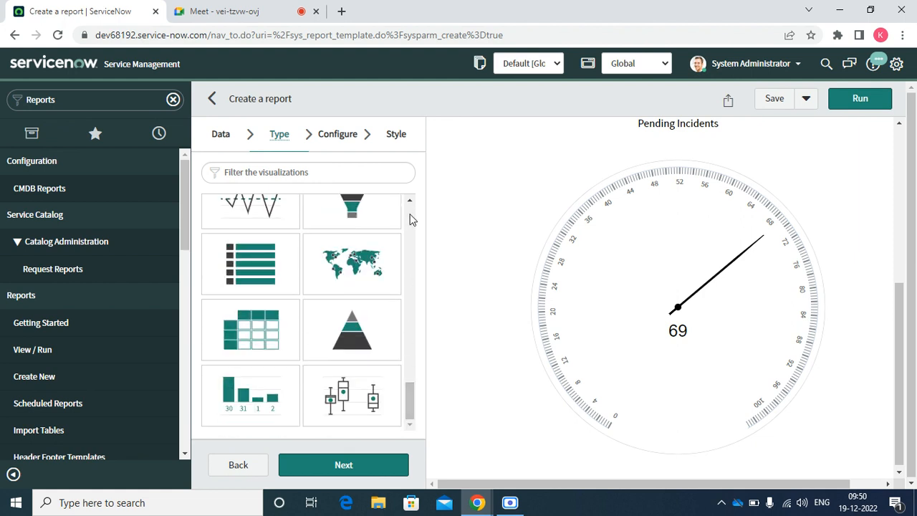
drag(410, 204, 410, 204)
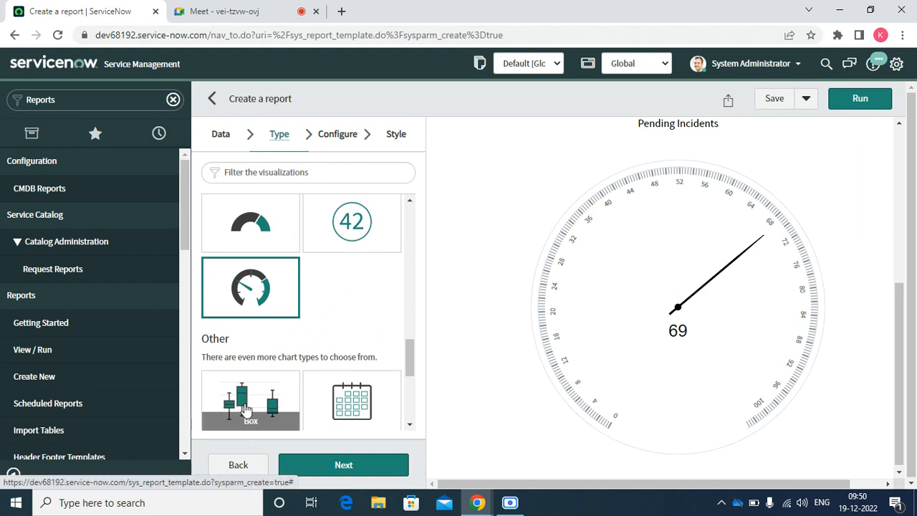
click(244, 405)
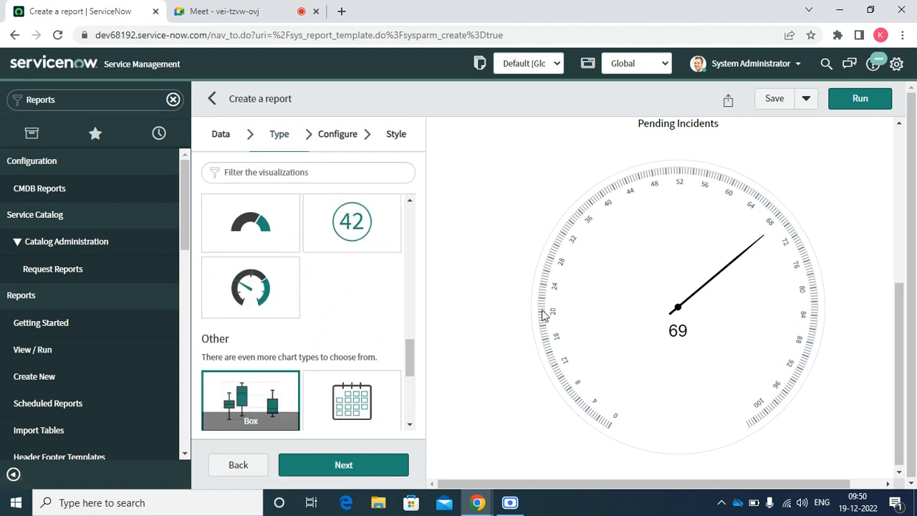
Run the Pending Incidents report as a box plot.
click(854, 98)
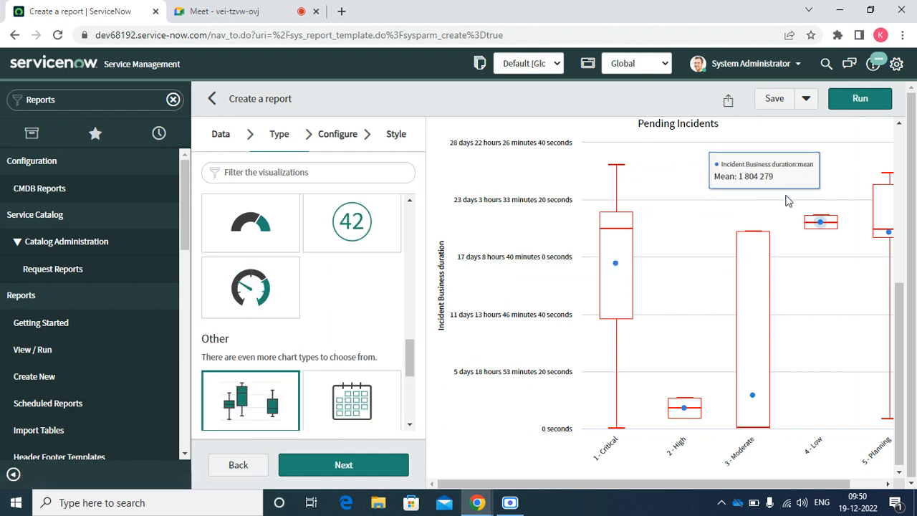
click(852, 97)
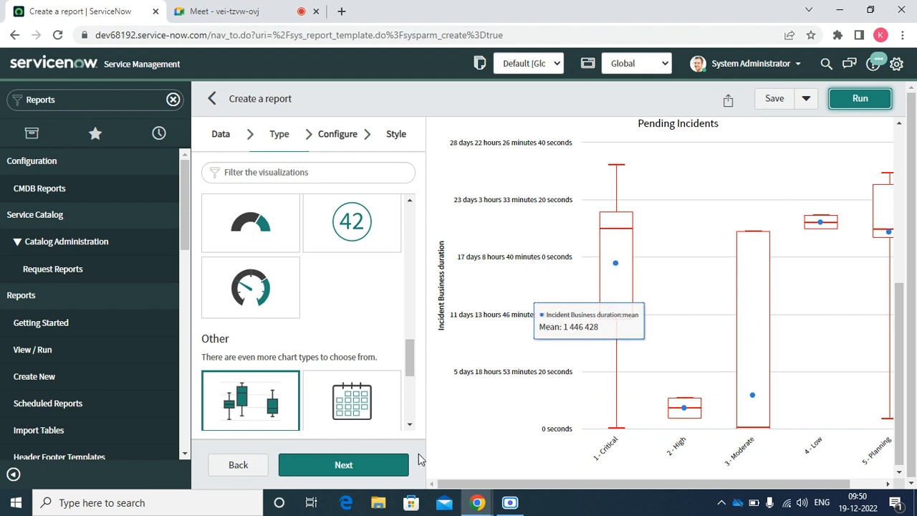
click(411, 427)
click(411, 427)
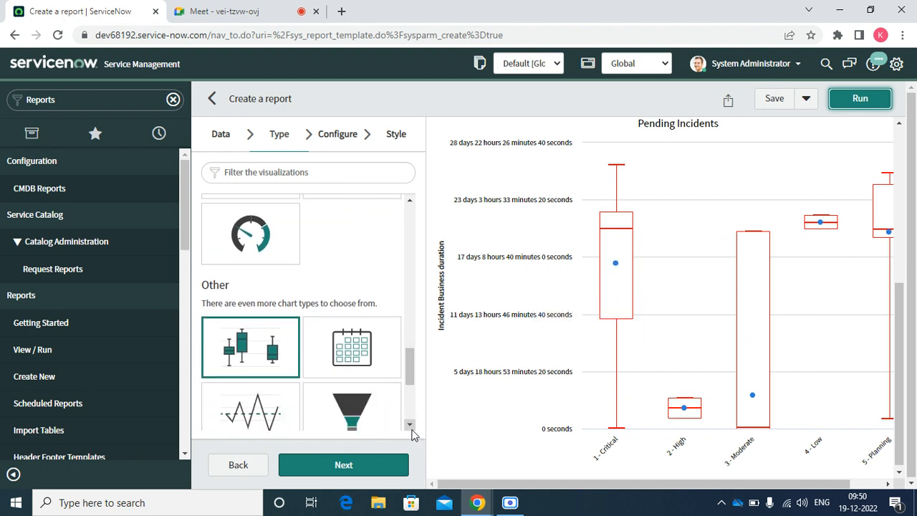
Show the report as a calendar, returning from Year view to December 2022 incidents.
click(362, 337)
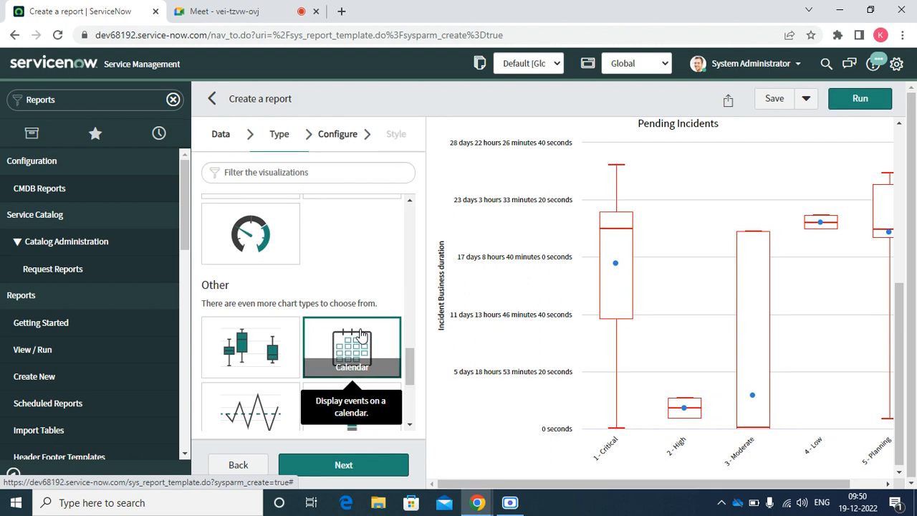
click(853, 101)
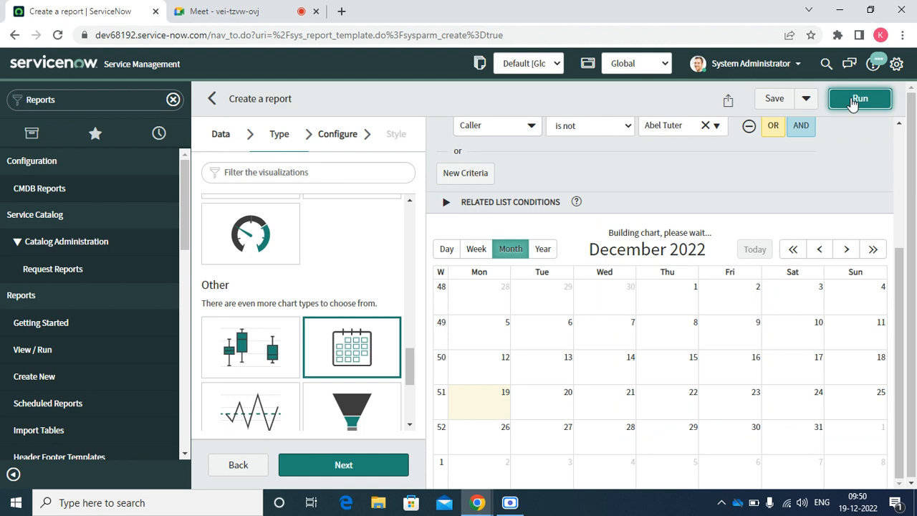
click(544, 237)
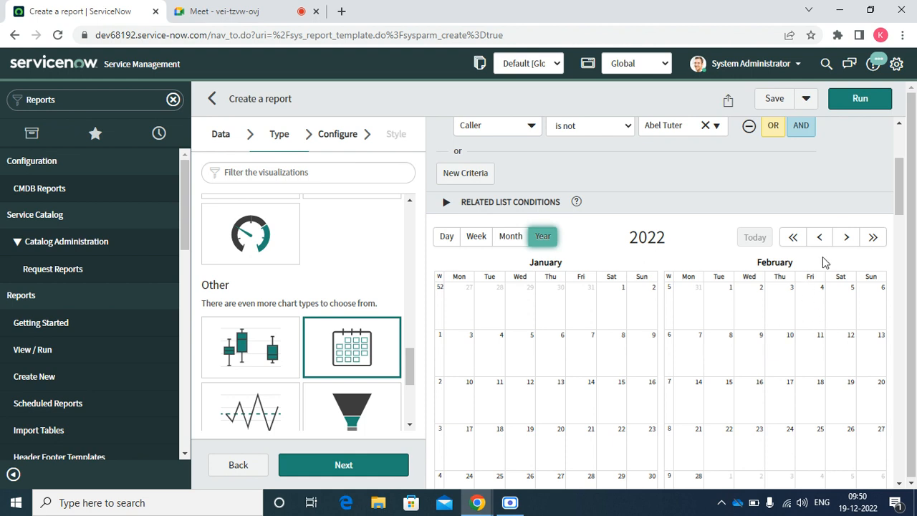
click(513, 238)
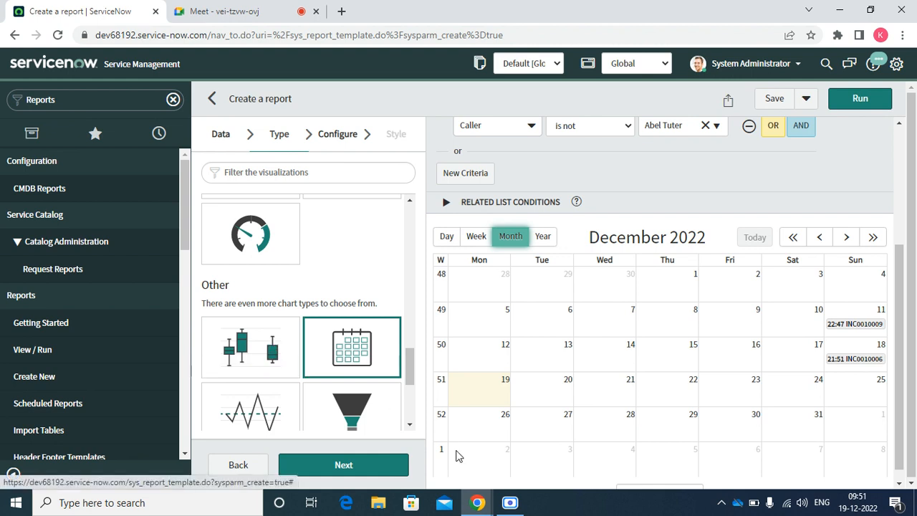
scroll(413, 424, down, 3)
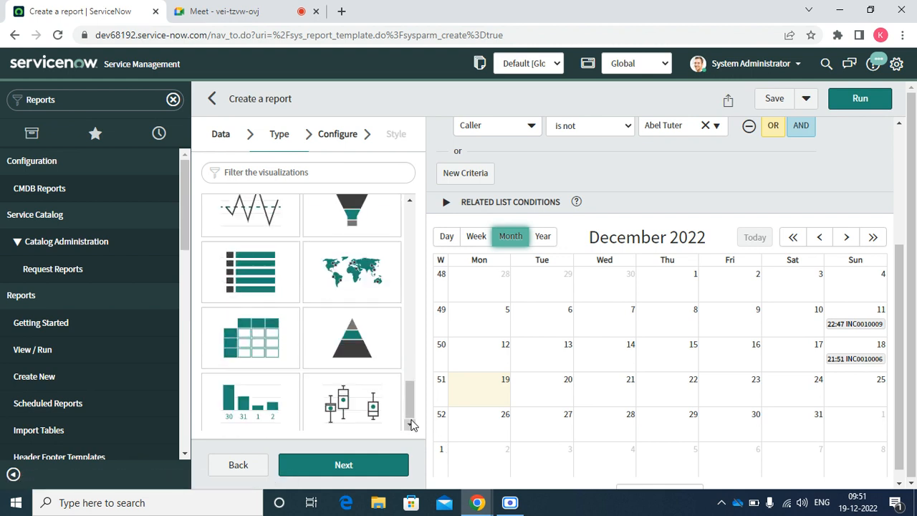
Run a control chart of Pending Incidents trended quarterly by the Created field.
click(250, 210)
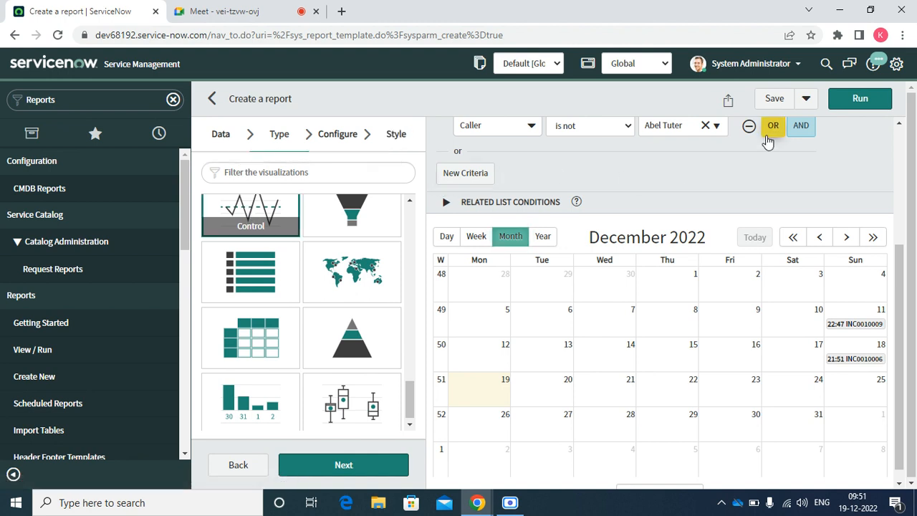
click(858, 100)
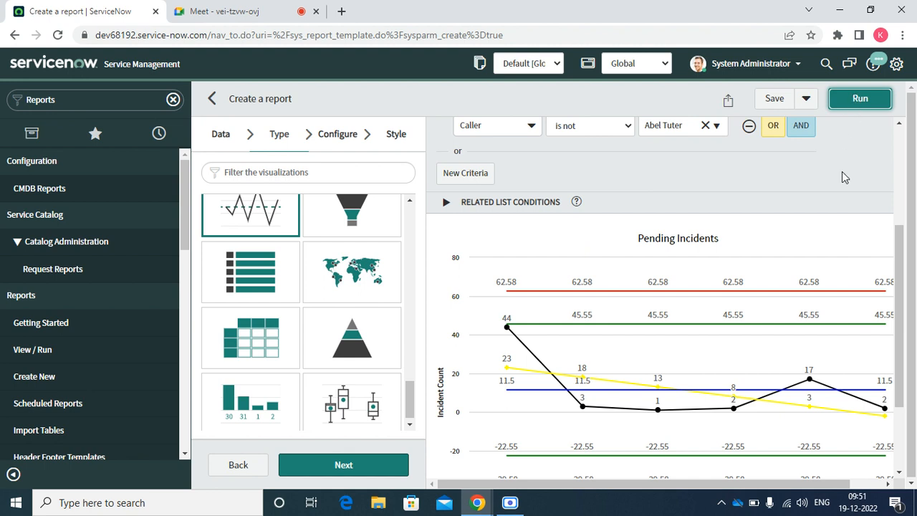
click(327, 136)
click(254, 216)
click(254, 215)
text(w)
key(BackSpace)
text(x)
key(BackSpace)
text(crea)
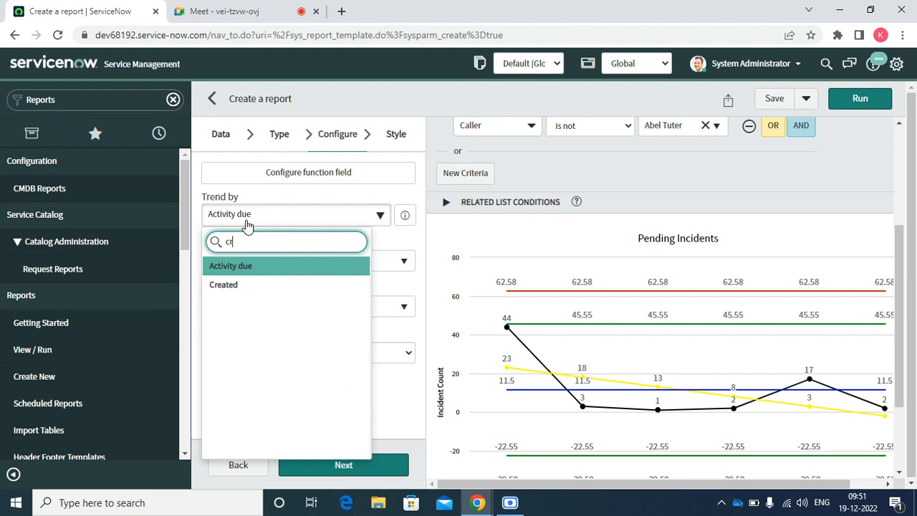
click(220, 294)
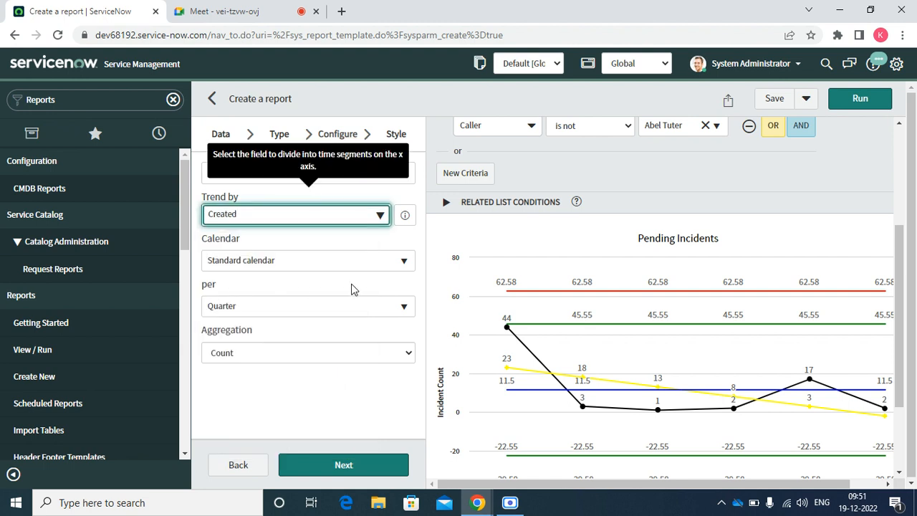
click(849, 111)
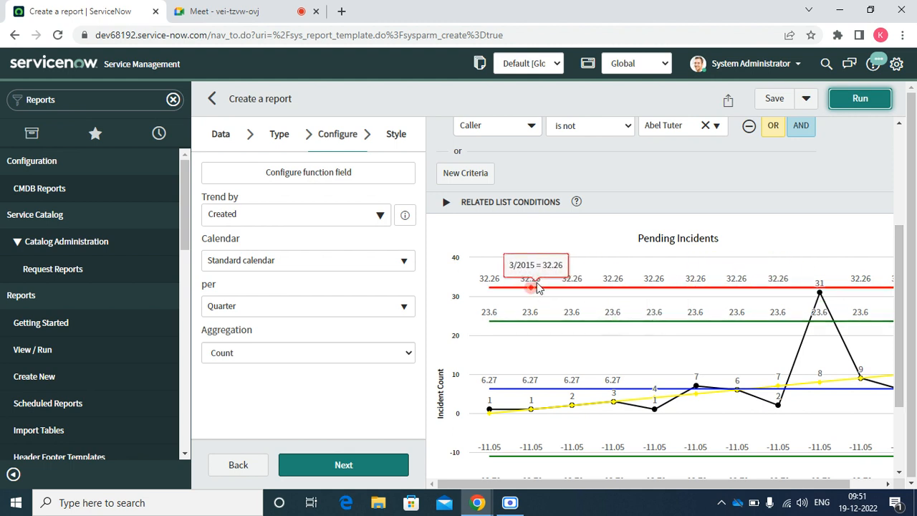
click(286, 141)
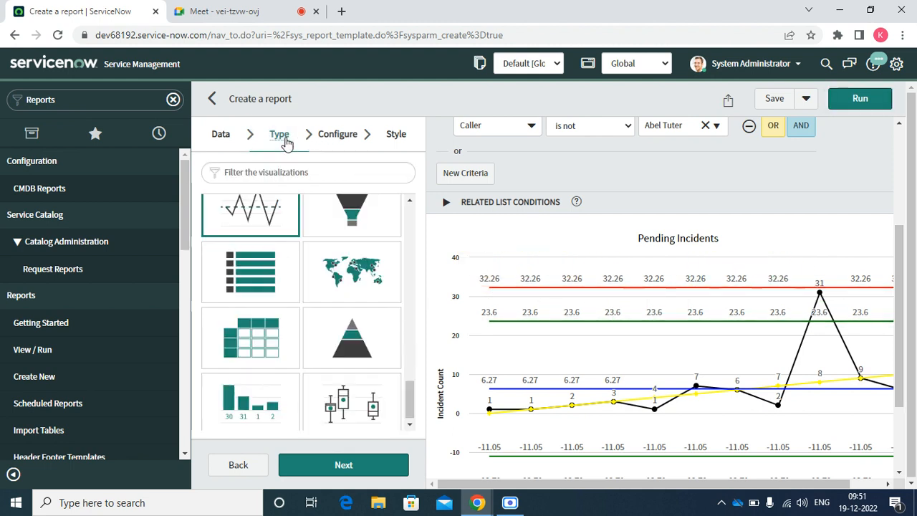
Run the report as a funnel chart and view it with its legend.
click(336, 219)
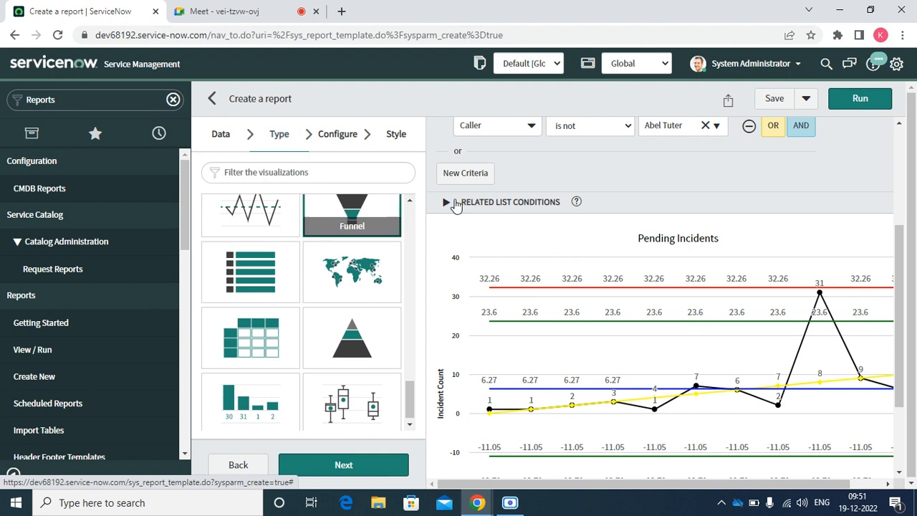
click(860, 100)
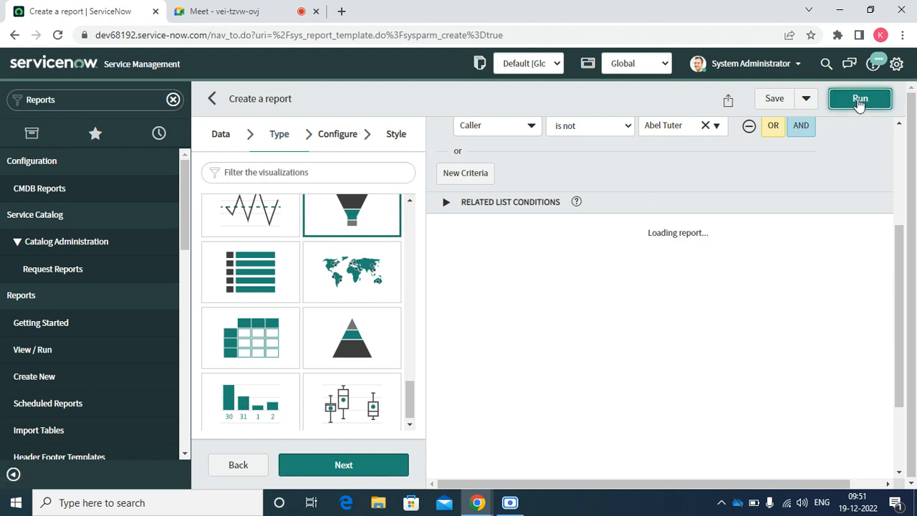
click(900, 475)
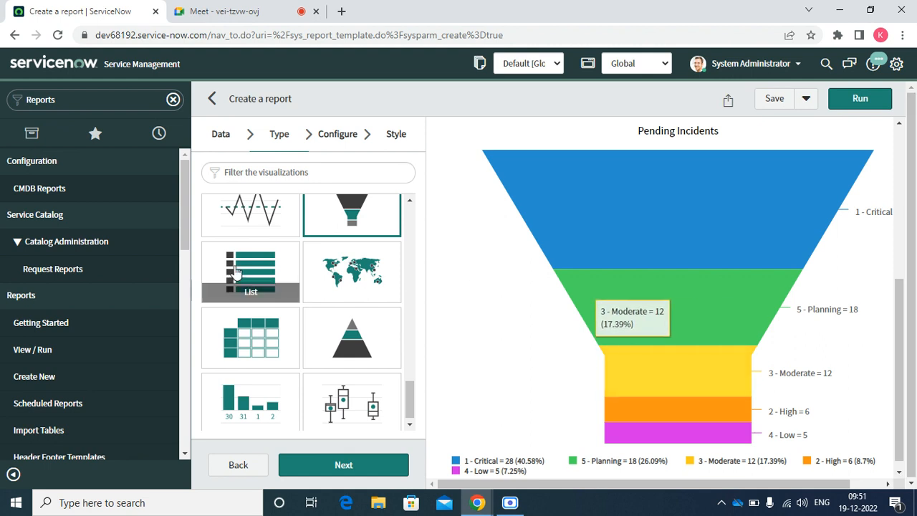
Show Pending Incidents as a list grouped by priority.
click(241, 270)
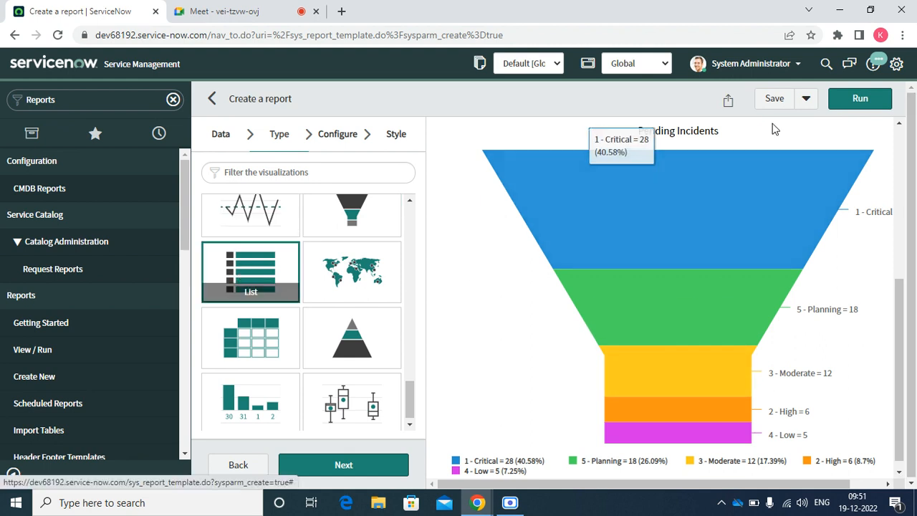
click(863, 99)
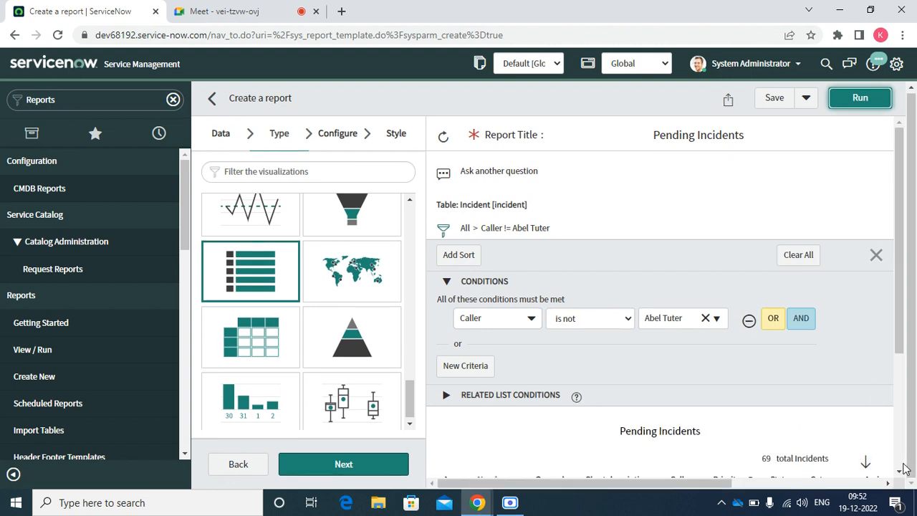
scroll(900, 473, down, 3)
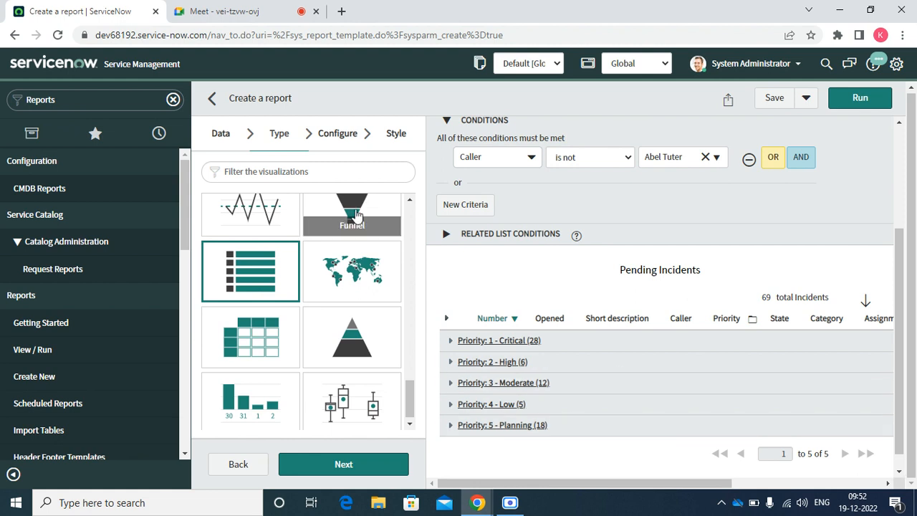
Try the report as a map, which cannot generate without map data.
click(339, 271)
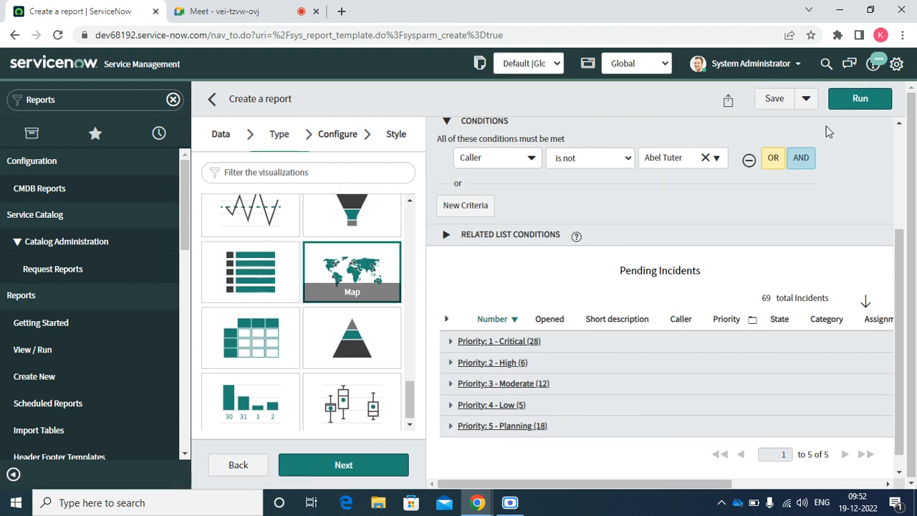
click(869, 106)
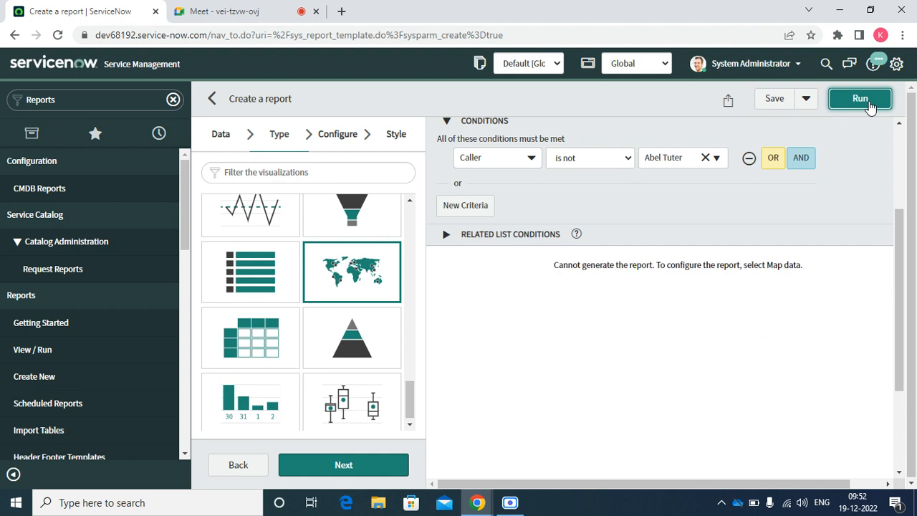
click(248, 334)
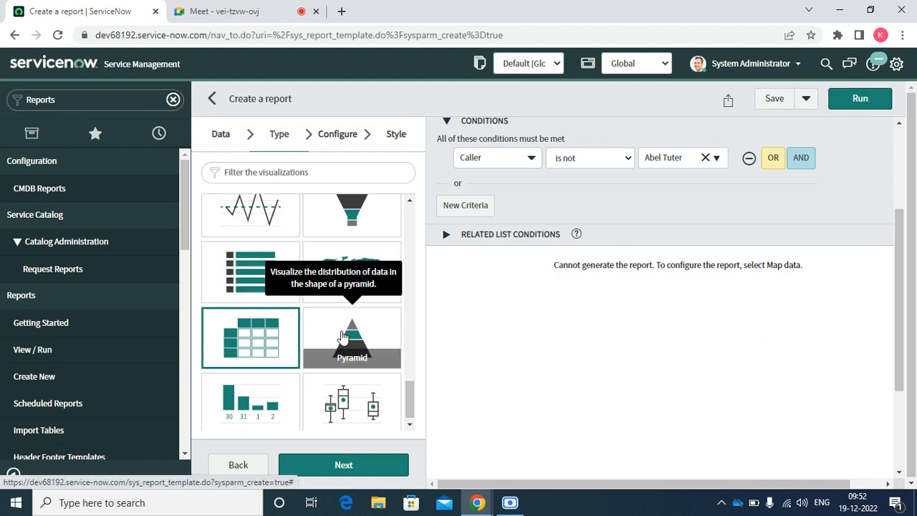
Run the report as a pyramid chart by priority.
click(342, 334)
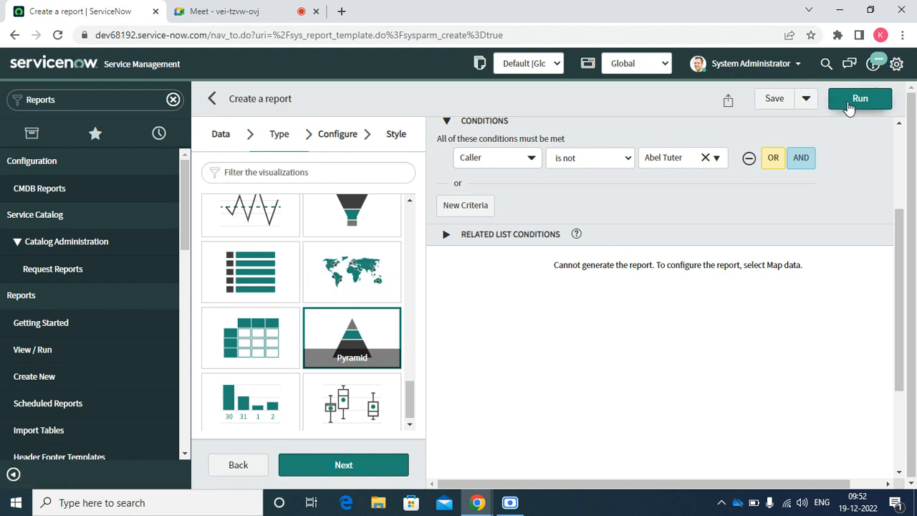
click(849, 106)
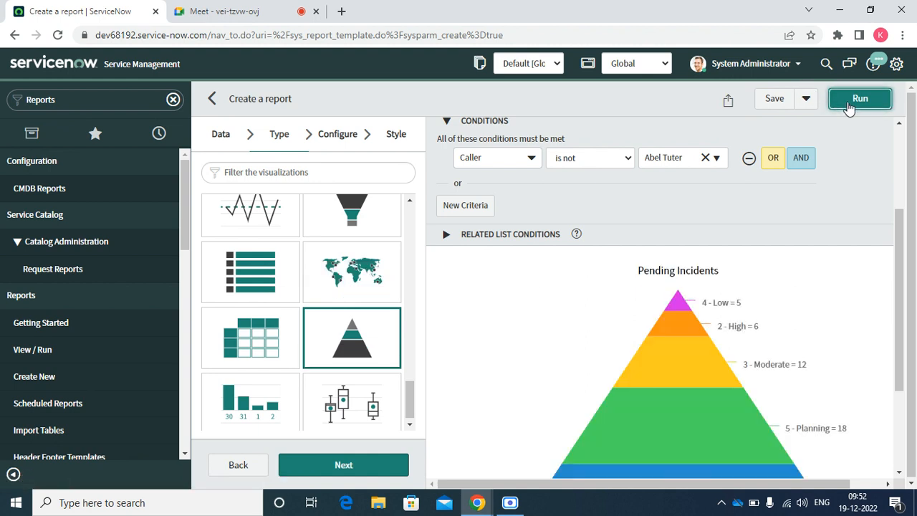
click(901, 475)
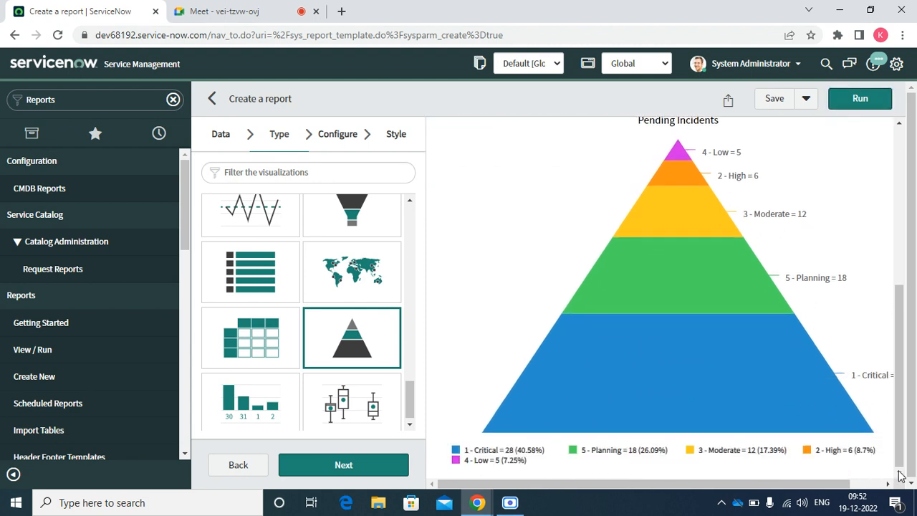
Add a data table under the pyramid, showing counts per priority totalling 69.
click(343, 140)
click(246, 237)
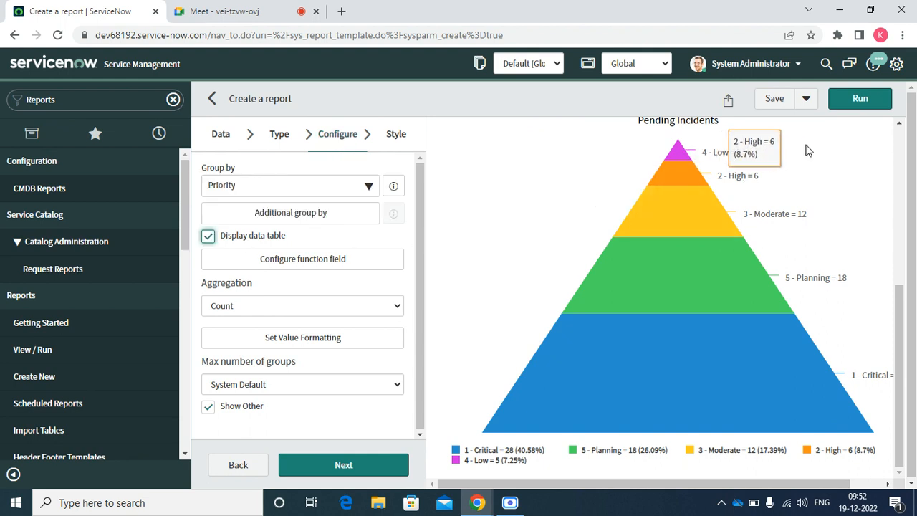
click(850, 104)
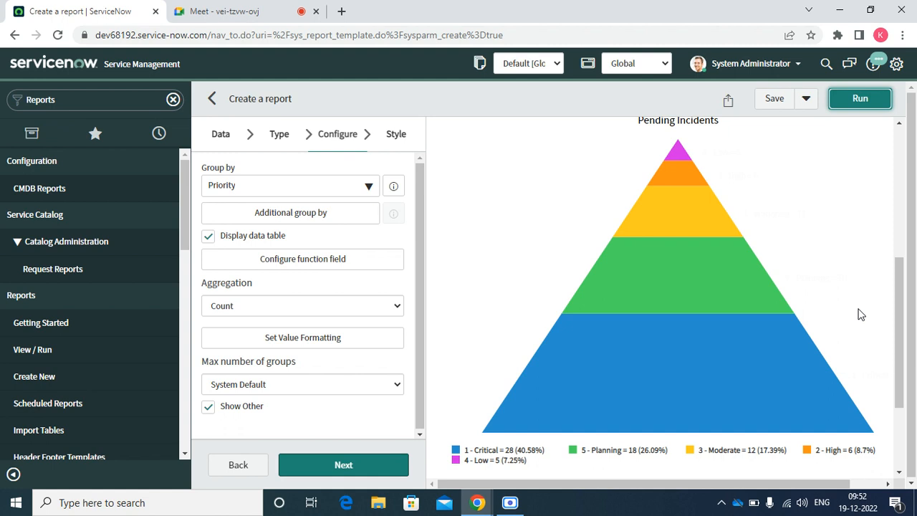
click(899, 473)
click(899, 473)
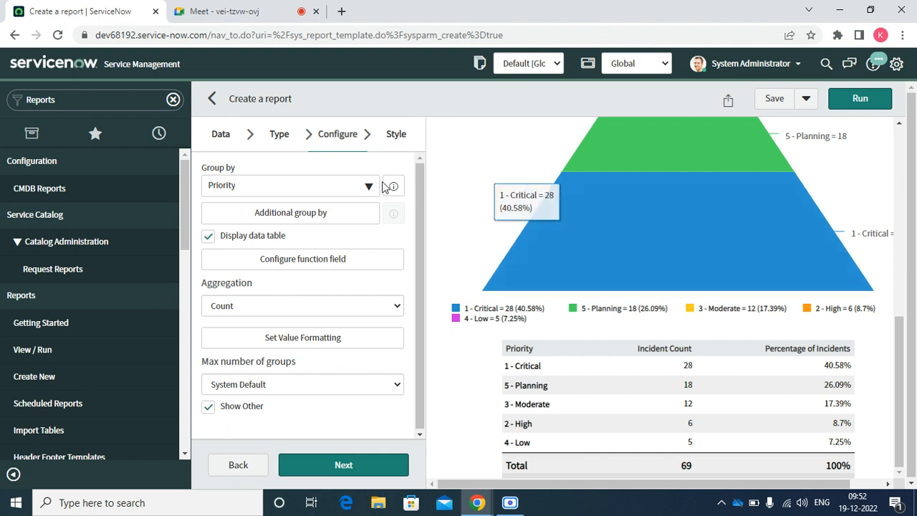
click(274, 136)
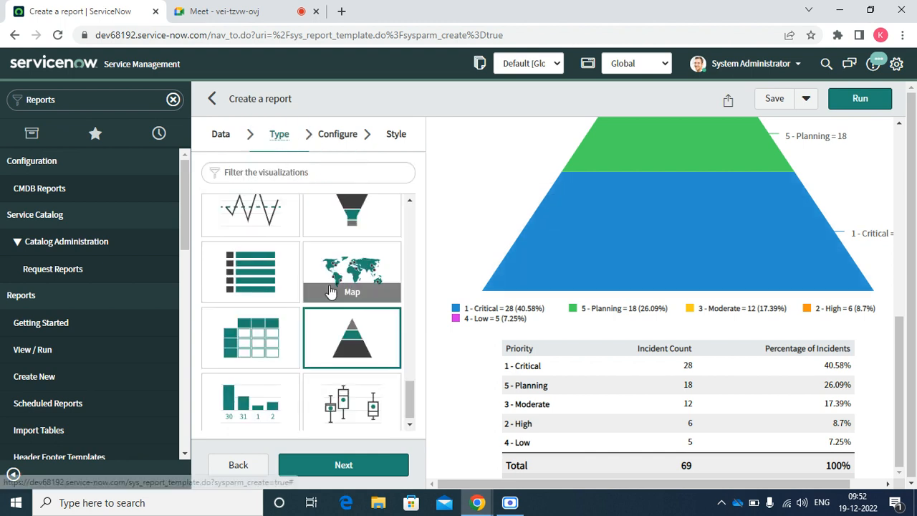
click(409, 425)
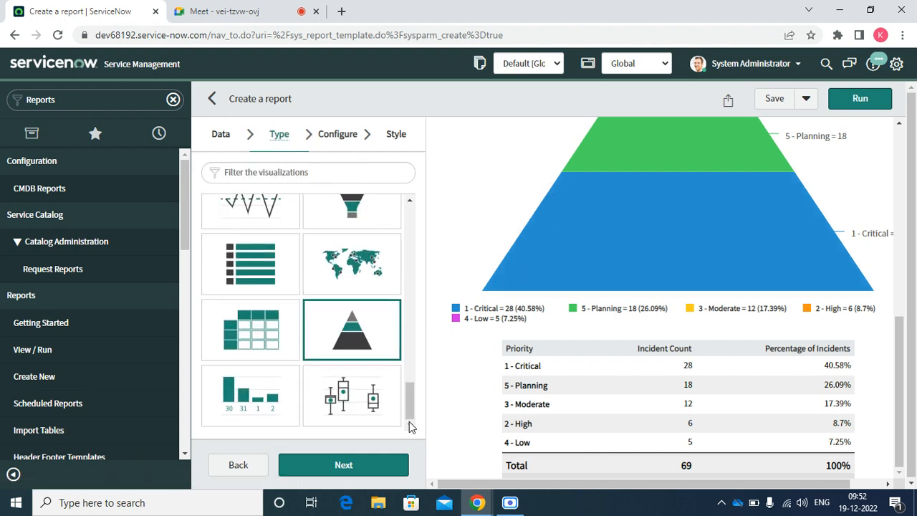
Run a trend chart of Pending Incidents by Created date per quarter.
click(250, 386)
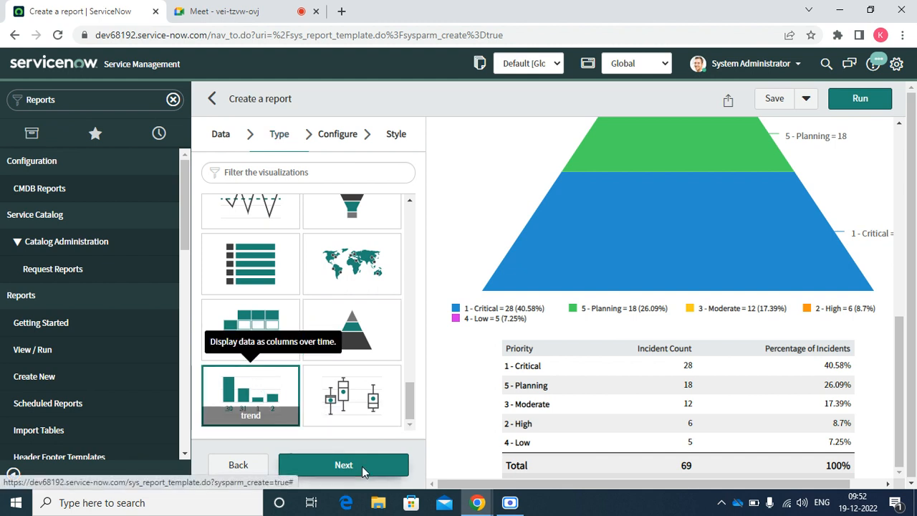
click(349, 466)
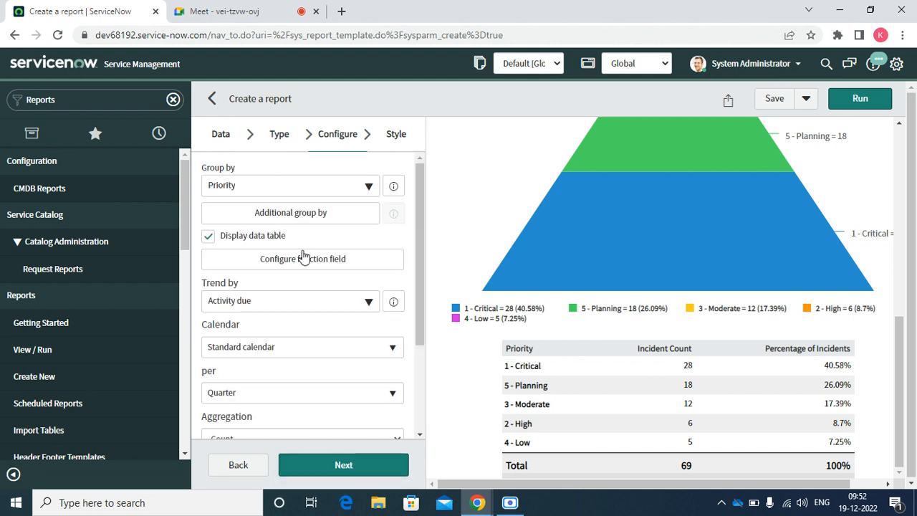
click(265, 301)
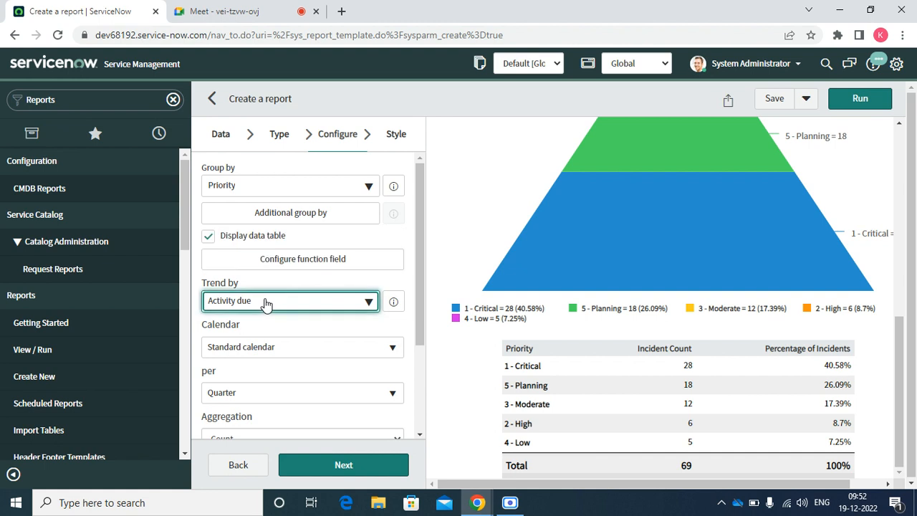
text(e)
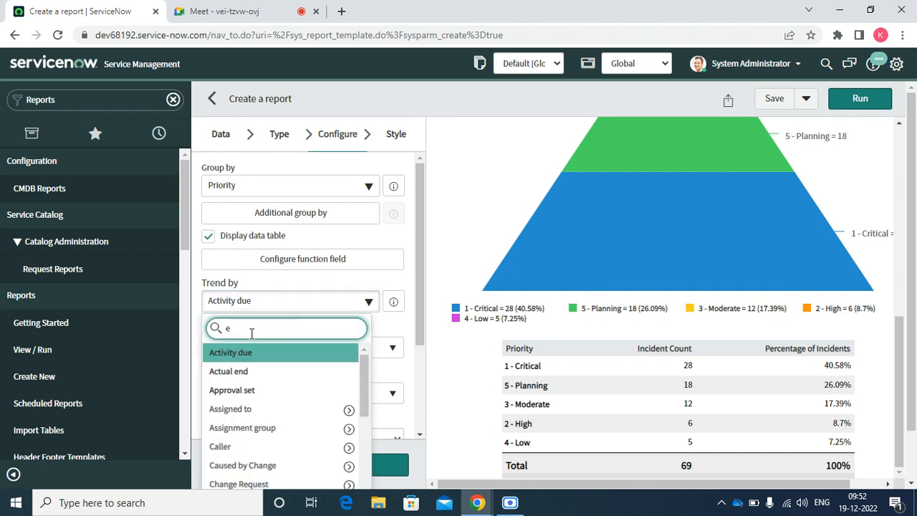
key(BackSpace)
text(cre)
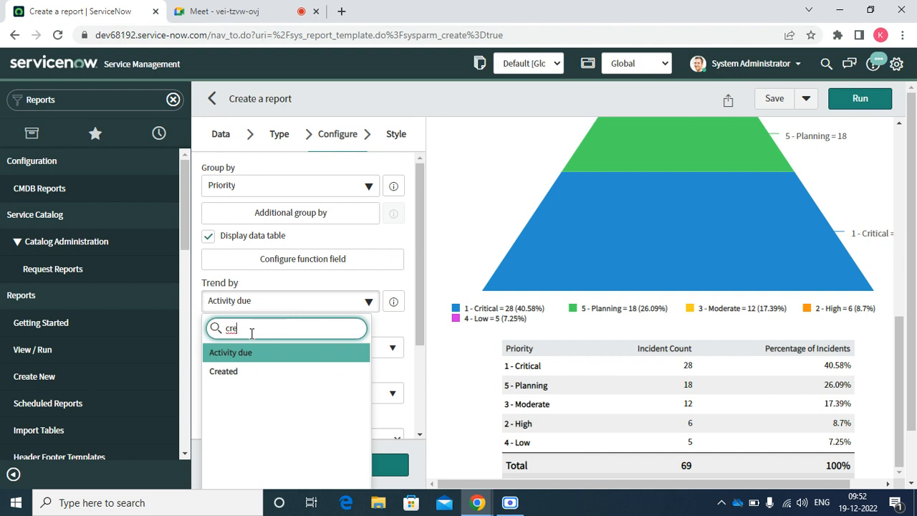
click(223, 371)
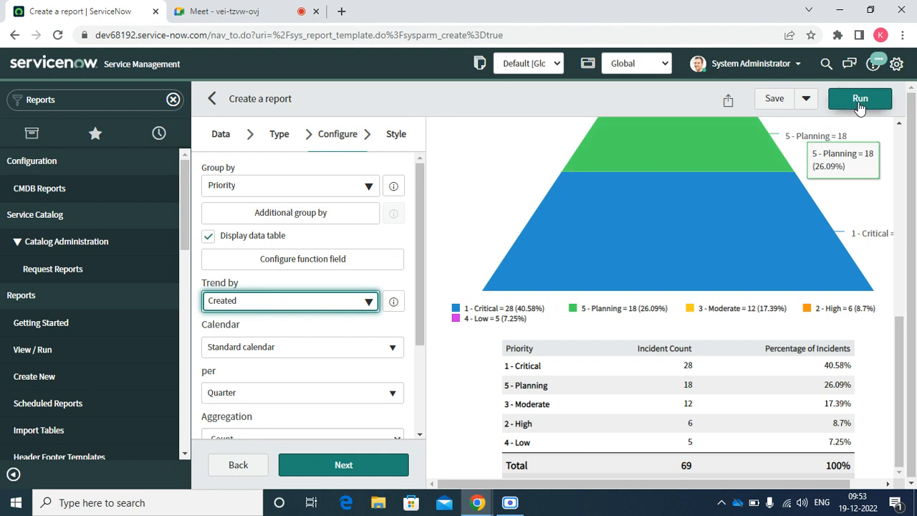
click(860, 101)
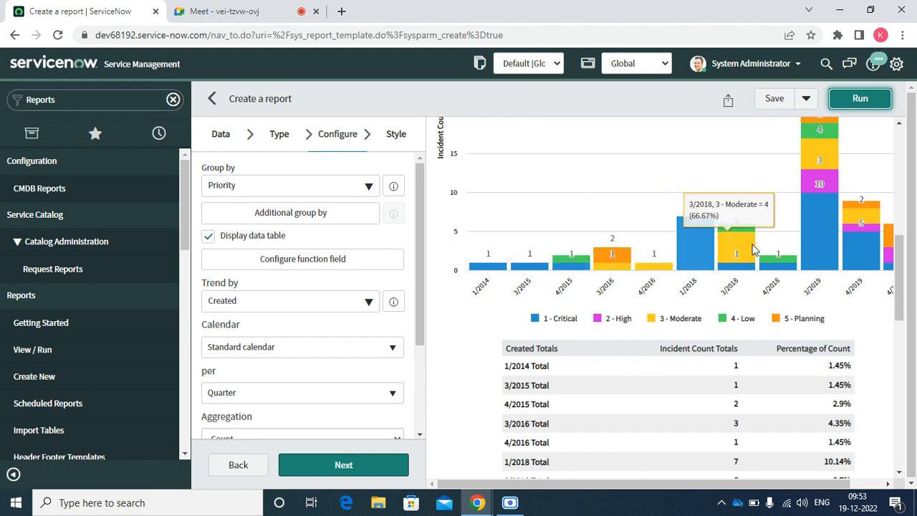
Run the report as a trendbox chart of incident counts per priority.
click(284, 140)
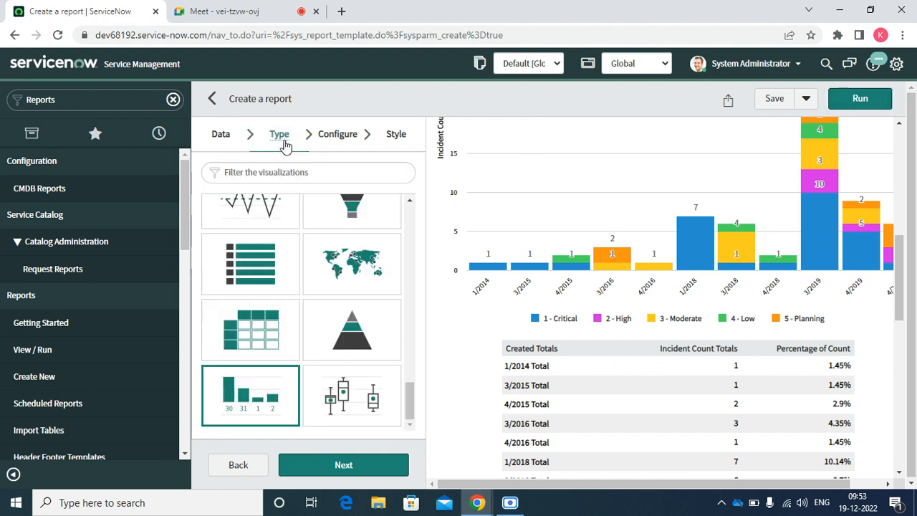
click(348, 391)
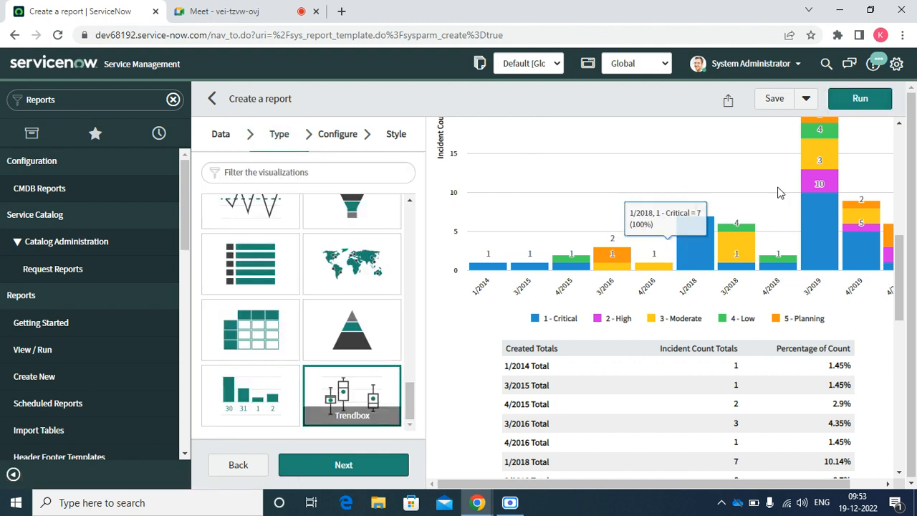
click(873, 103)
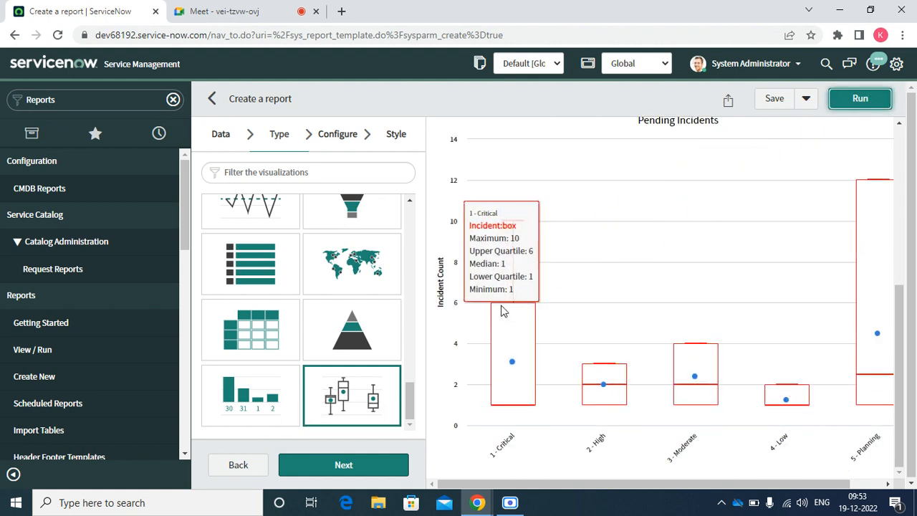
click(900, 125)
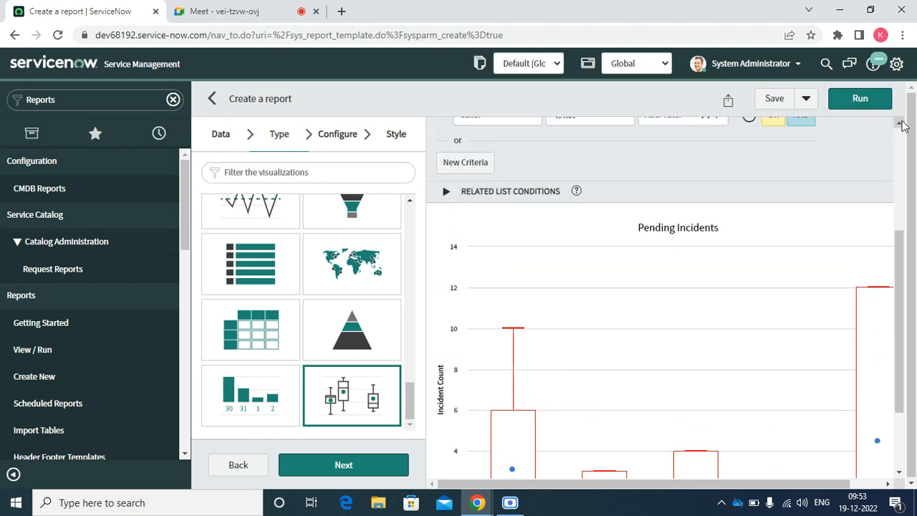
click(899, 476)
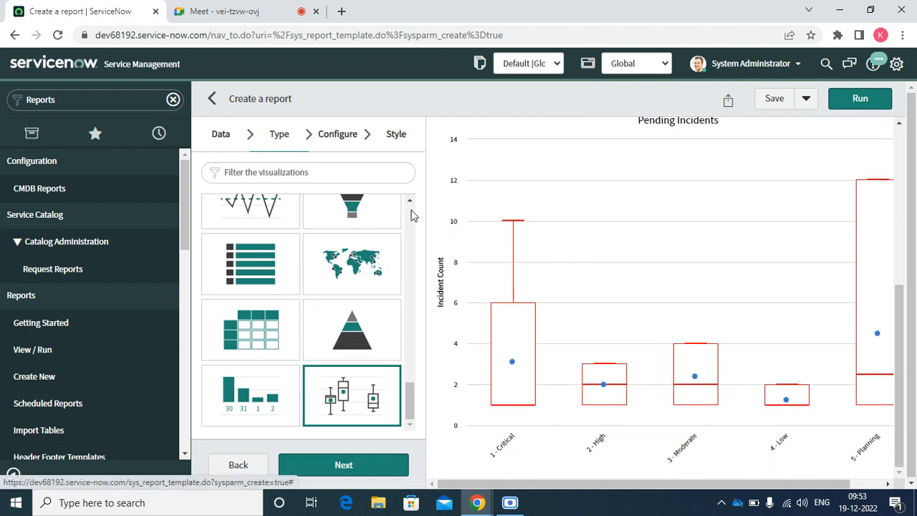
scroll(411, 215, up, 15)
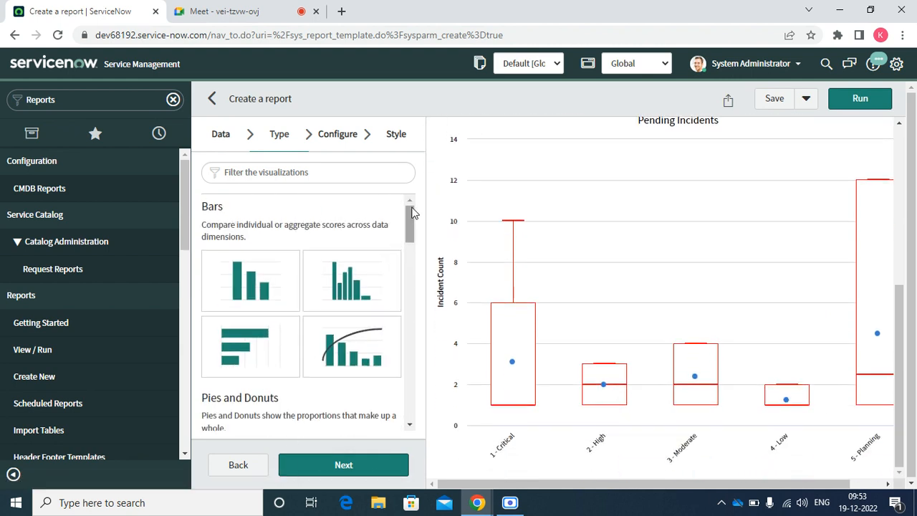
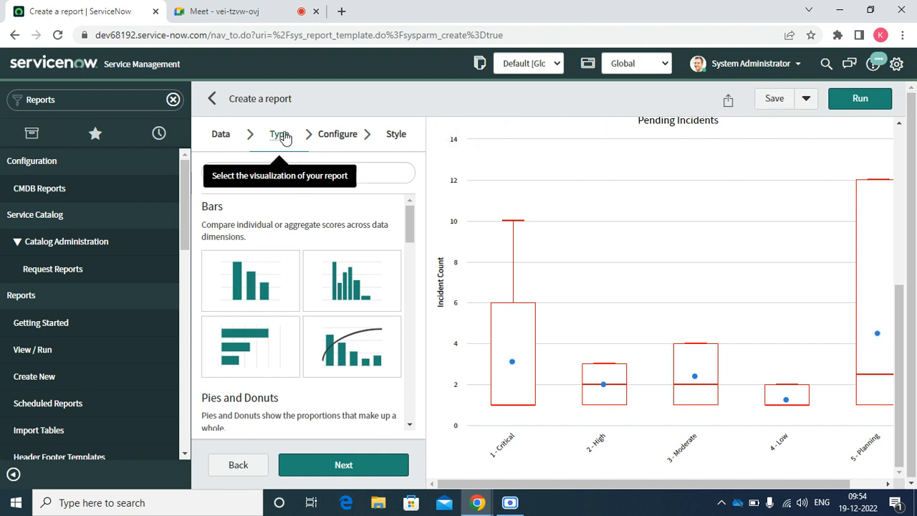
Search the report types for 'list' and switch the report to the List type.
click(259, 172)
text(li)
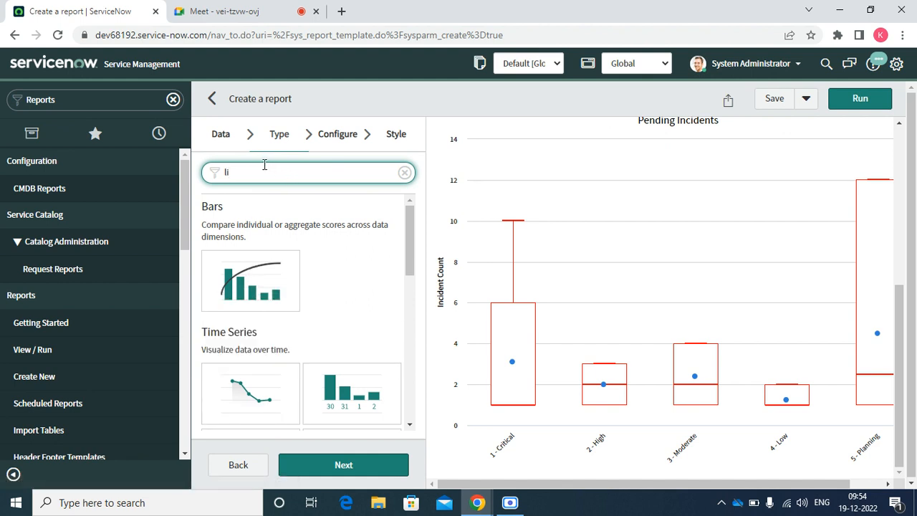
text(st)
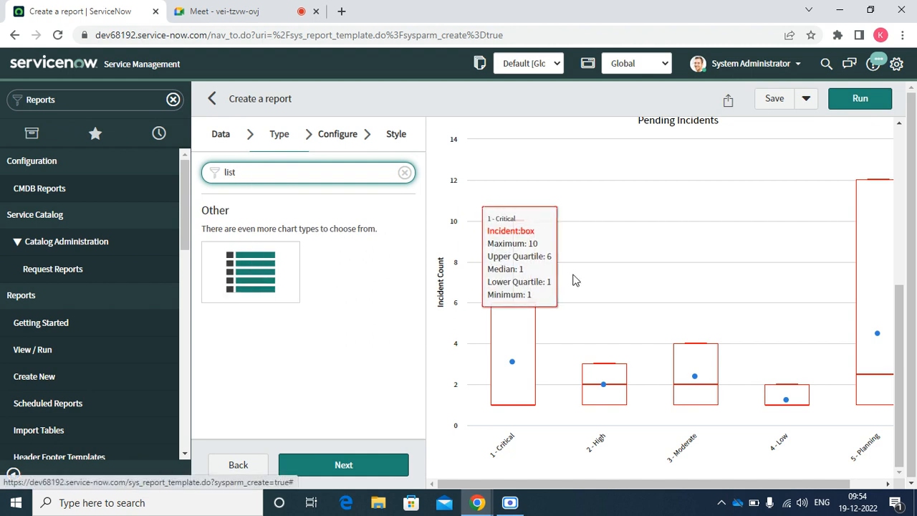
click(848, 98)
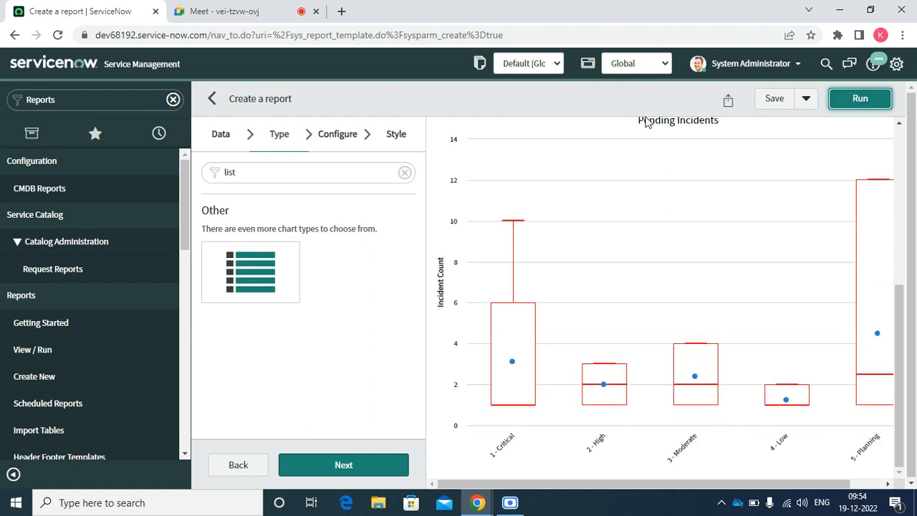
click(257, 273)
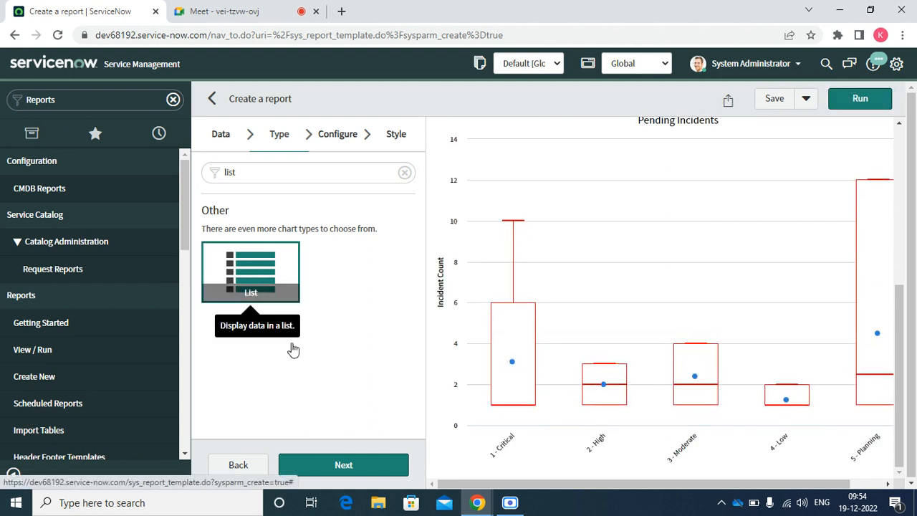
click(337, 466)
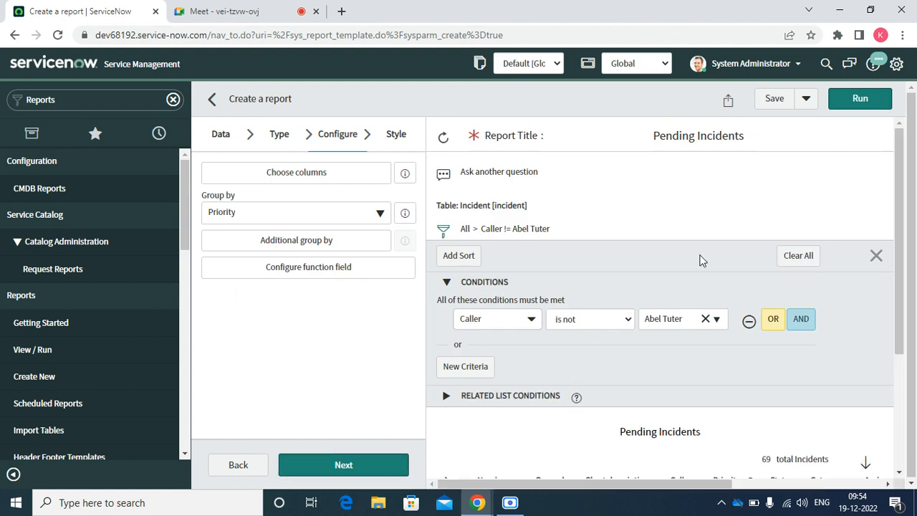
Set Group by to -- None -- instead of Priority and rerun the list.
click(289, 218)
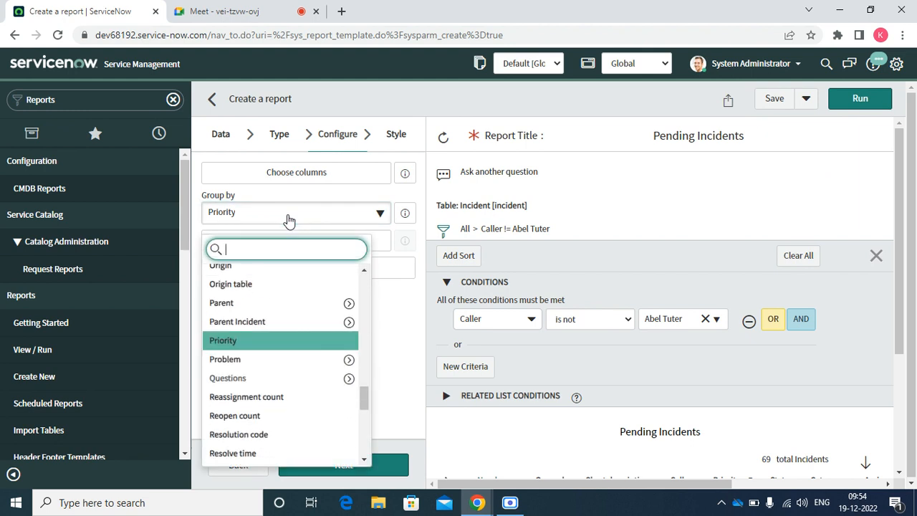
double_click(289, 222)
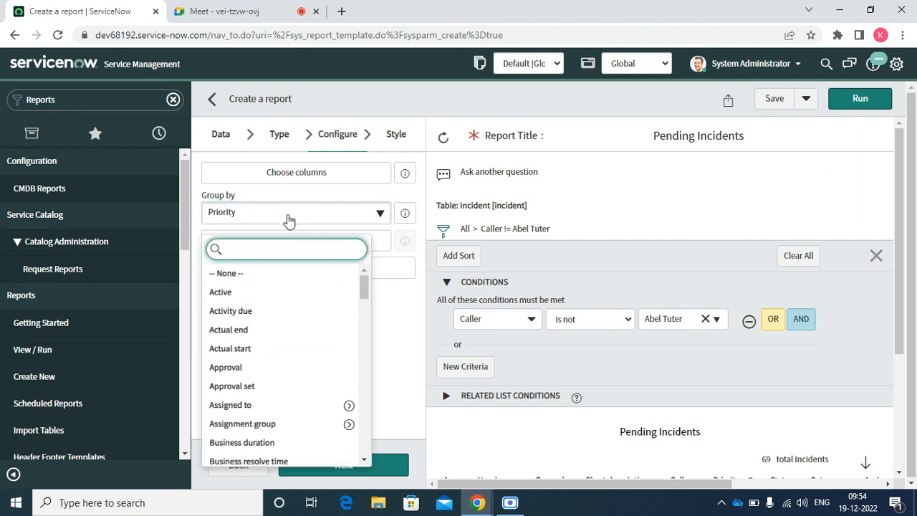
click(231, 273)
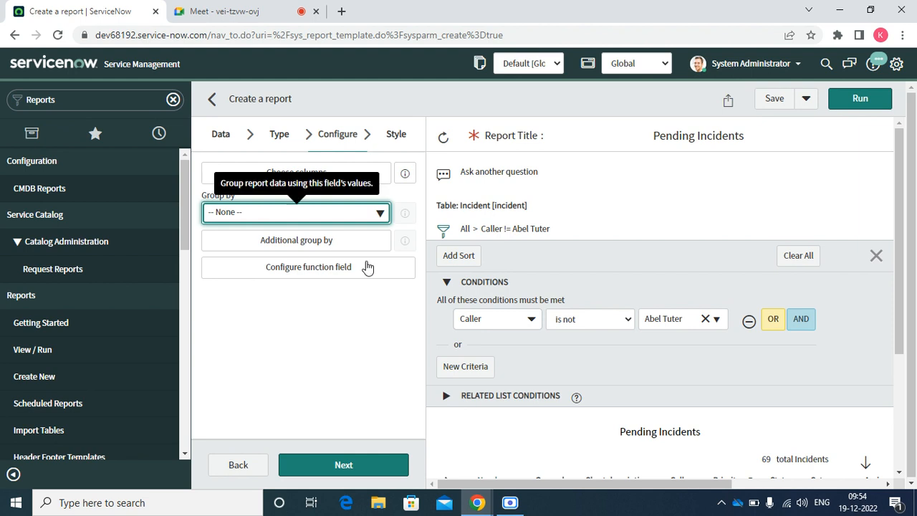
click(865, 103)
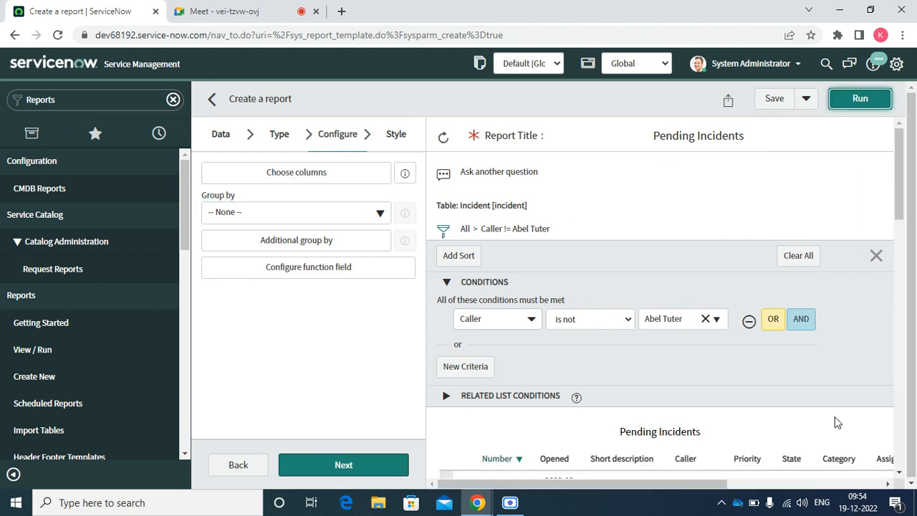
scroll(899, 474, down, 3)
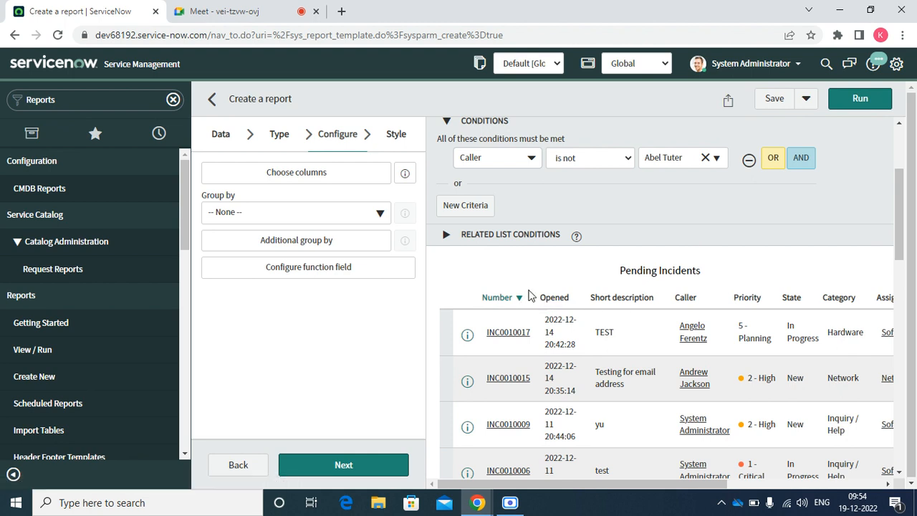
Move Opened to the first column and remove the Updated by and Updated columns.
click(327, 175)
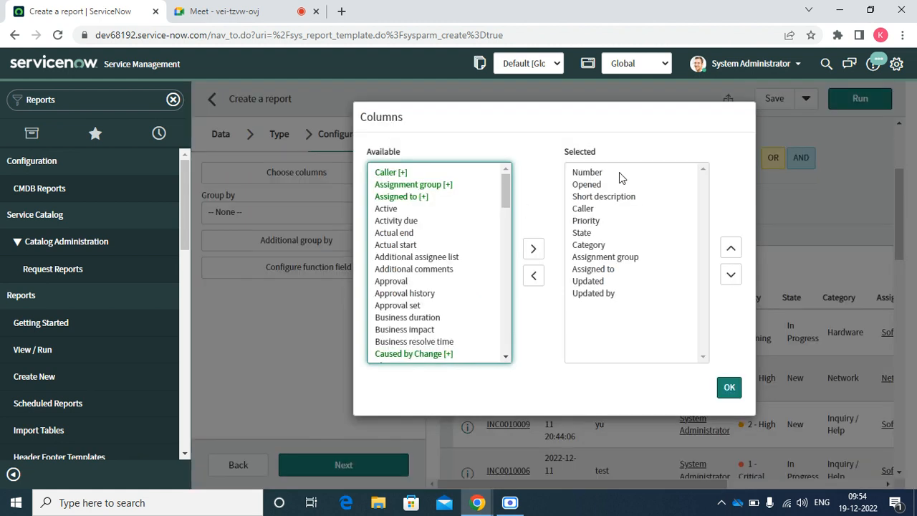
click(599, 184)
click(730, 249)
click(606, 294)
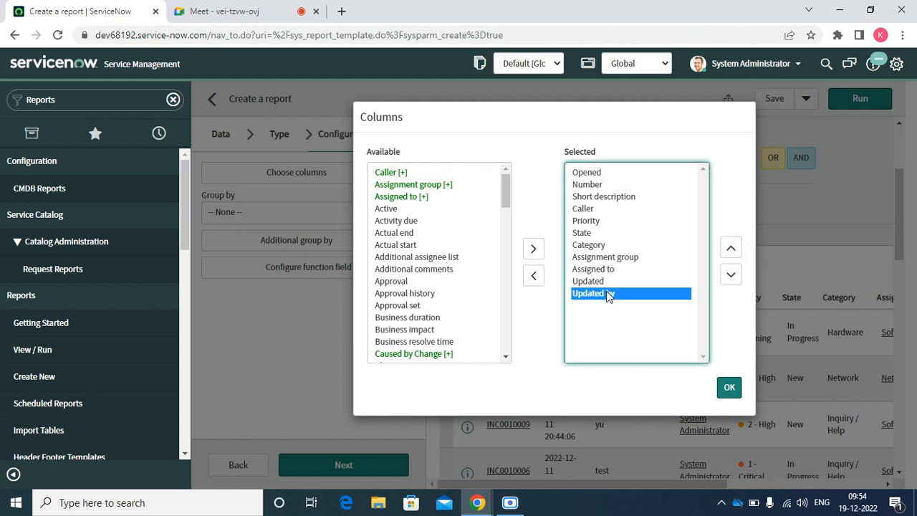
click(533, 276)
double_click(577, 283)
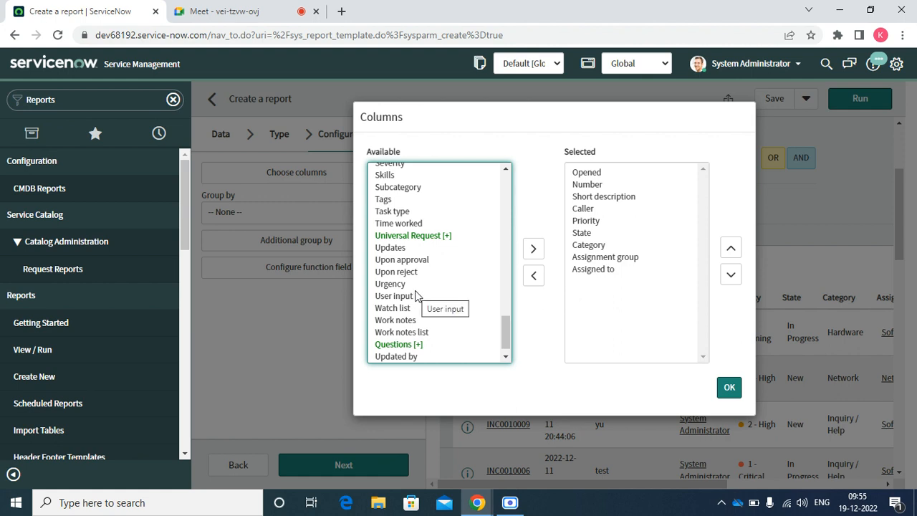
Add a Subcategory column after Category, apply the columns and rerun the report.
click(397, 262)
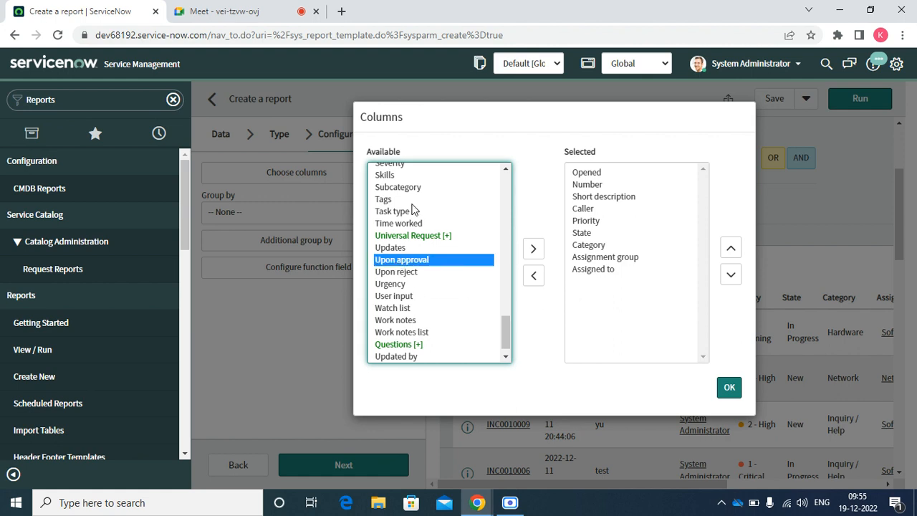
click(413, 188)
double_click(413, 188)
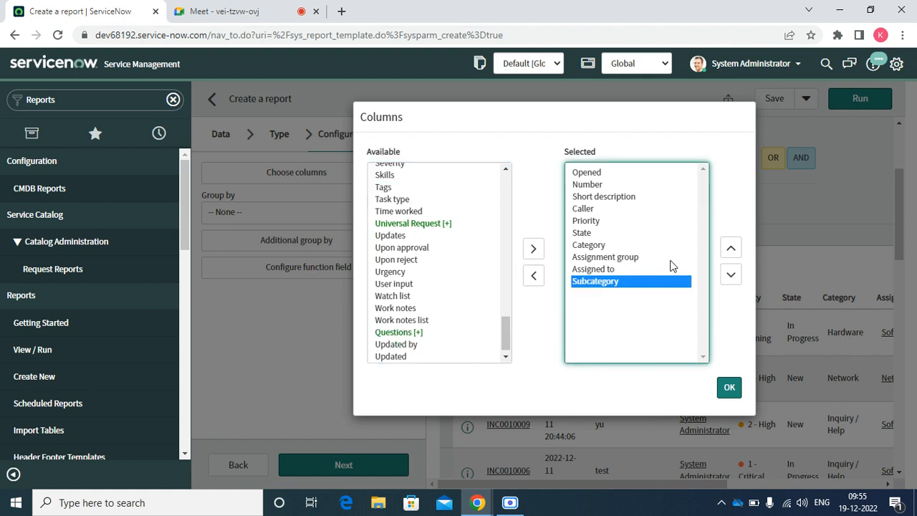
click(731, 248)
click(730, 248)
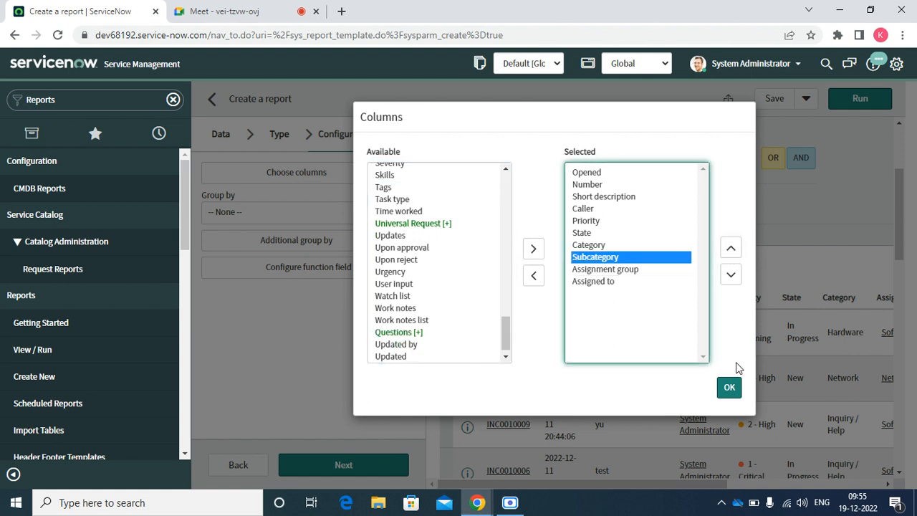
click(728, 388)
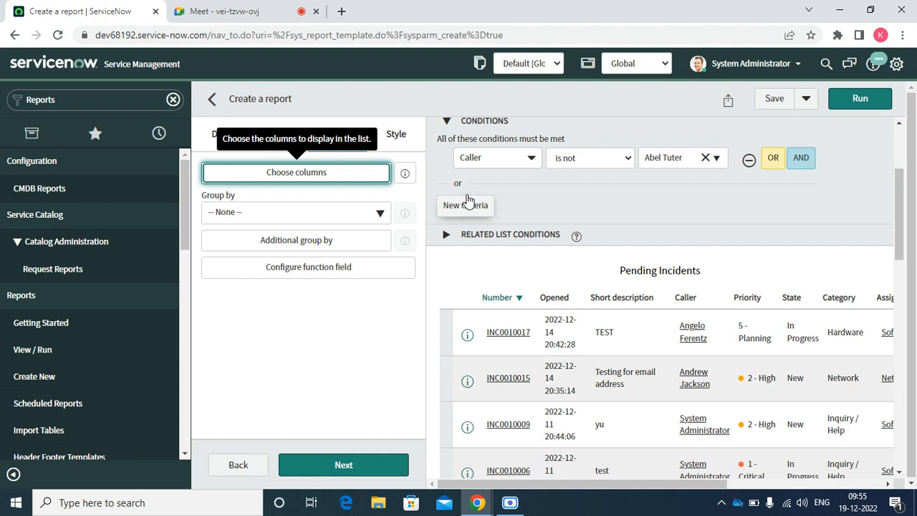
click(859, 101)
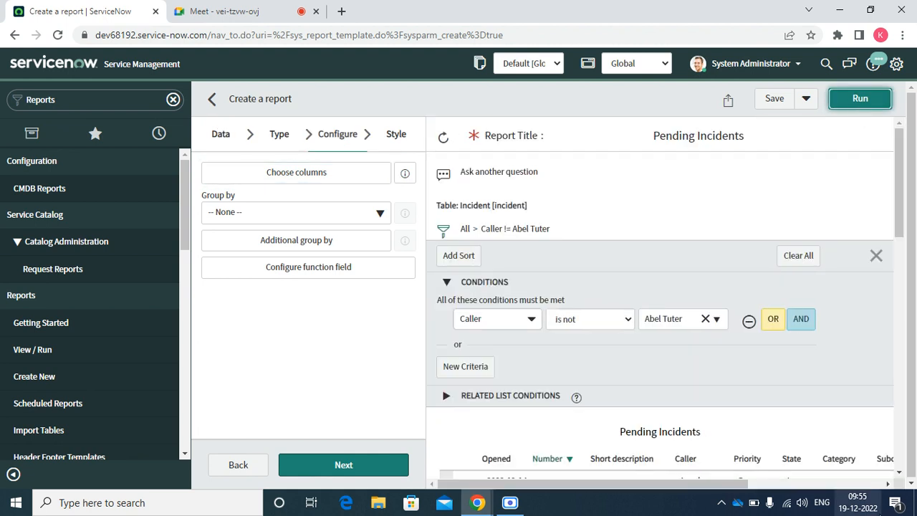
Delete the Caller 'is not' condition and rerun the report with no filters.
click(908, 486)
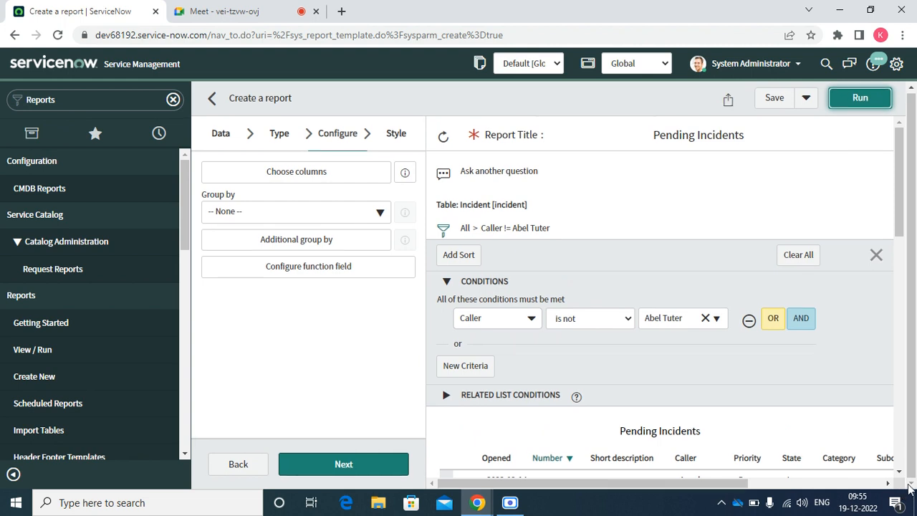
click(888, 484)
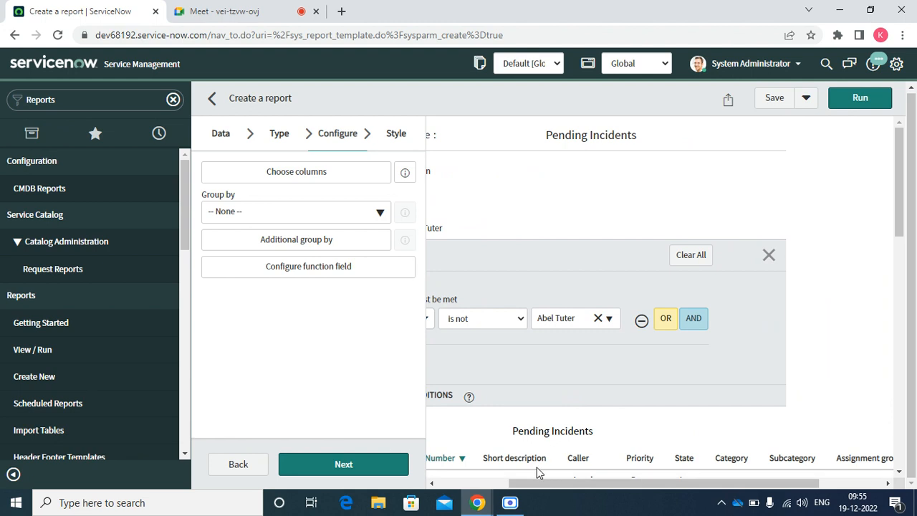
click(433, 484)
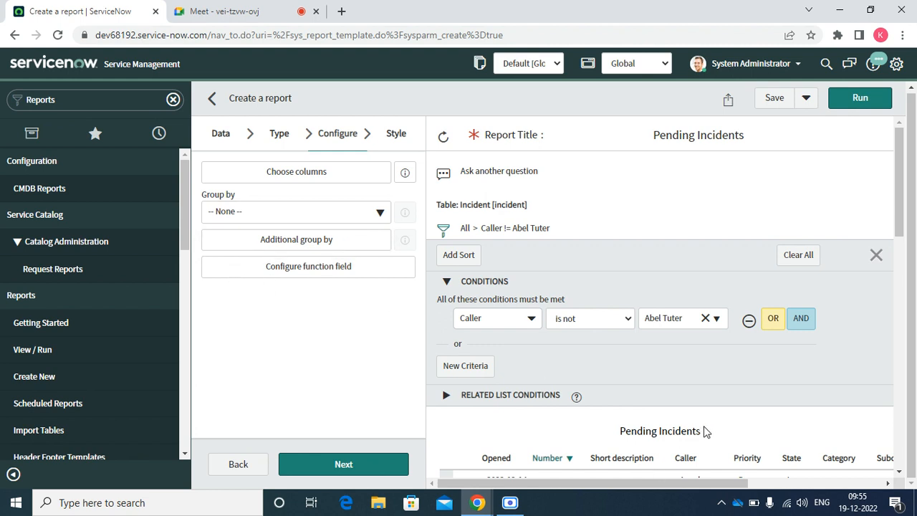
click(749, 321)
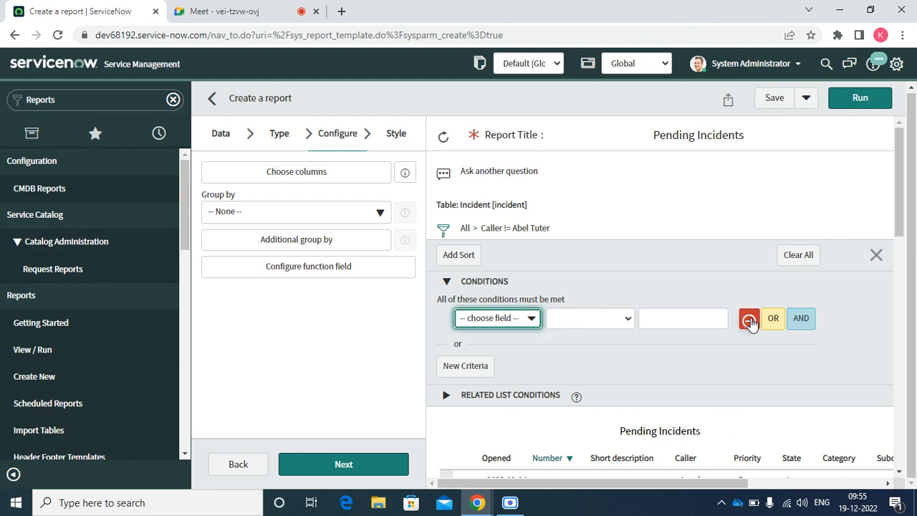
click(856, 96)
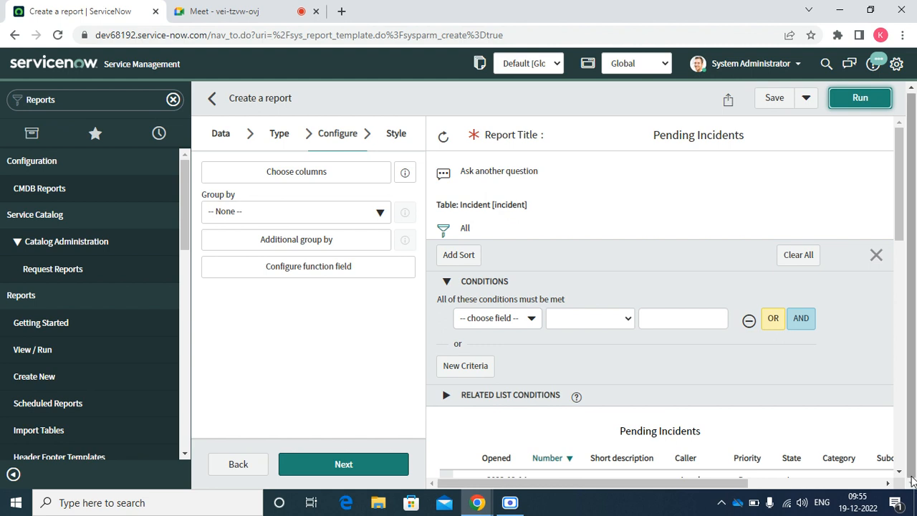
click(900, 474)
scroll(902, 479, down, 5)
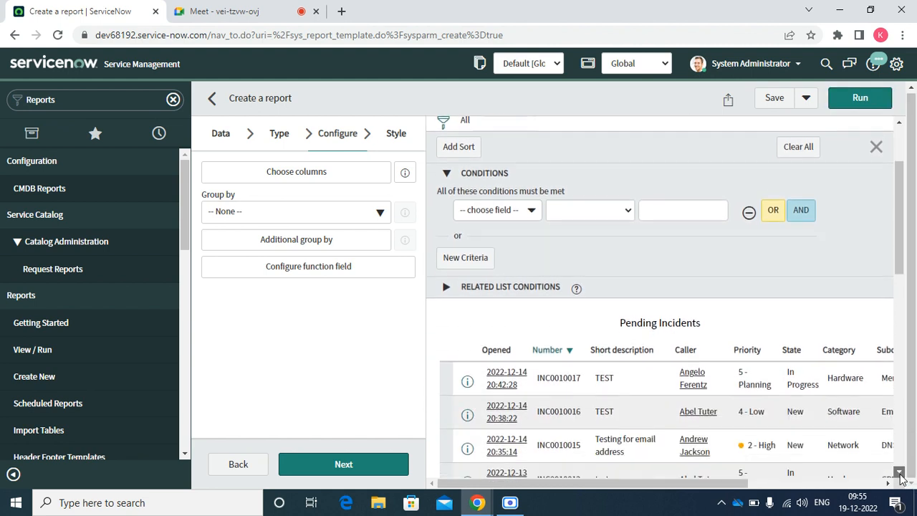
click(899, 123)
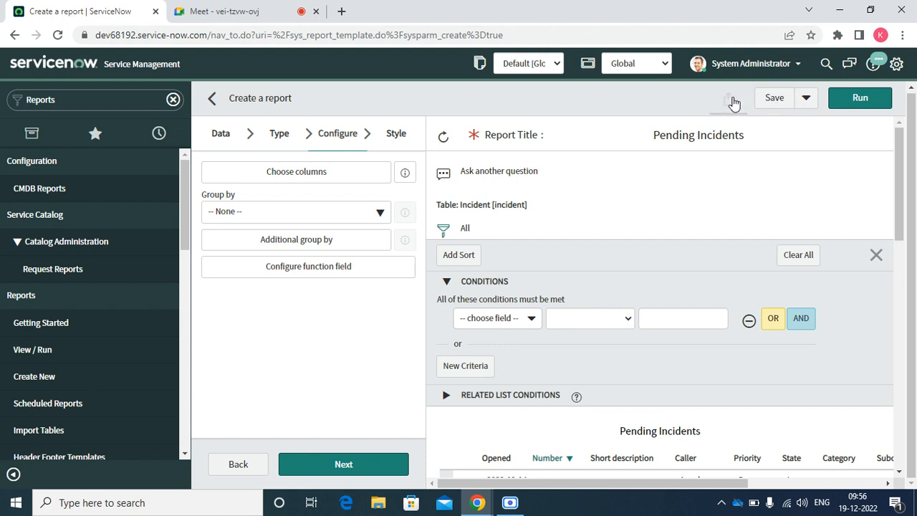
Save Pending Incidents as a new report and go to Reports View / Run.
click(812, 100)
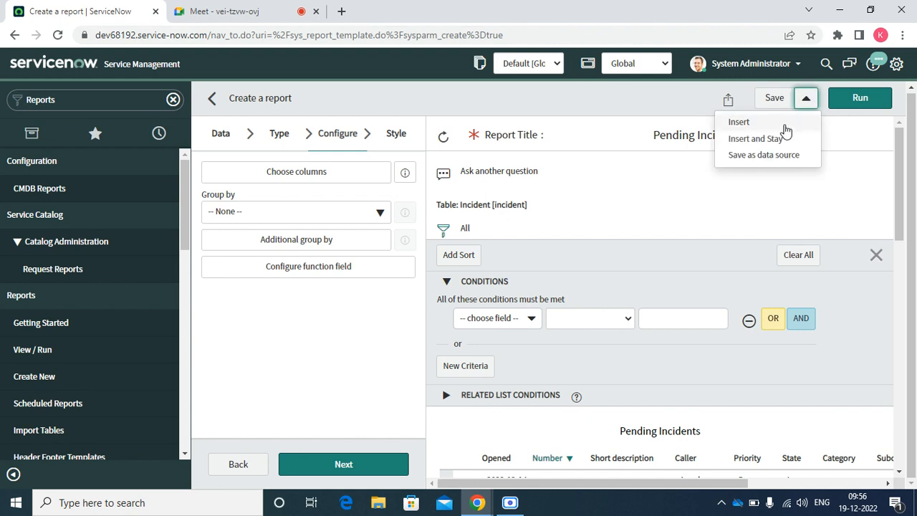
drag(643, 173, 780, 98)
click(781, 98)
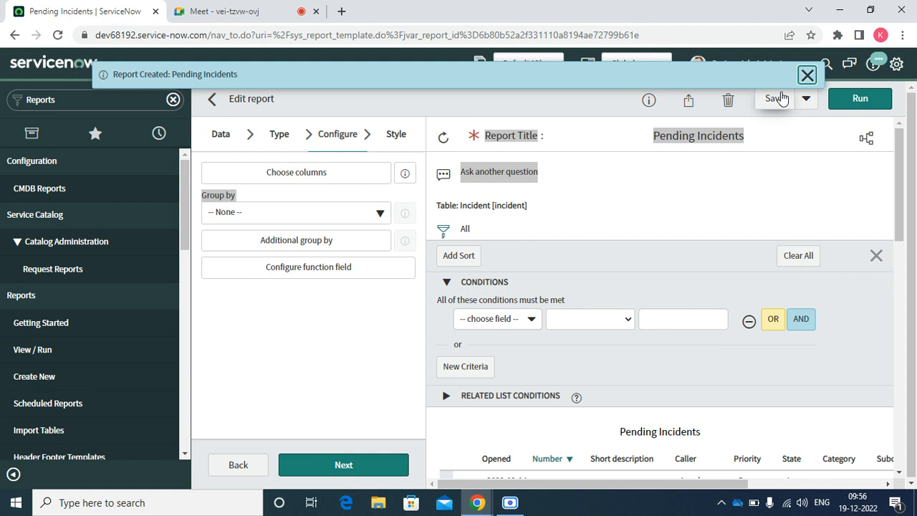
click(42, 345)
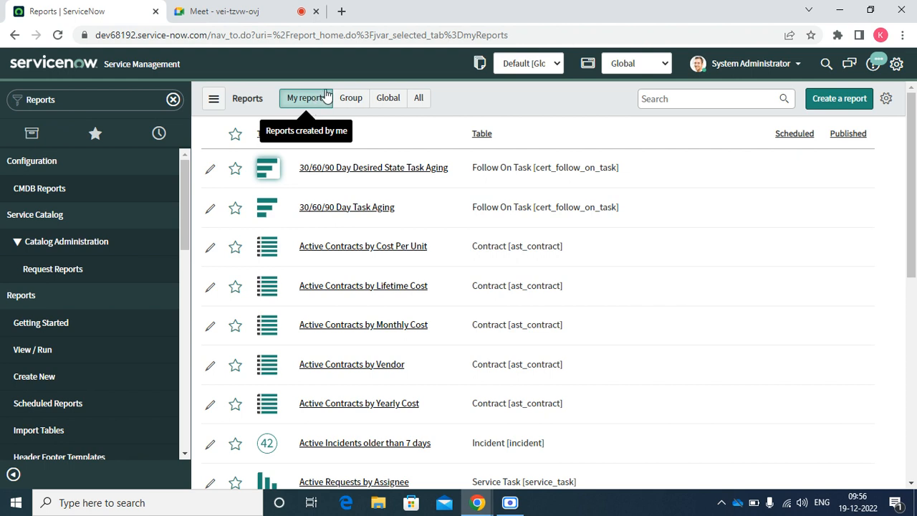
Show all reports, search 'pending', and open Pending Incidents in the report editor.
click(351, 100)
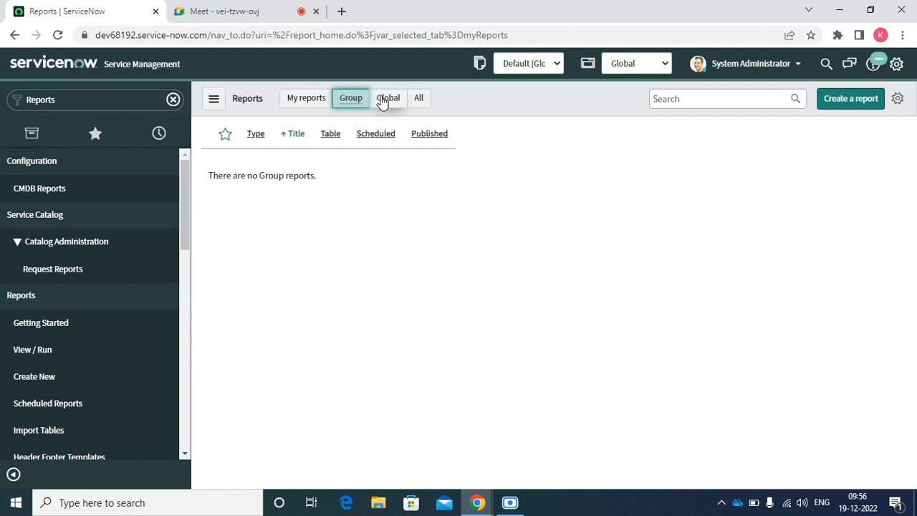
click(383, 101)
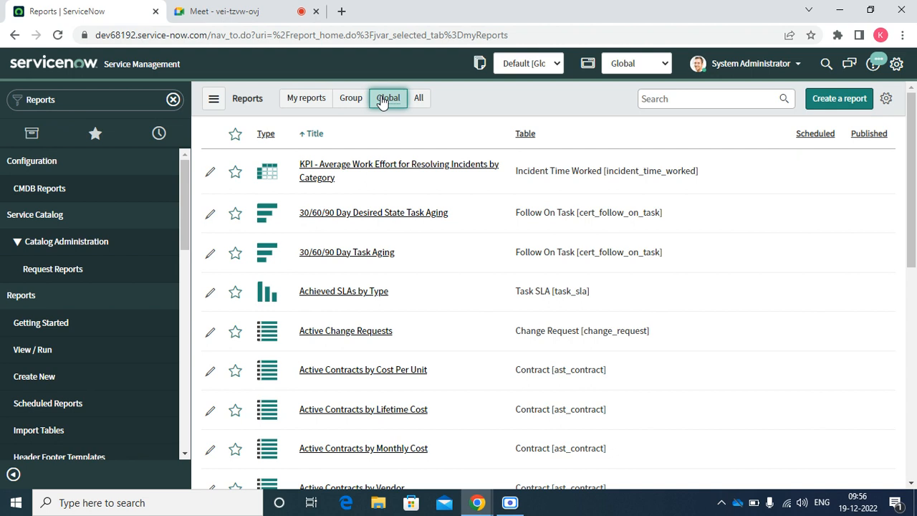
click(418, 101)
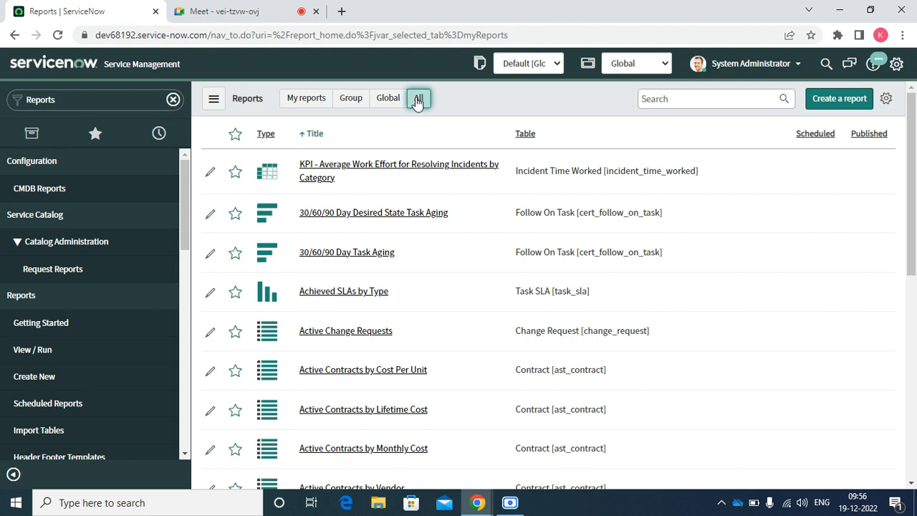
click(687, 101)
text(pe)
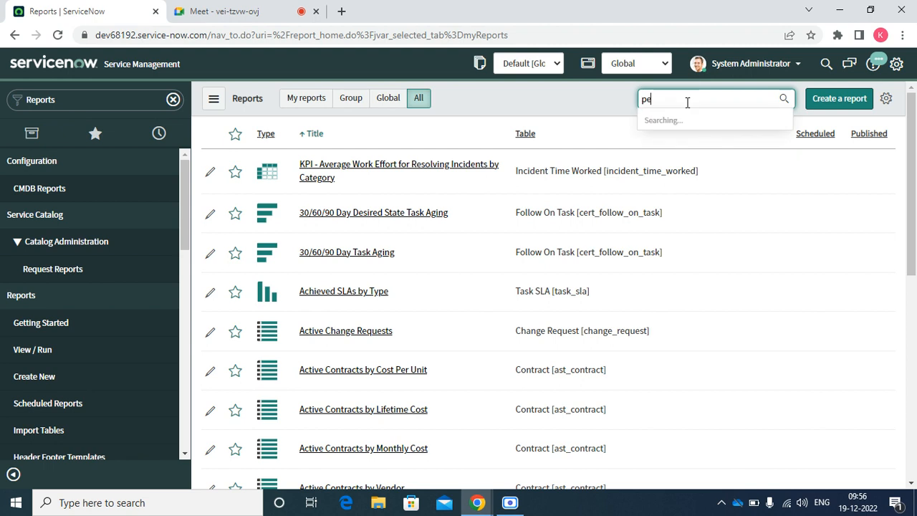
text(nding)
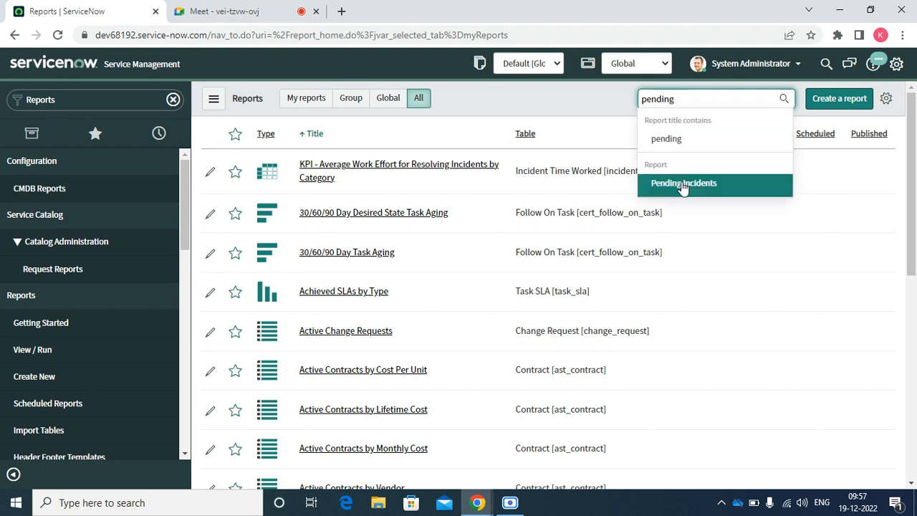
click(682, 183)
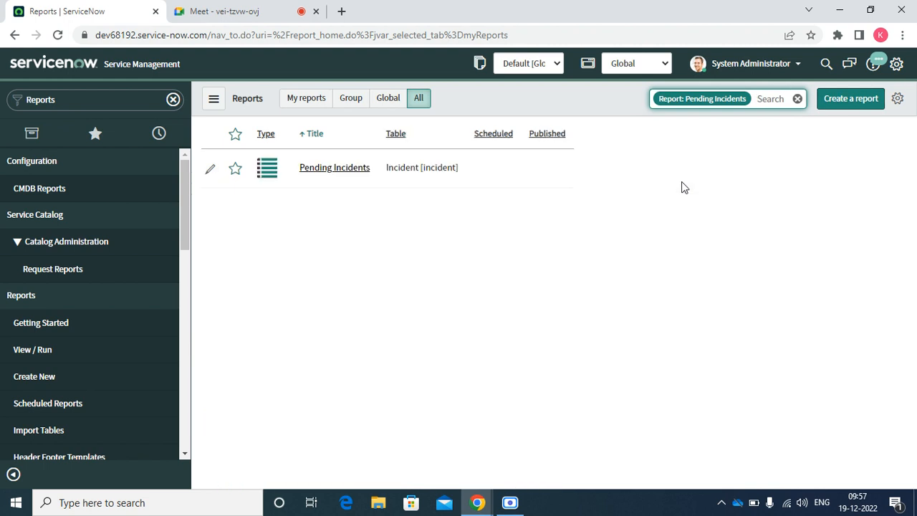
click(352, 170)
click(353, 170)
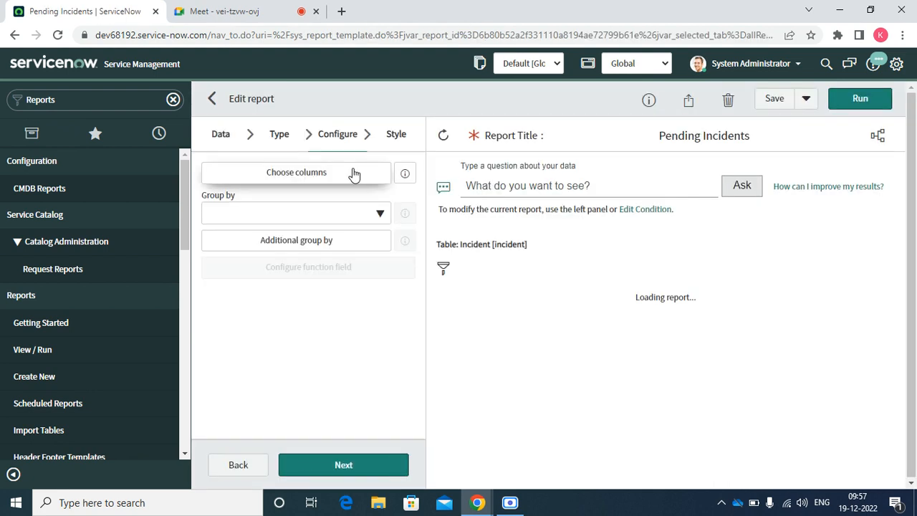
Review the column chooser, sharing menu and Save options without changing anything.
click(351, 172)
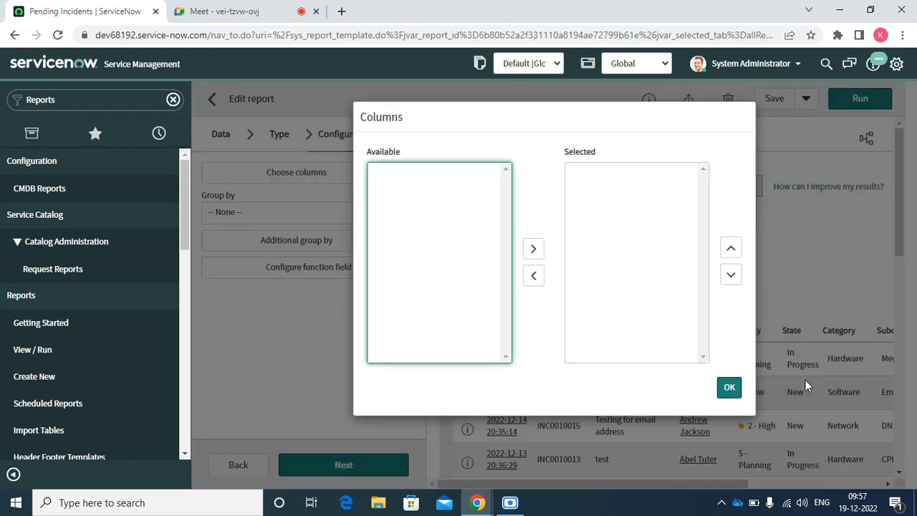
click(724, 389)
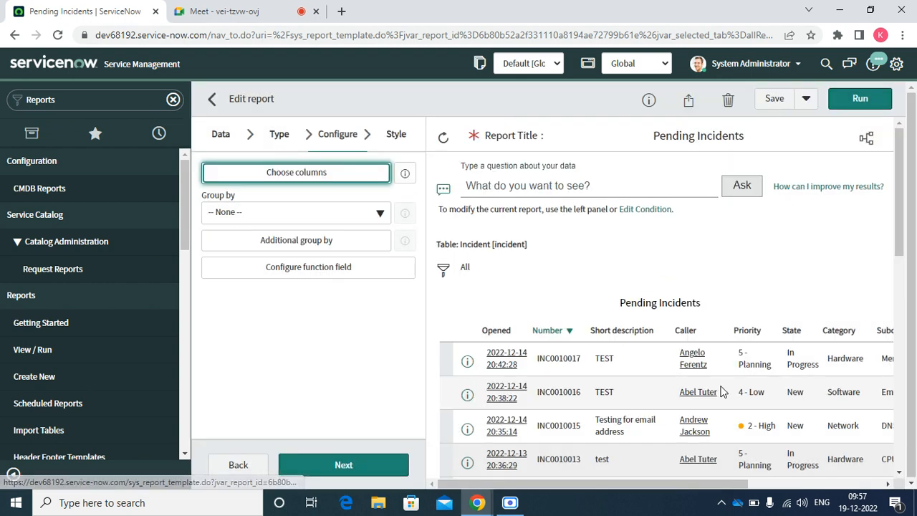
click(688, 99)
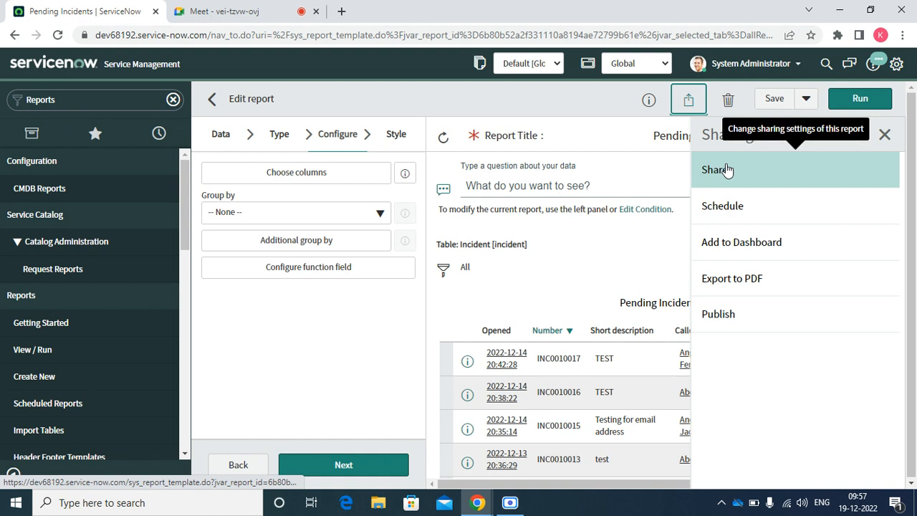
click(884, 134)
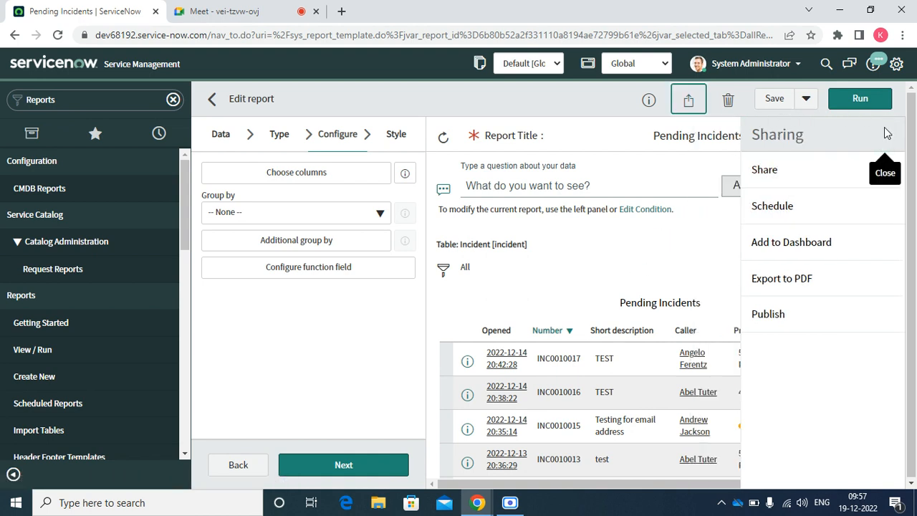
click(806, 99)
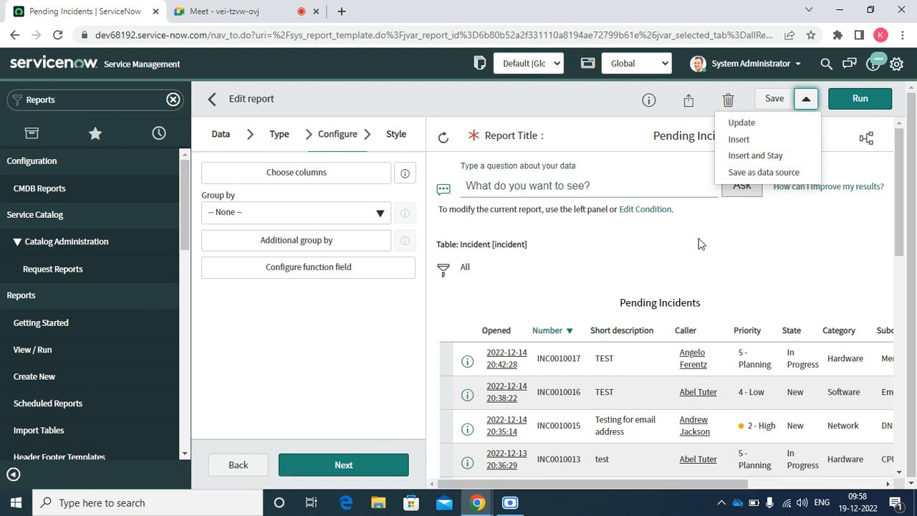
click(631, 256)
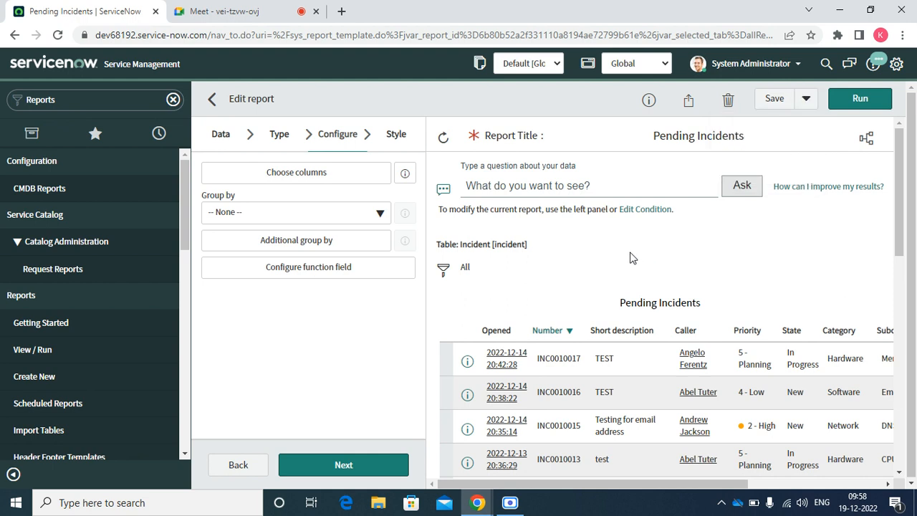
Check the Info panel (Created by admin, Runs 2), then open the report's Sharing settings.
click(689, 102)
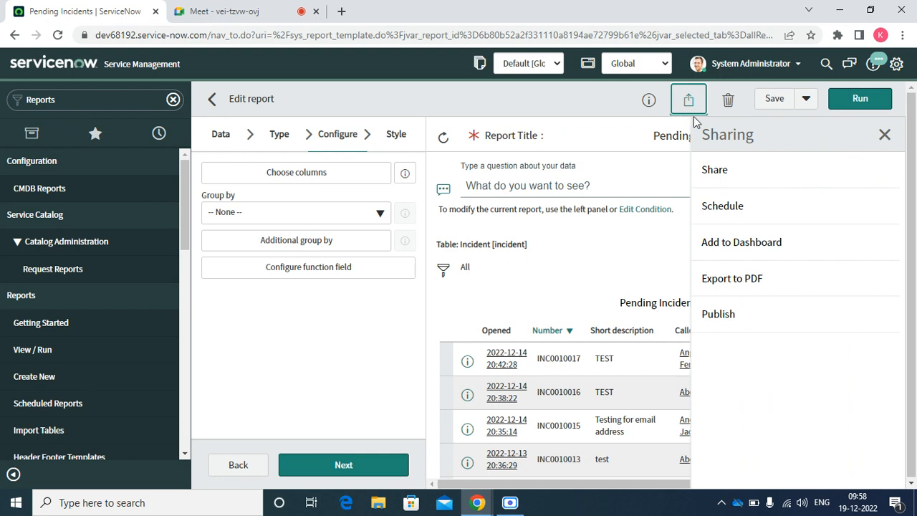
click(647, 101)
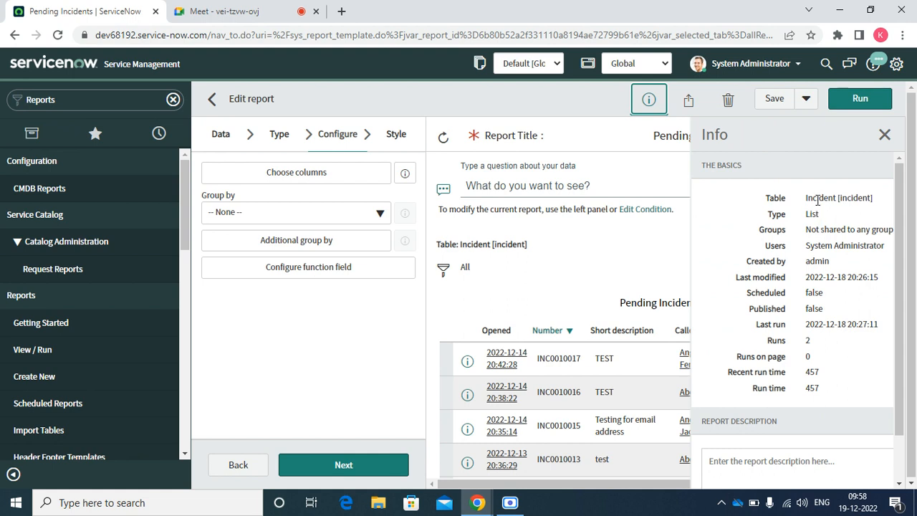
drag(806, 229, 819, 262)
double_click(819, 262)
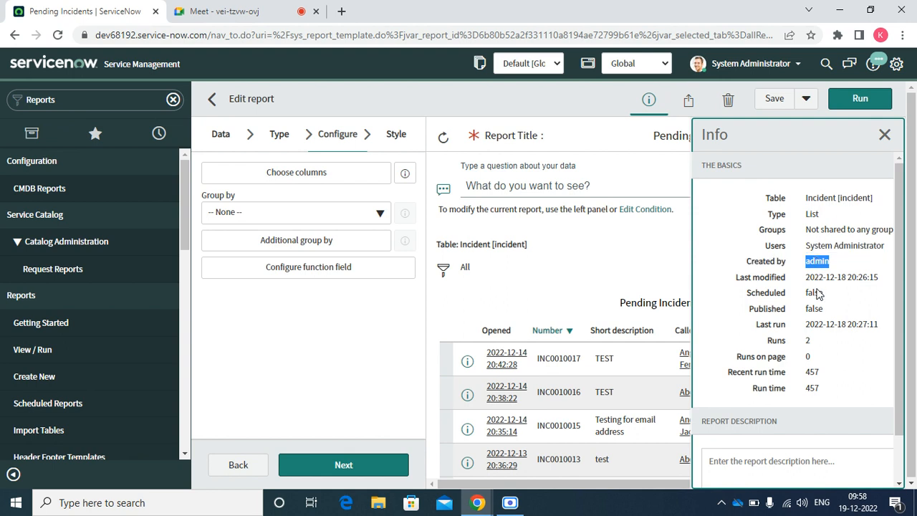
drag(814, 310, 806, 345)
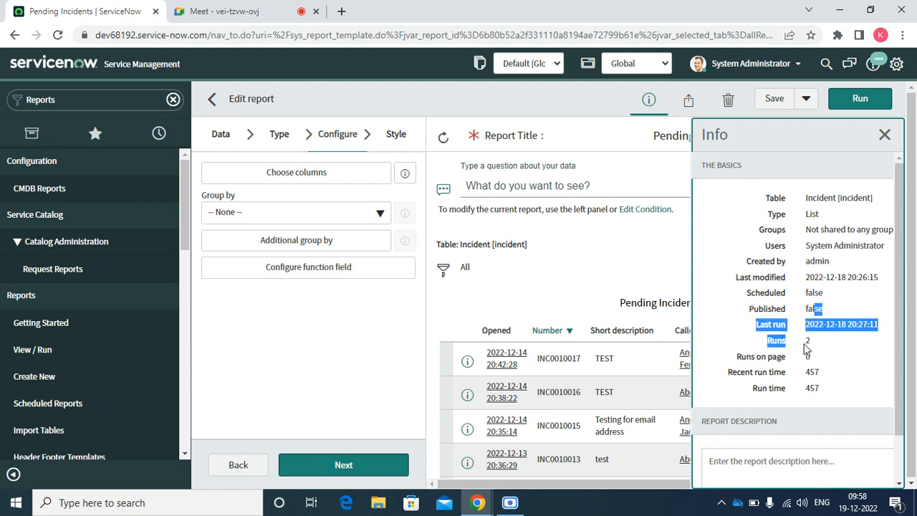
double_click(806, 342)
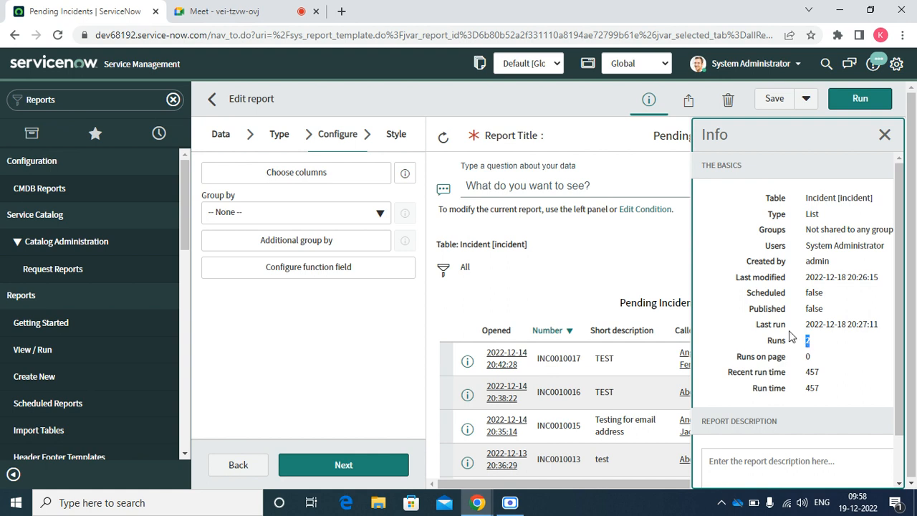
click(689, 100)
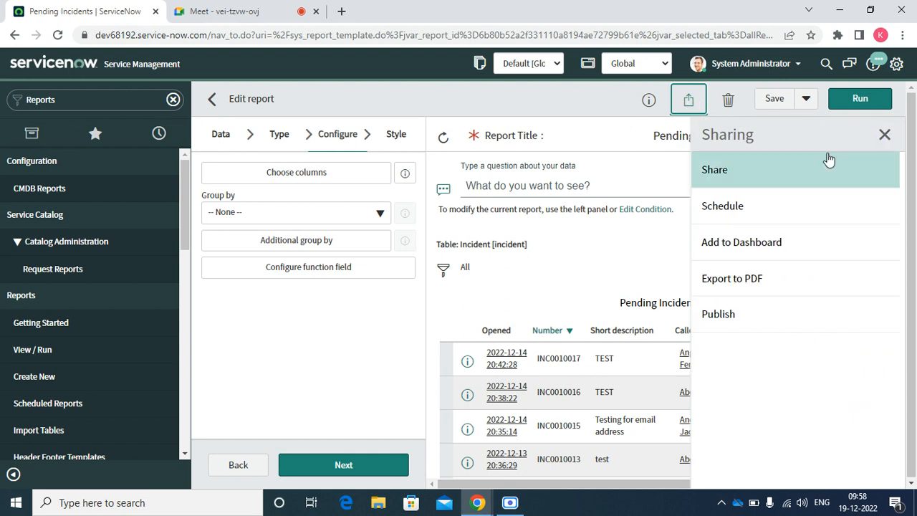
click(715, 174)
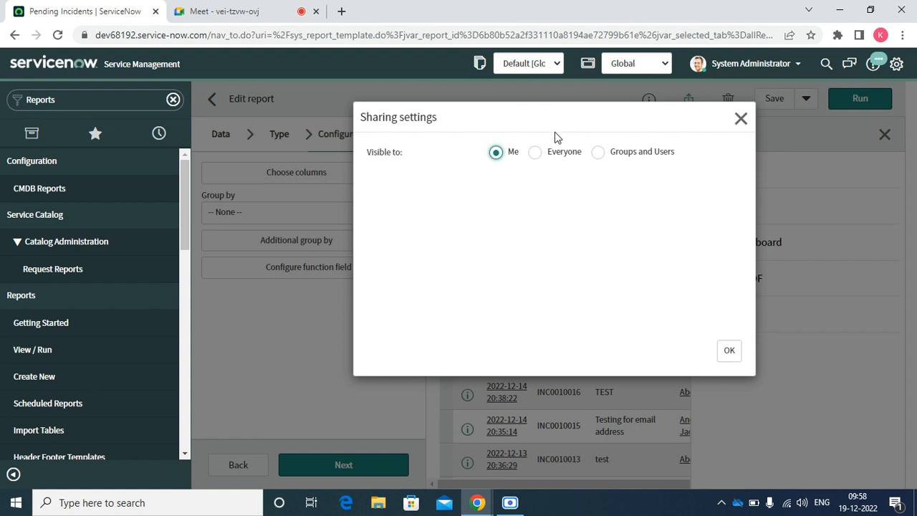
Try Everyone visibility, look up a required role, and confirm the sharing settings.
click(542, 159)
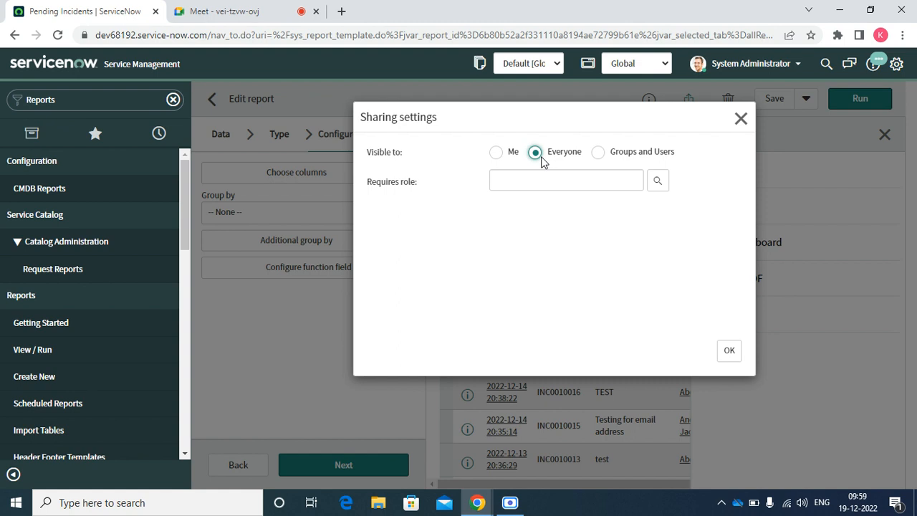
click(657, 180)
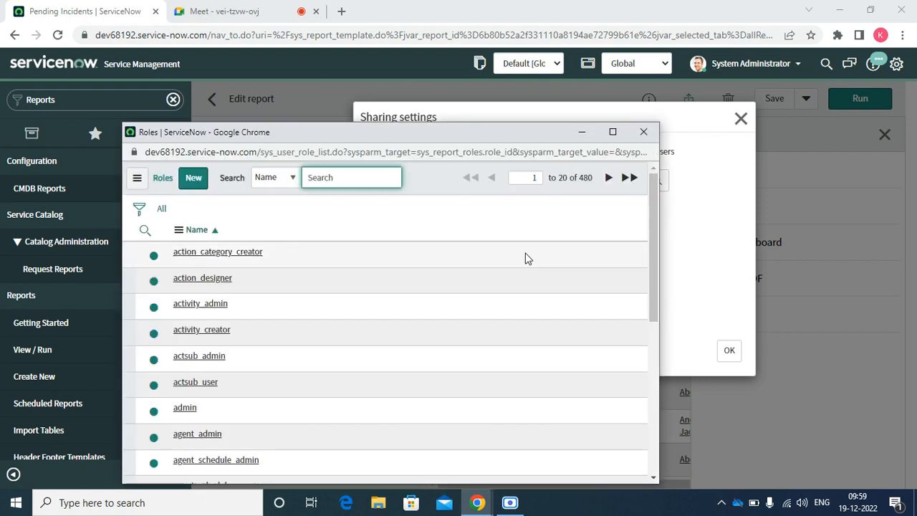
click(645, 133)
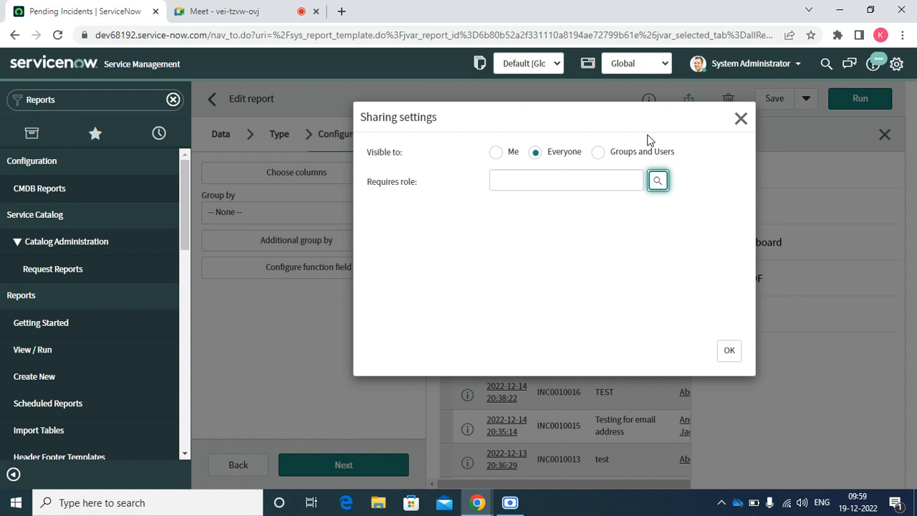
click(540, 179)
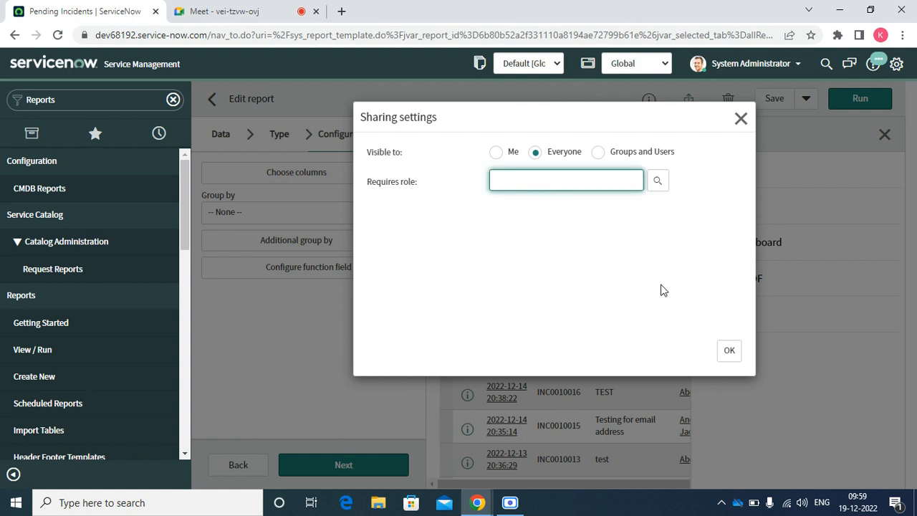
click(730, 352)
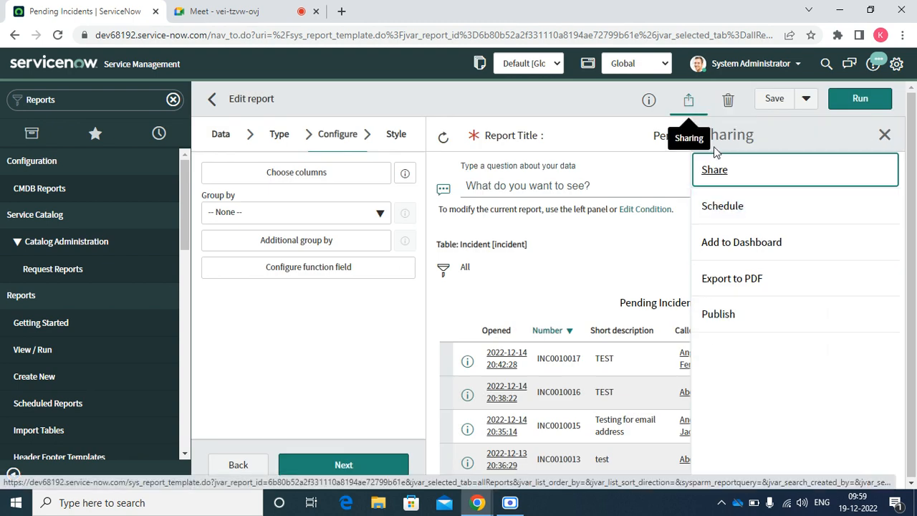
Share with Groups and Users, remove System Administrator from Users, confirm, and save the report.
click(712, 169)
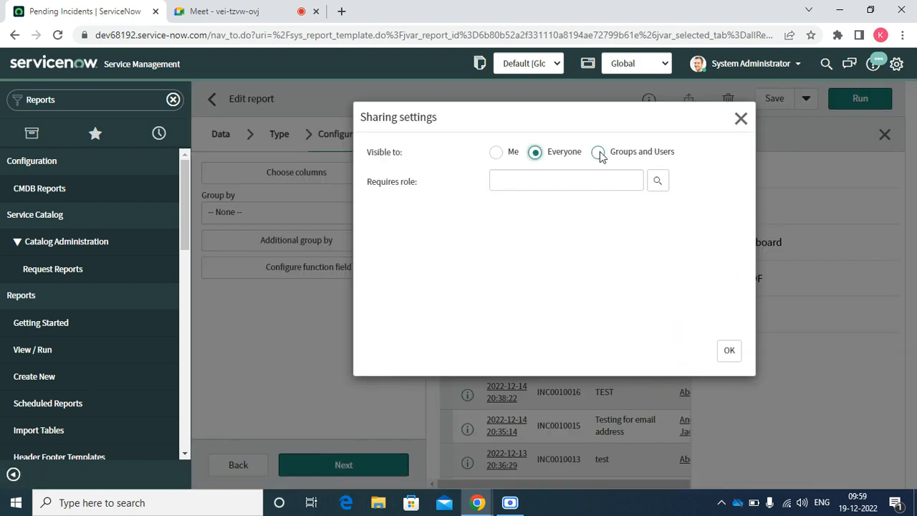
click(598, 152)
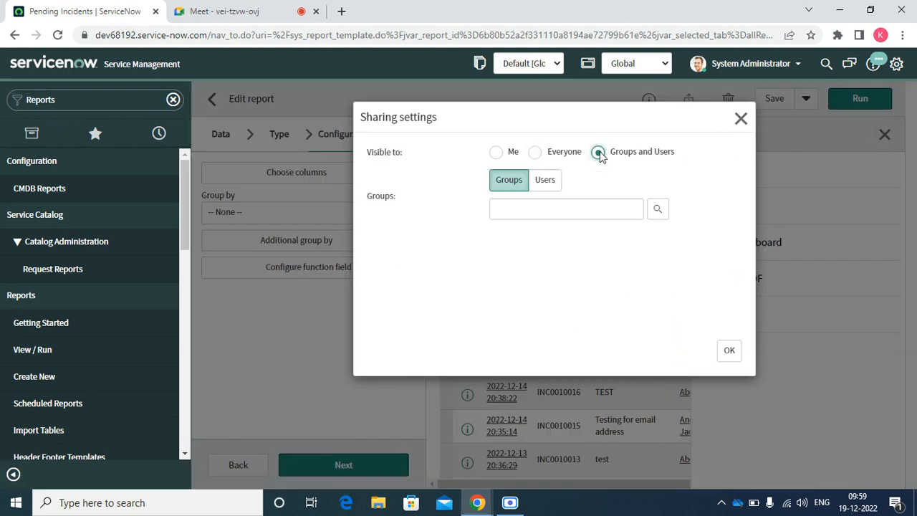
click(525, 205)
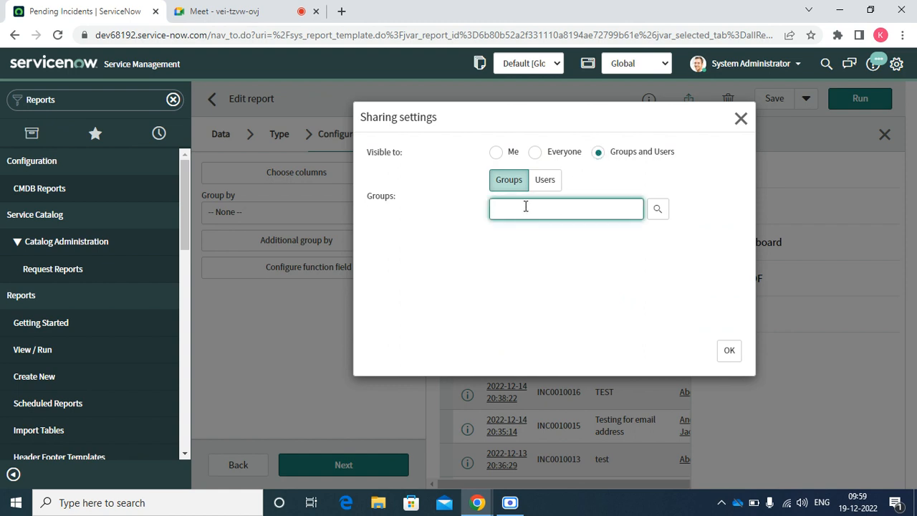
click(543, 179)
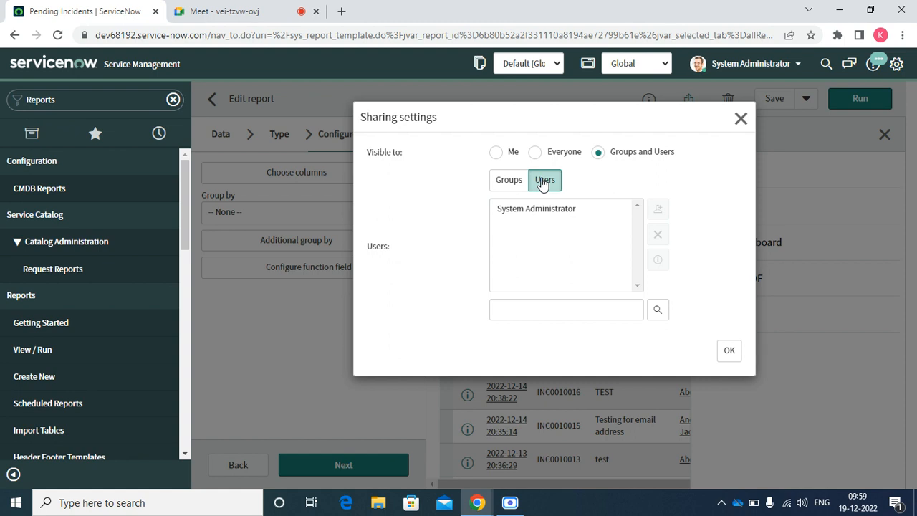
click(532, 208)
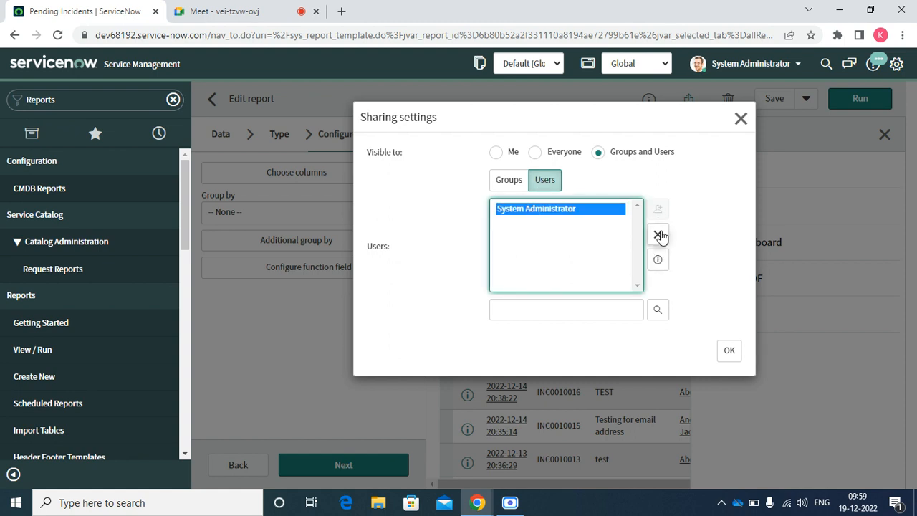
click(659, 237)
click(660, 236)
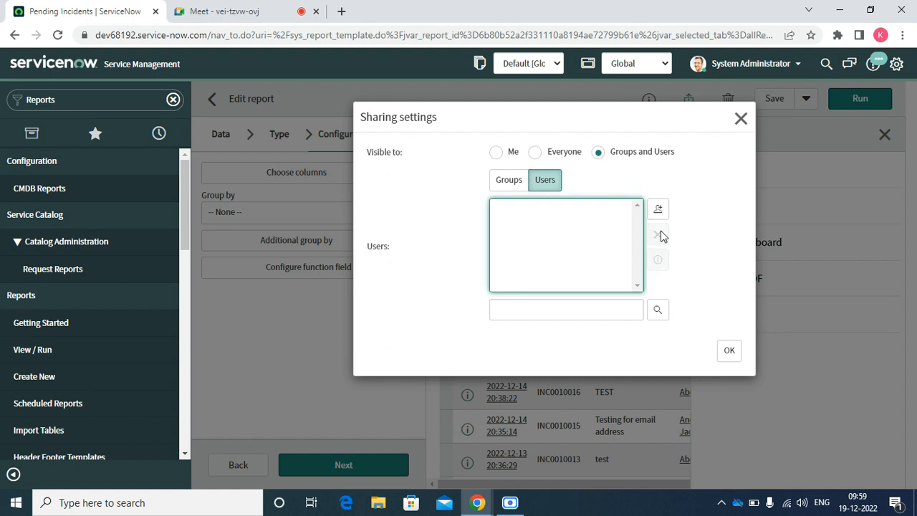
click(729, 351)
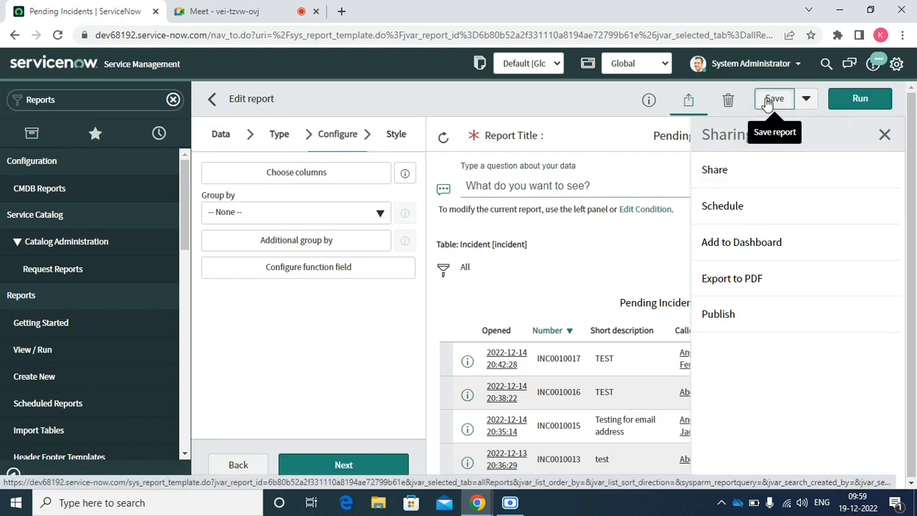
click(766, 100)
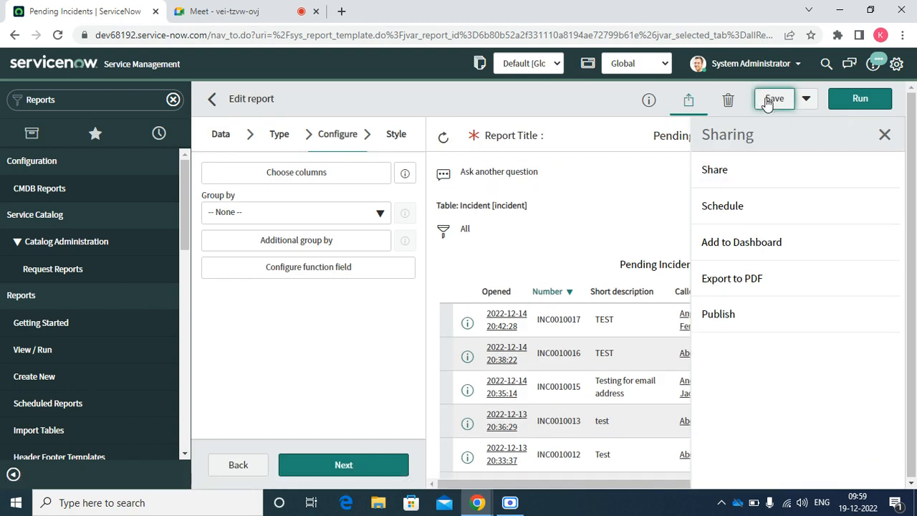
click(885, 138)
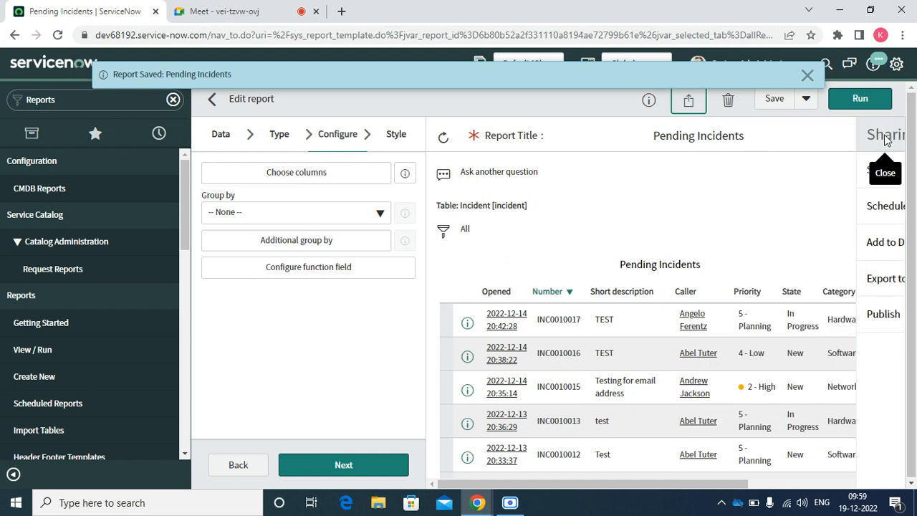
click(806, 75)
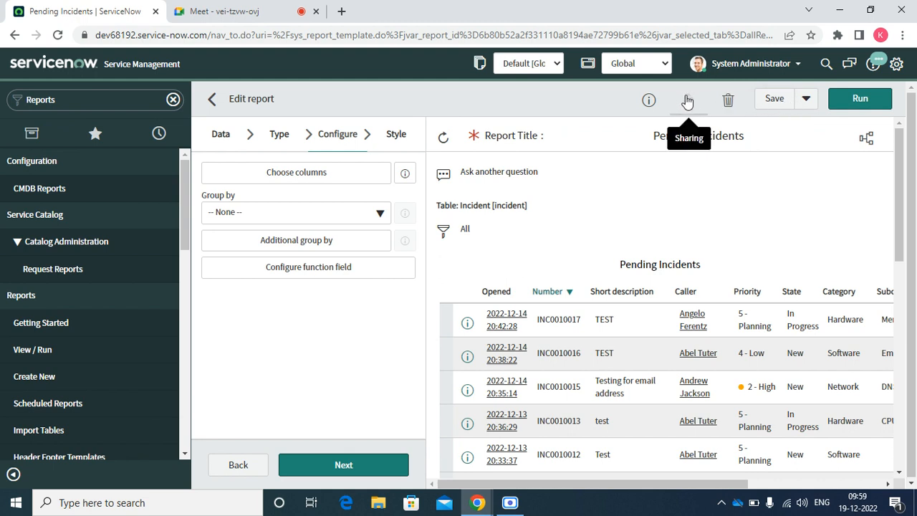
click(687, 98)
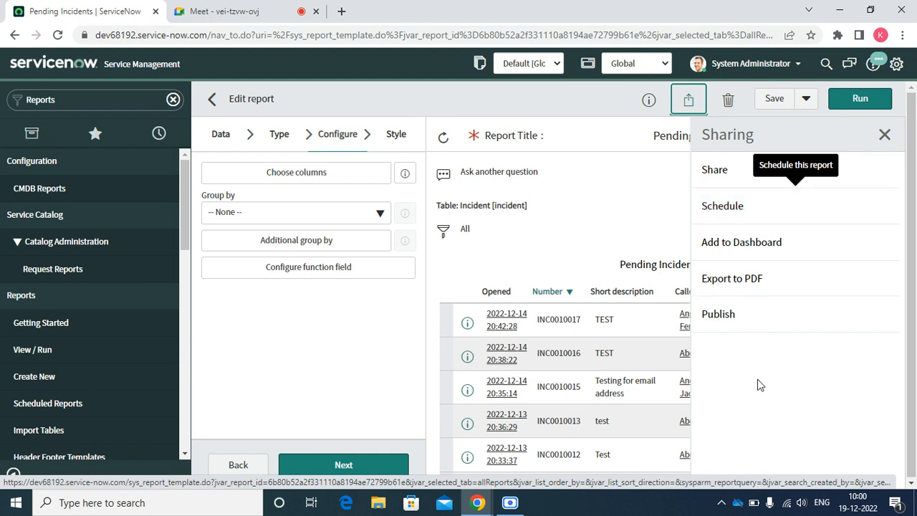
Export the report to a portrait PDF, download and open it, then return to ServiceNow.
click(734, 278)
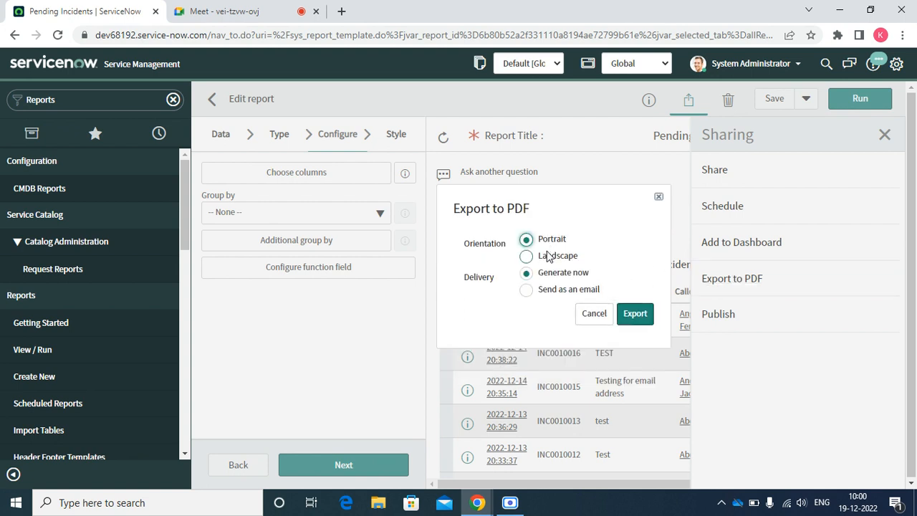
click(638, 317)
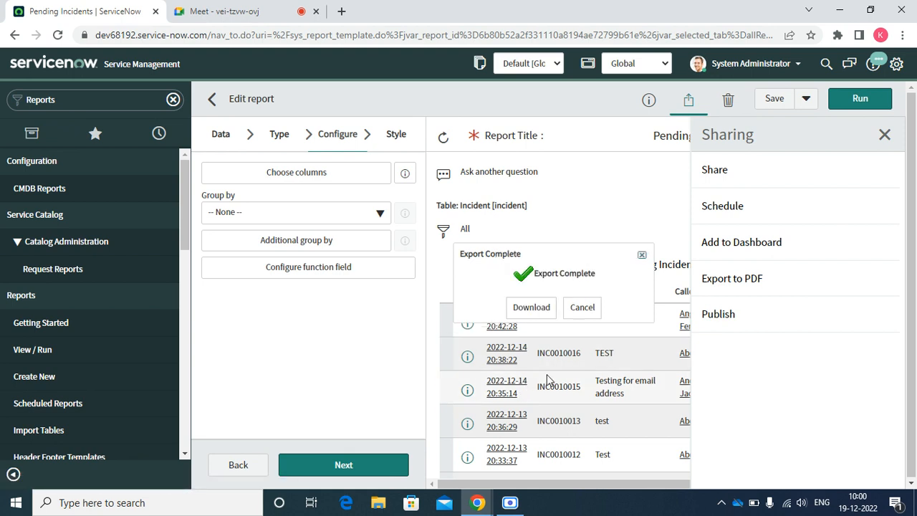
click(541, 312)
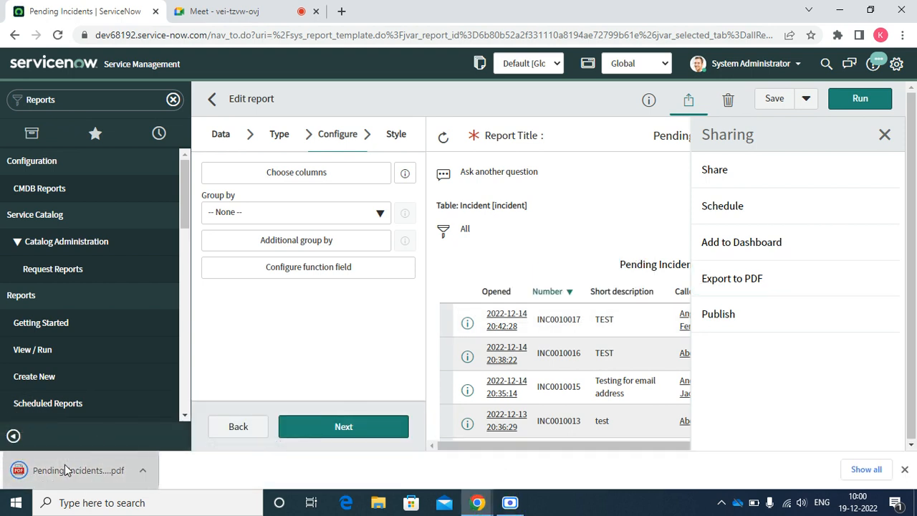
click(66, 469)
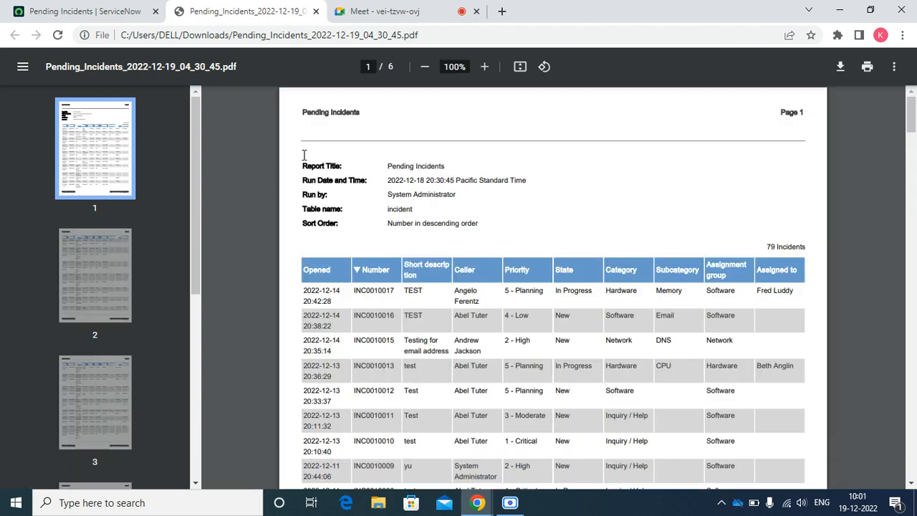
click(133, 11)
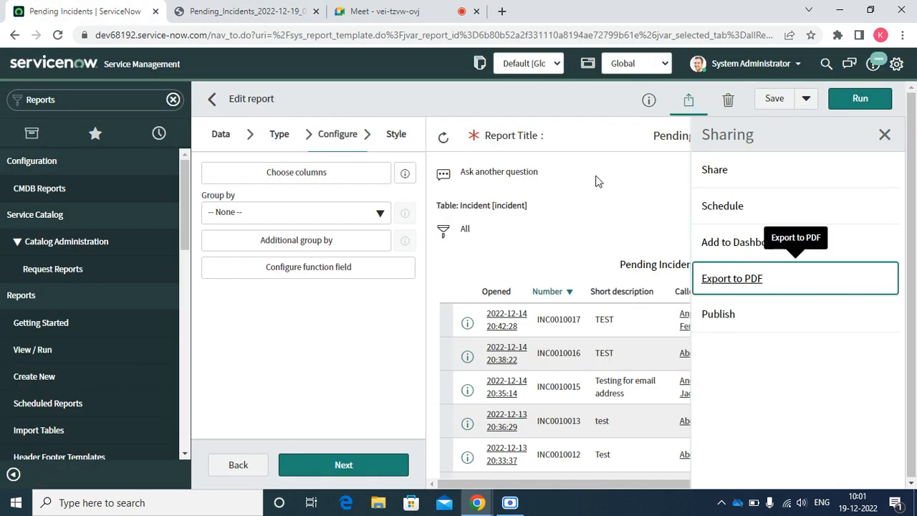
Export the report again as a landscape PDF, then download and open it.
click(726, 279)
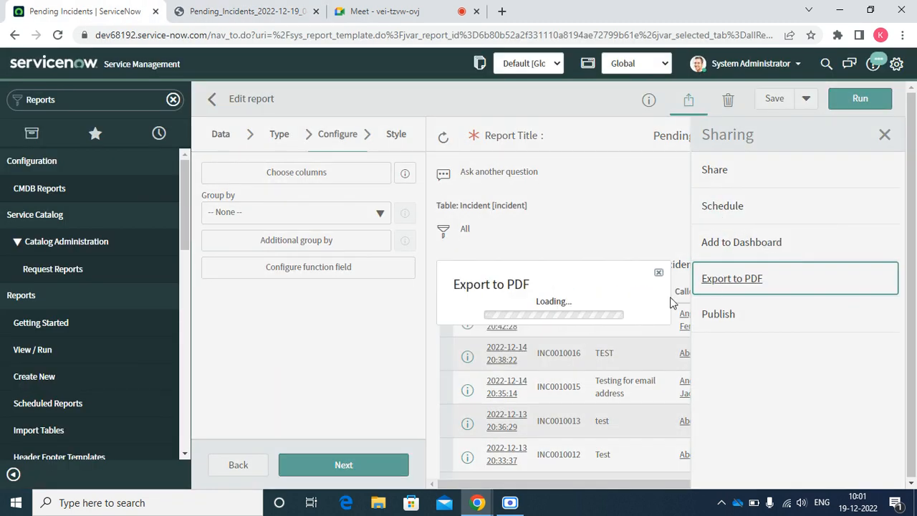
click(557, 280)
click(634, 332)
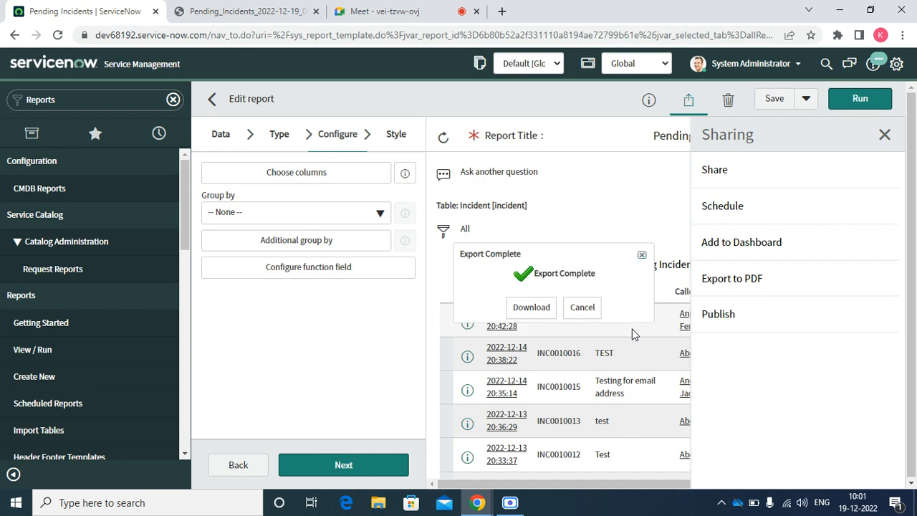
click(531, 307)
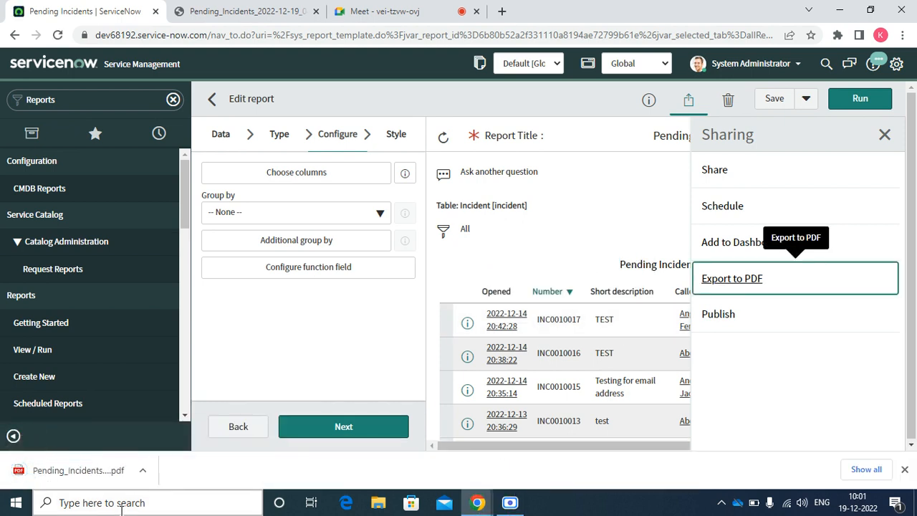
click(61, 476)
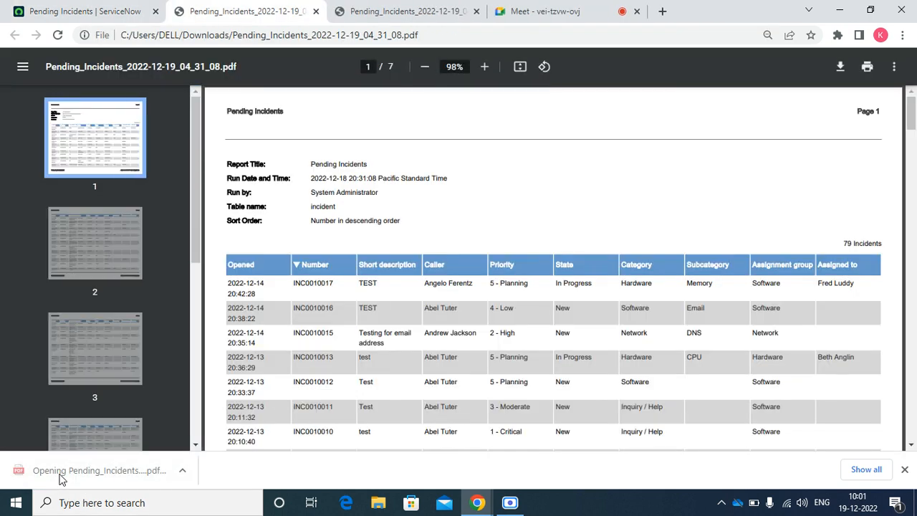
Compare the 6-page portrait and 7-page landscape PDFs, close both, and return to ServiceNow.
click(353, 13)
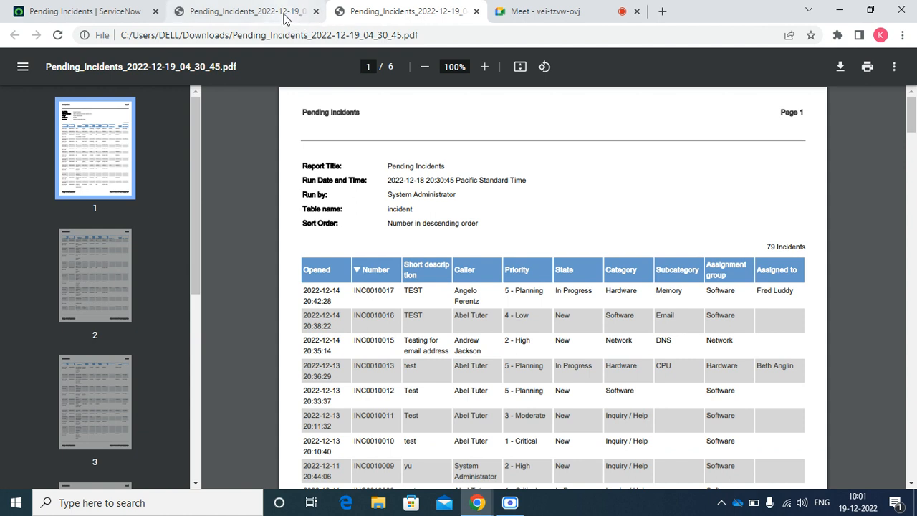
click(302, 13)
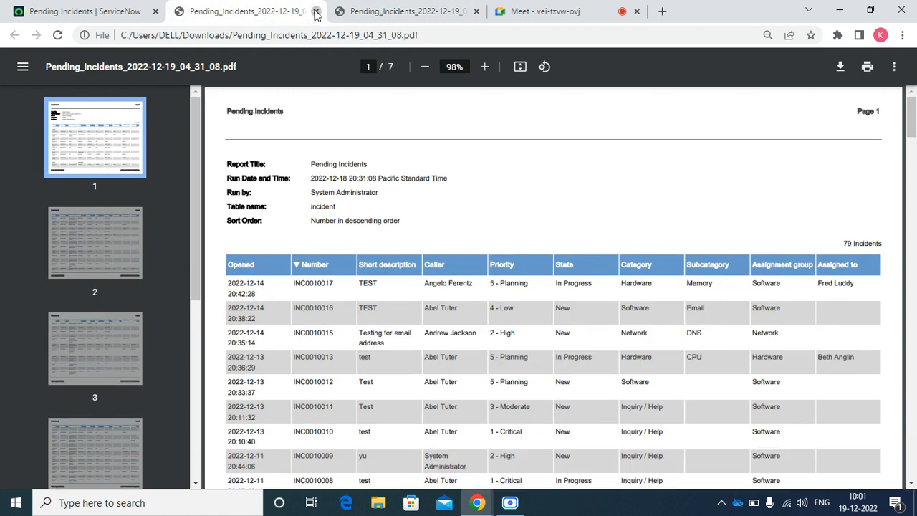
click(316, 11)
click(316, 12)
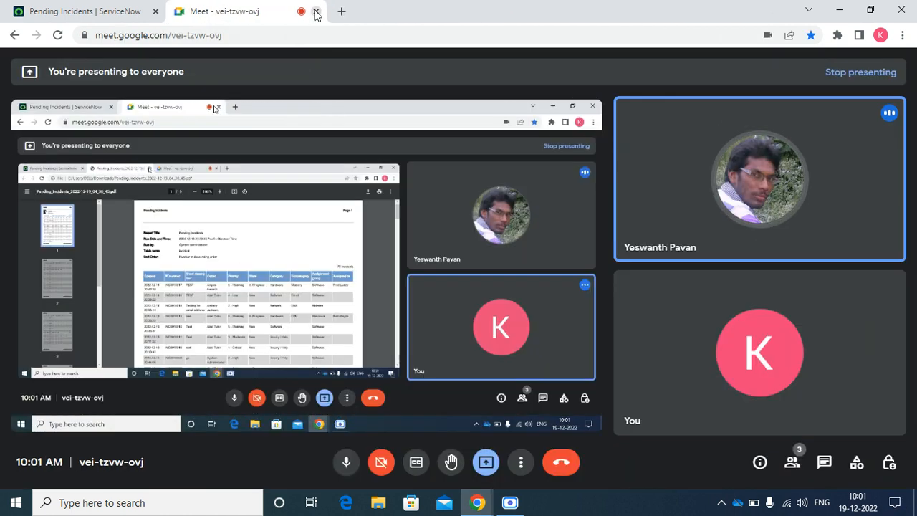
click(121, 20)
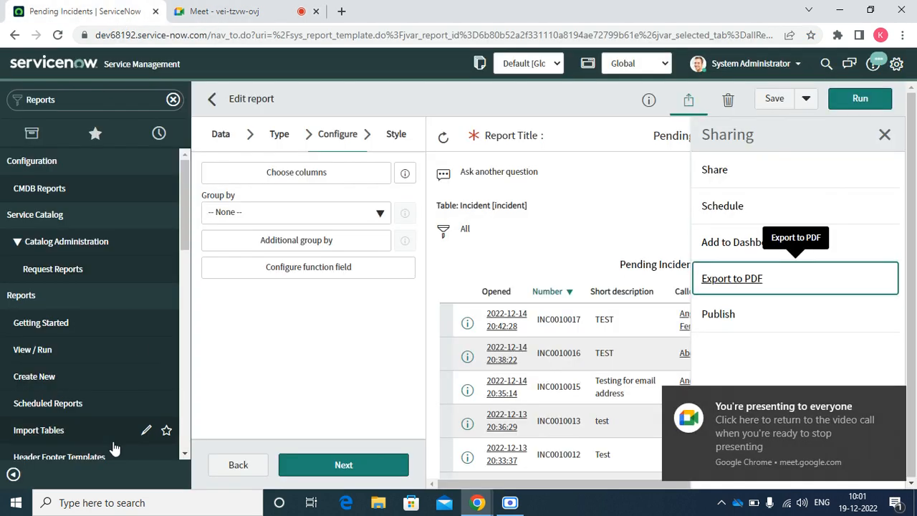
Open the Default PDF header footer template and keep Run By as left footer content.
click(84, 457)
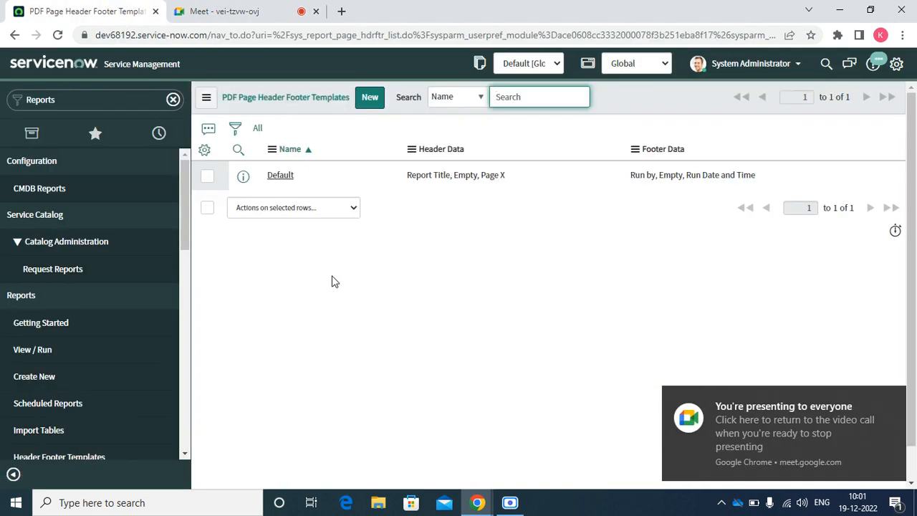
click(280, 177)
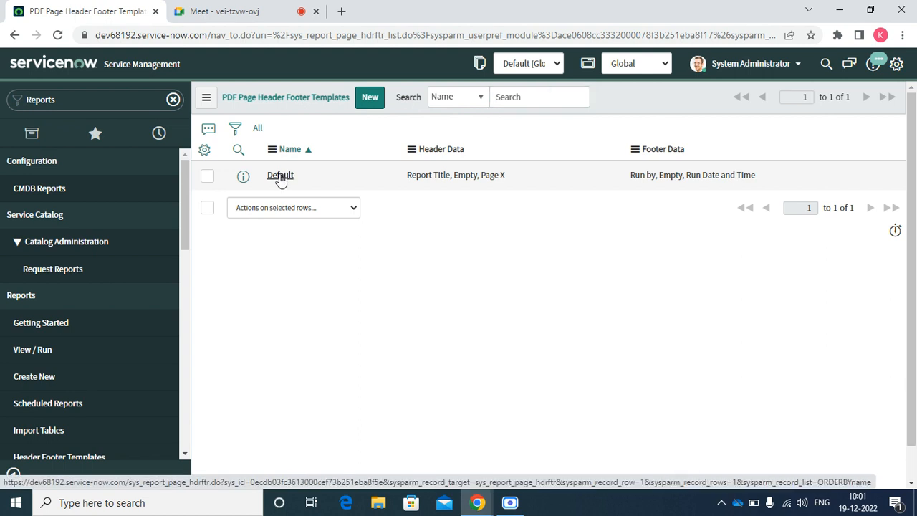
right_click(248, 193)
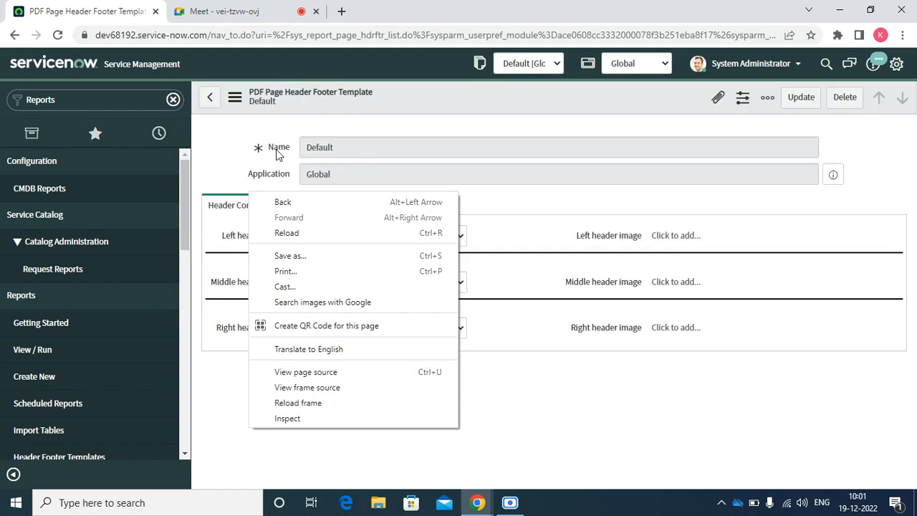
click(242, 148)
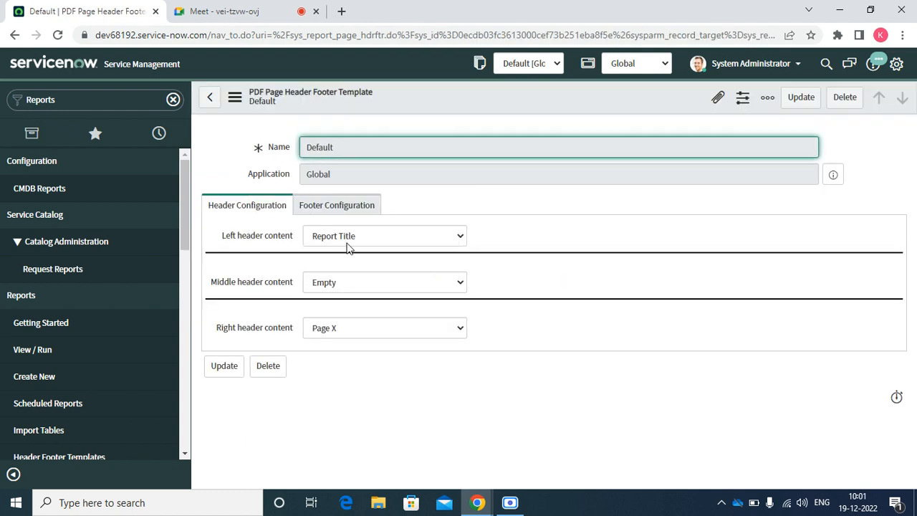
click(324, 207)
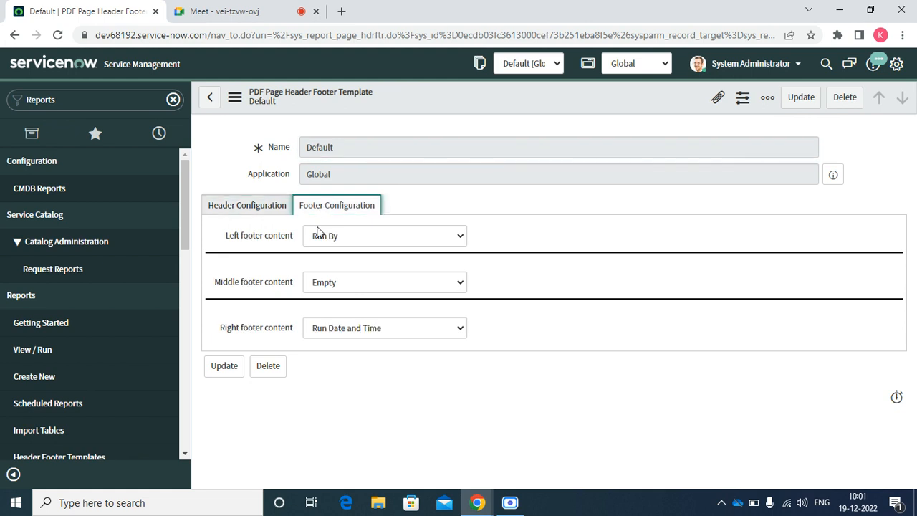
click(338, 242)
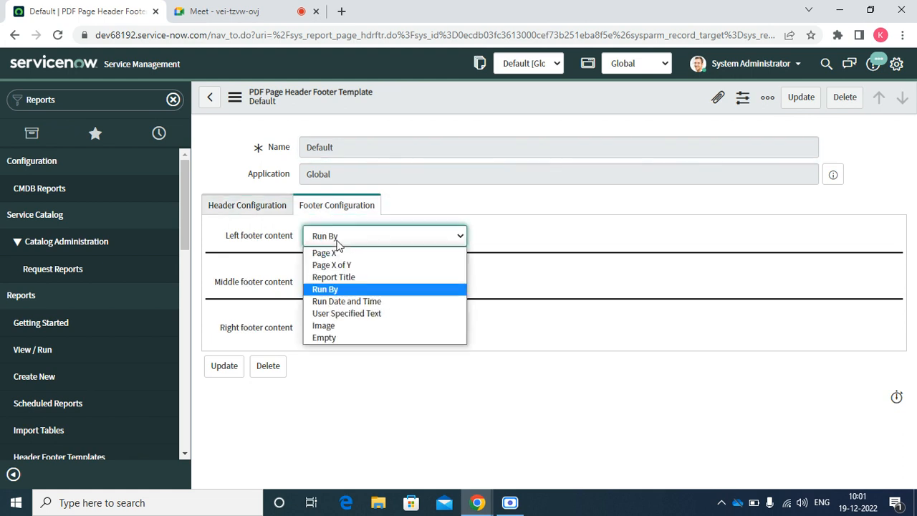
click(247, 207)
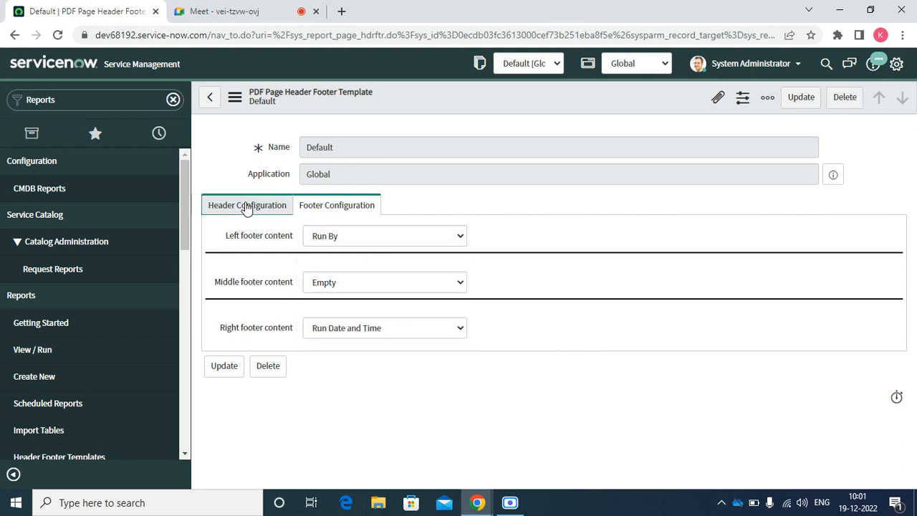
Keep Report Title as left header content, then go to Reports View / Run.
click(247, 207)
click(375, 241)
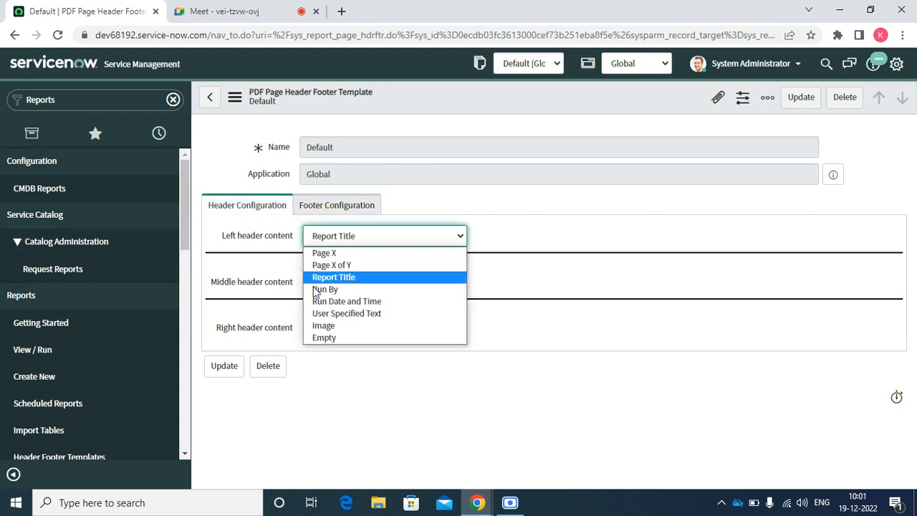
click(263, 256)
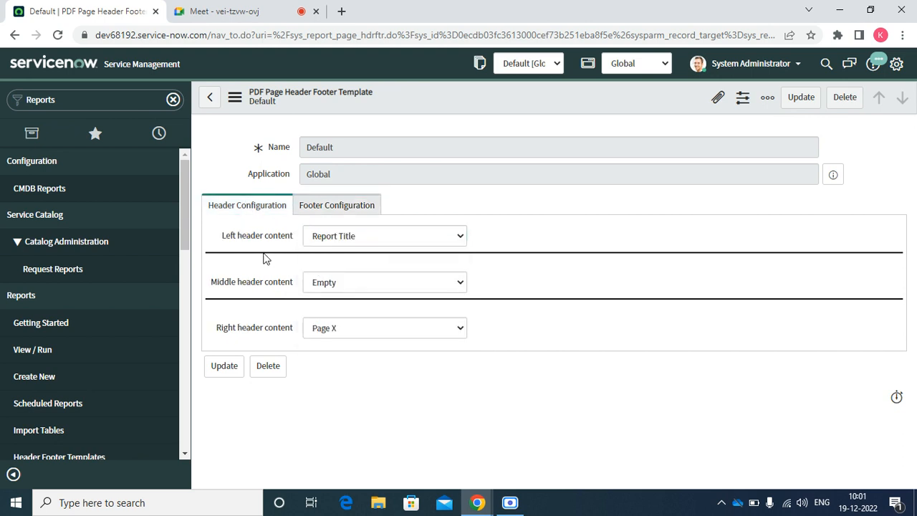
click(337, 218)
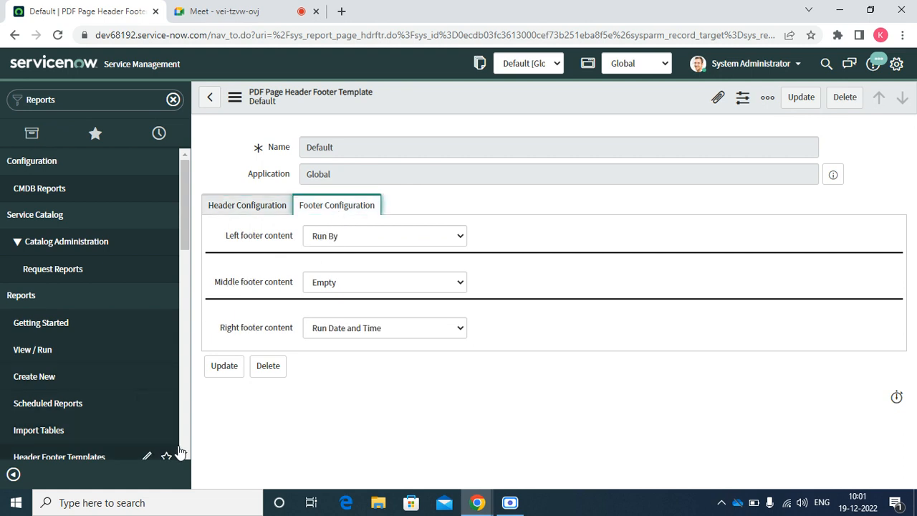
scroll(182, 453, down, 5)
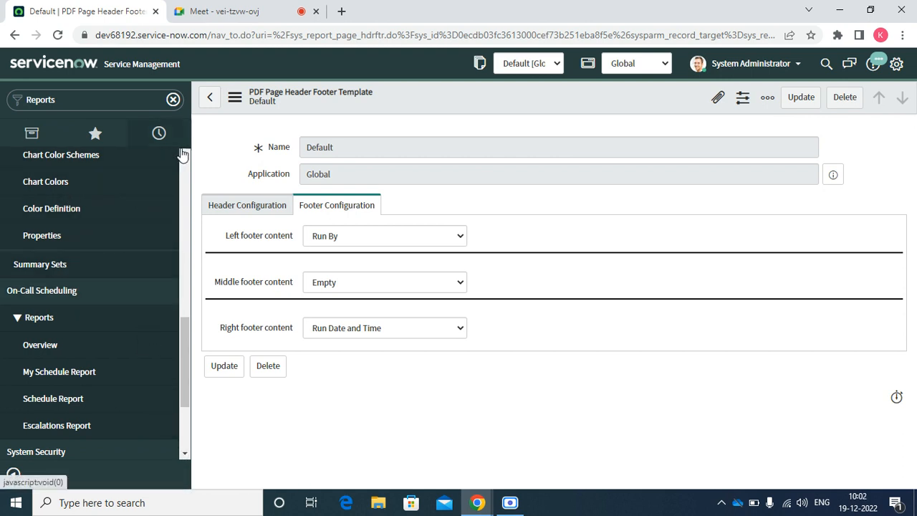
drag(185, 155, 186, 156)
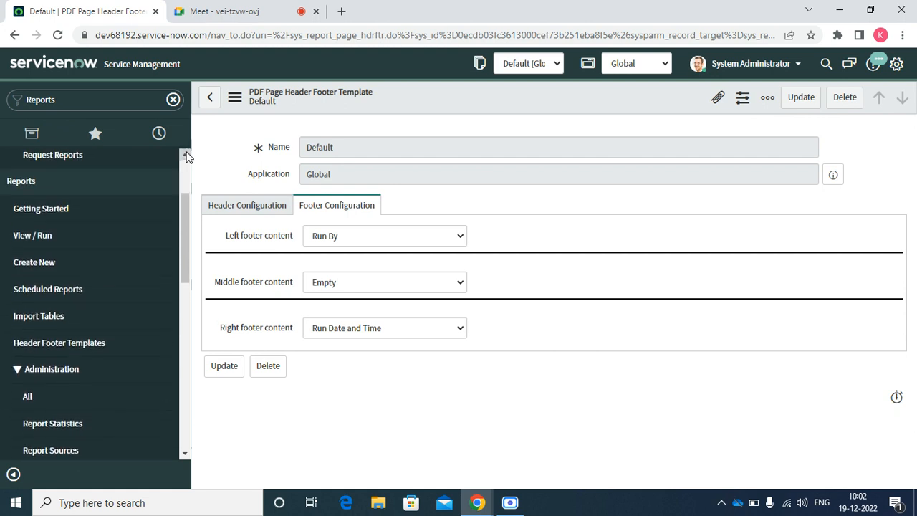
click(43, 236)
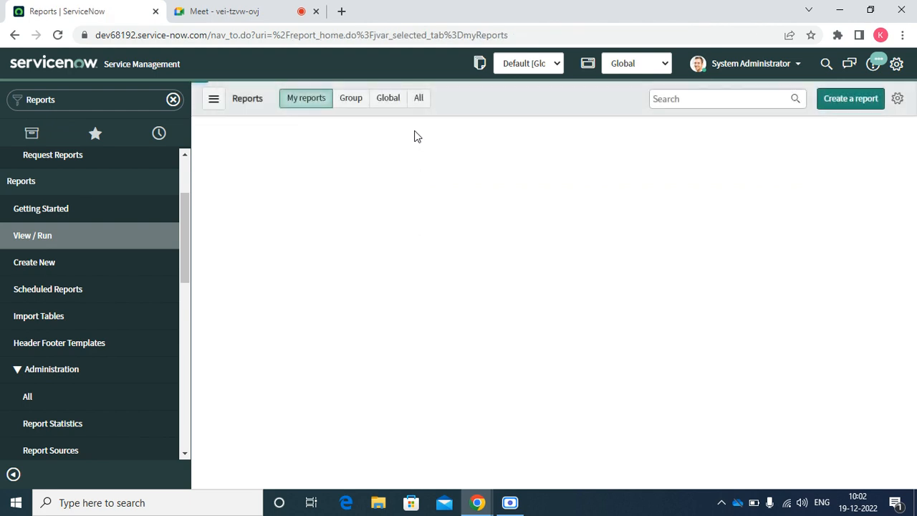
Search all reports for 'pending' and open the Pending Incidents report in the editor.
click(419, 98)
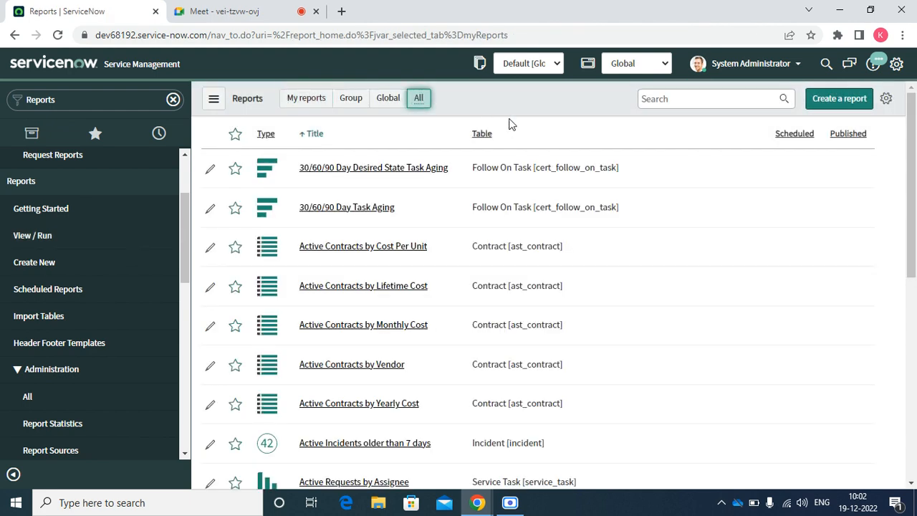
click(690, 100)
text(pending)
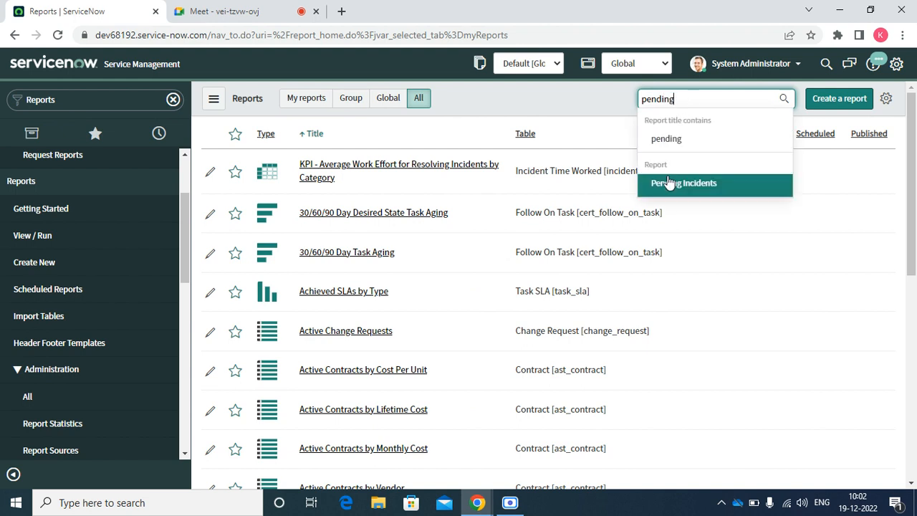
click(667, 183)
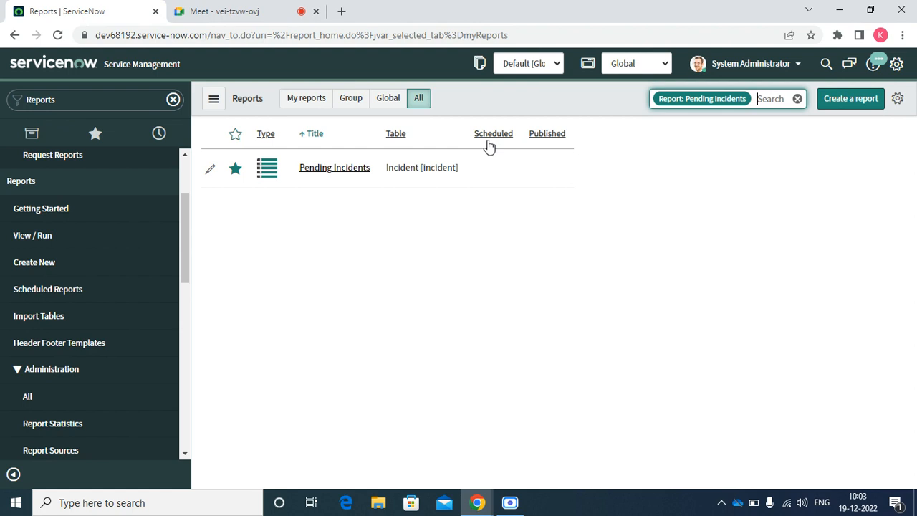
click(359, 174)
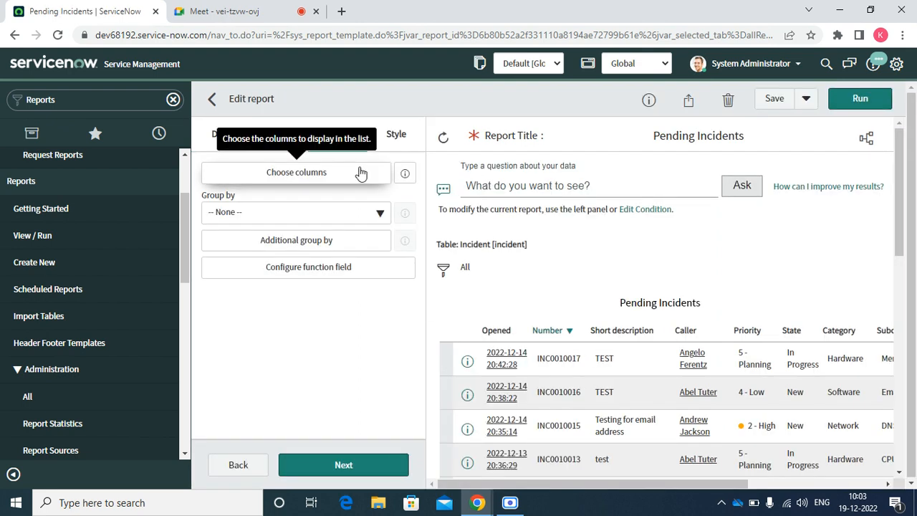
Review the report's Share visibility without changes, then choose Schedule from its sharing options.
click(689, 102)
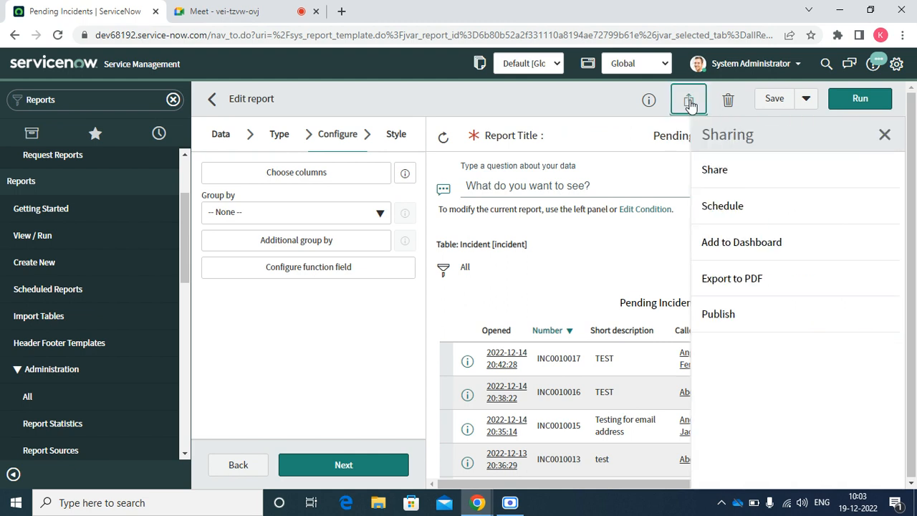
click(729, 184)
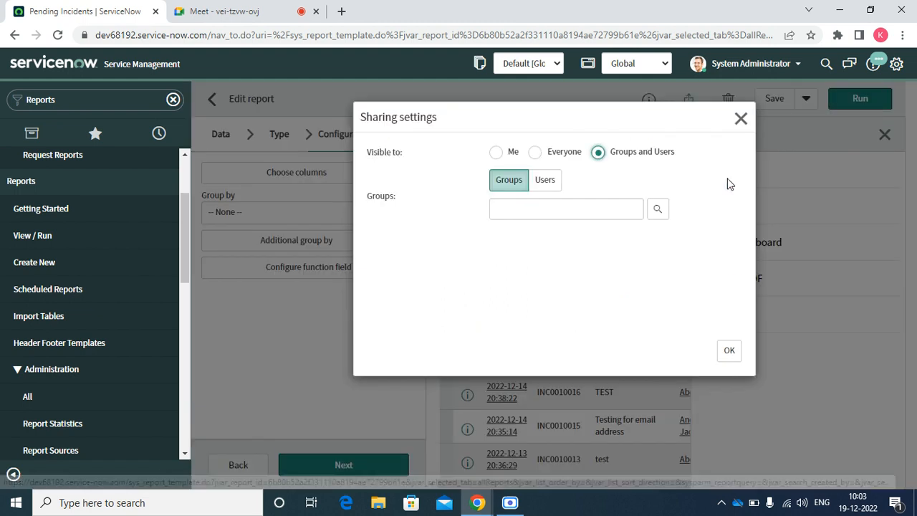
click(741, 117)
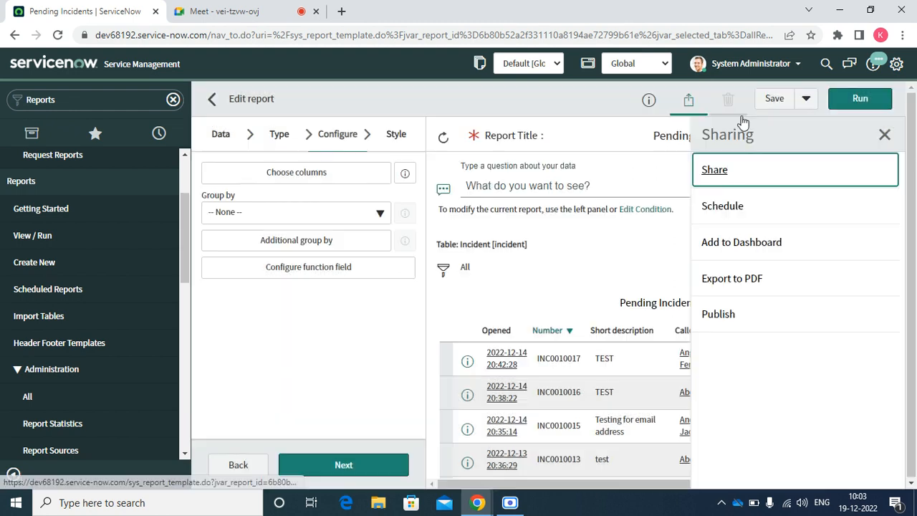
click(725, 203)
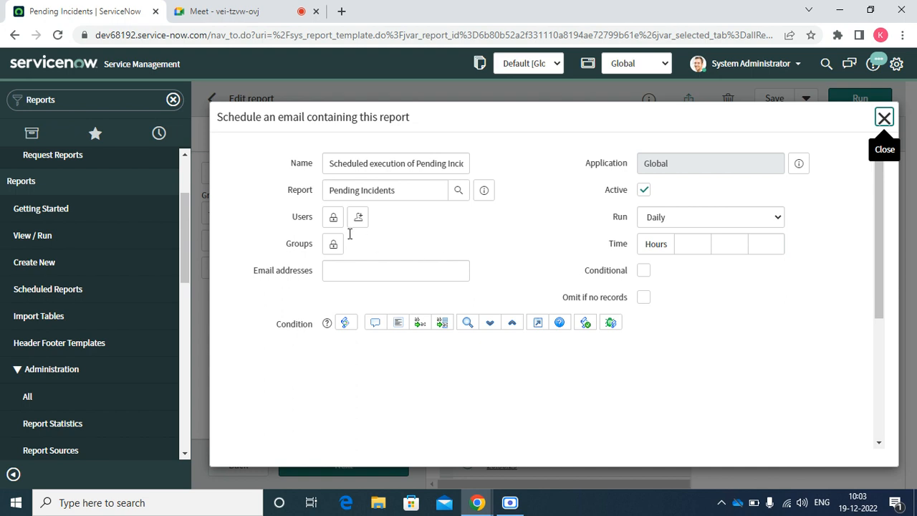
Unlock the Users recipient field and add the first user from the lookup.
click(332, 219)
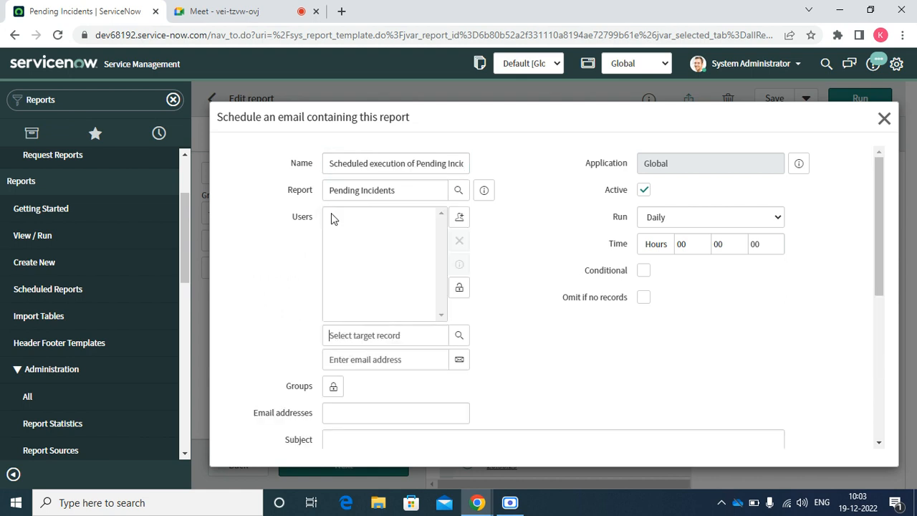
click(459, 336)
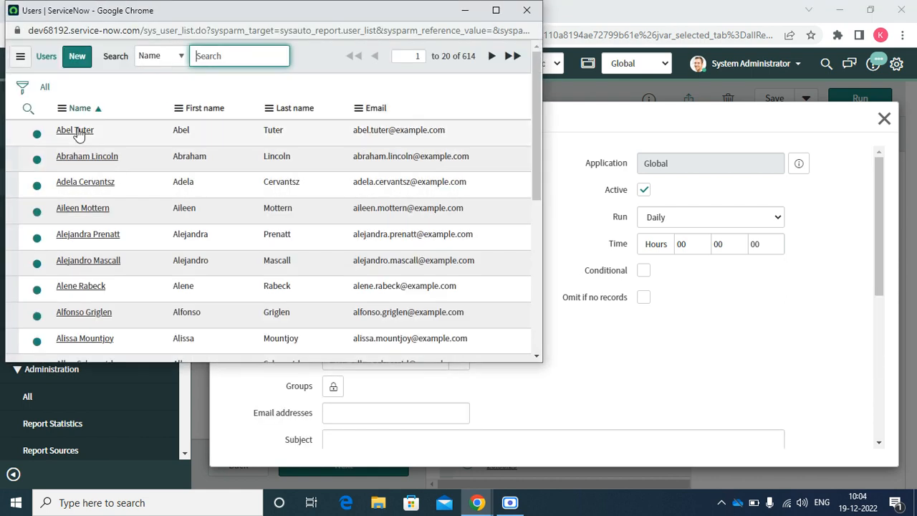
click(75, 131)
Filter the user lookup to Notification is Enable and add a second recipient user.
click(459, 335)
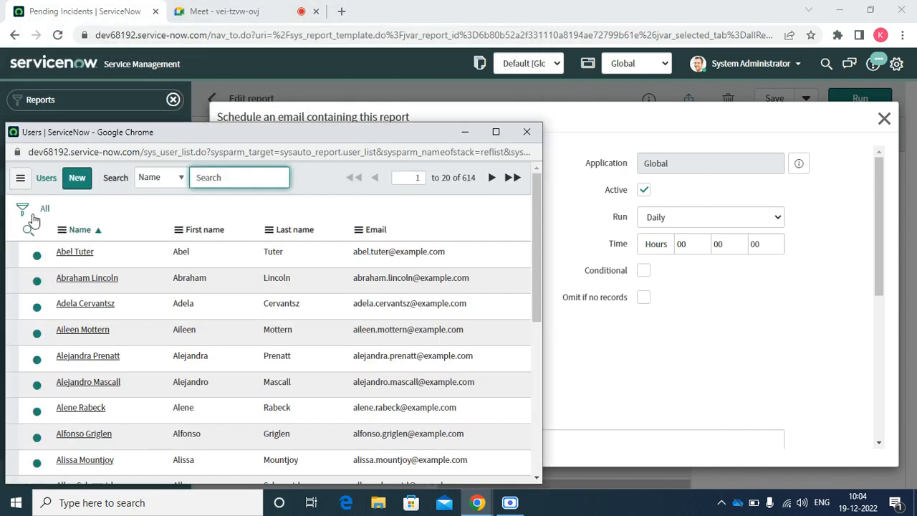
click(22, 213)
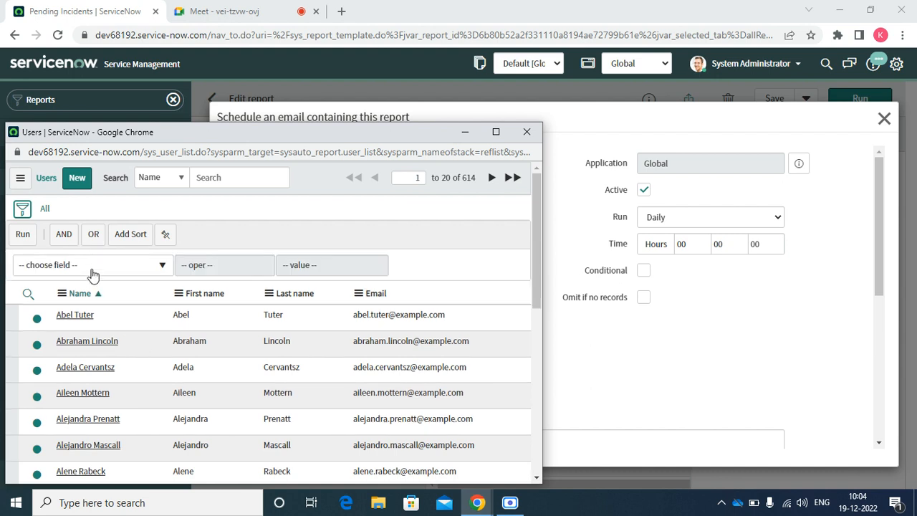
click(91, 271)
text(not)
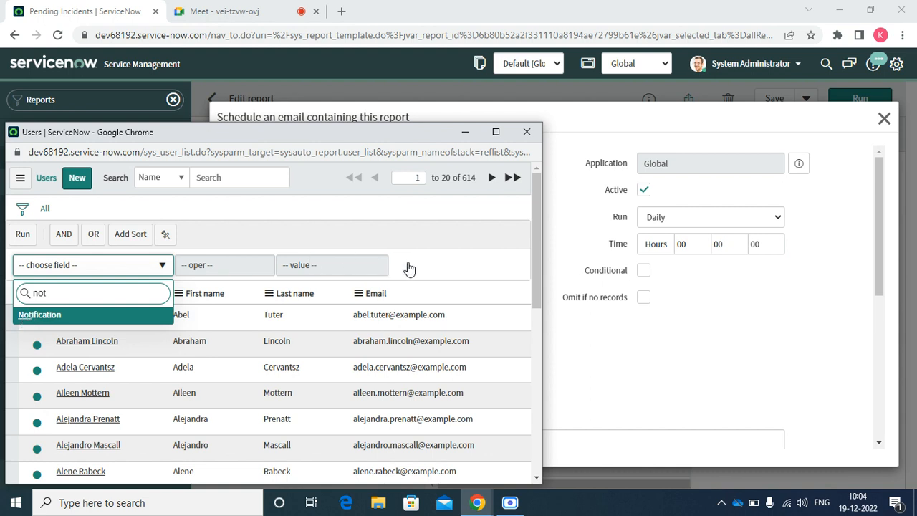
key(Return)
click(306, 270)
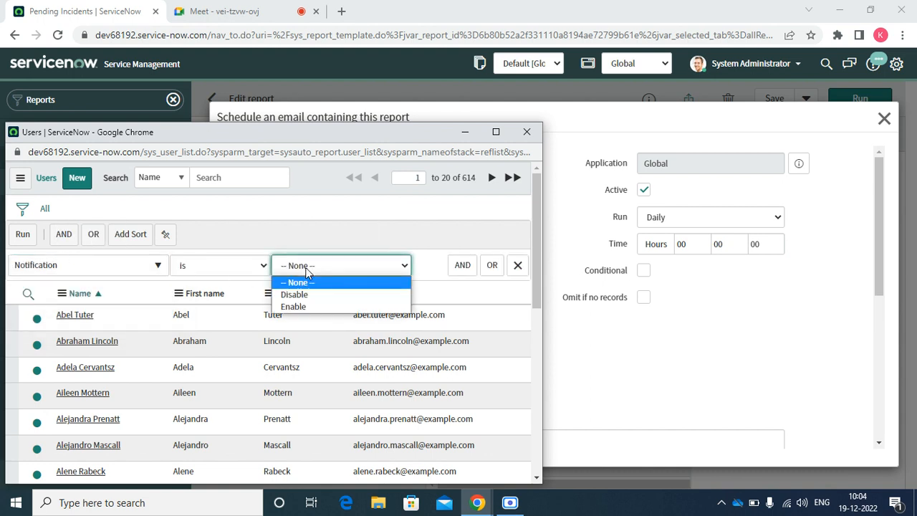
click(301, 306)
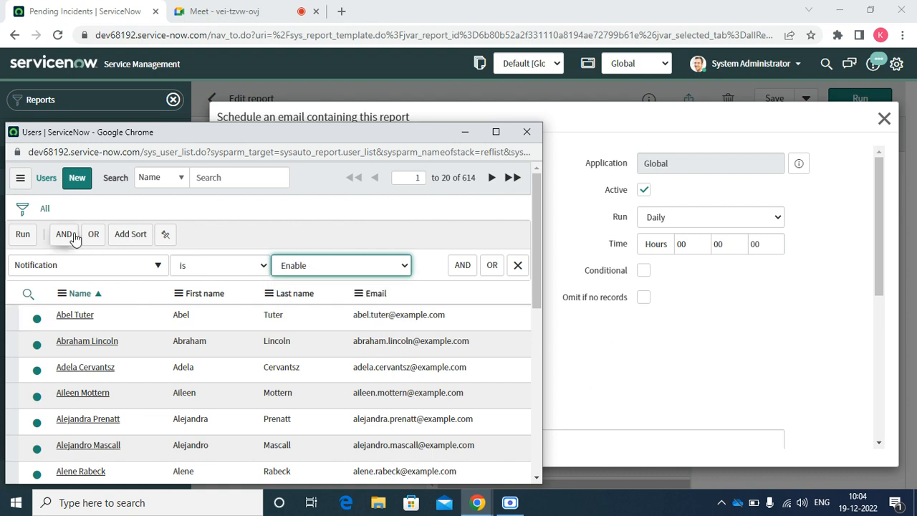
click(21, 236)
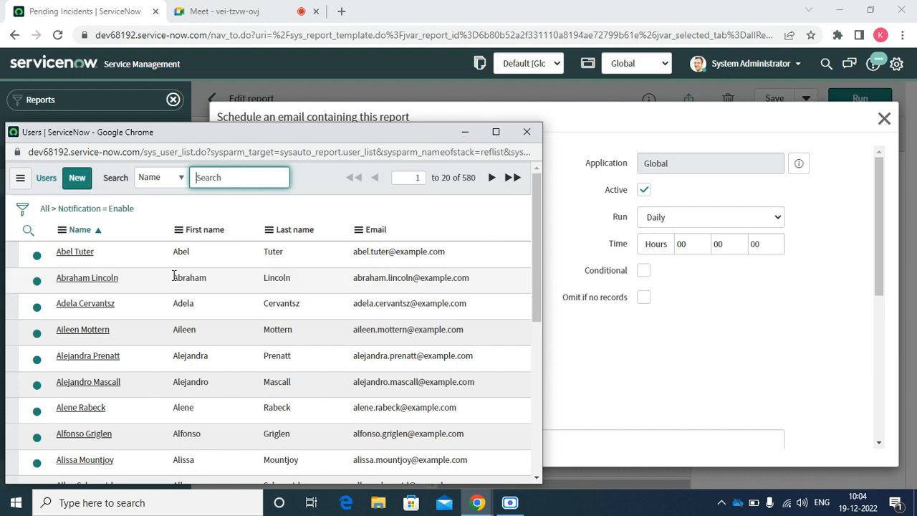
click(92, 279)
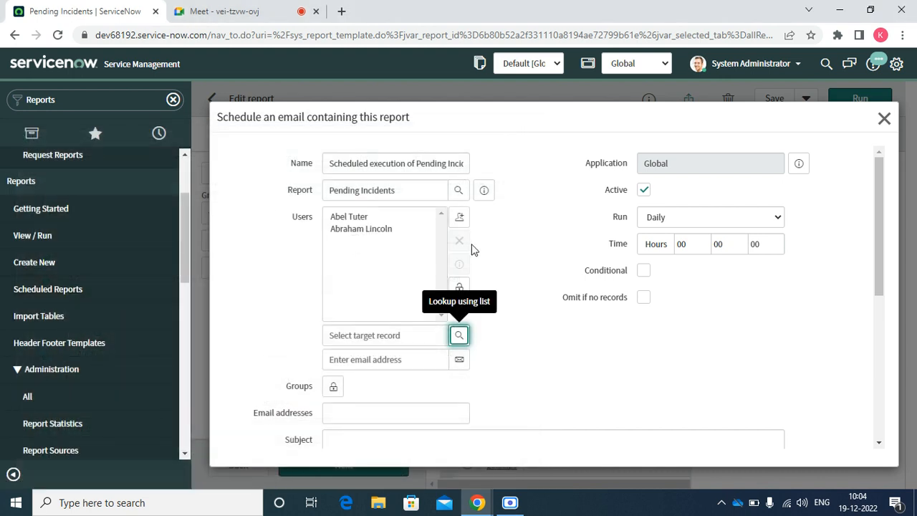
Lock in the two recipient users and bring up the Run frequency choices.
click(460, 290)
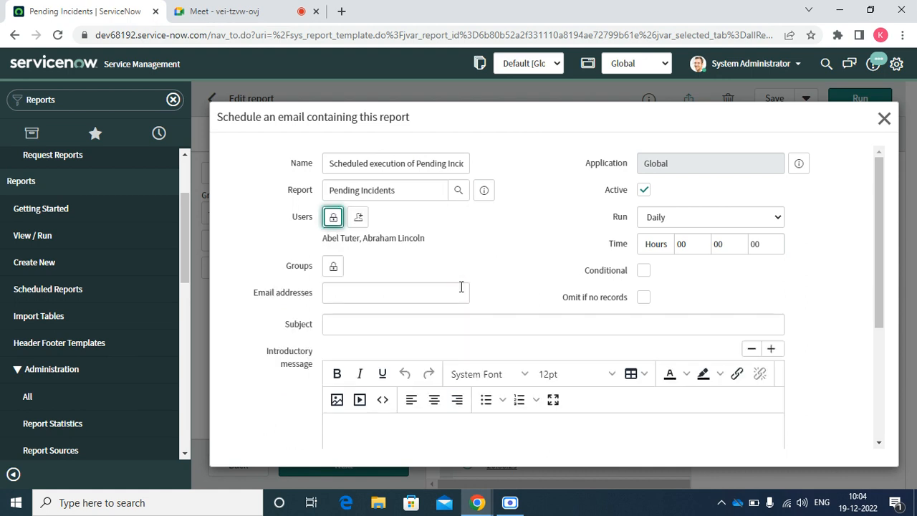
click(341, 284)
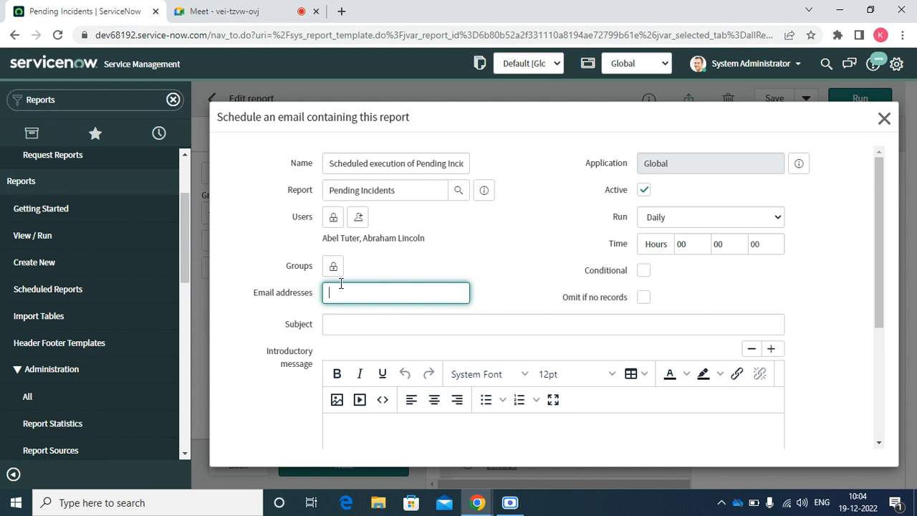
click(664, 218)
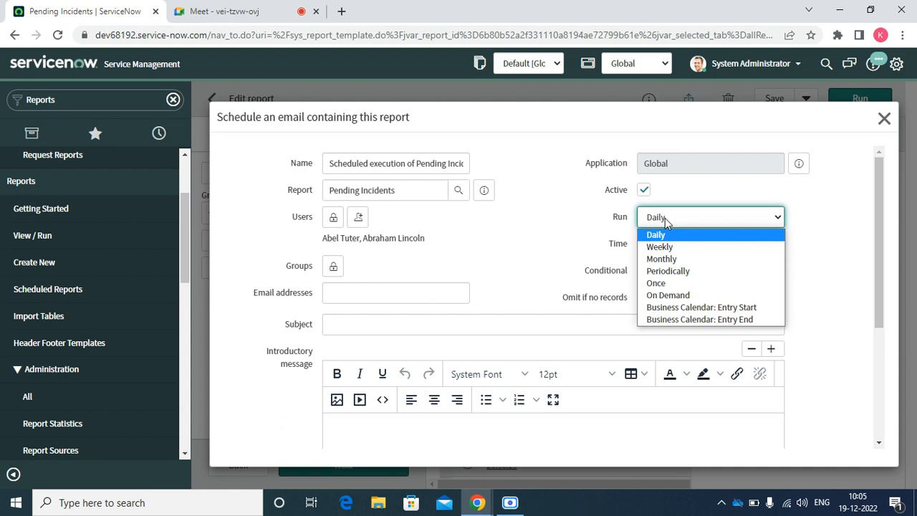
Try the Run options Periodically, Once, On Demand and the business calendar entry start/end schedules.
click(659, 275)
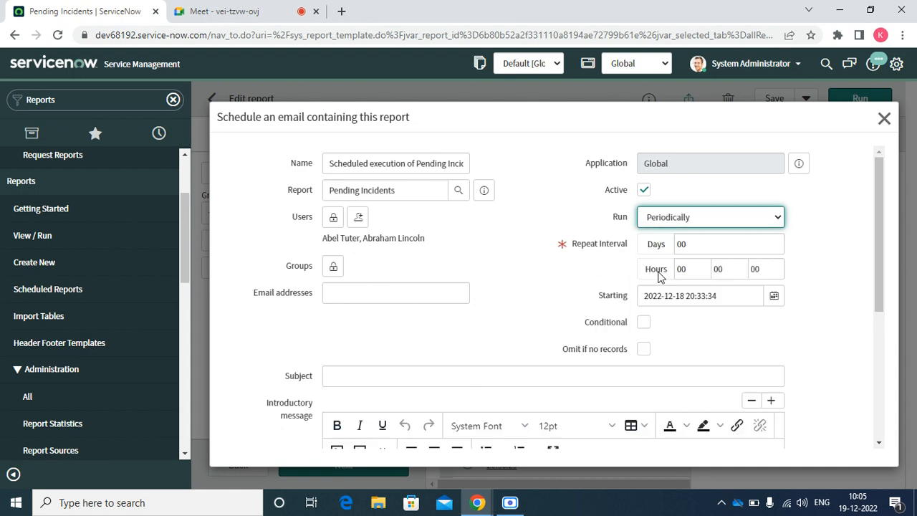
click(702, 249)
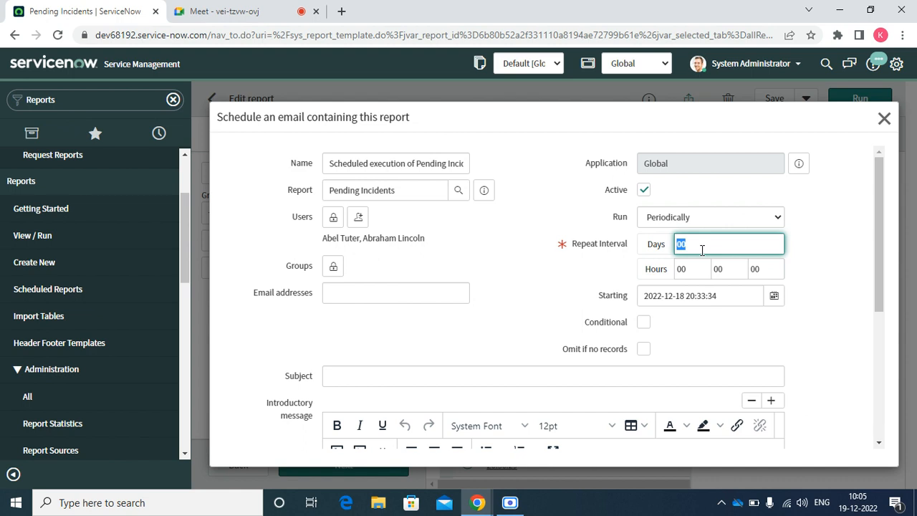
click(689, 218)
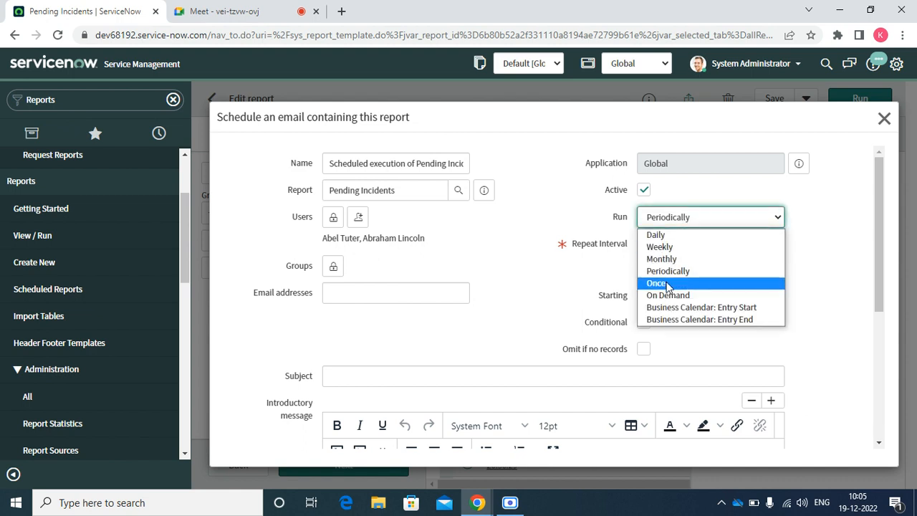
click(656, 282)
click(691, 221)
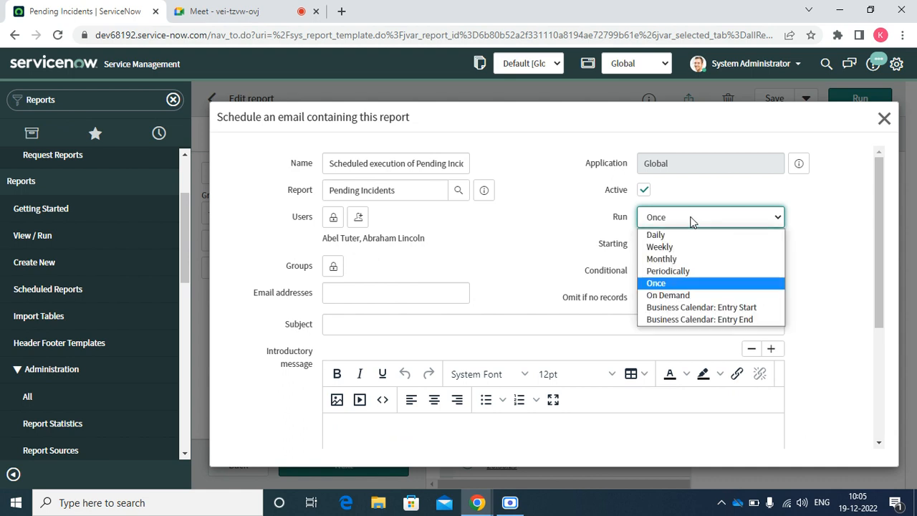
click(666, 298)
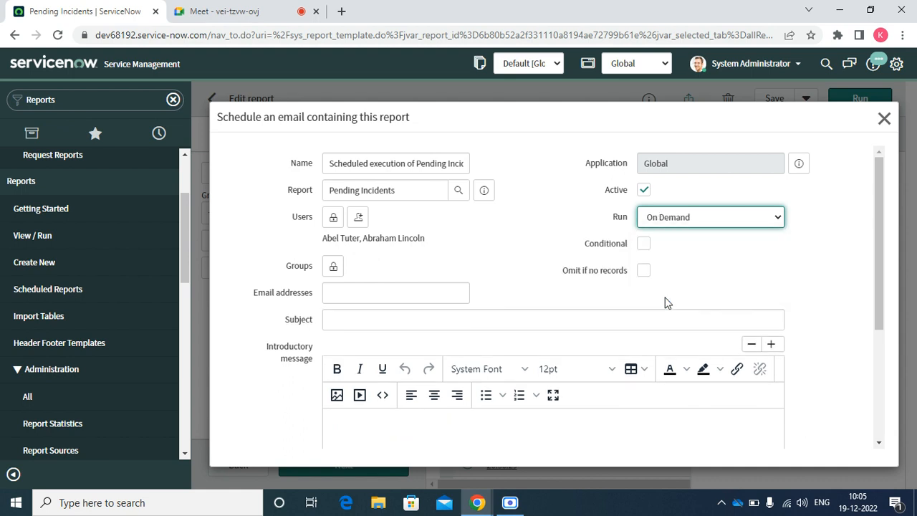
click(648, 218)
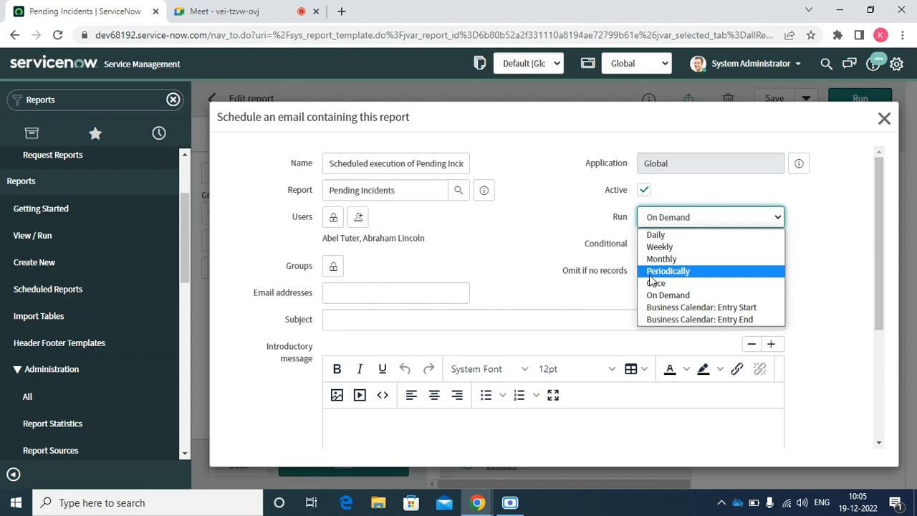
click(656, 308)
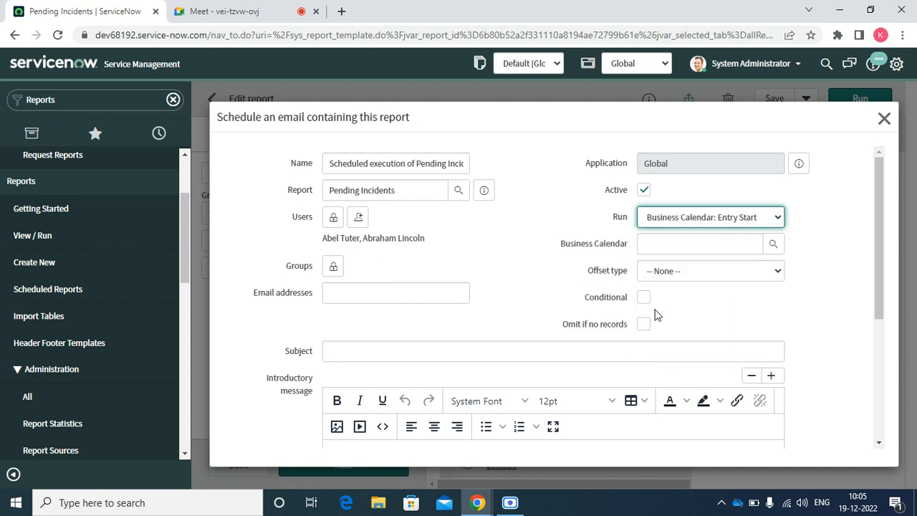
click(667, 275)
click(667, 275)
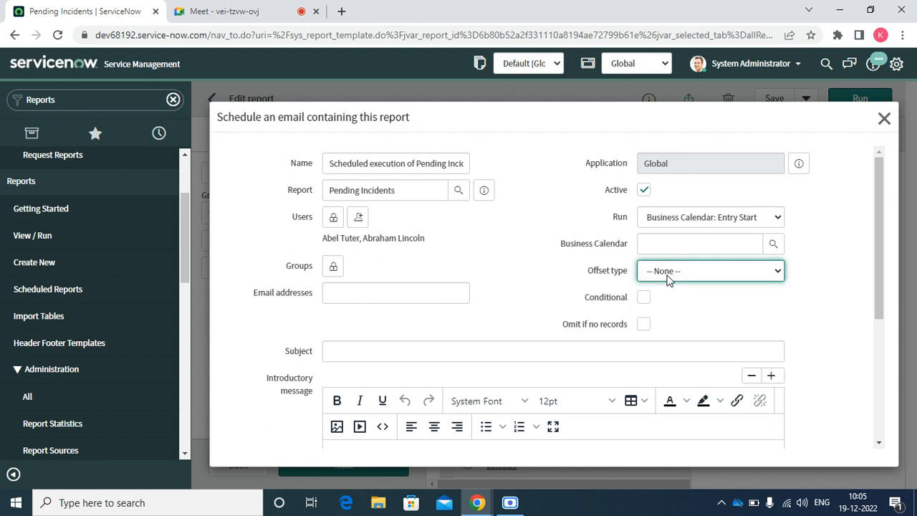
click(678, 220)
click(659, 320)
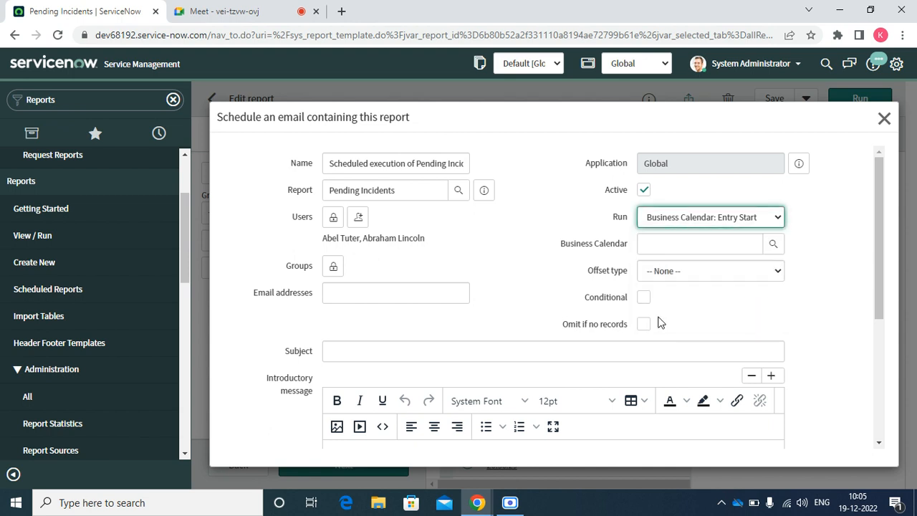
click(662, 219)
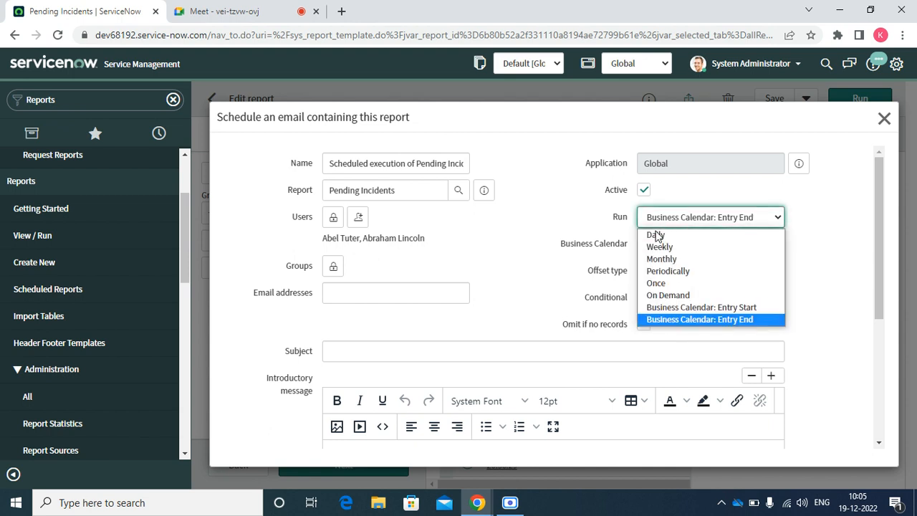
Set Run to Weekly on Monday with the time hour set to 09.
click(658, 247)
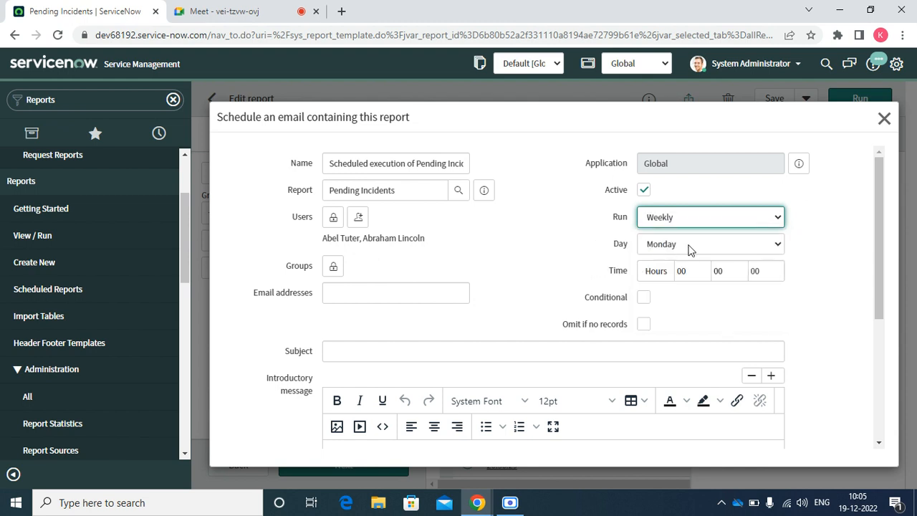
double_click(685, 270)
text(09)
click(523, 271)
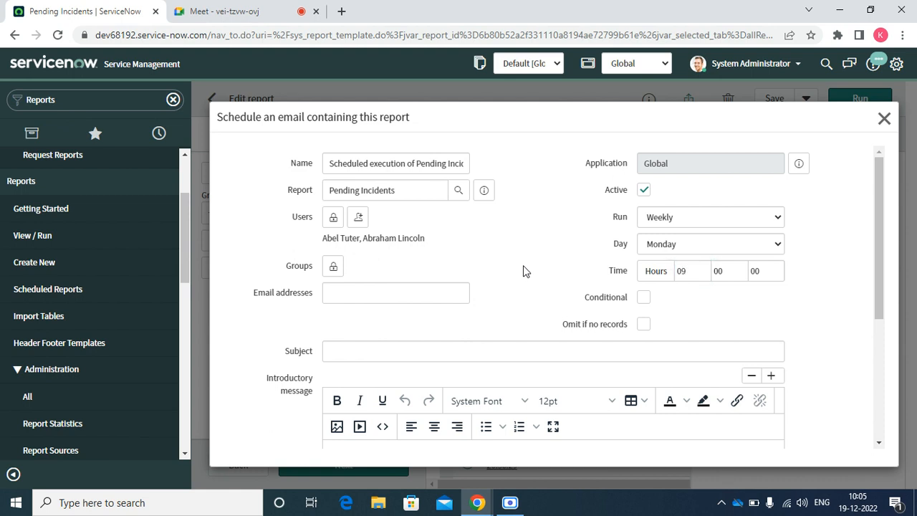
double_click(703, 270)
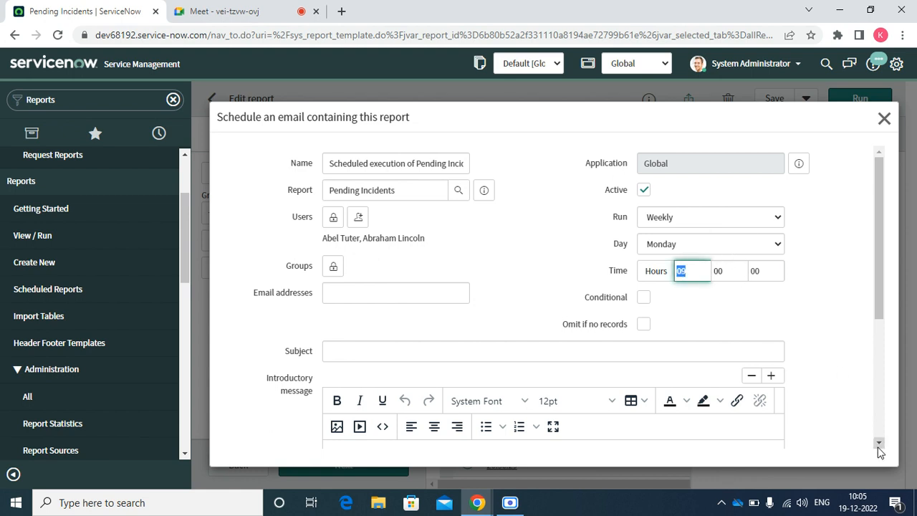
scroll(432, 263, down, 2)
Enter 'Pending Incident list' as the scheduled email's subject.
click(370, 220)
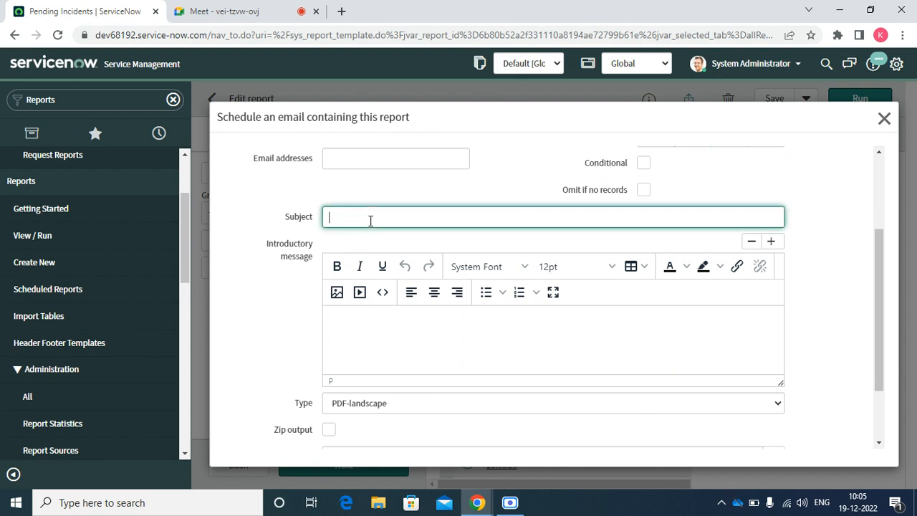
text(Incident)
key(BackSpace)
key(BackSpace)
key(BackSpace)
key(BackSpace)
key(BackSpace)
key(BackSpace)
key(BackSpace)
key(BackSpace)
text(Pending Incident list)
scroll(886, 449, down, 2)
click(350, 238)
Write 'Hi' and 'Please find the attached last week pending incidents list.' in the introductory message.
text(Hi)
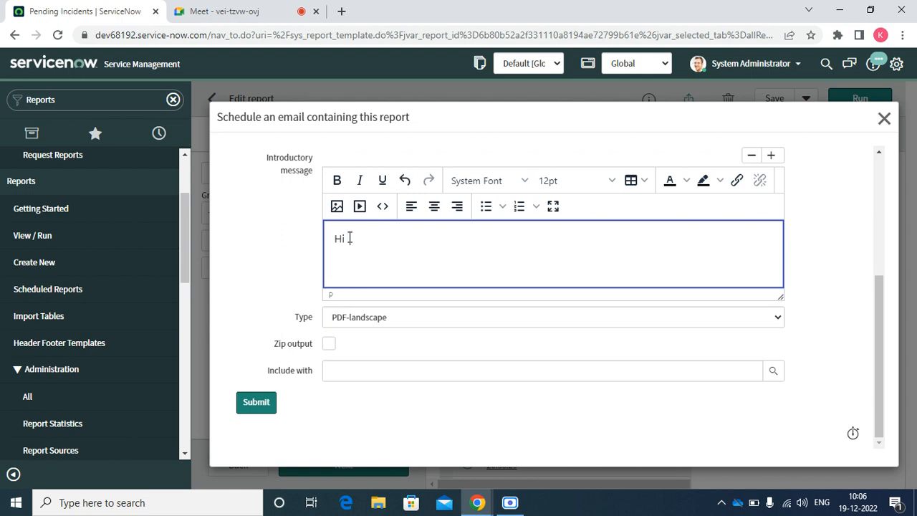
key(Return)
key(Return)
text(\)
key(BackSpace)
key(BackSpace)
key(BackSpace)
key(BackSpace)
key(BackSpace)
text(J)
text(H)
key(Return)
text(Pleae fin)
key(BackSpace)
key(BackSpace)
key(BackSpace)
key(BackSpace)
key(BackSpace)
text(se find th)
text(et)
text(attached )
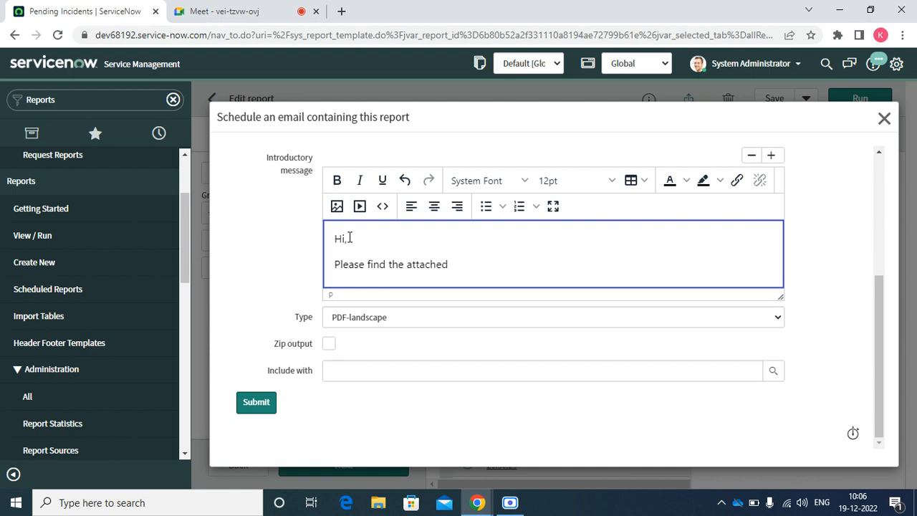
text(last week pednin)
key(BackSpace)
key(BackSpace)
key(BackSpace)
text(nding in)
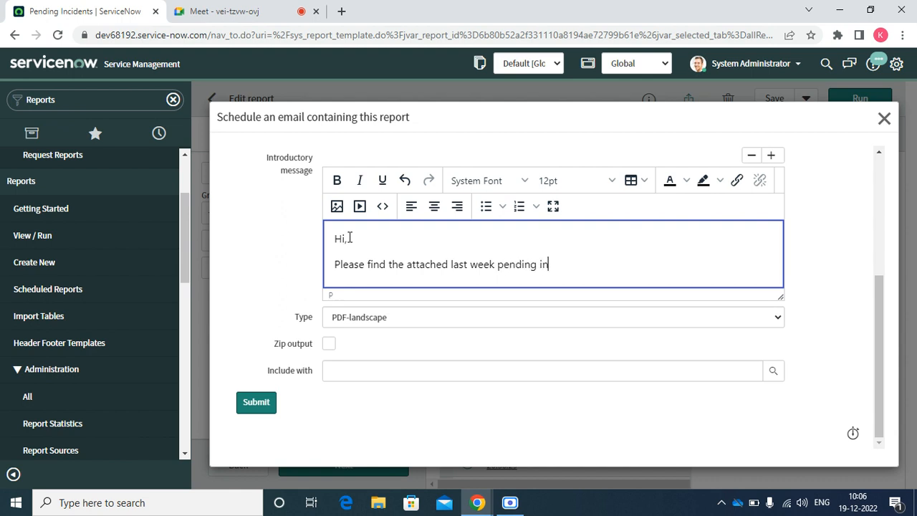
text(cidents )
text(lits)
text(s)
text(t.)
Start a new line reading 'If you have any queries, please reach us'.
key(Return)
text(Thank)
key(BackSpace)
key(BackSpace)
key(BackSpace)
key(BackSpace)
key(BackSpace)
key(BackSpace)
text(If you have any que)
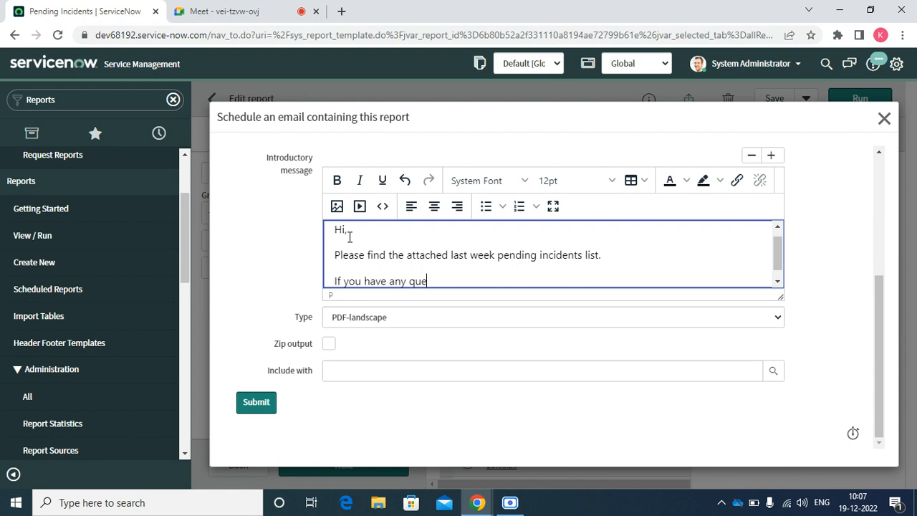
text(riies )
text(, please rs)
text(ache)
key(BackSpace)
key(BackSpace)
key(BackSpace)
key(BackSpace)
key(BackSpace)
key(BackSpace)
text(reach us @)
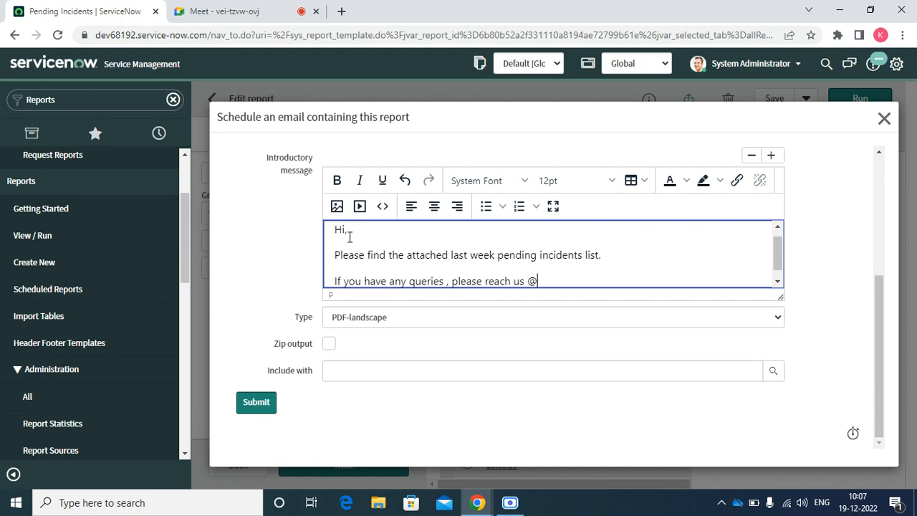
text(su)
key(BackSpace)
key(BackSpace)
key(BackSpace)
Complete the contact line with the support e-mail address.
key(BackSpace)
key(ctrl+shift+Left)
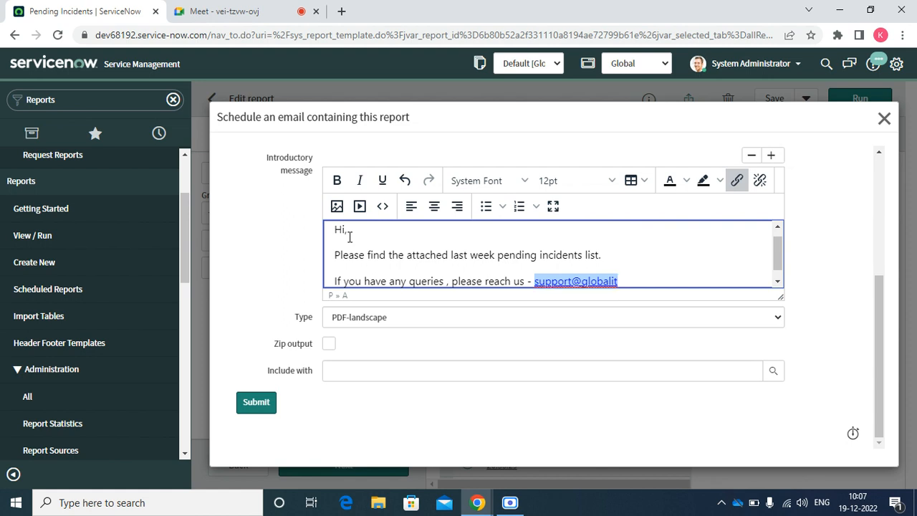
Add the sign-off 'Thanks and Regards,' followed by 'Global IT Service Desk.'.
key(Return)
text(Thankas and Regards,)
key(Return)
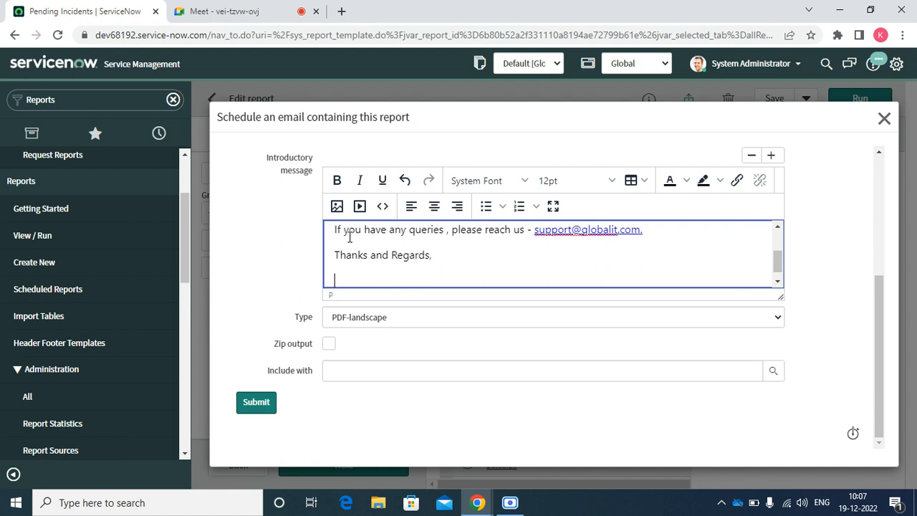
text(IT)
text(Global IT )
text(Service)
text( Deks)
text(sk.)
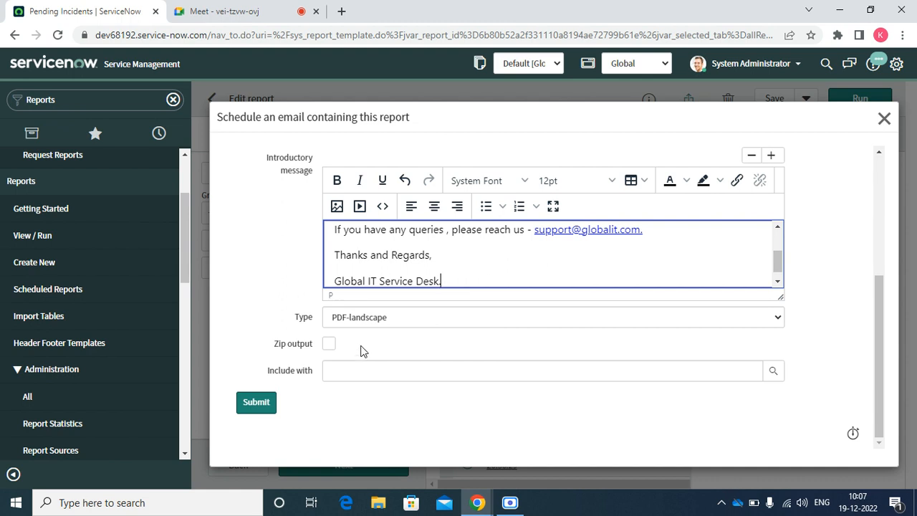
Keep PDF-landscape as the attachment type, submit the schedule, and close the Sharing panel.
click(764, 376)
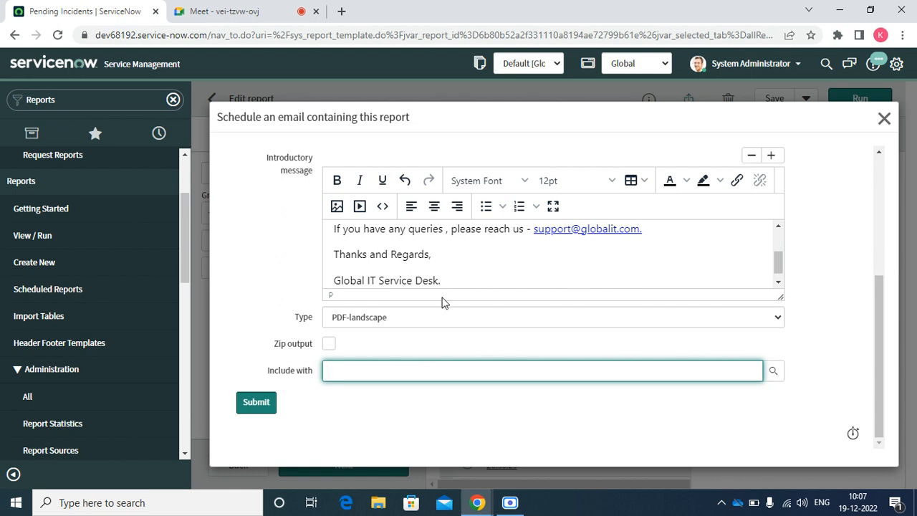
click(405, 316)
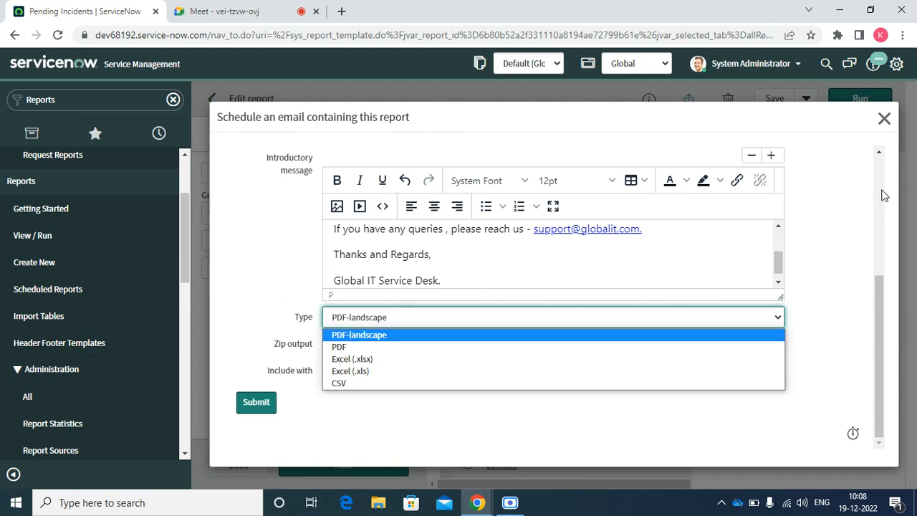
scroll(884, 159, up, 3)
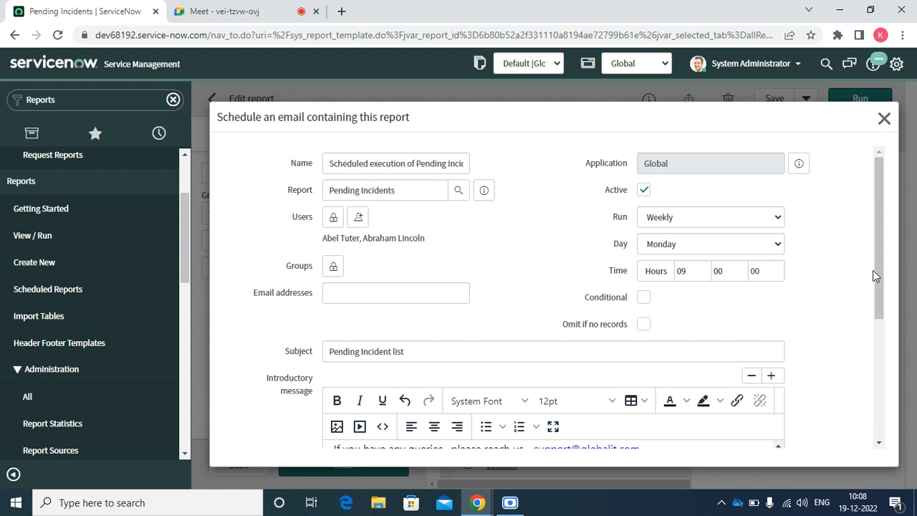
scroll(877, 269, down, 3)
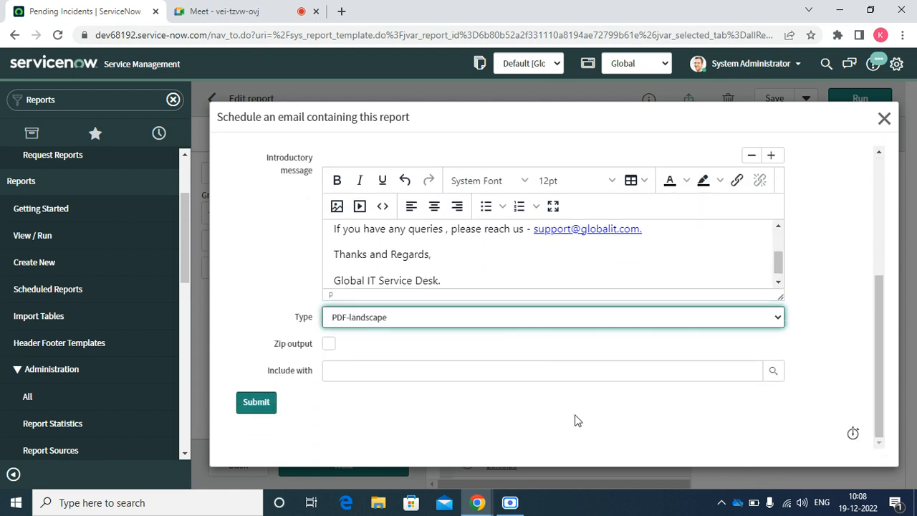
click(255, 403)
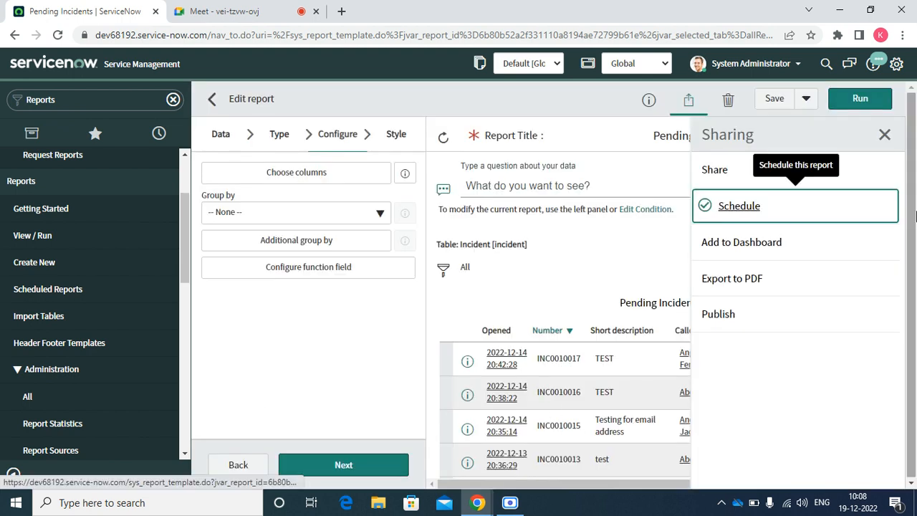
click(883, 137)
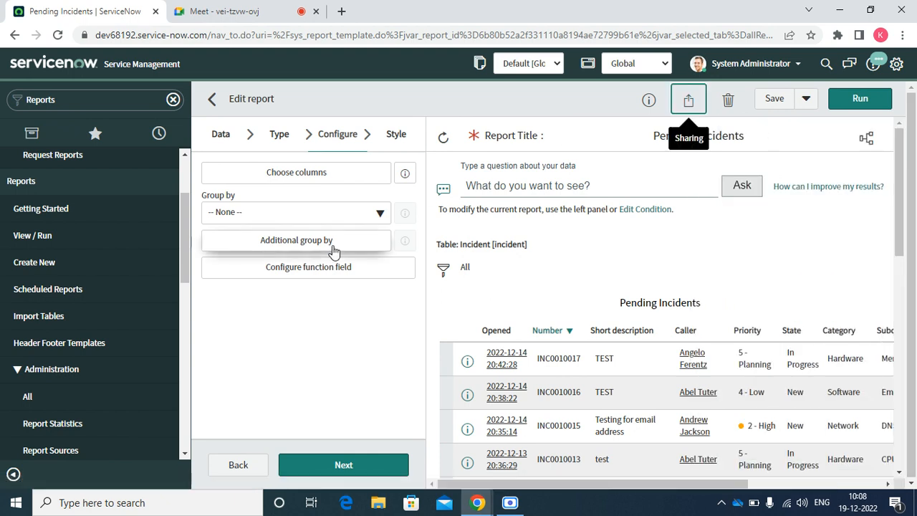
Open the Pending Incidents scheduled report in a new tab, Execute Now, then return to the first tab.
click(74, 289)
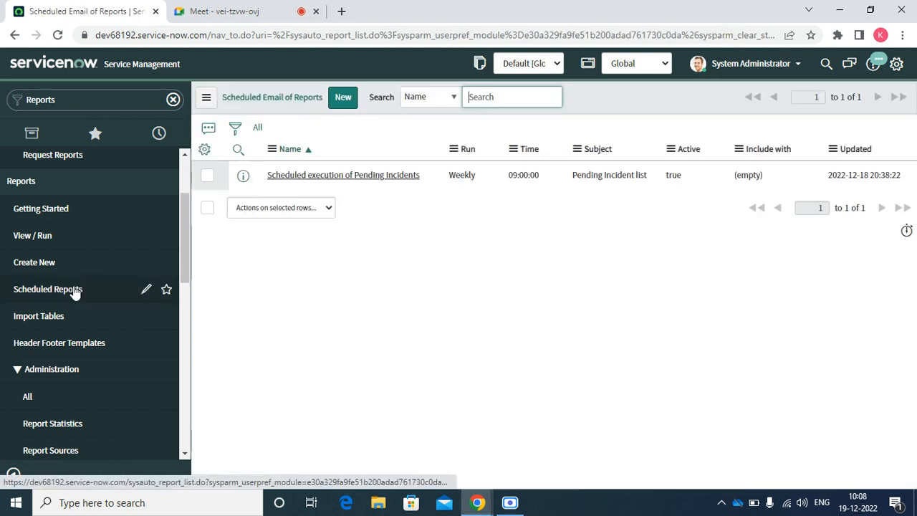
right_click(244, 180)
click(265, 188)
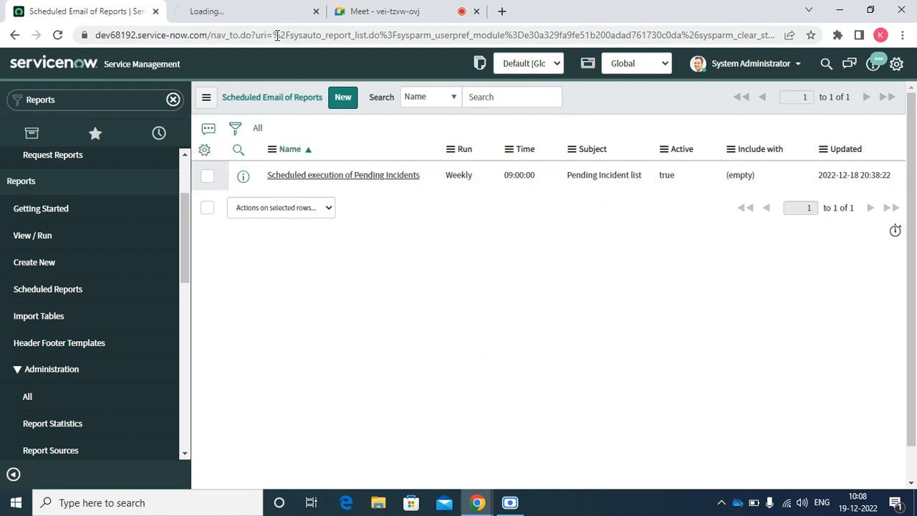
click(252, 16)
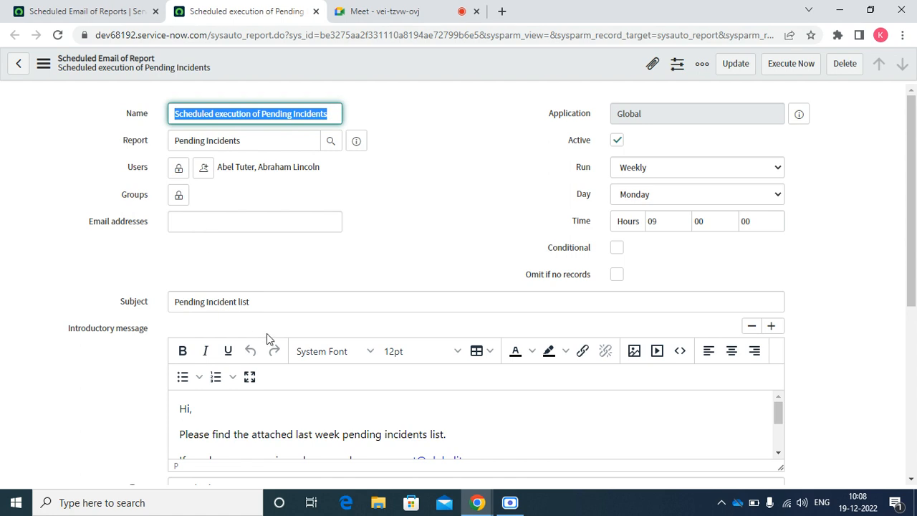
click(798, 68)
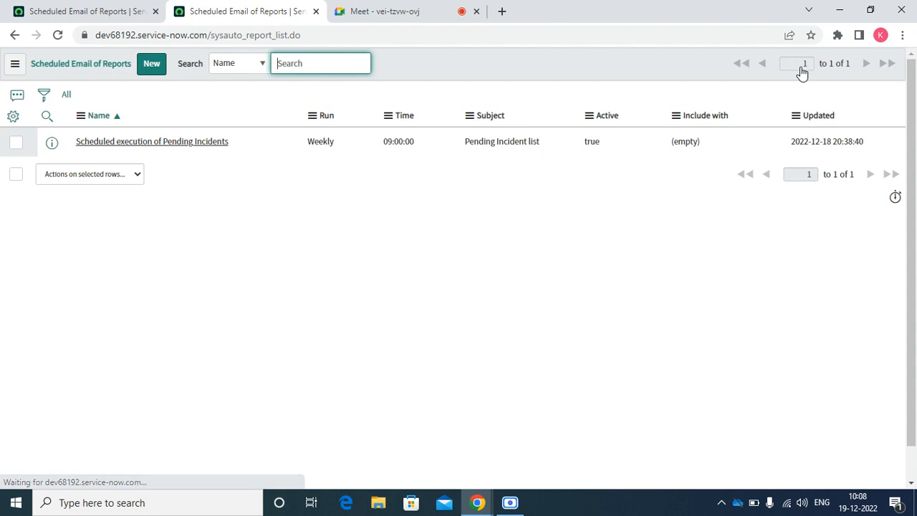
click(91, 10)
click(79, 99)
Open the Emails log in a new tab, sorted by Created newest first.
text(emails)
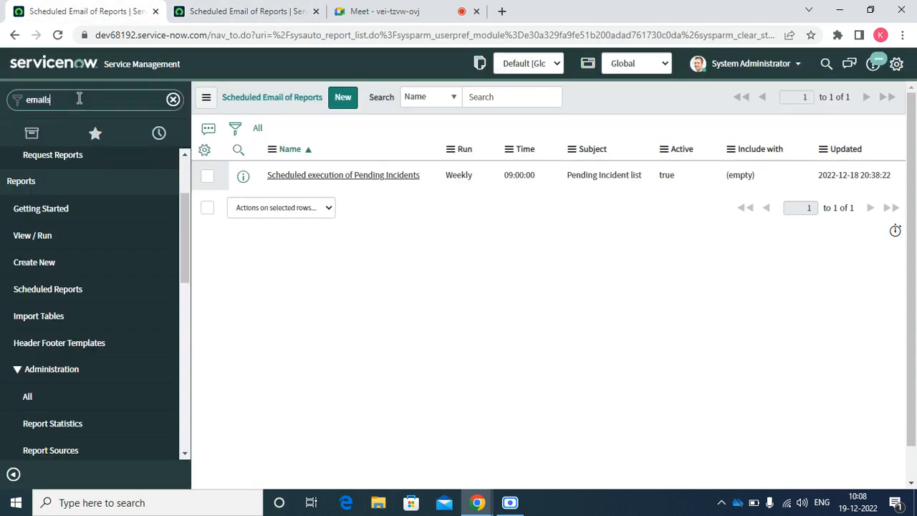
right_click(75, 197)
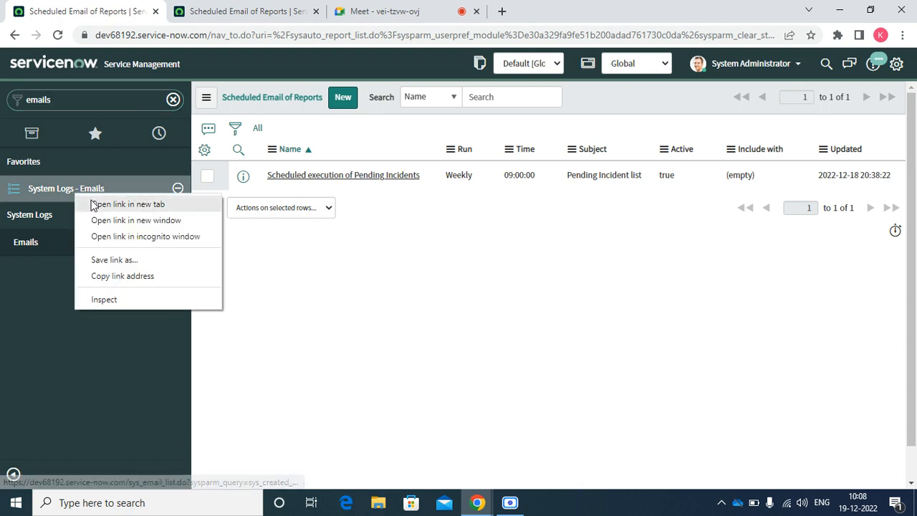
click(96, 203)
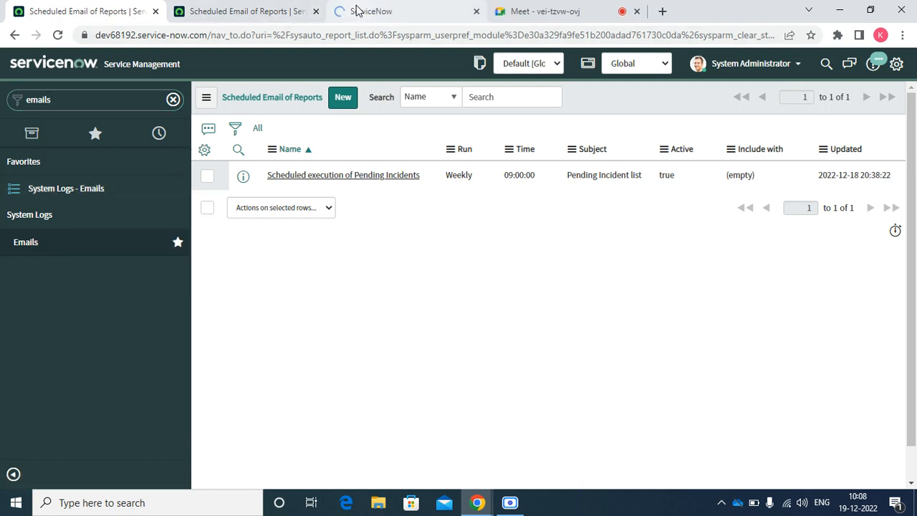
click(351, 11)
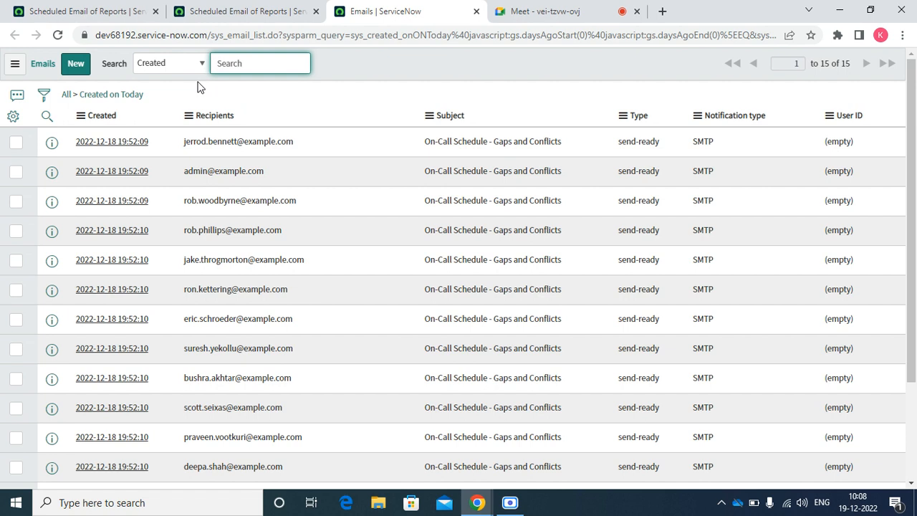
click(108, 117)
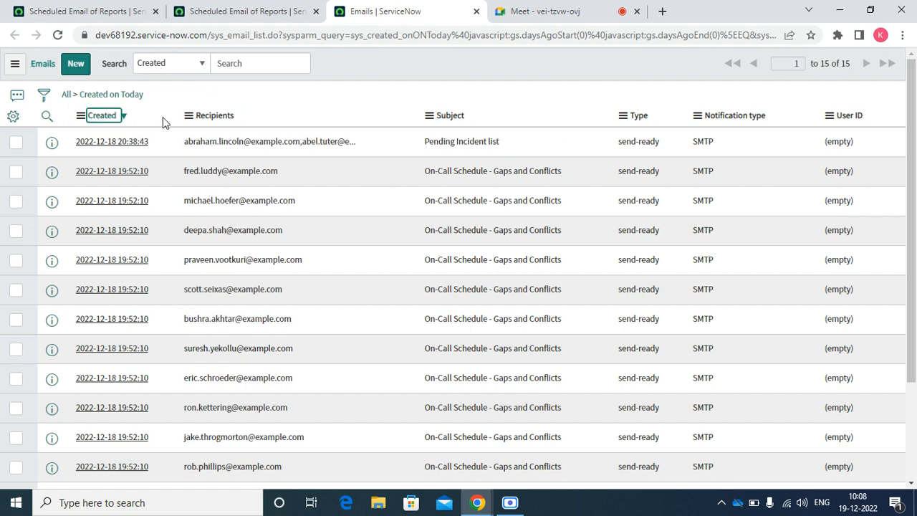
Open the Pending Incident list email and inspect its recipient addresses.
right_click(53, 144)
click(81, 155)
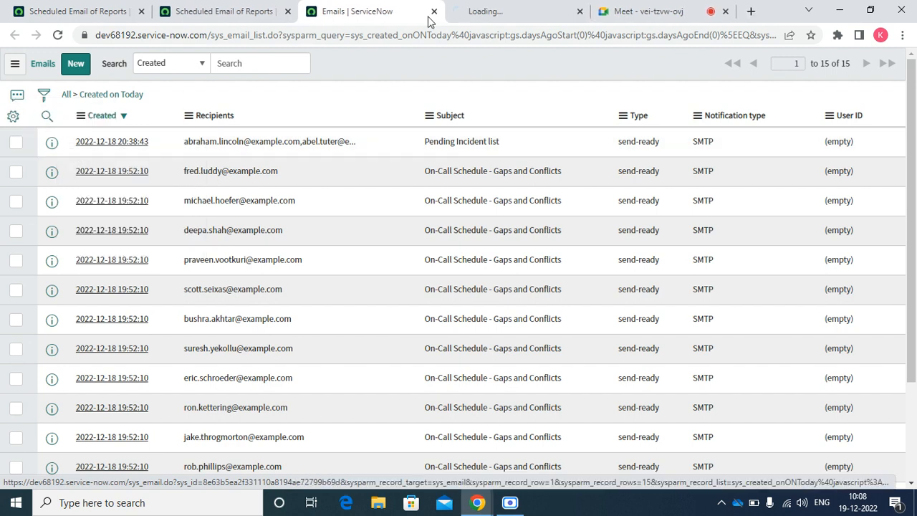
click(522, 9)
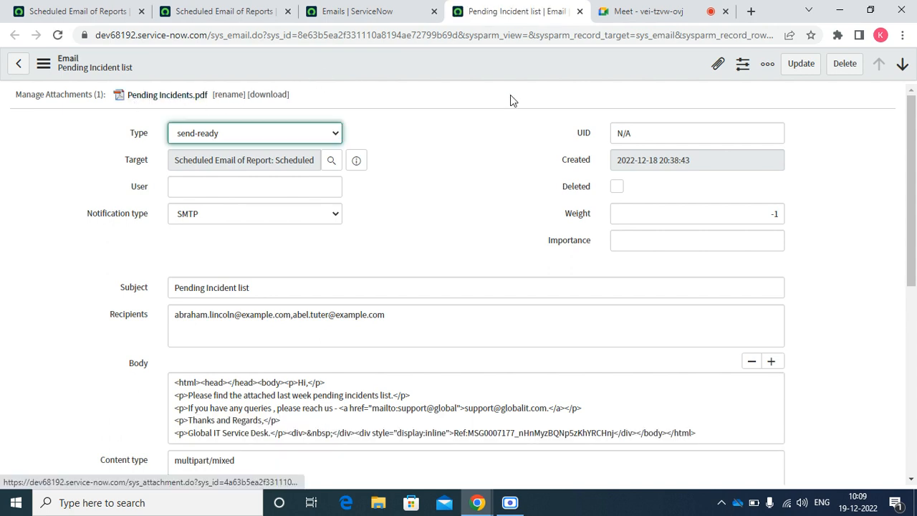
scroll(914, 179, down, 1)
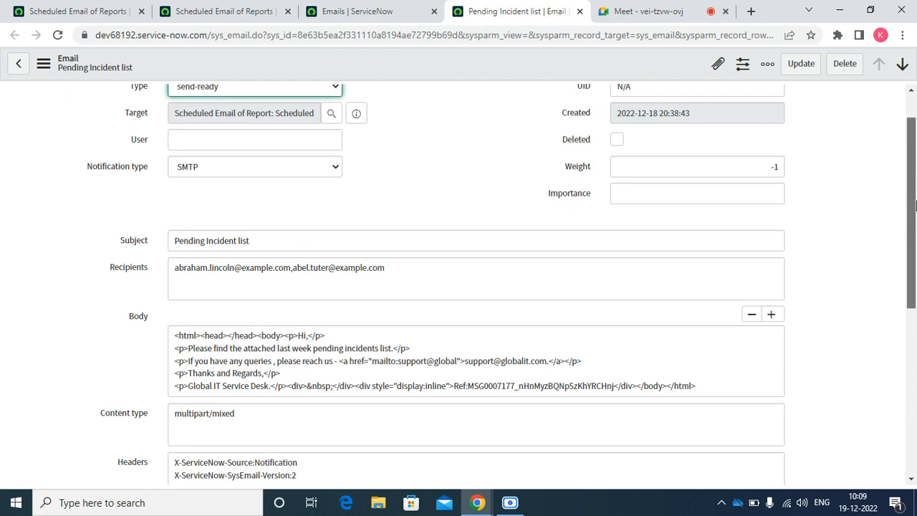
double_click(258, 253)
click(285, 269)
triple_click(285, 269)
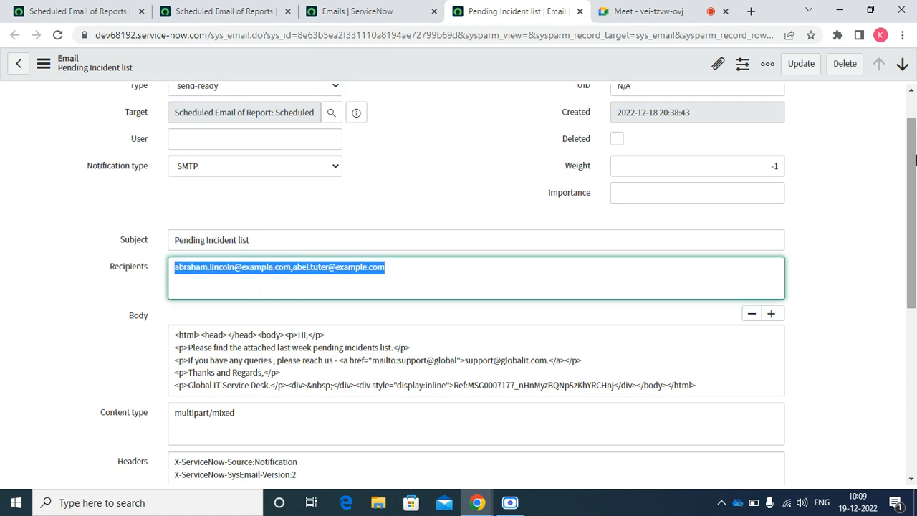
drag(913, 172, 916, 305)
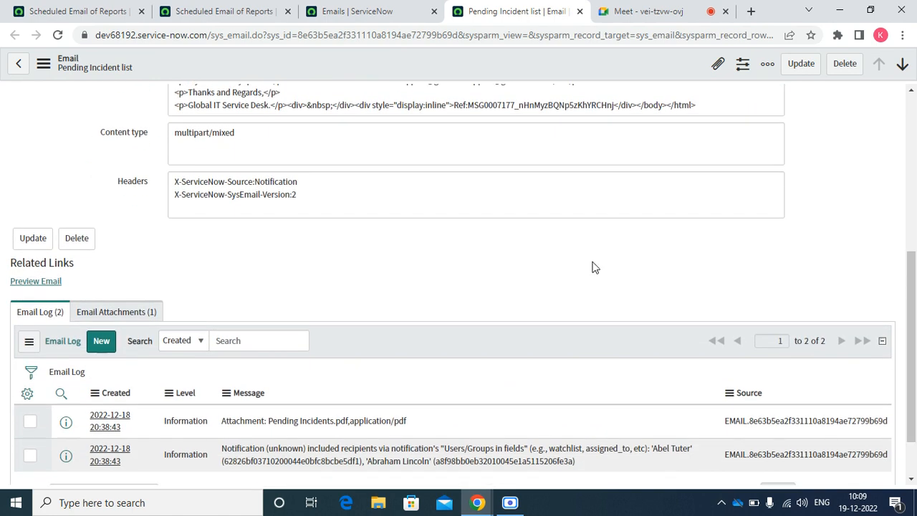
Preview the email body, check its message reference, then go back to today's emails.
click(37, 282)
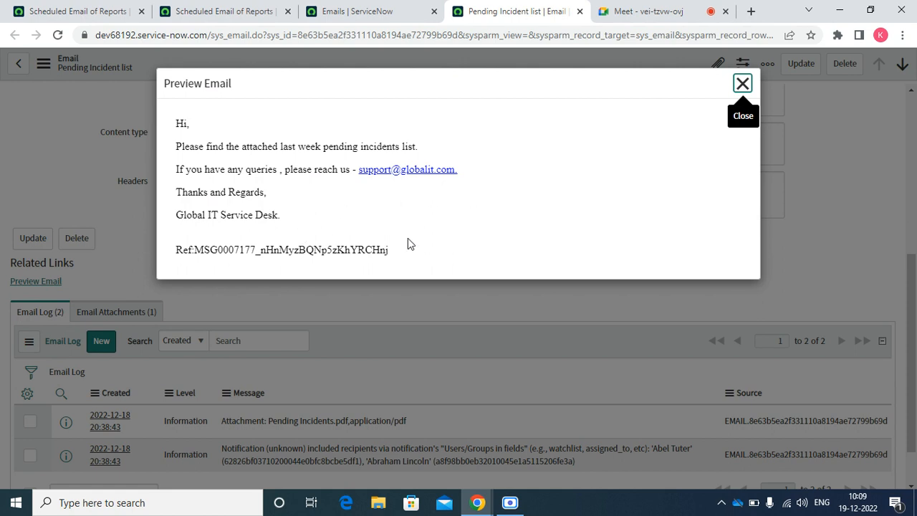
drag(398, 250, 195, 248)
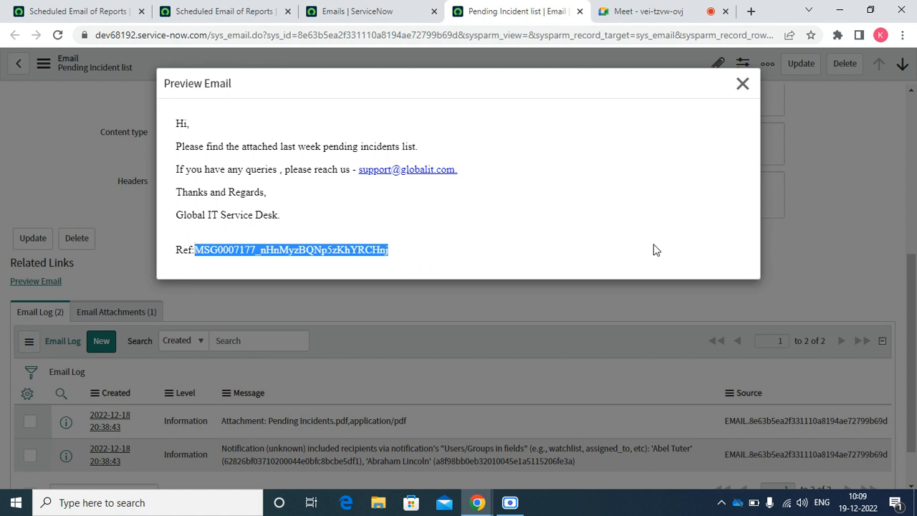
click(742, 84)
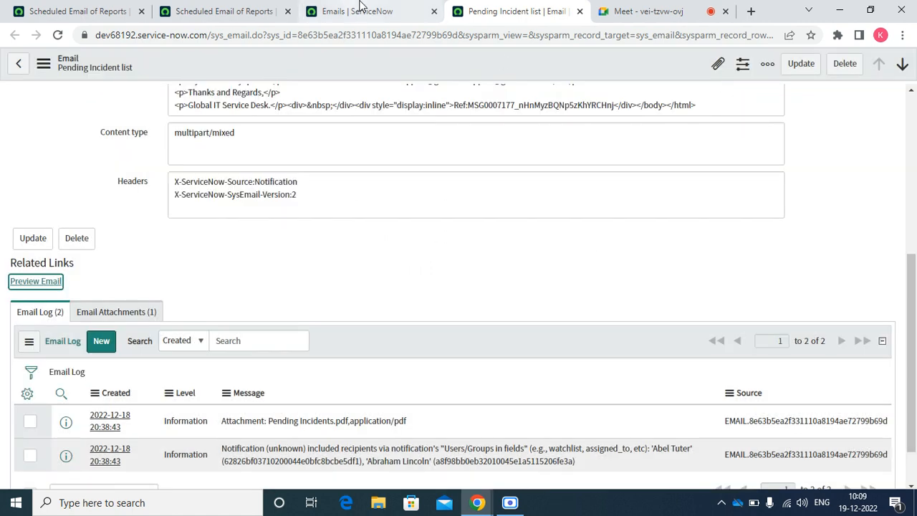
click(350, 12)
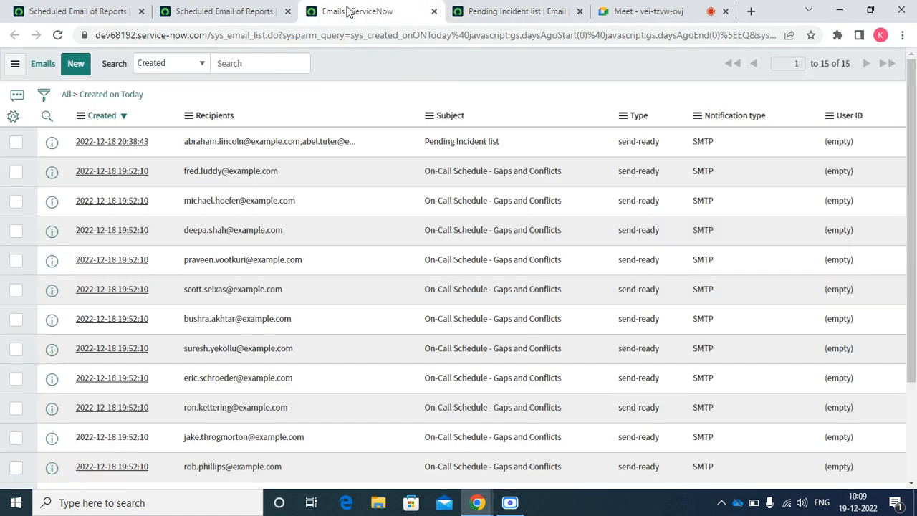
Open the Pending Incidents schedule record and save it with Zip output enabled.
click(254, 11)
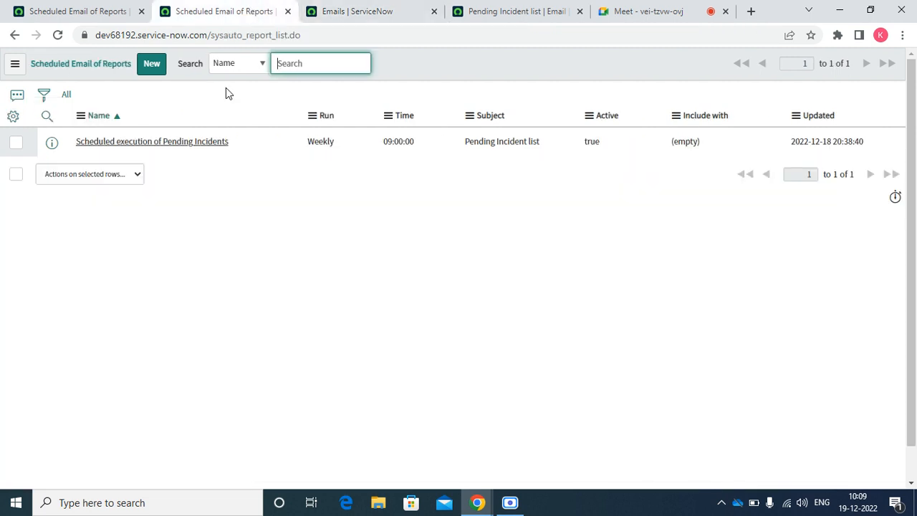
right_click(52, 147)
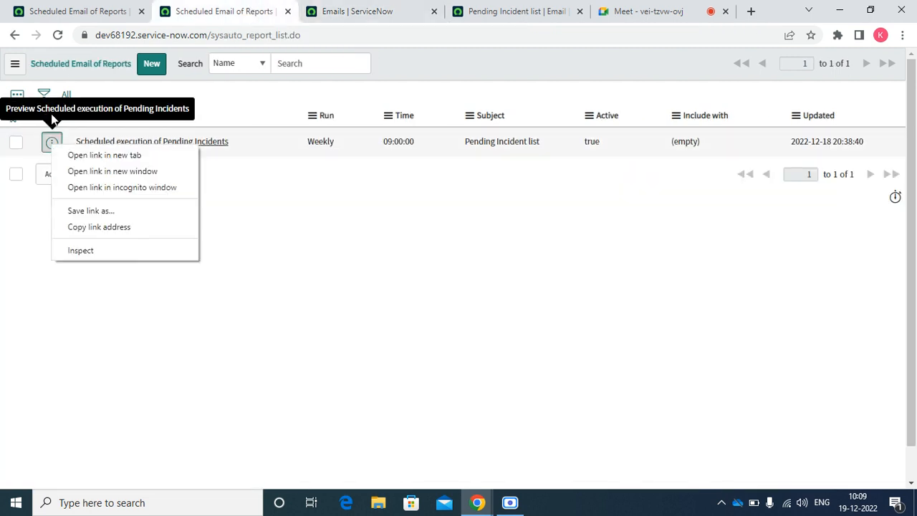
click(80, 155)
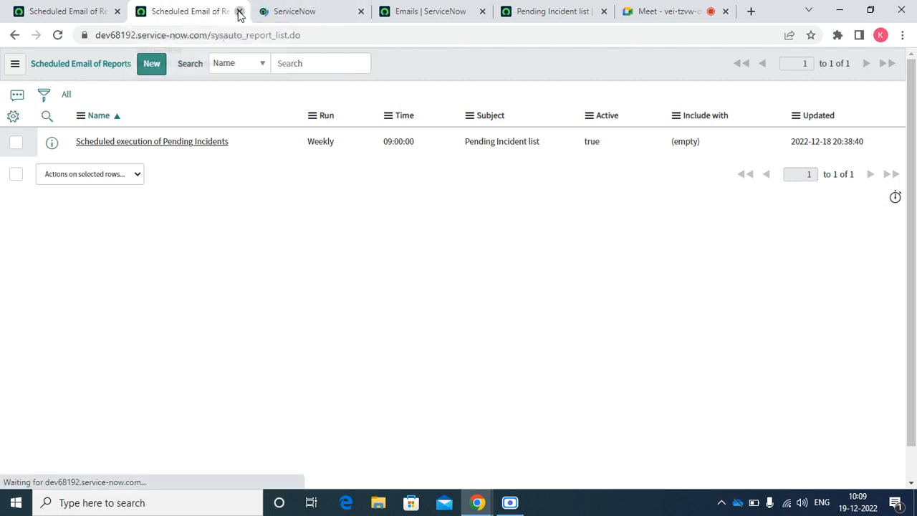
click(239, 12)
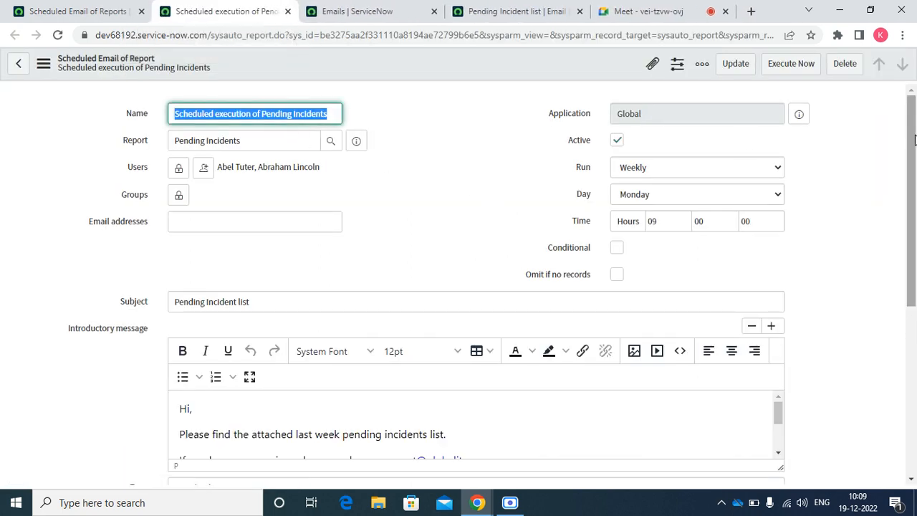
drag(914, 136, 892, 229)
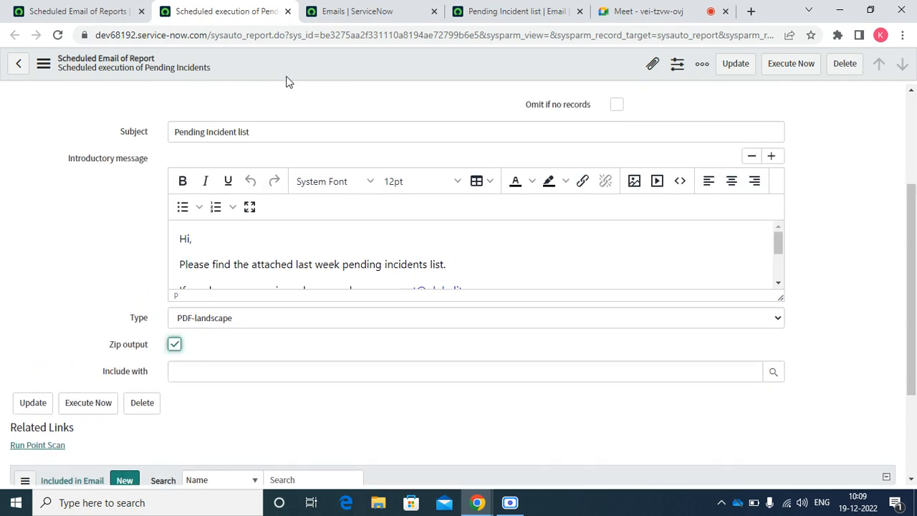
right_click(269, 69)
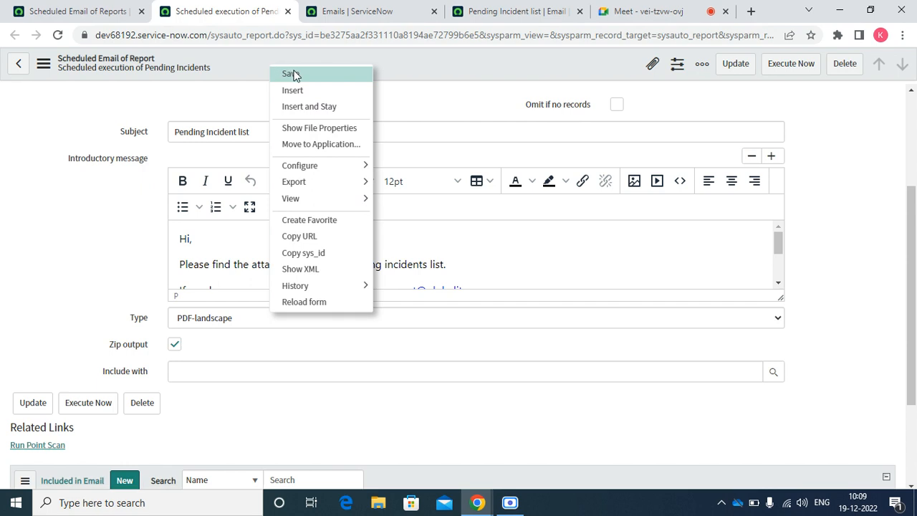
click(291, 74)
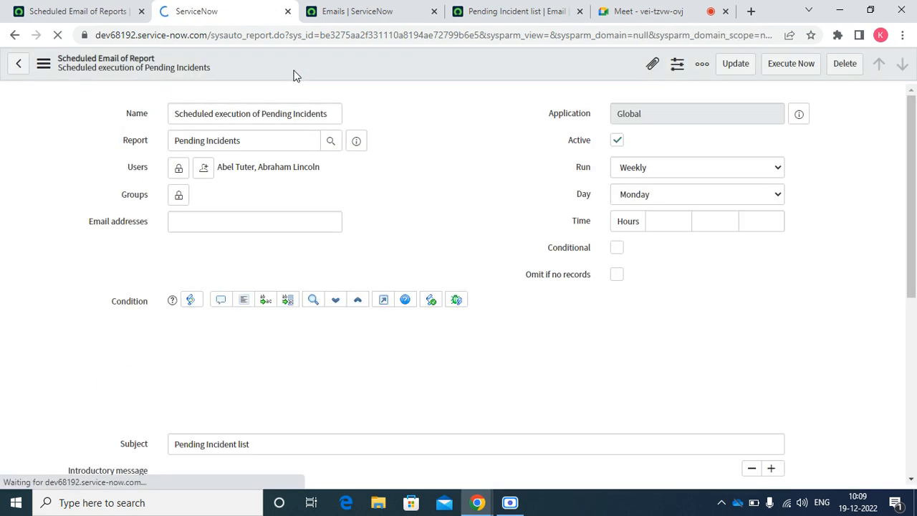
Run the schedule with Execute Now and refresh the Emails list.
click(797, 70)
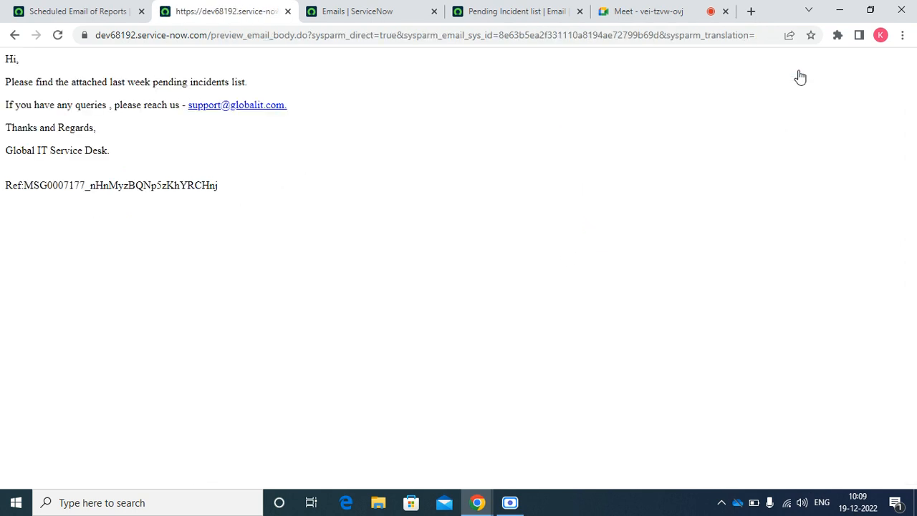
click(396, 8)
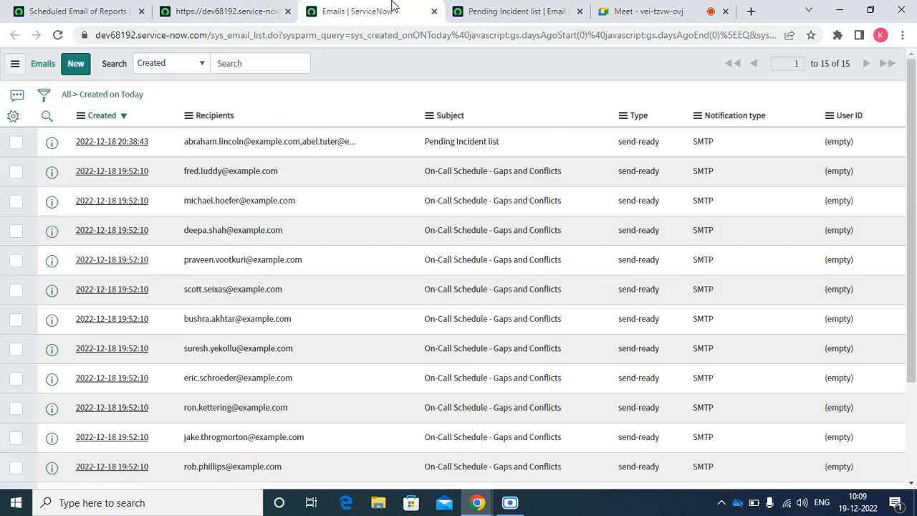
right_click(380, 69)
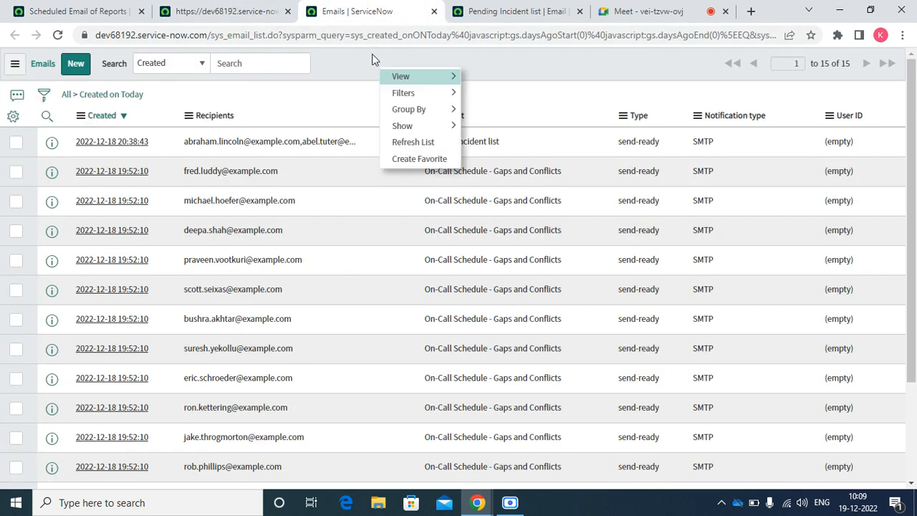
click(413, 142)
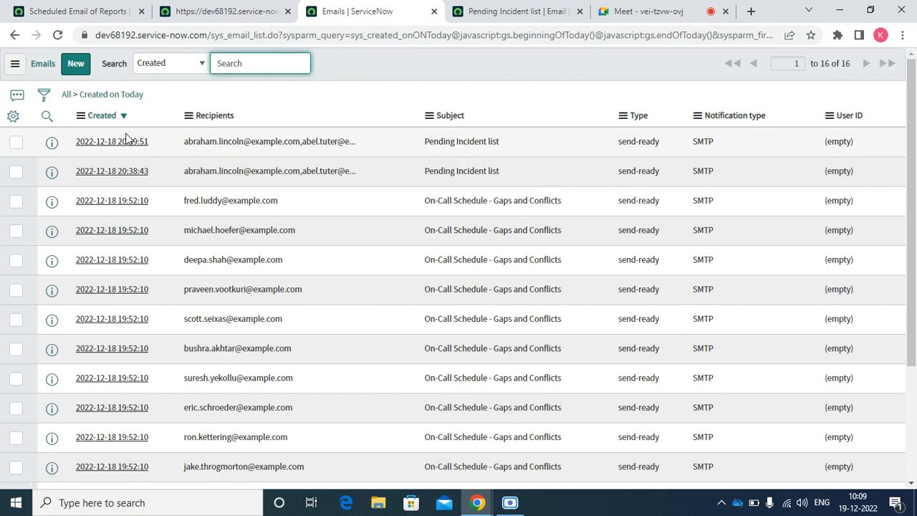
Open the newest Pending Incident list email to confirm report.zip, then return to the schedule form.
right_click(51, 141)
click(161, 85)
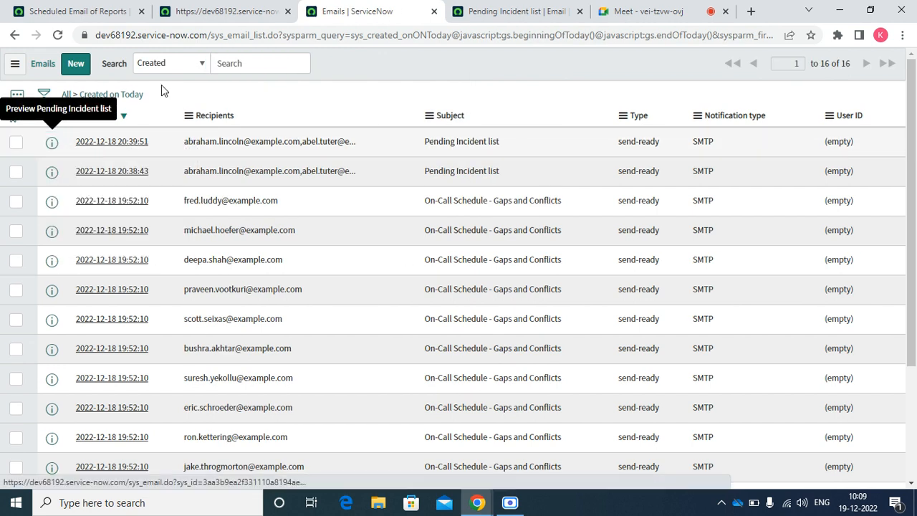
click(442, 4)
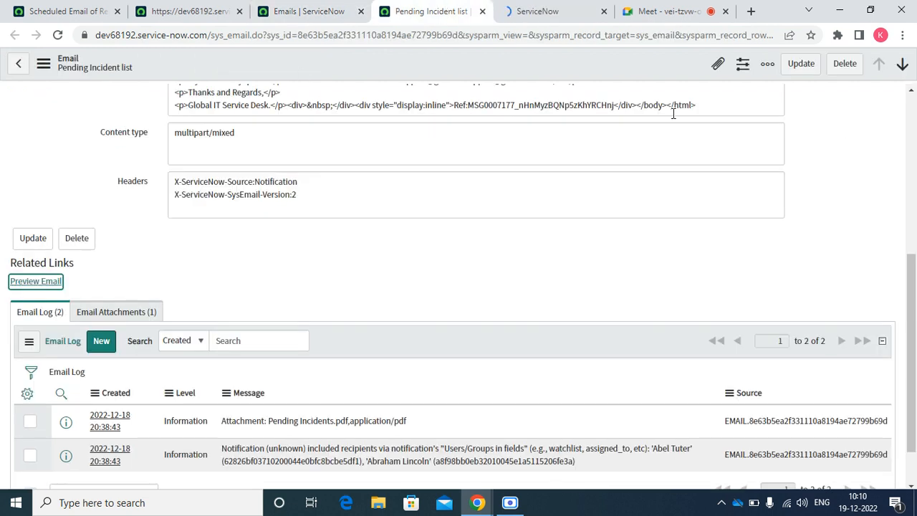
scroll(910, 258, up, 5)
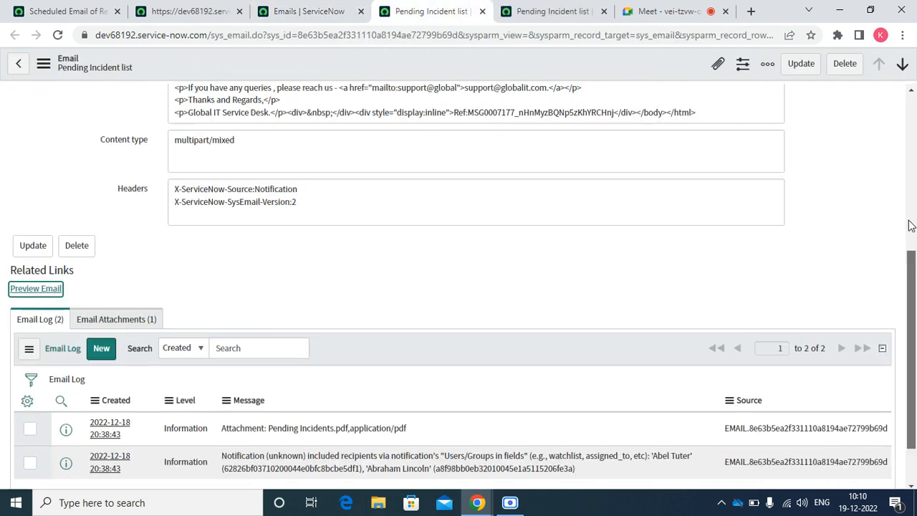
click(552, 10)
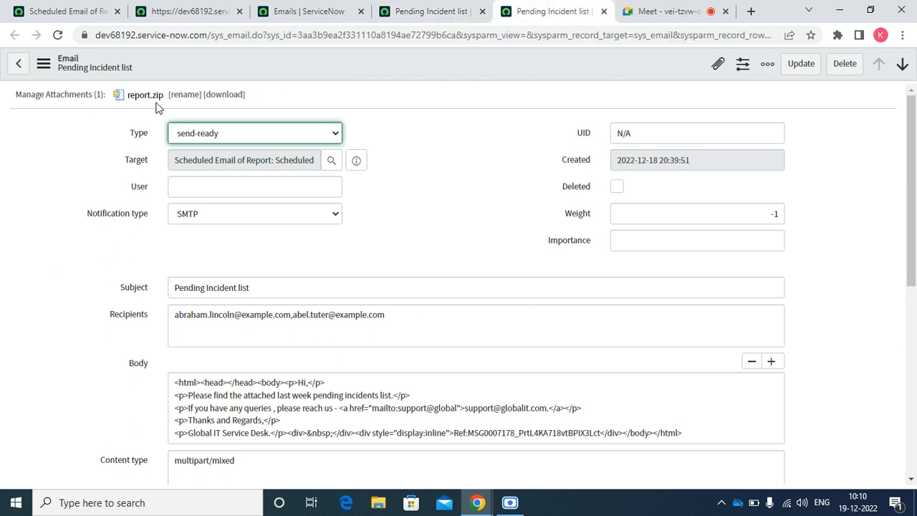
click(193, 13)
click(10, 36)
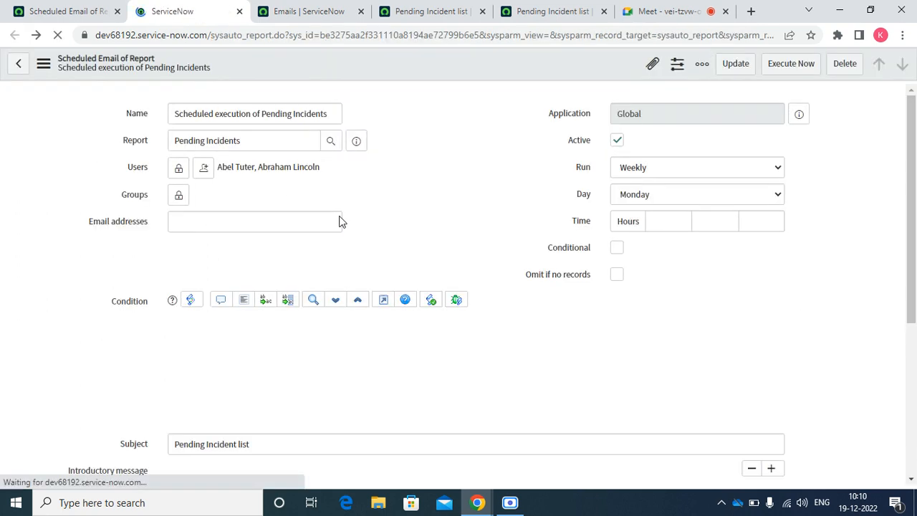
drag(912, 212, 900, 334)
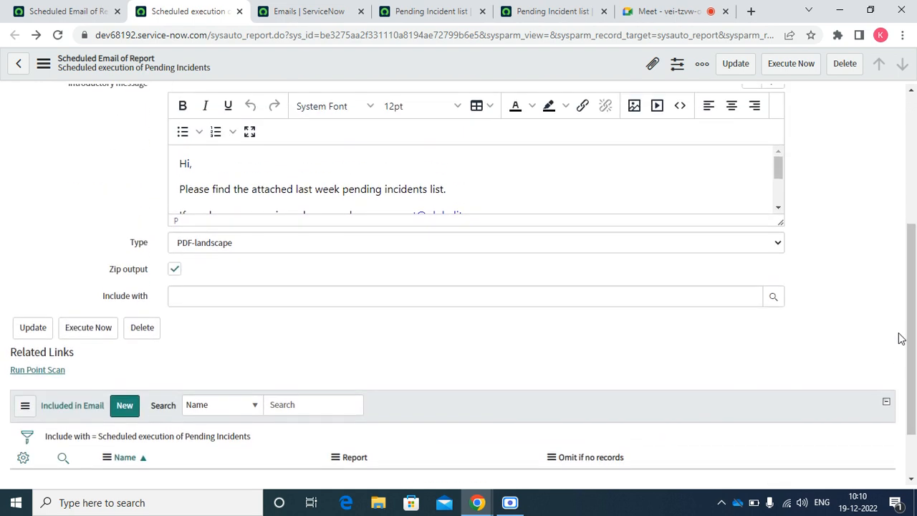
Set the attachment Type to Excel (.xlsx), turn off Zip output, and save.
click(314, 244)
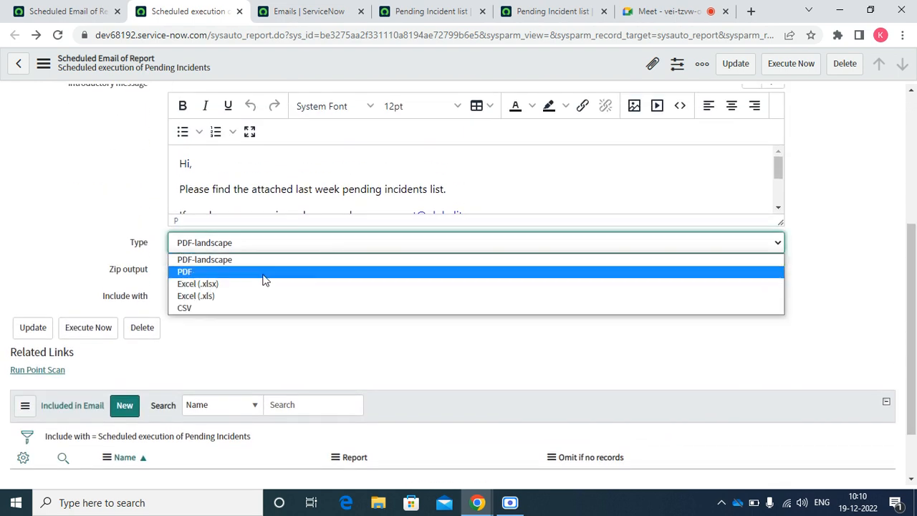
click(242, 287)
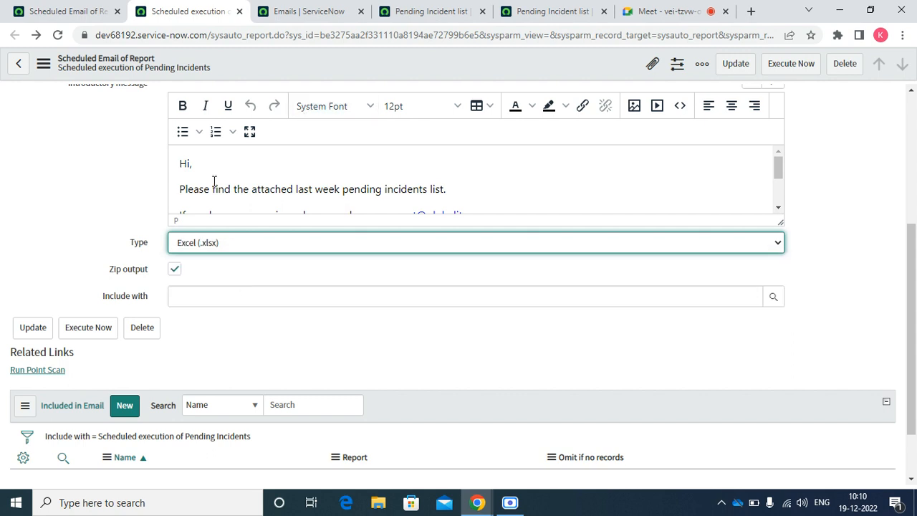
click(175, 270)
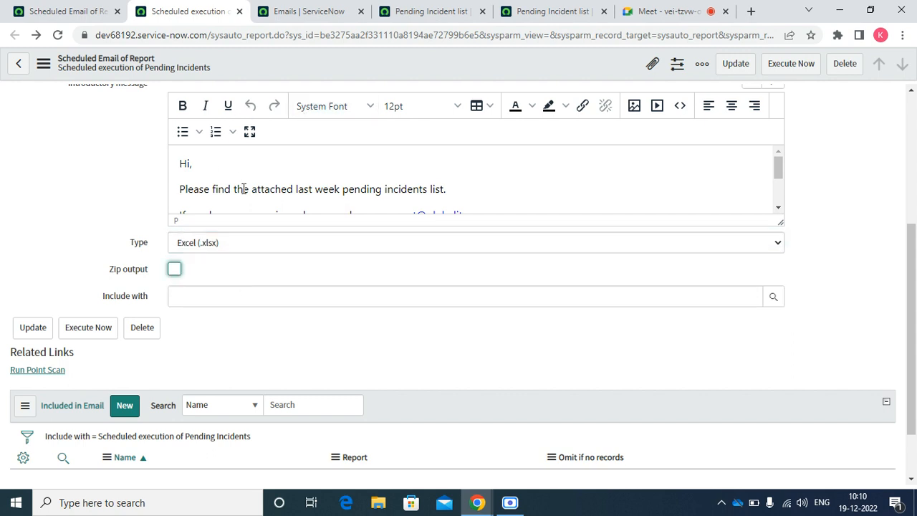
right_click(233, 76)
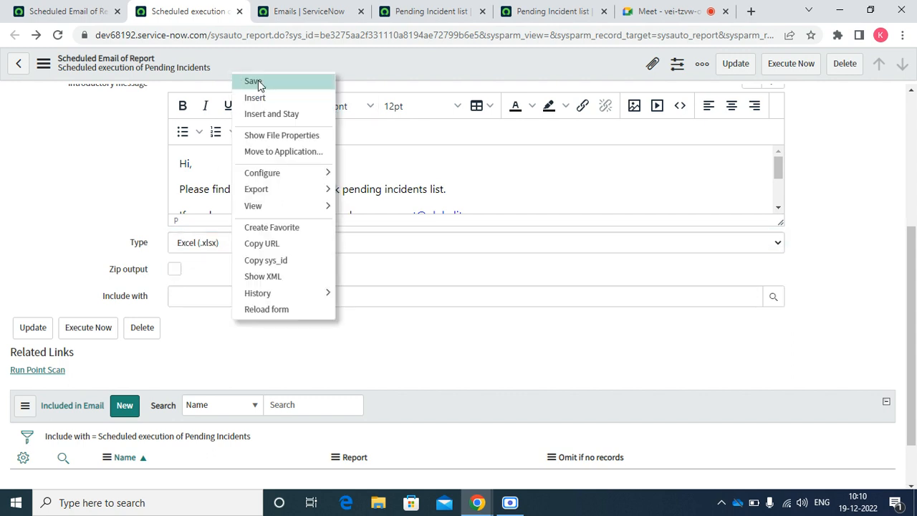
click(258, 83)
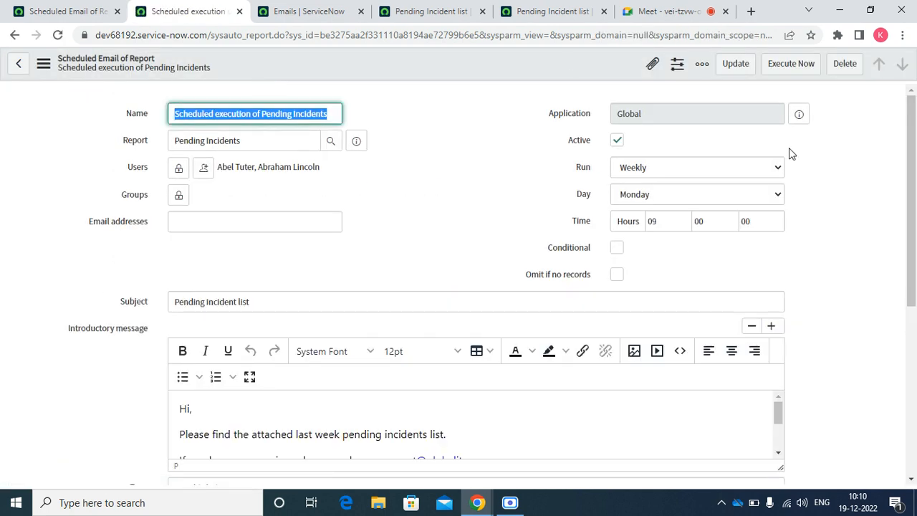
Execute the schedule now and refresh the Emails log.
click(780, 63)
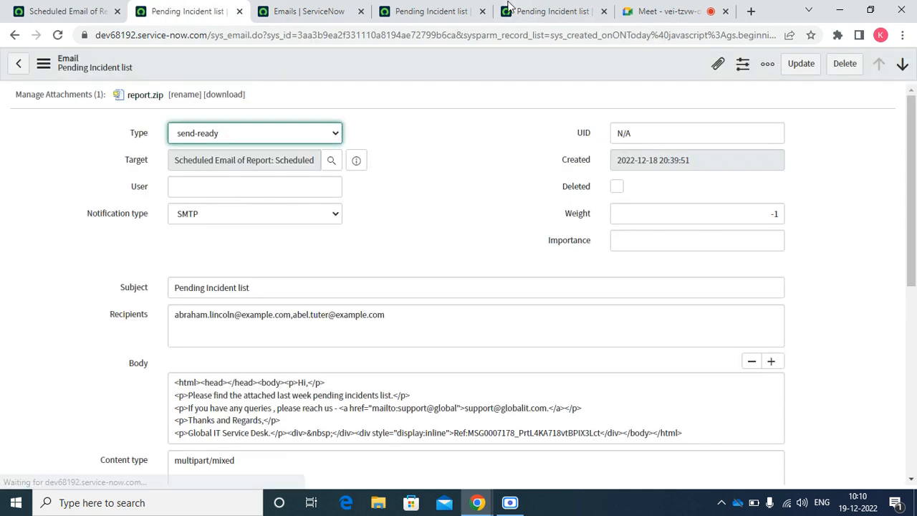
click(14, 34)
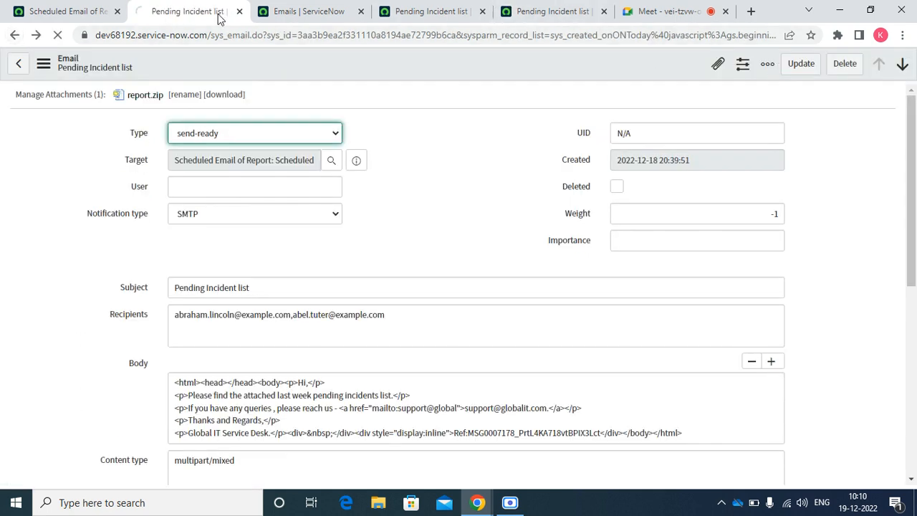
click(293, 11)
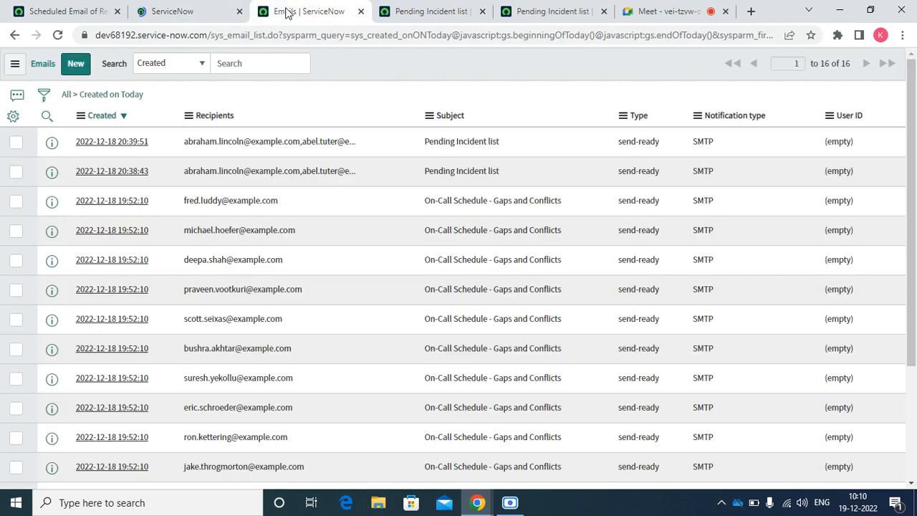
right_click(331, 62)
click(376, 138)
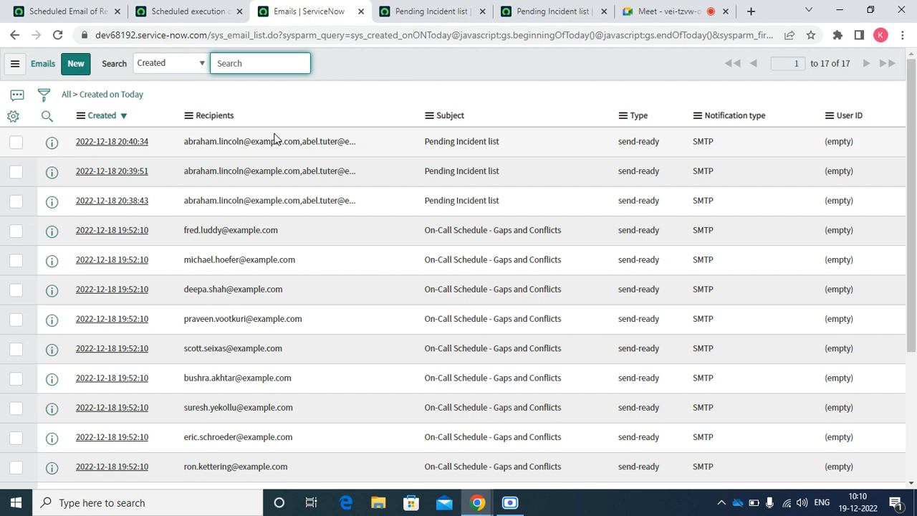
Open the newest email carrying Pending Incidents.xlsx, then close the email tabs and the log.
right_click(55, 146)
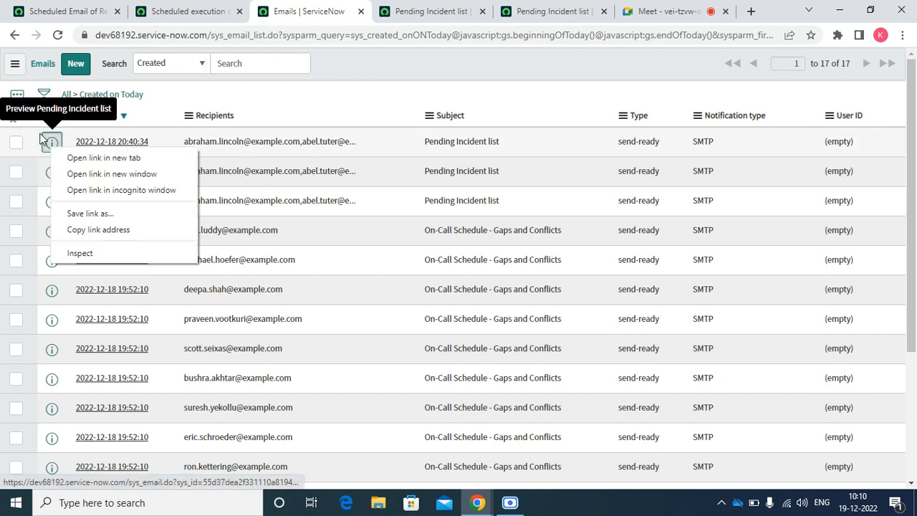
click(85, 158)
click(380, 16)
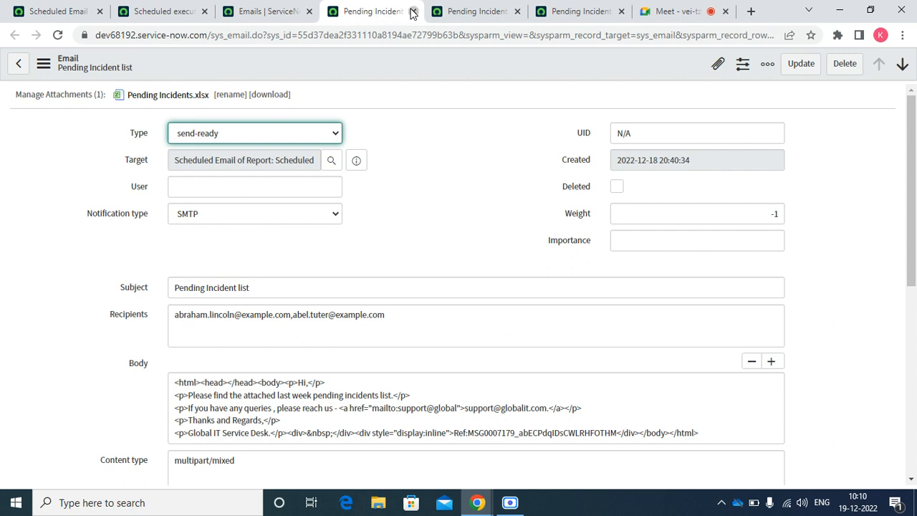
click(412, 11)
click(413, 12)
click(412, 11)
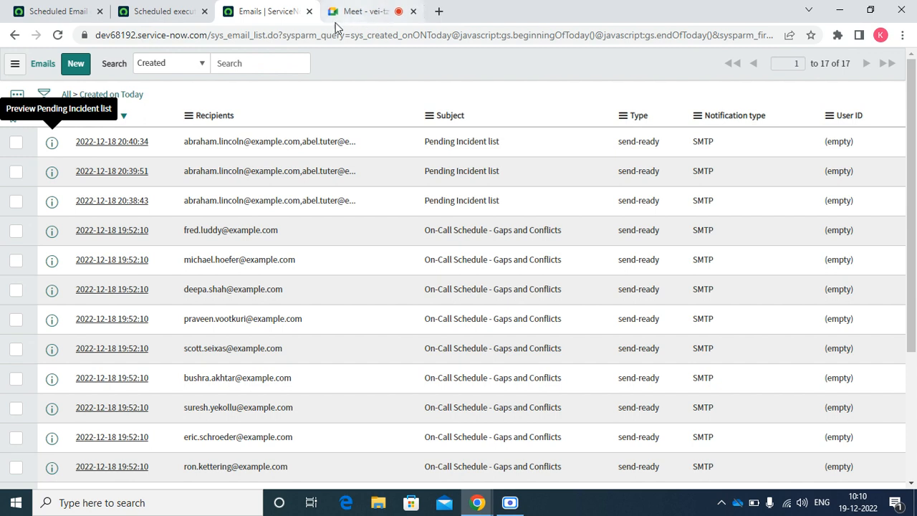
click(309, 11)
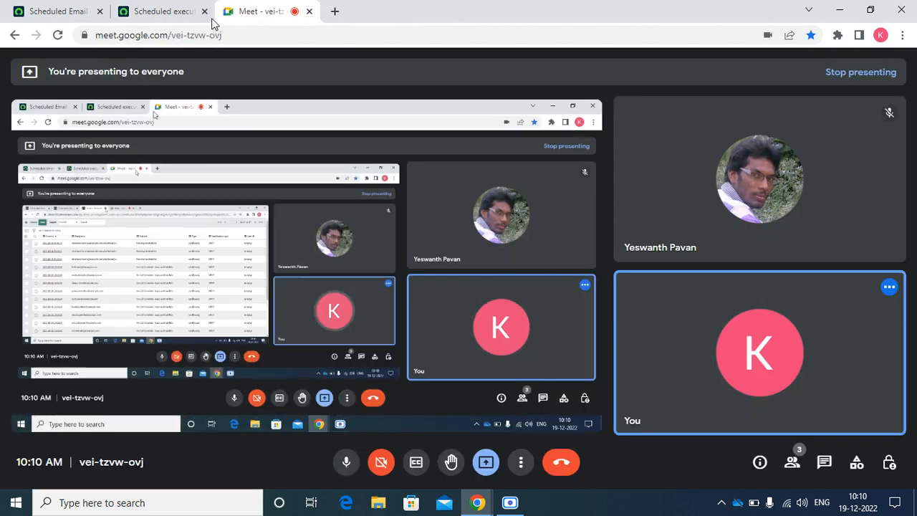
click(168, 12)
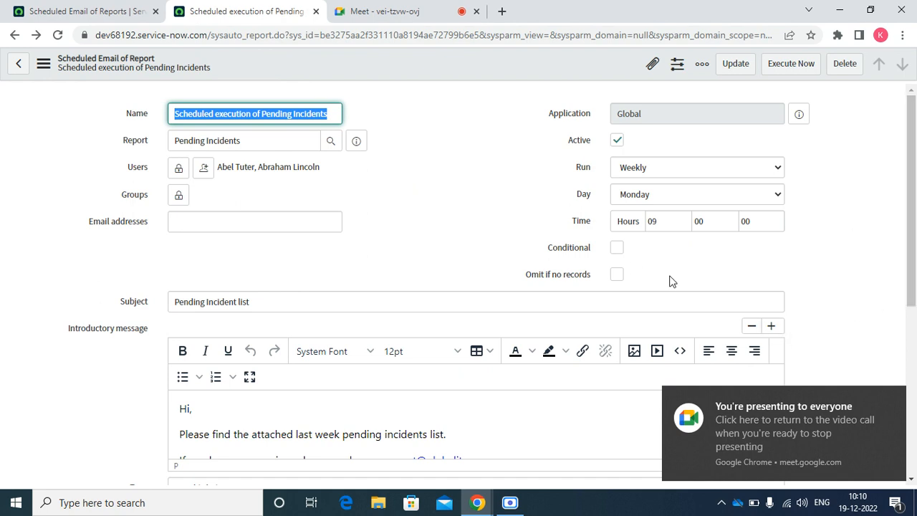
Reload the schedule form, discarding the unsaved changes.
click(616, 249)
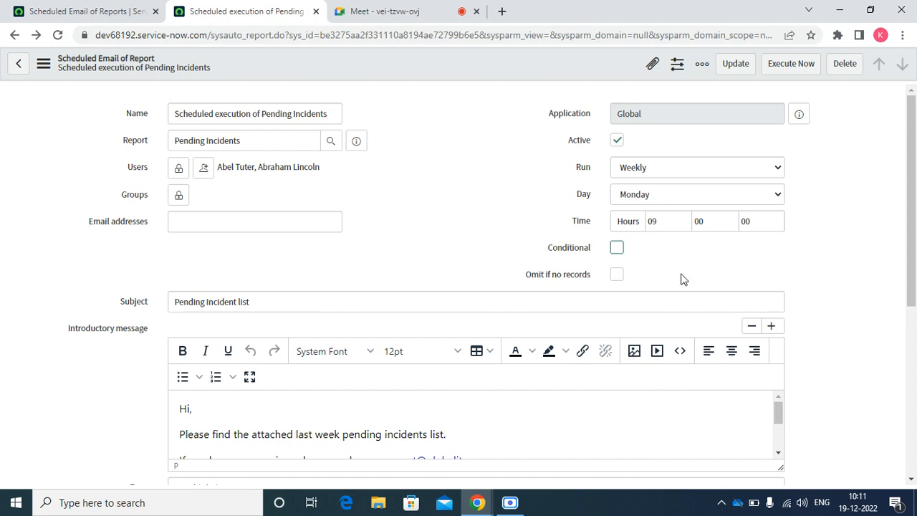
click(59, 36)
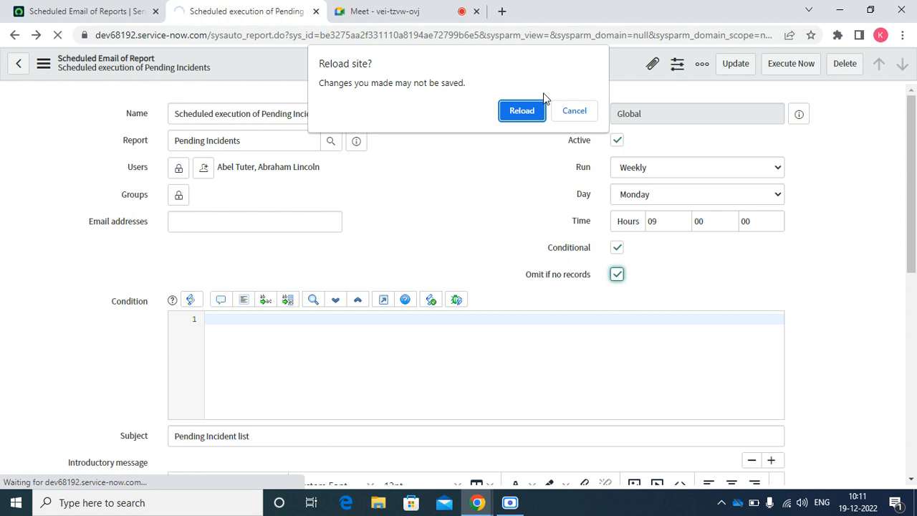
click(523, 110)
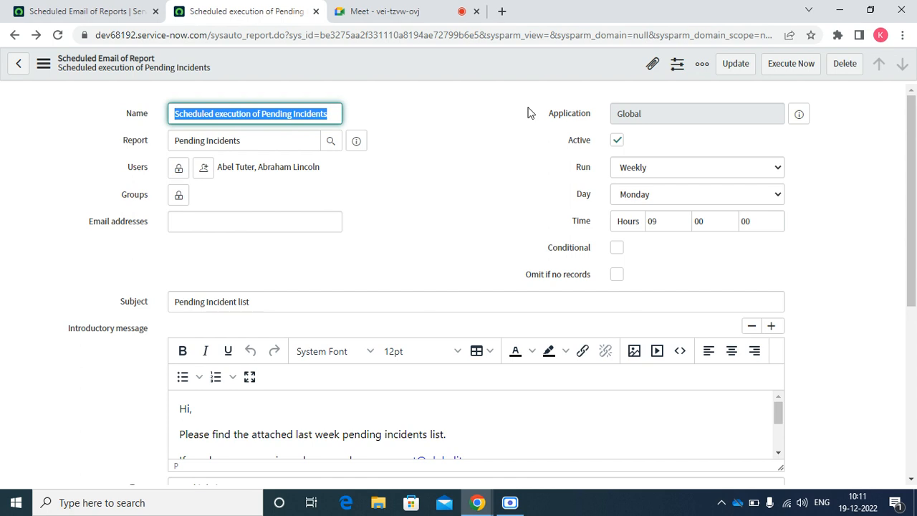
Check 'Omit if no records' and save the Pending Incidents schedule.
mouse_move(585, 275)
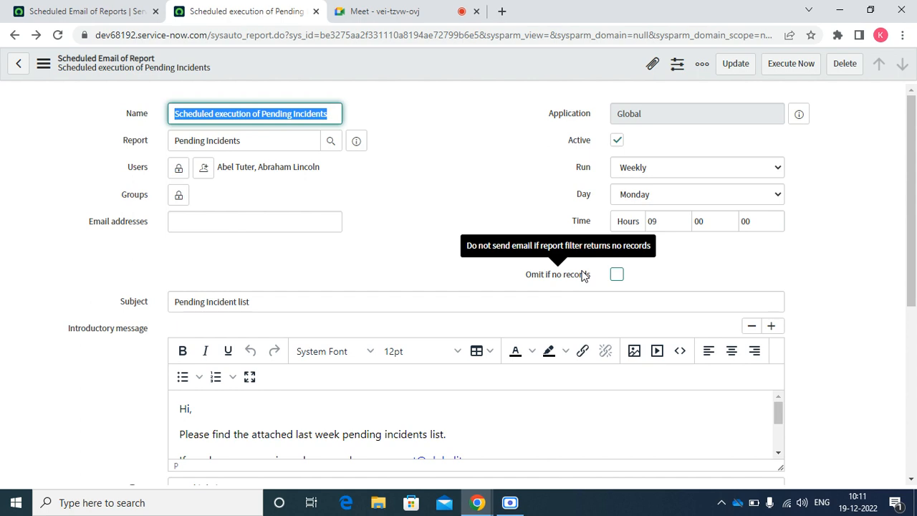
click(617, 275)
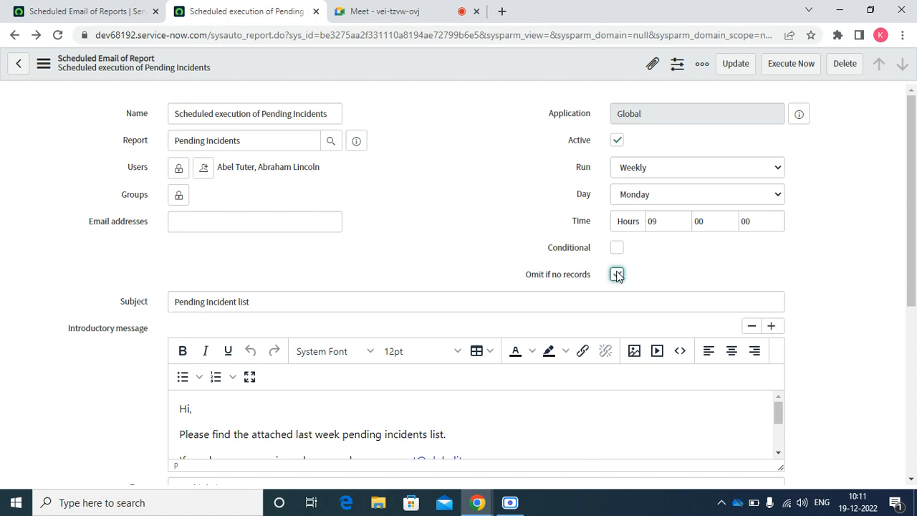
right_click(429, 64)
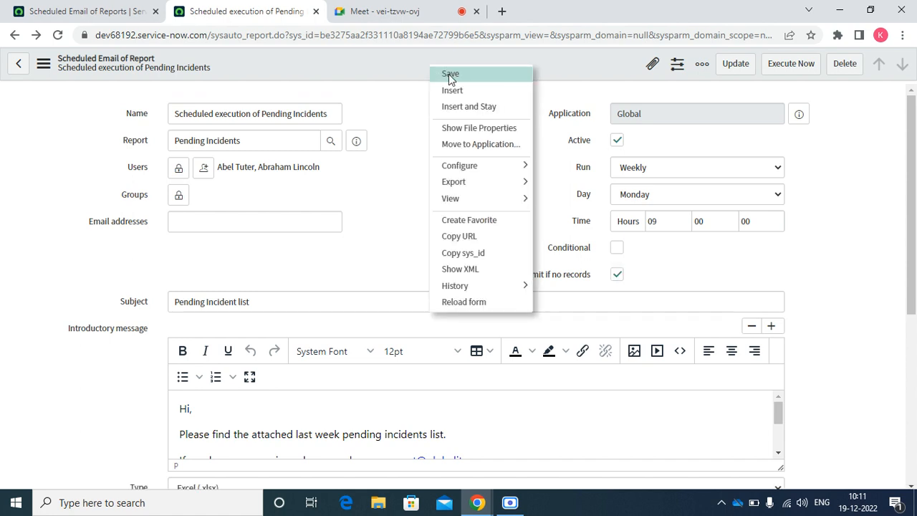
click(452, 76)
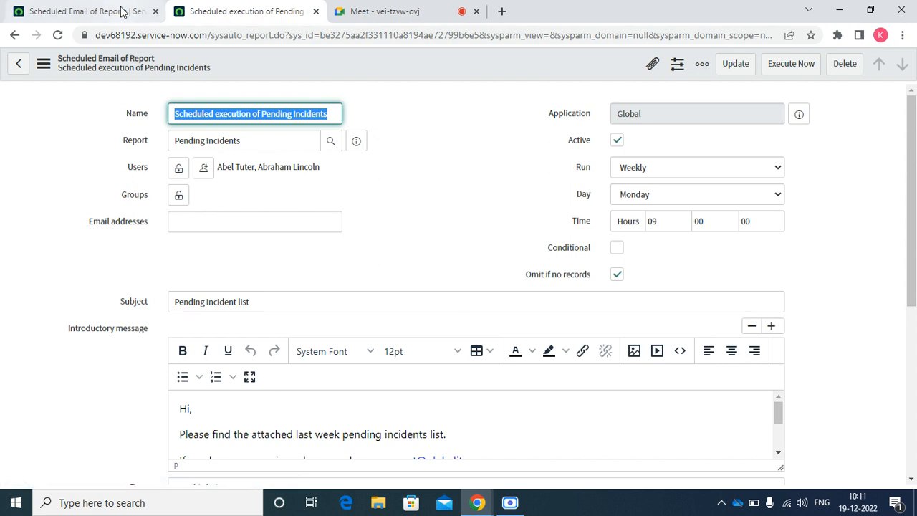
click(90, 12)
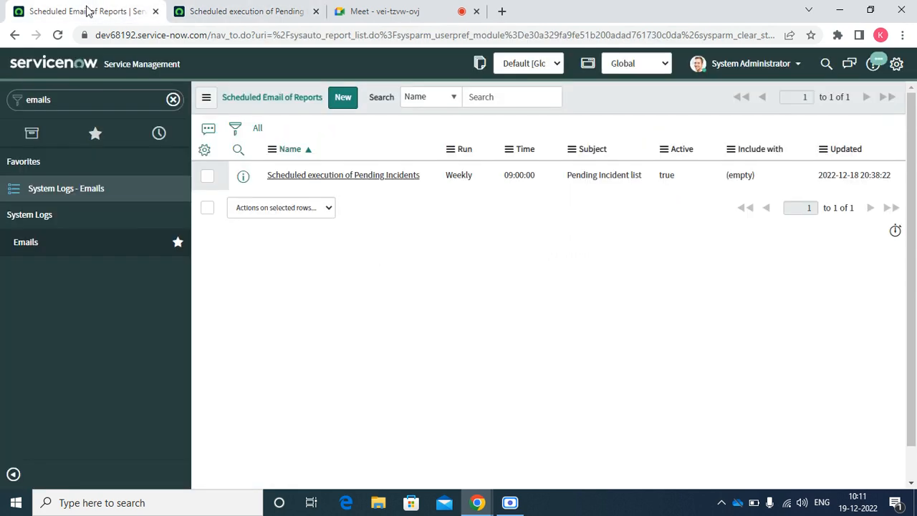
click(219, 13)
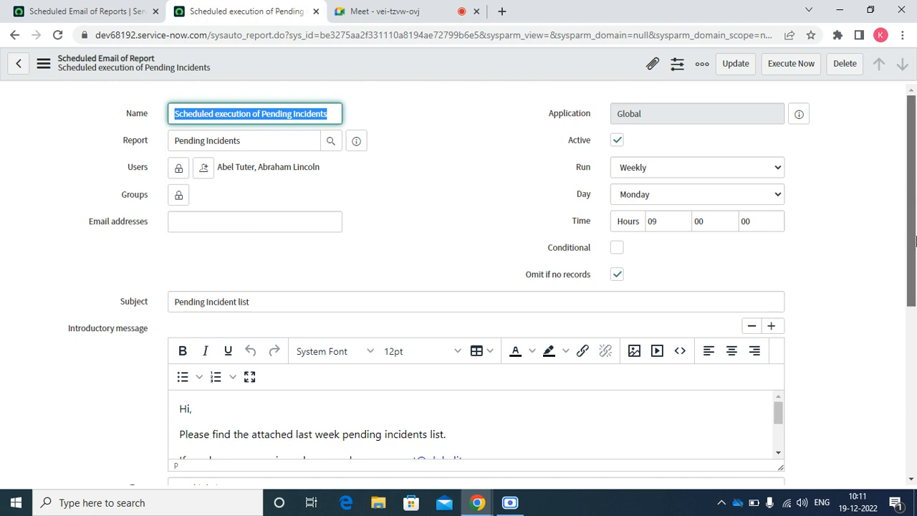
Add a new included report and choose My Groups Work as the report.
drag(911, 187, 911, 354)
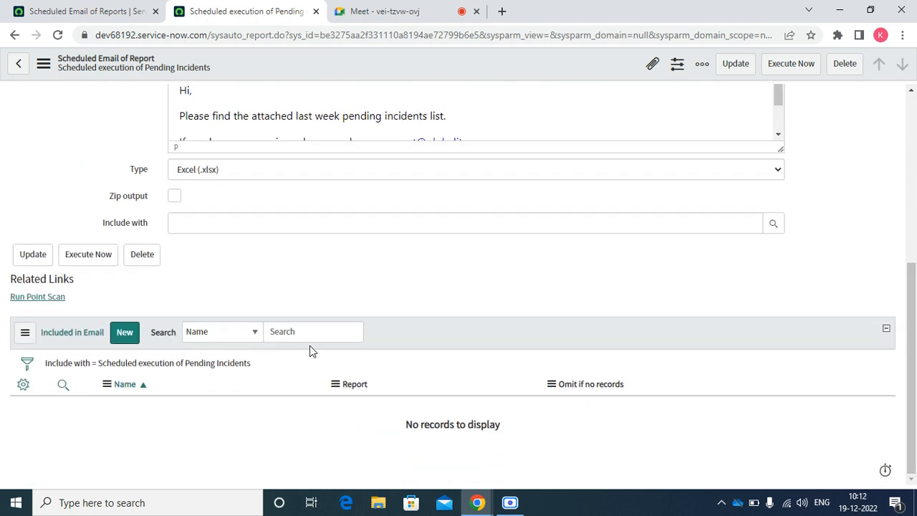
click(125, 334)
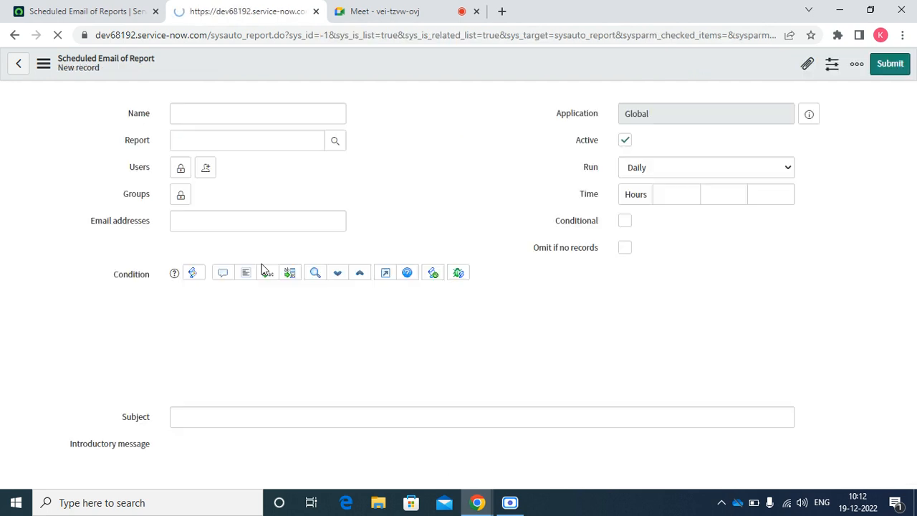
click(330, 145)
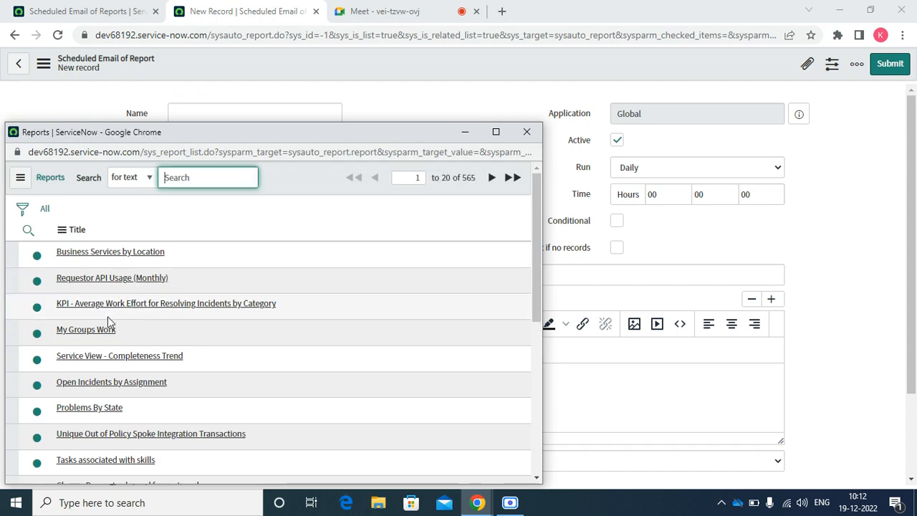
click(86, 330)
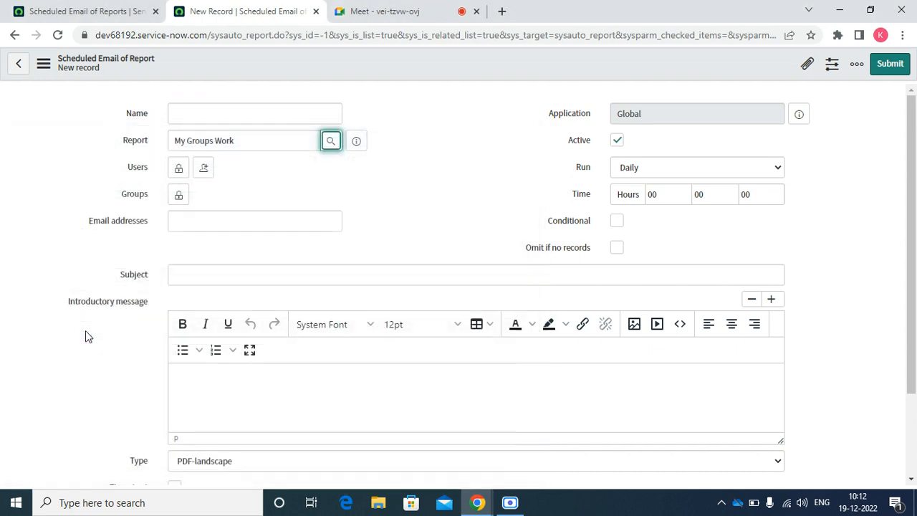
Enter 'Test' as the name, email subject and introductory message.
click(199, 114)
text(Test)
key(Tab)
key(Tab)
key(Tab)
key(Tab)
key(Tab)
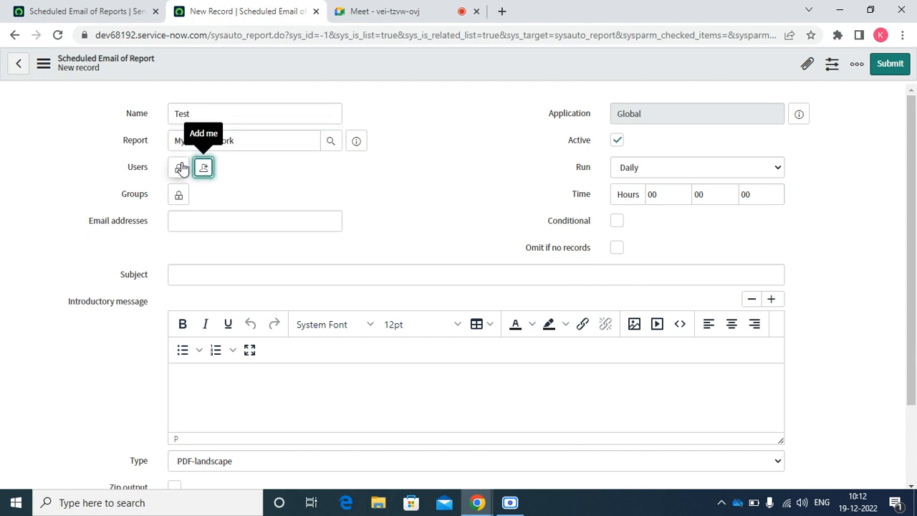
click(189, 221)
click(189, 274)
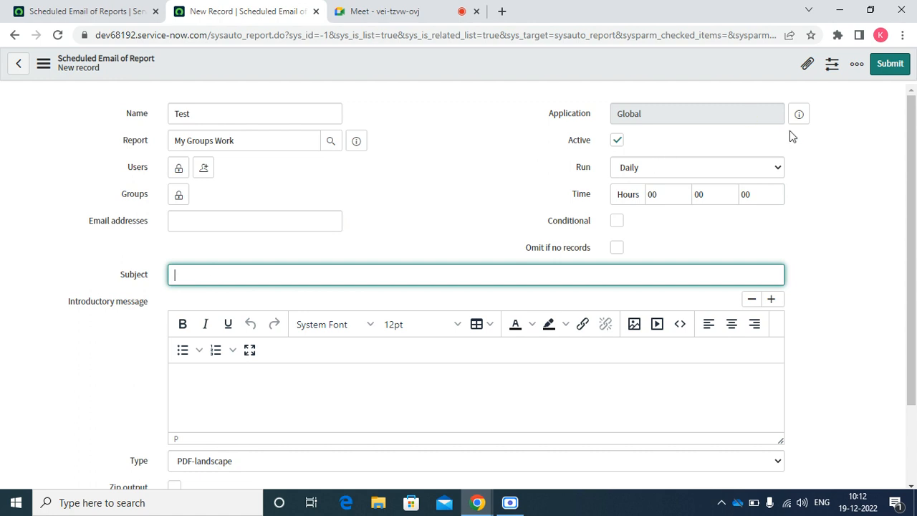
text(Test)
key(Tab)
text(Test)
Set it to run Weekly at hour 09 and submit the Test schedule.
click(666, 166)
key(Down)
key(Return)
key(Tab)
key(Tab)
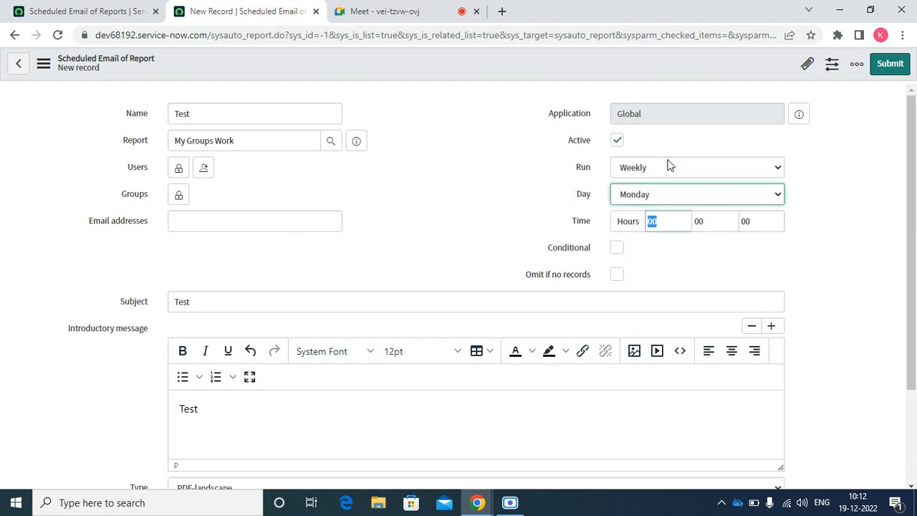
text(09)
key(Tab)
key(Tab)
key(Tab)
key(Tab)
key(Tab)
key(Tab)
key(Tab)
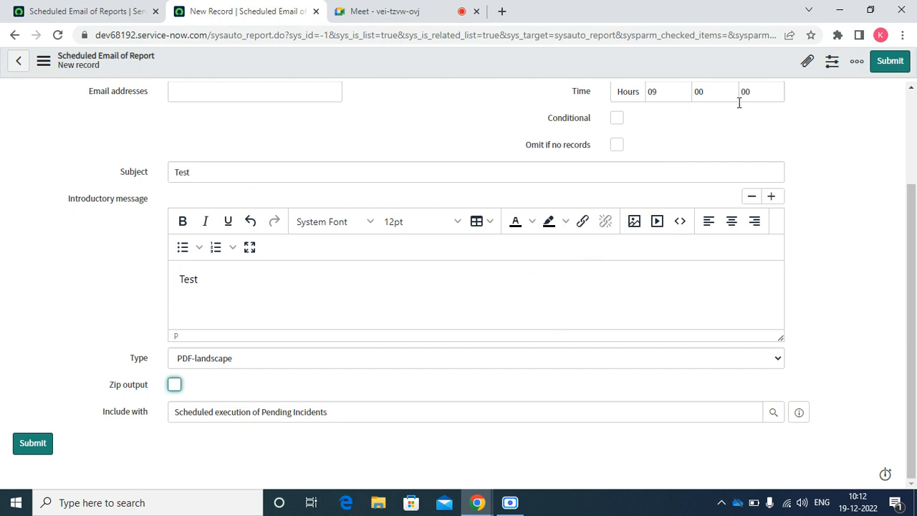
click(901, 69)
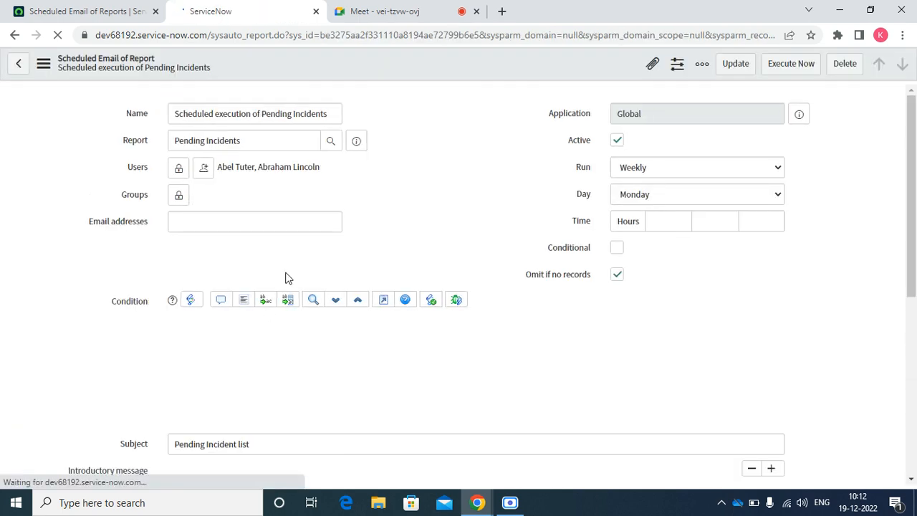
Execute the Pending Incidents schedule now and open the Emails log in a new tab.
click(797, 64)
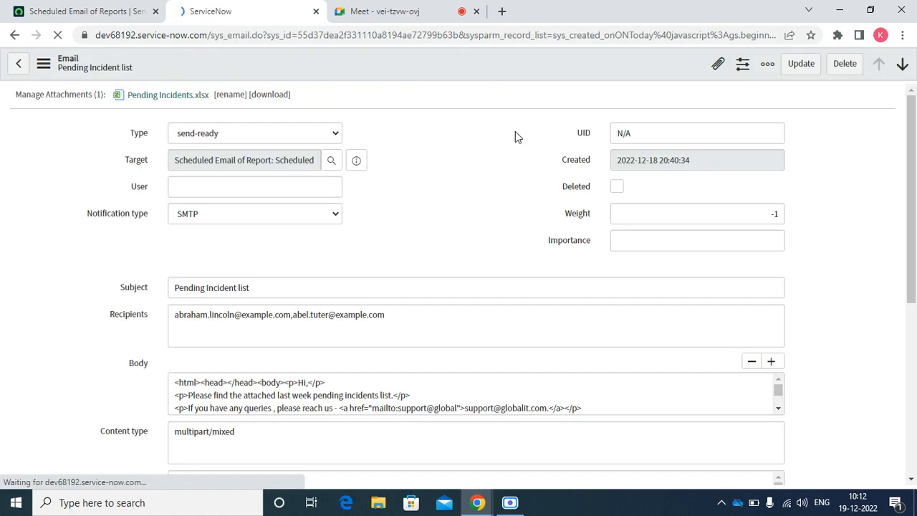
click(107, 11)
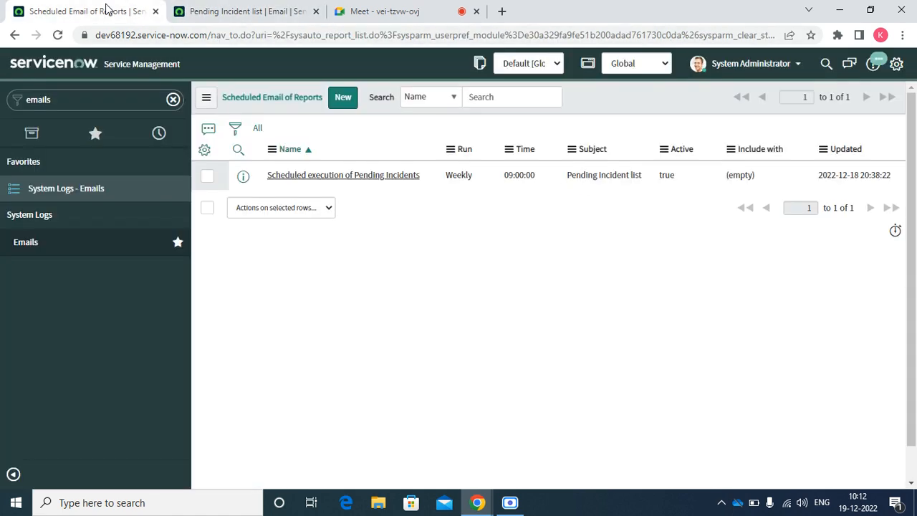
right_click(81, 200)
click(106, 202)
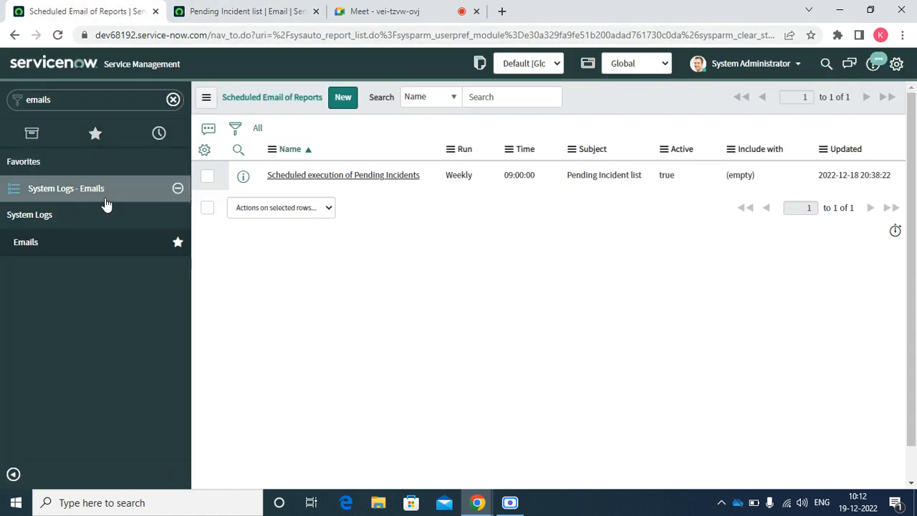
click(269, 8)
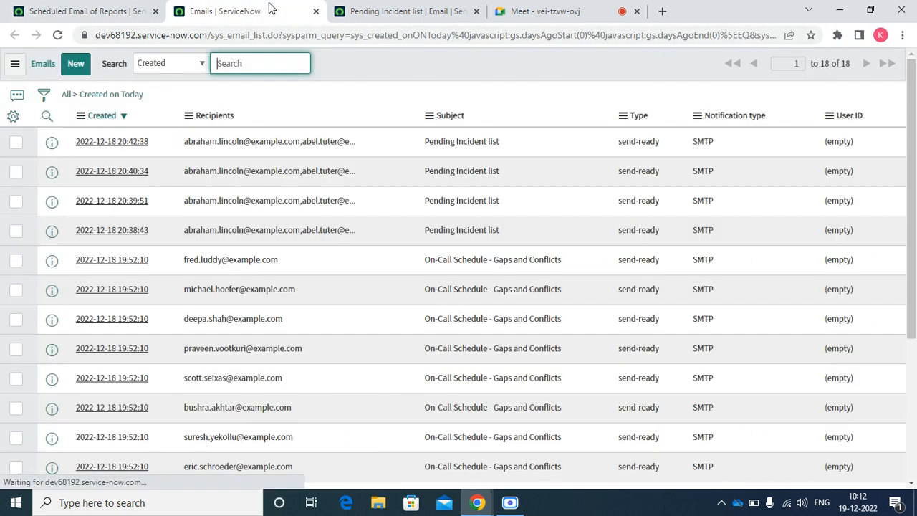
Open the newest email and confirm it has both My Groups Work.pdf and Pending Incidents.xlsx.
right_click(51, 142)
click(78, 149)
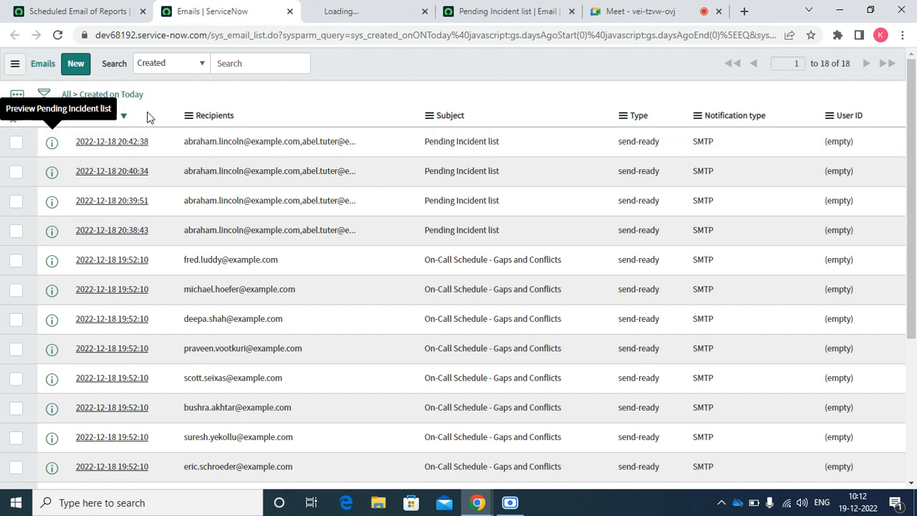
click(341, 11)
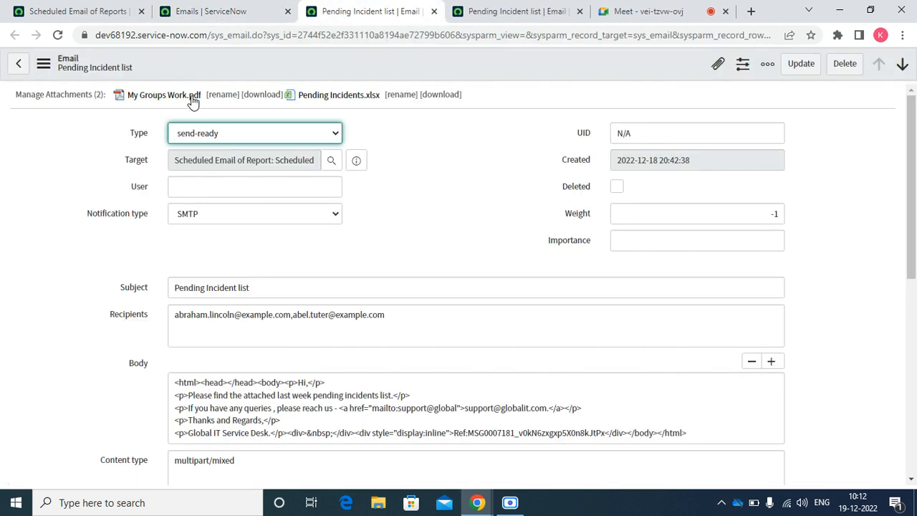
click(107, 192)
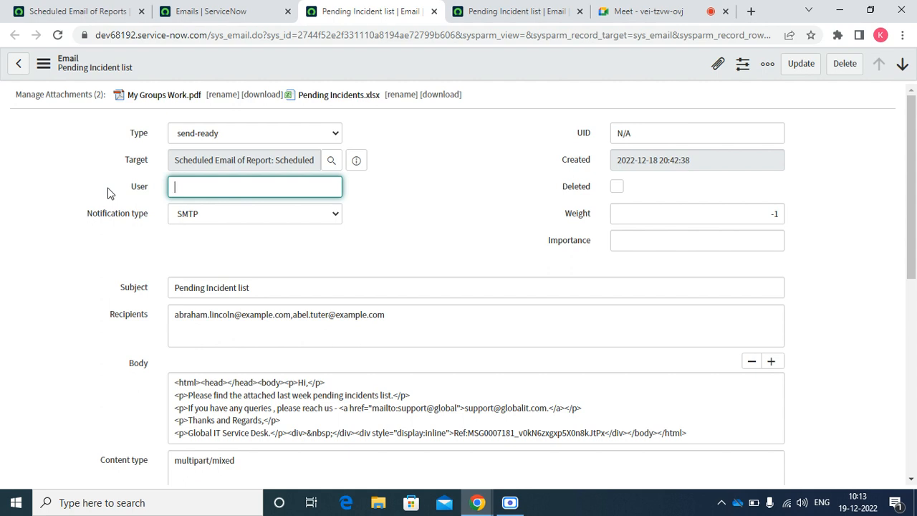
triple_click(215, 159)
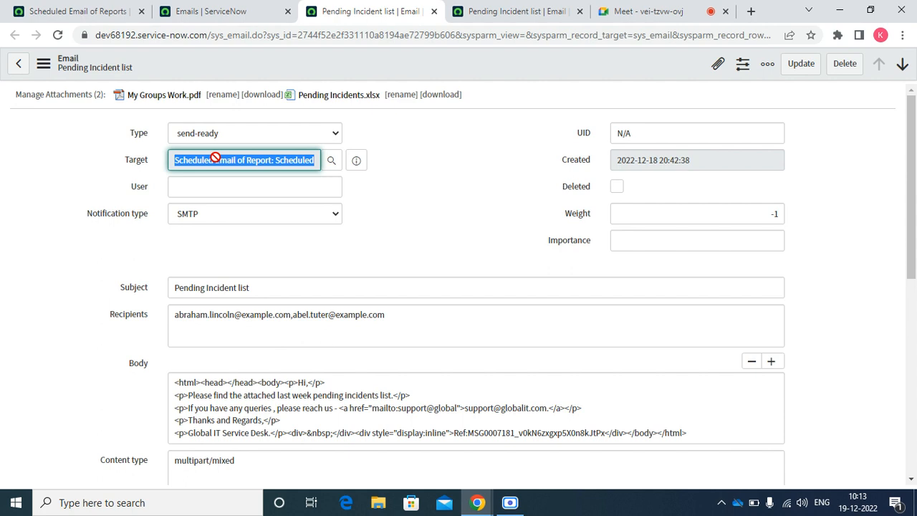
click(485, 16)
Reopen the Pending Incidents schedule record, close the email tabs, and dismiss the notification.
click(232, 10)
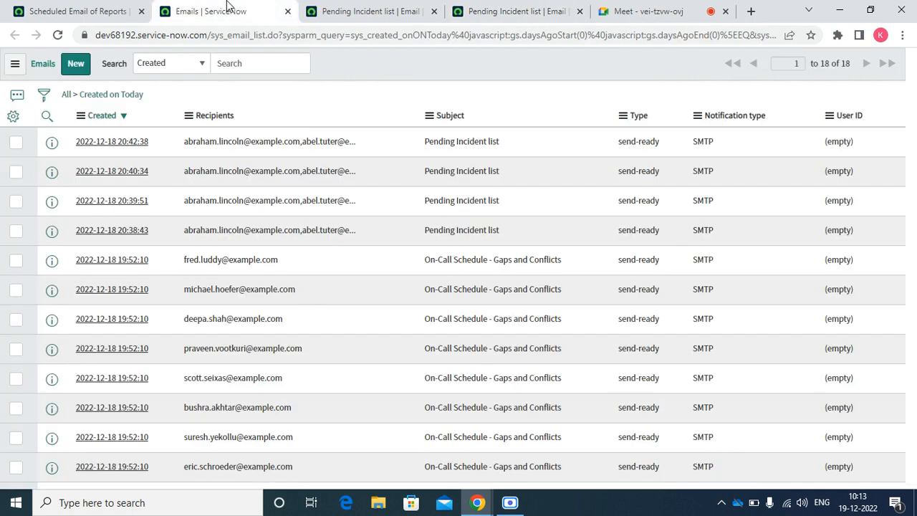
click(69, 14)
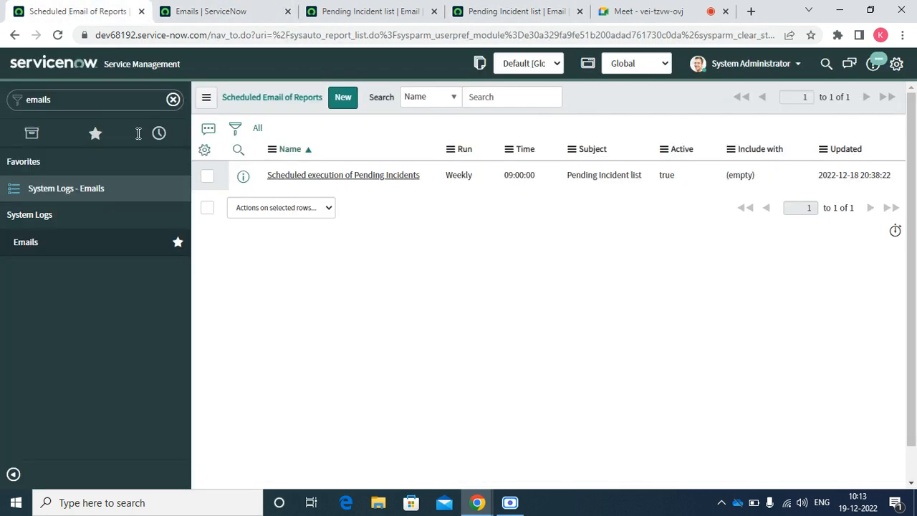
right_click(248, 179)
click(301, 191)
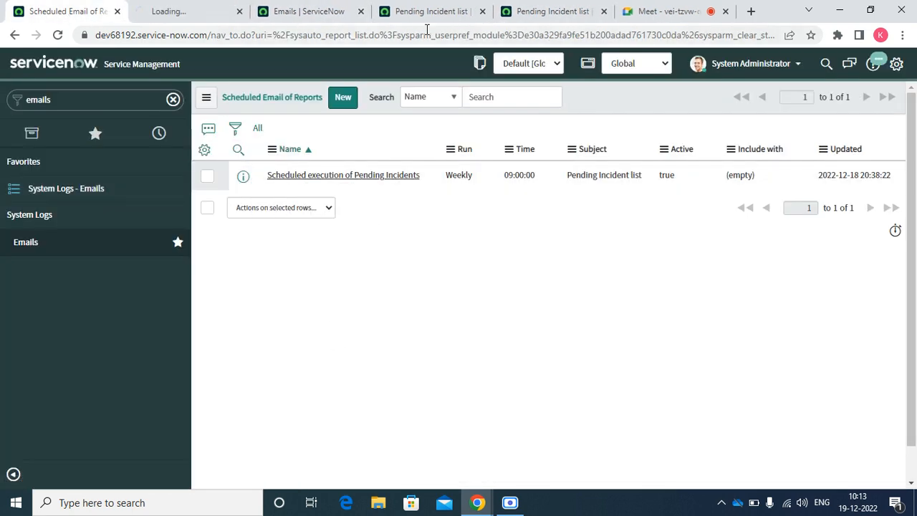
click(478, 21)
click(482, 11)
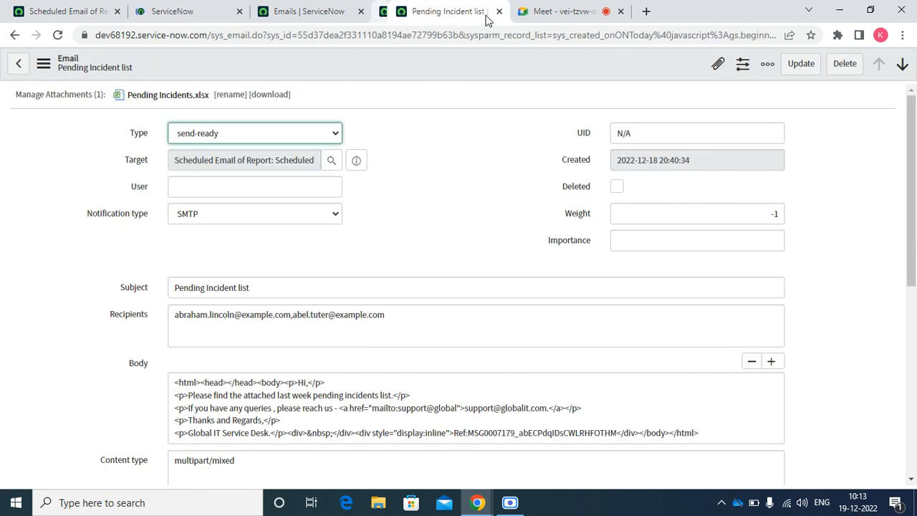
click(482, 11)
click(244, 12)
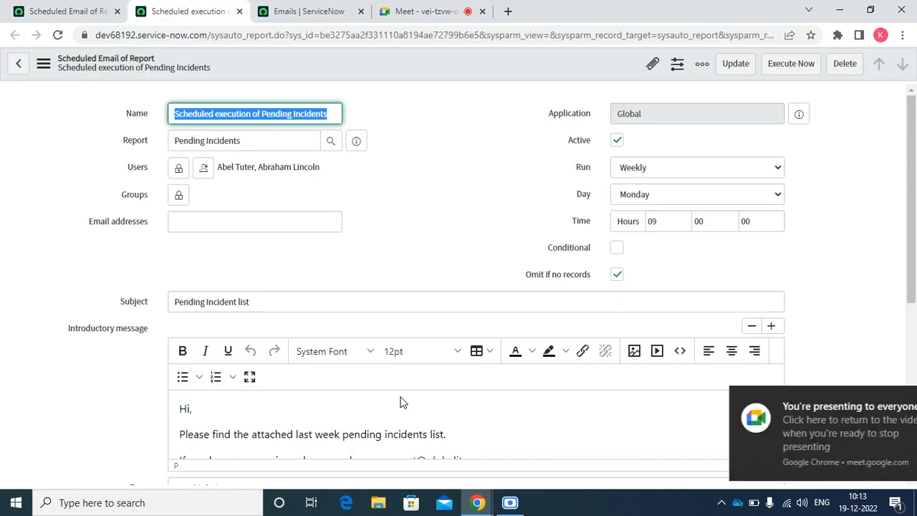
click(892, 399)
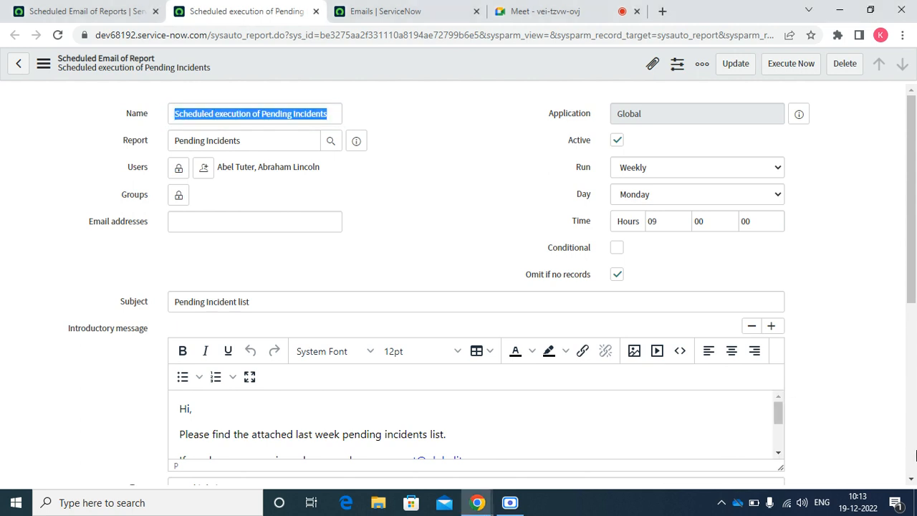
scroll(912, 481, down, 5)
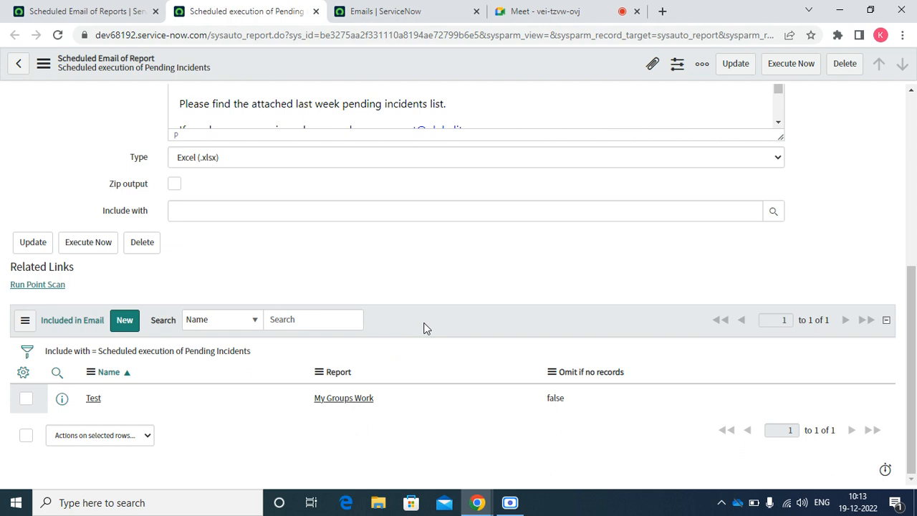
click(888, 475)
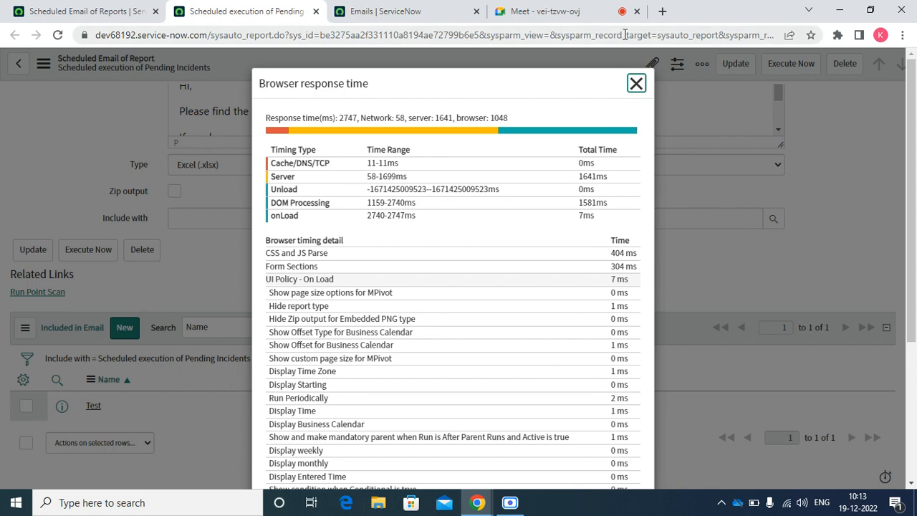
click(637, 89)
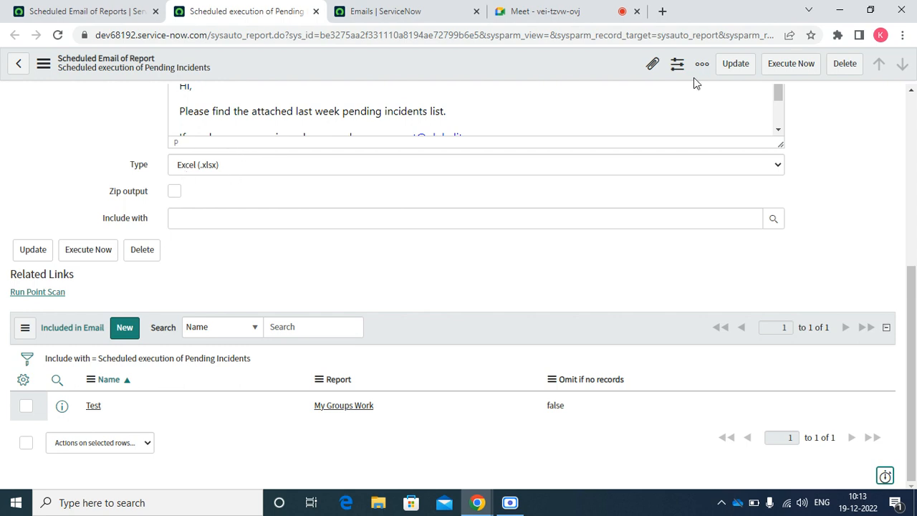
click(911, 91)
scroll(911, 96, up, 5)
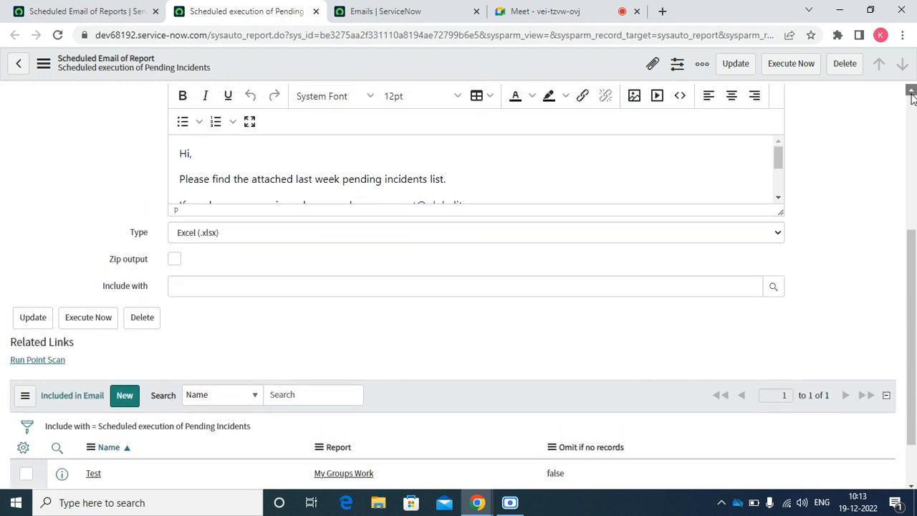
triple_click(262, 141)
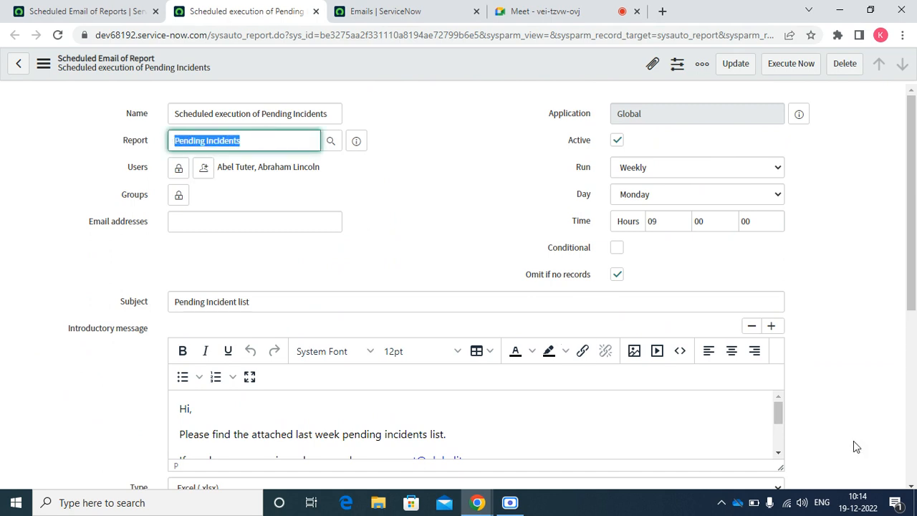
click(911, 485)
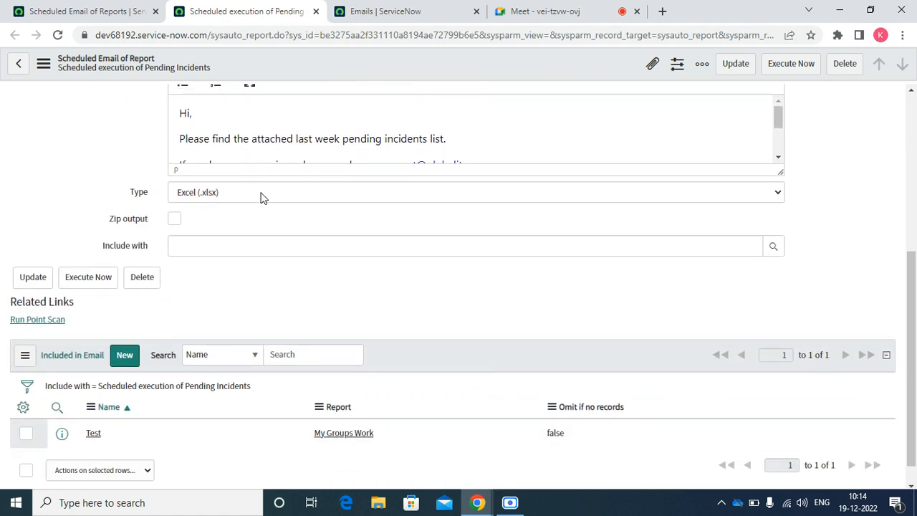
click(263, 194)
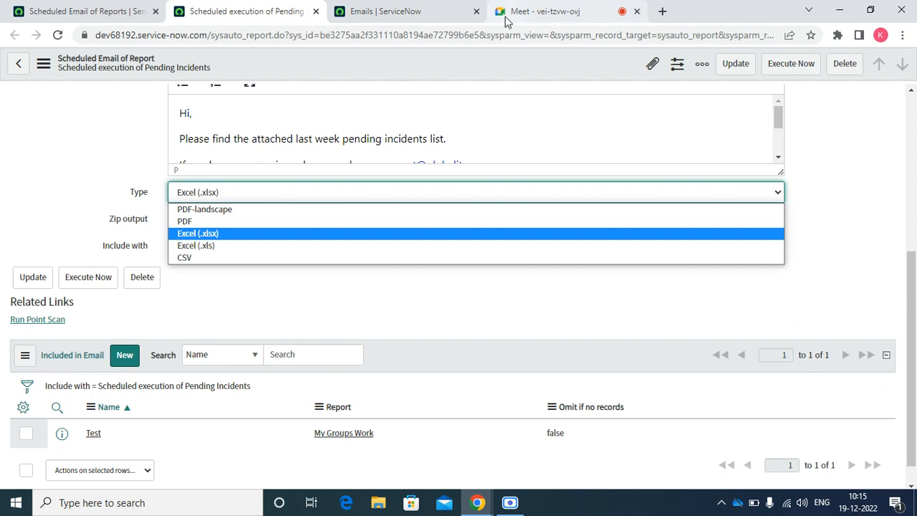
click(387, 12)
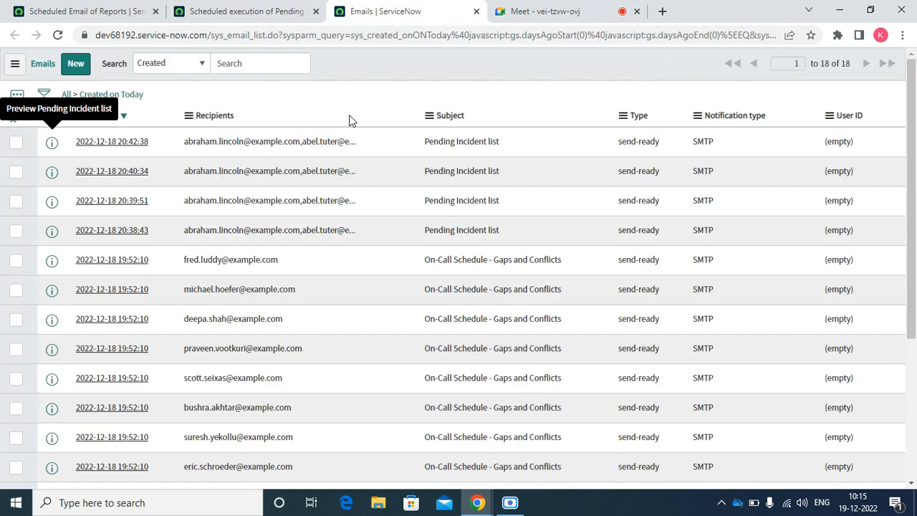
right_click(356, 62)
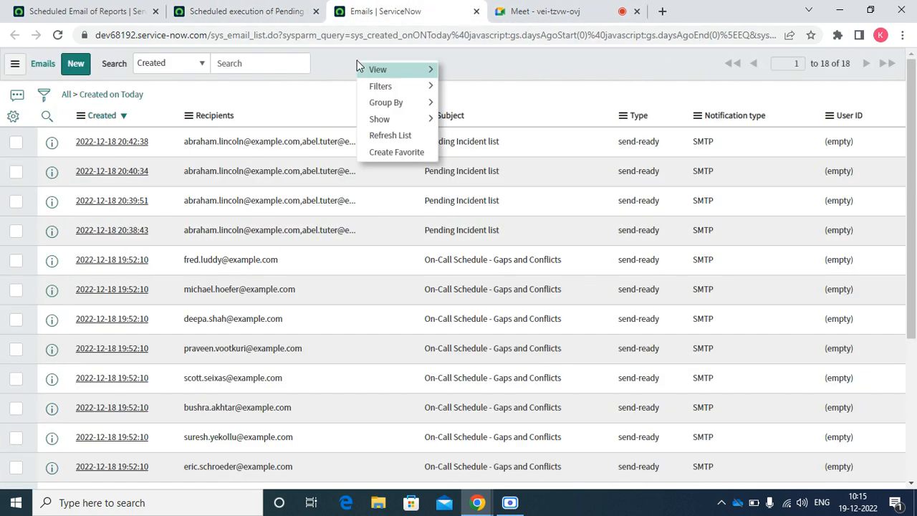
click(394, 134)
click(260, 13)
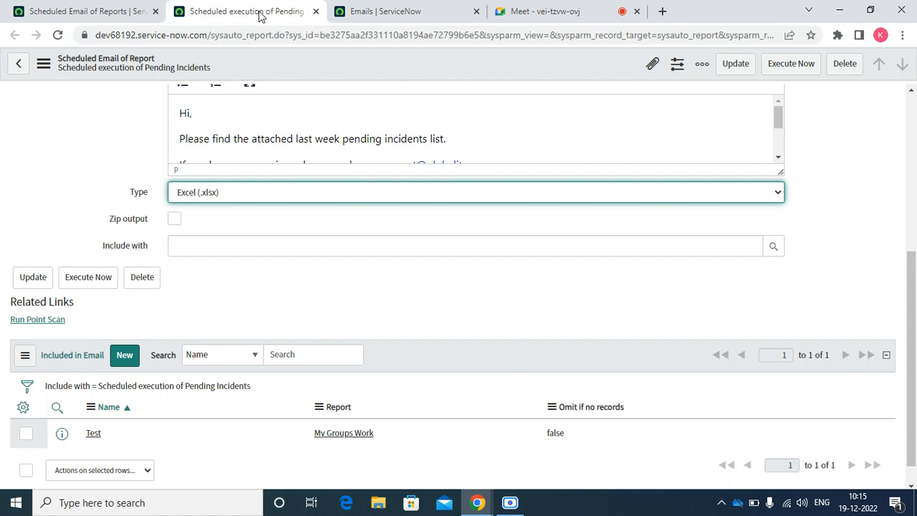
click(507, 500)
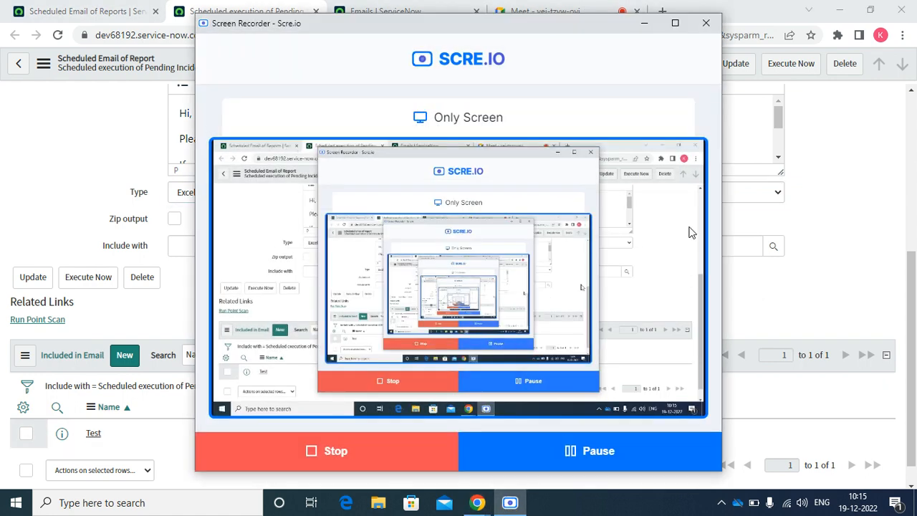